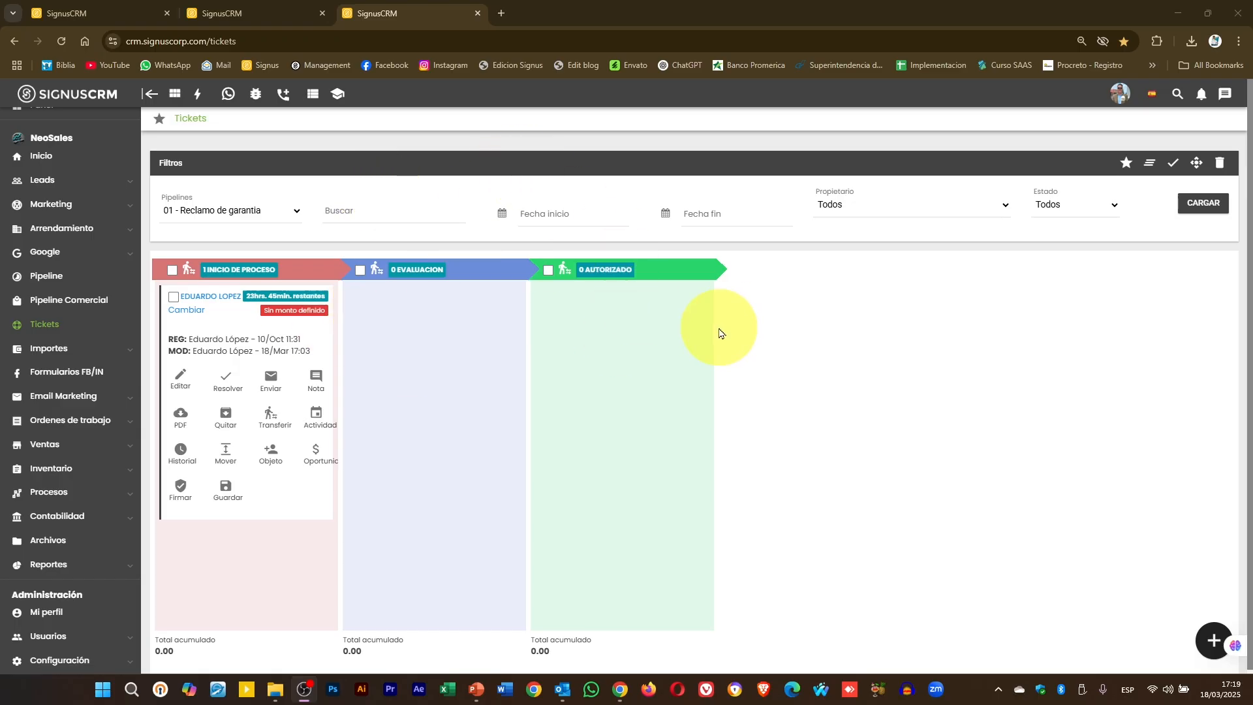
- Load the 02 Reclamo de seguro, 03 Solicitud de crédito and 04 Visita técnica boards in turn
left_click(217, 215)
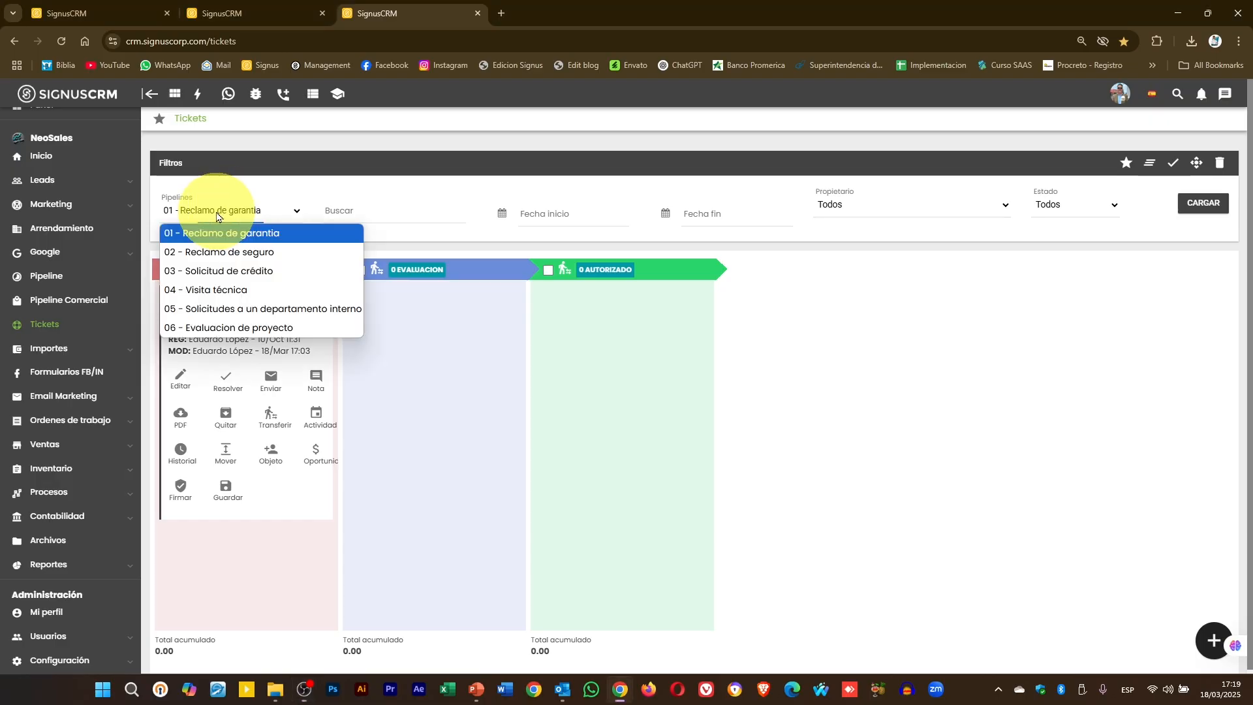
left_click(219, 254)
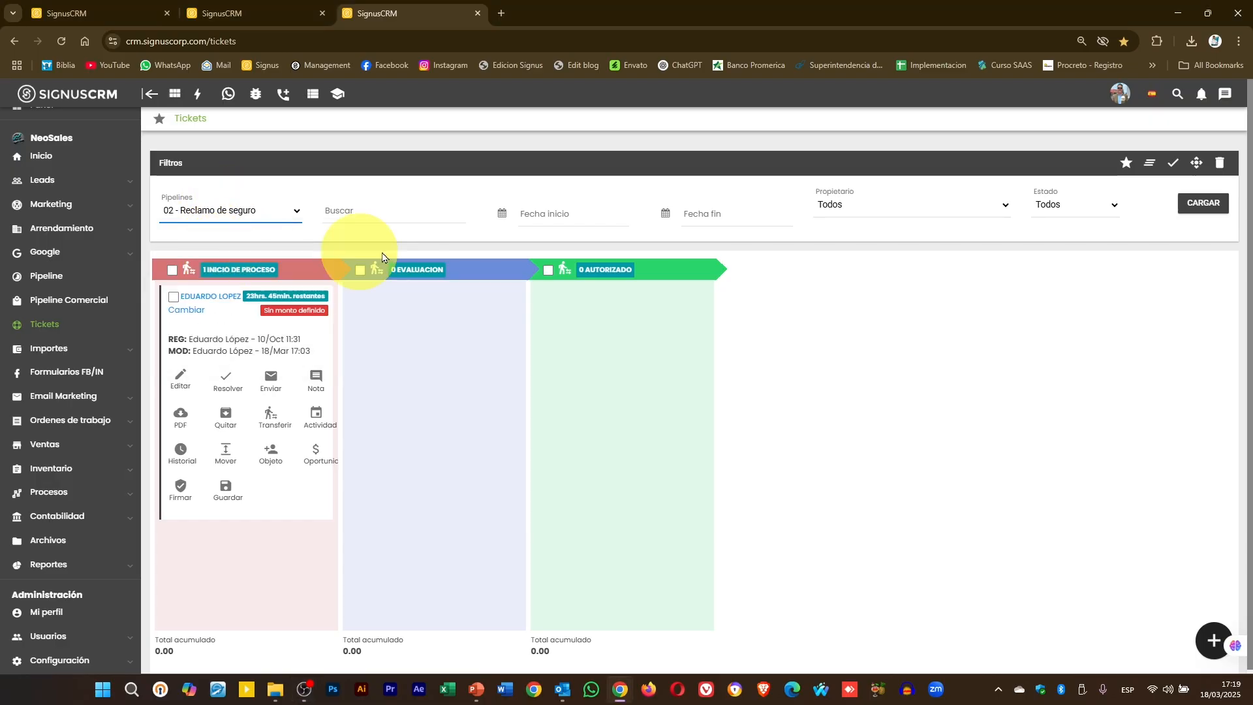
left_click(1206, 203)
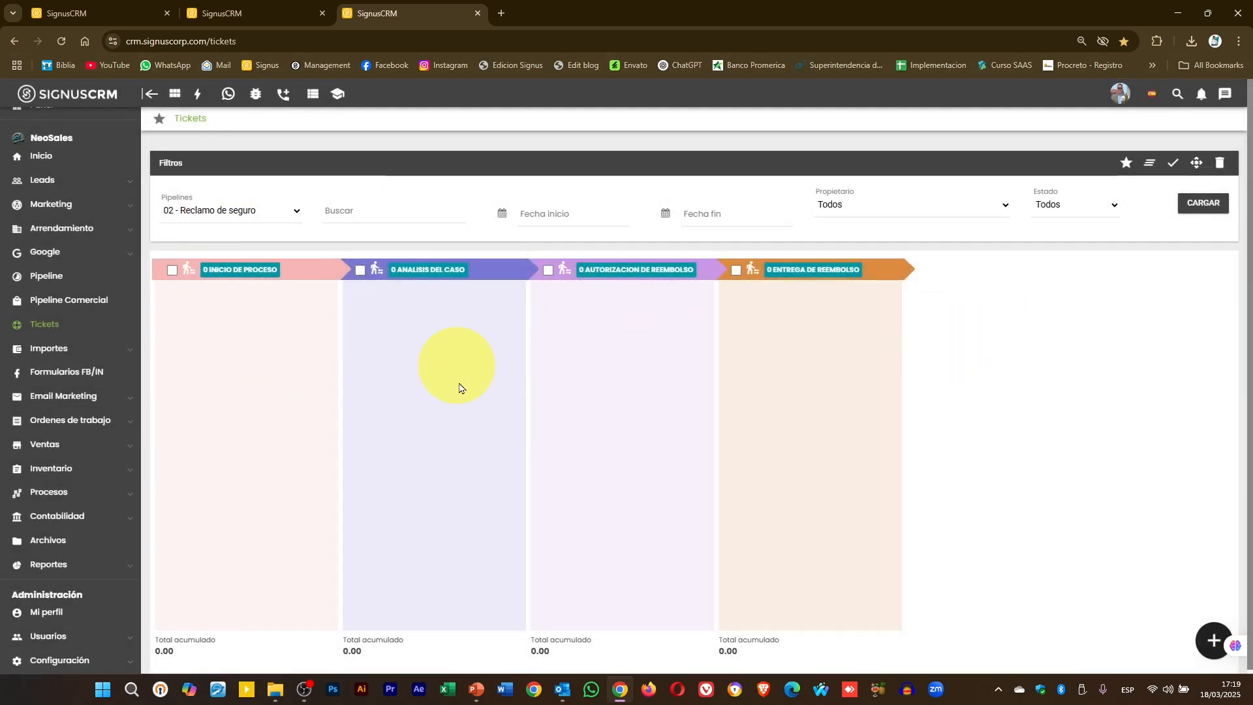
left_click(259, 212)
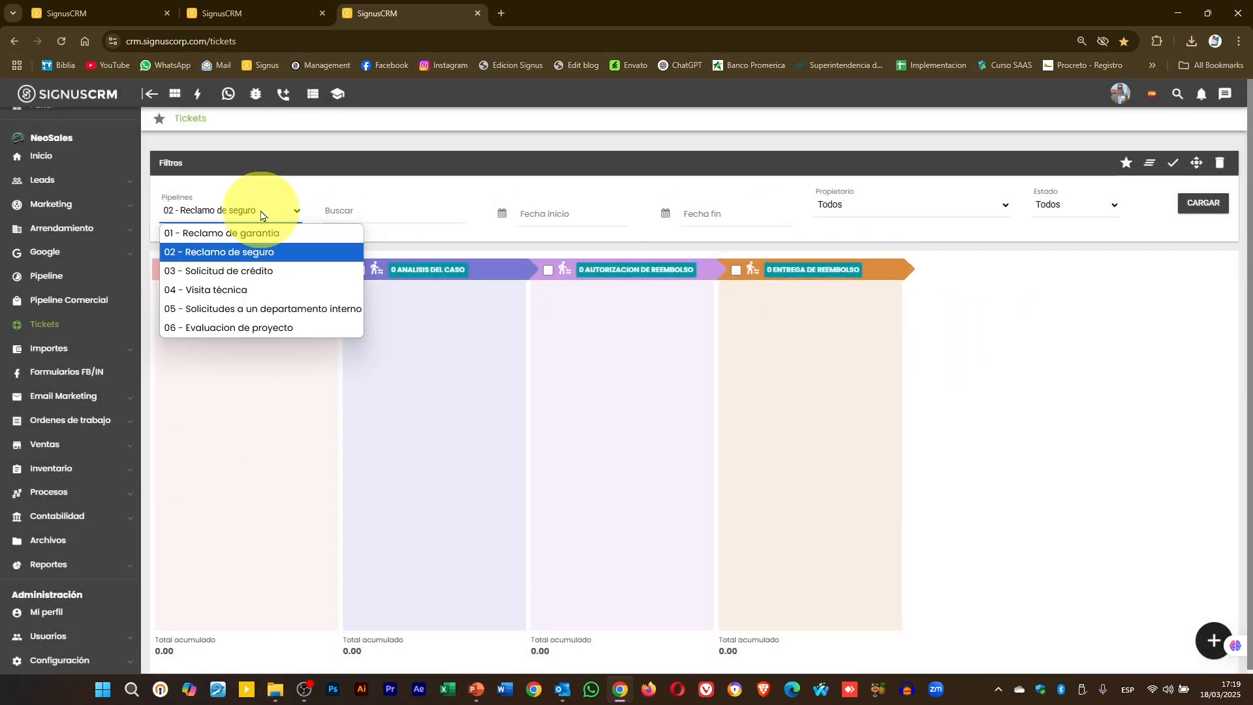
left_click(259, 273)
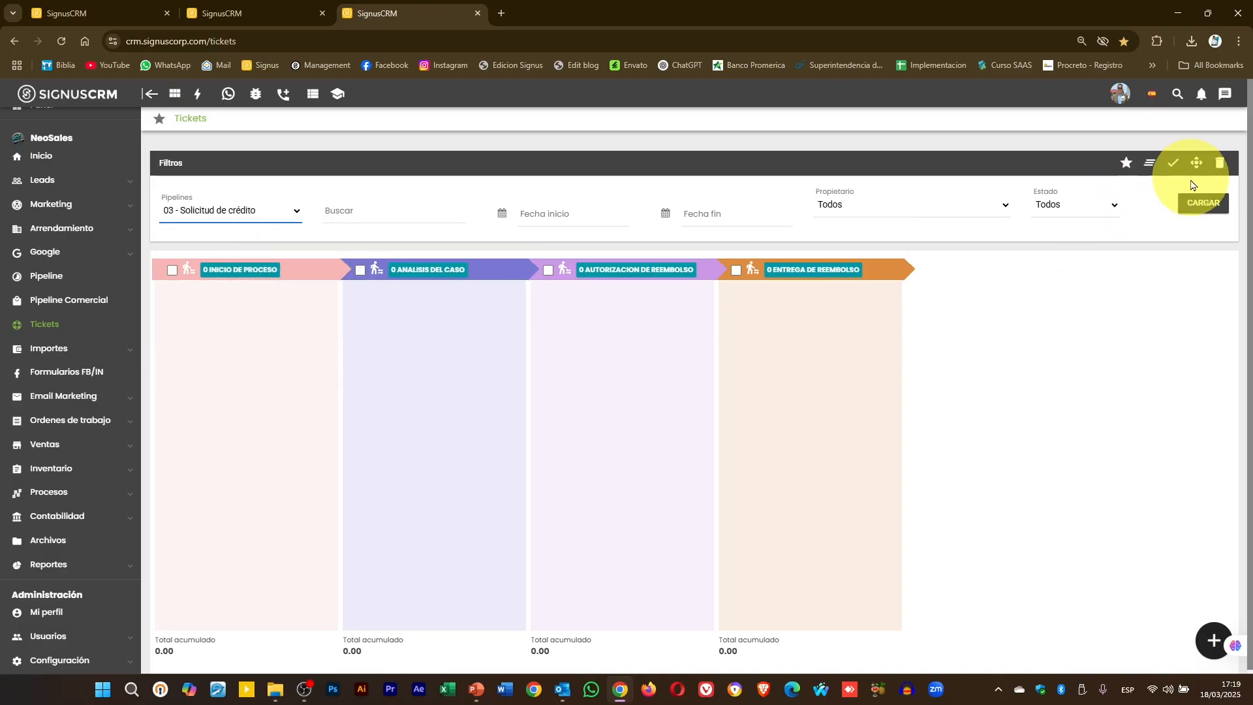
left_click(1201, 203)
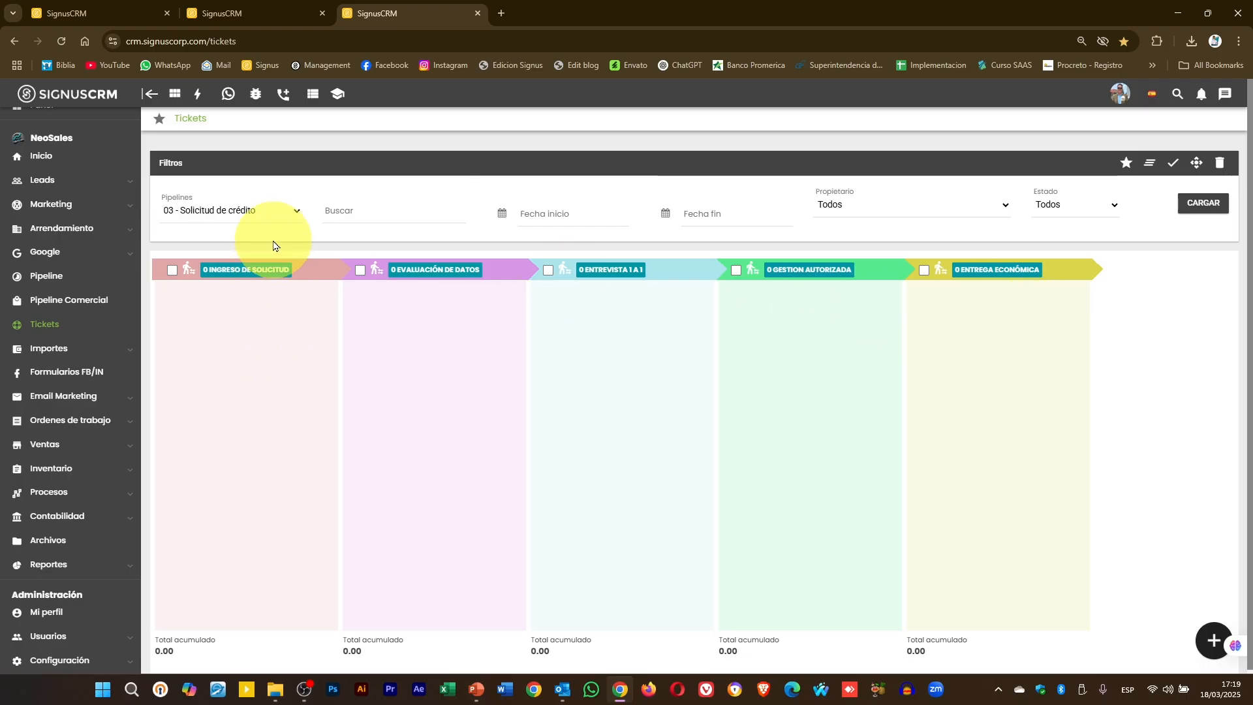
left_click(241, 217)
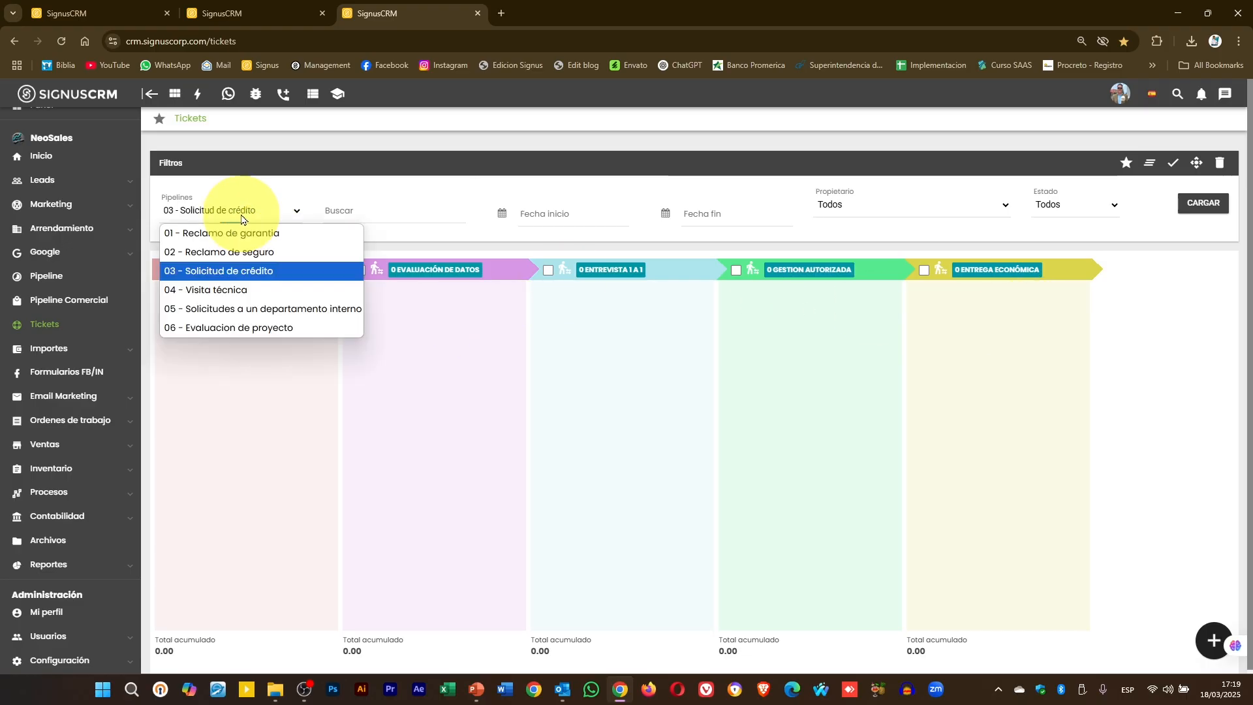
left_click(260, 289)
left_click(1186, 204)
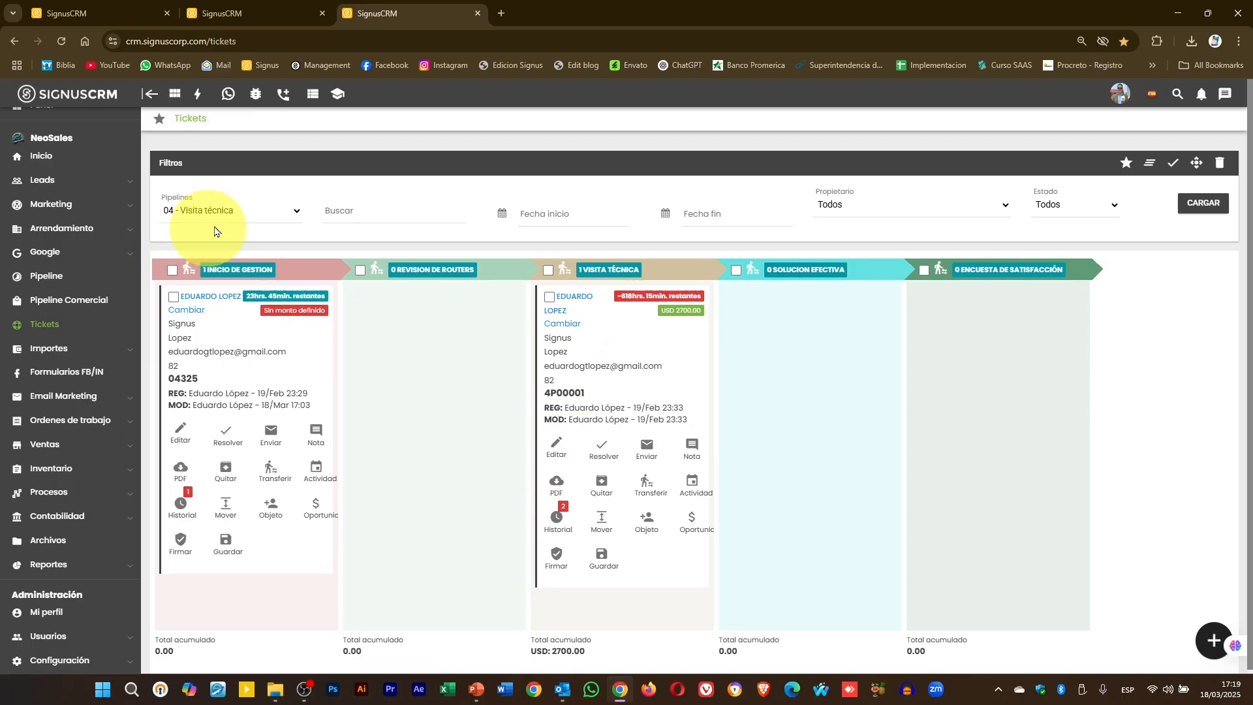
- Load the 05 internal department requests board, then the 06 Evaluacion de proyecto board
left_click(258, 212)
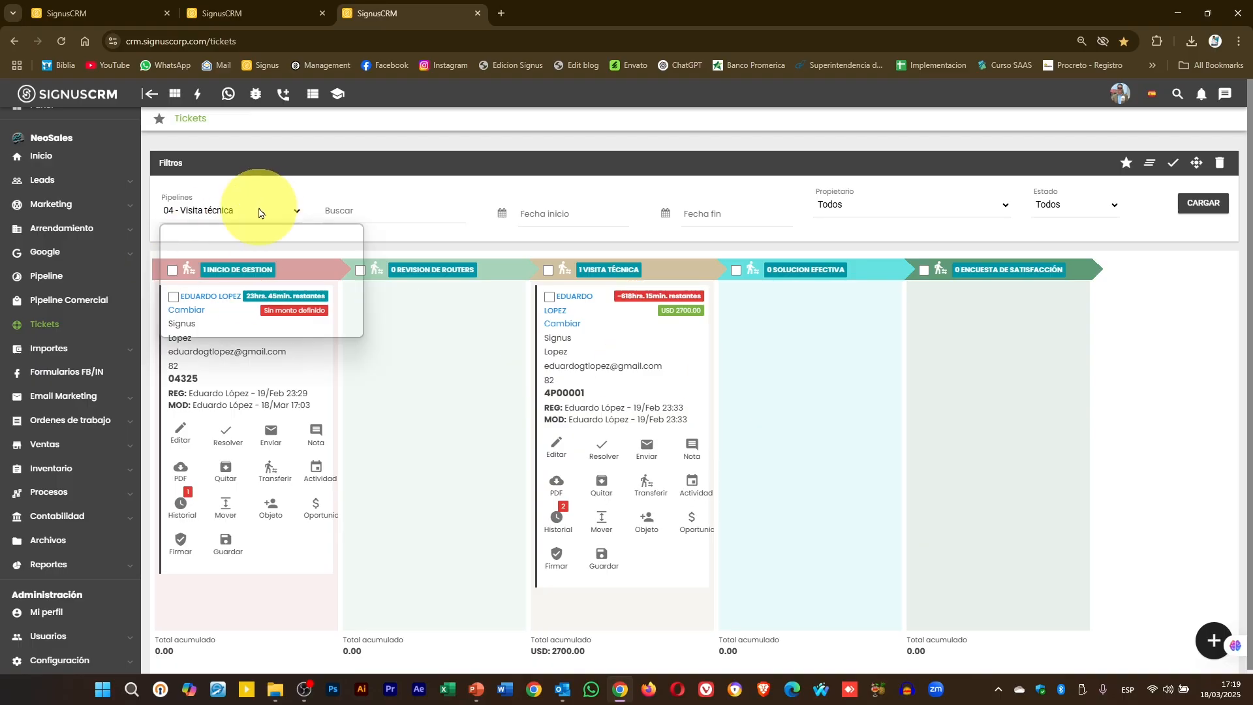
left_click(264, 309)
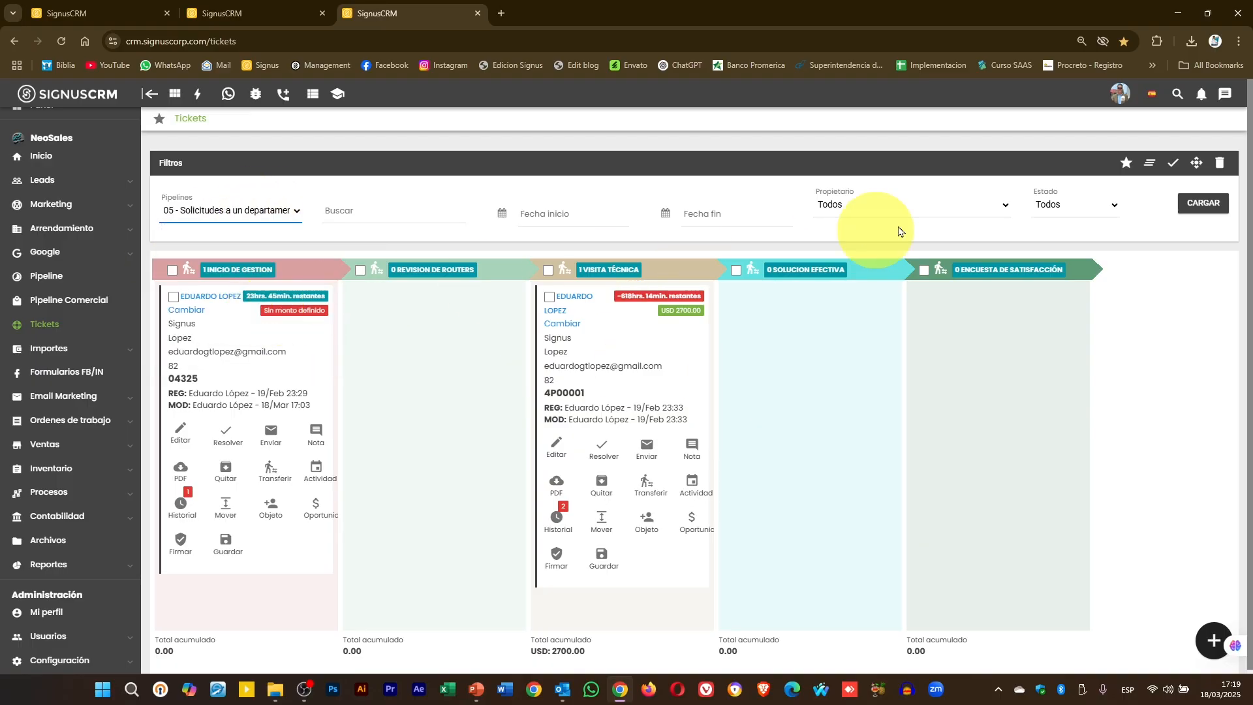
left_click(1202, 203)
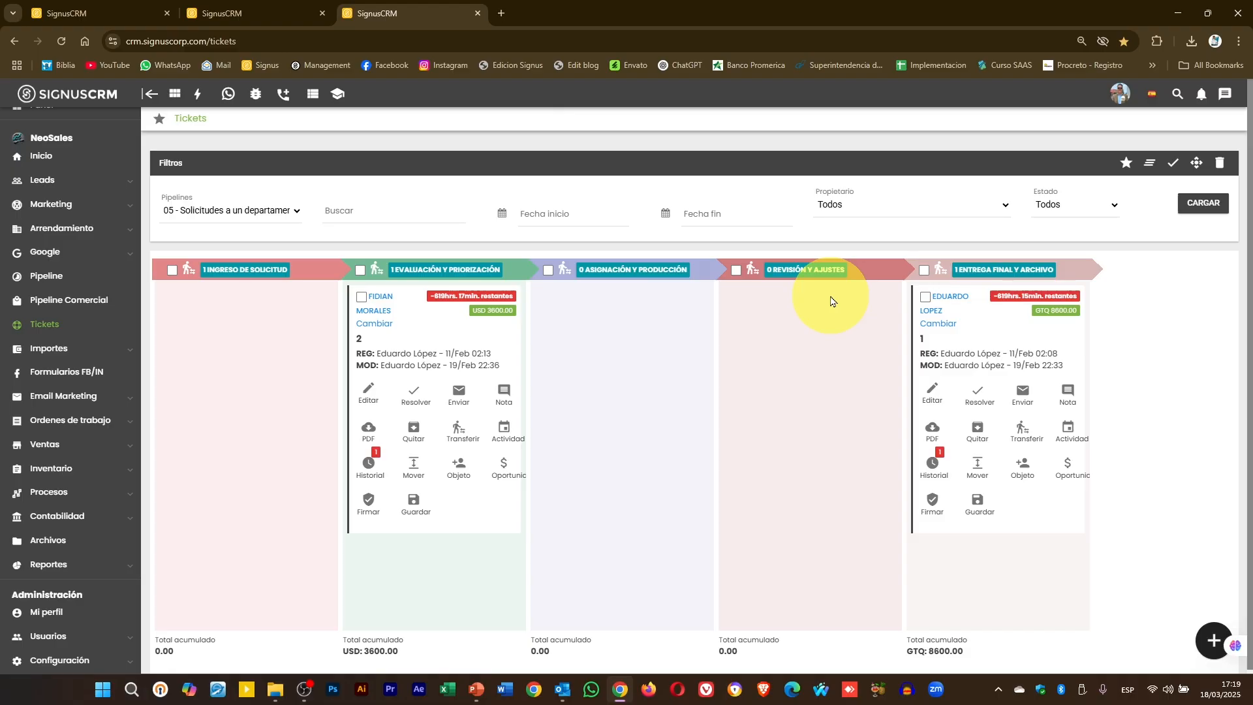
left_click(274, 211)
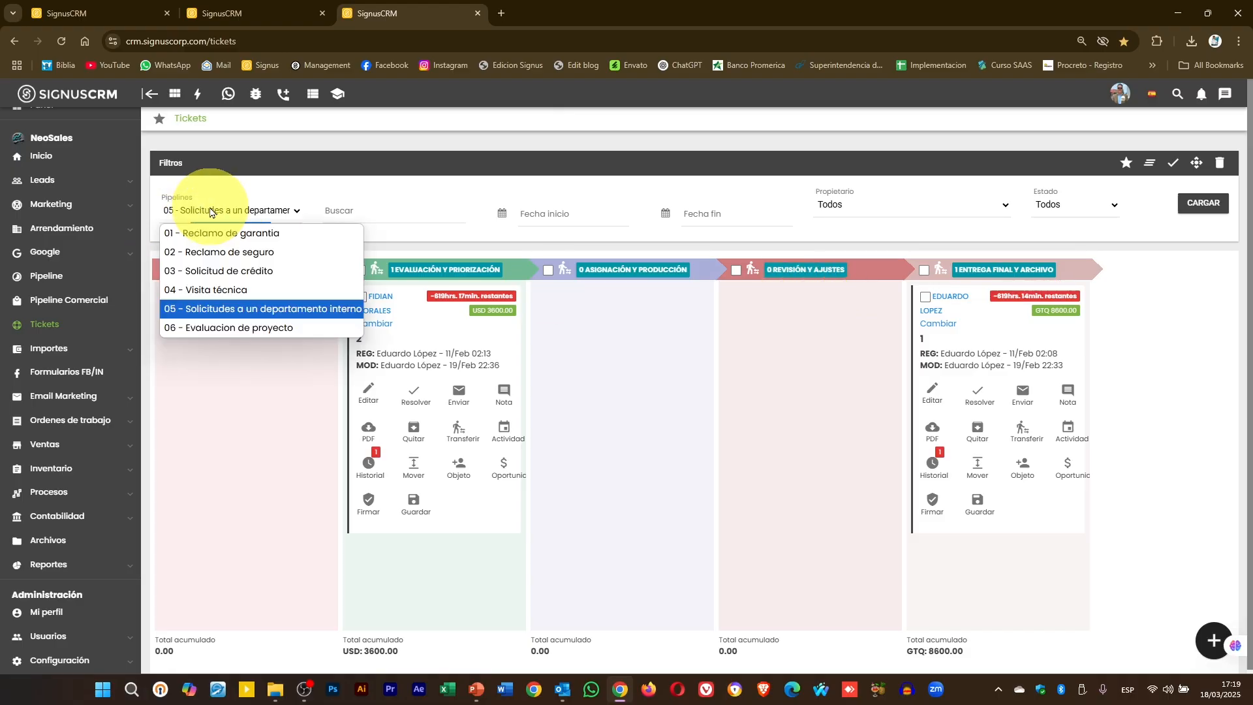
left_click(246, 327)
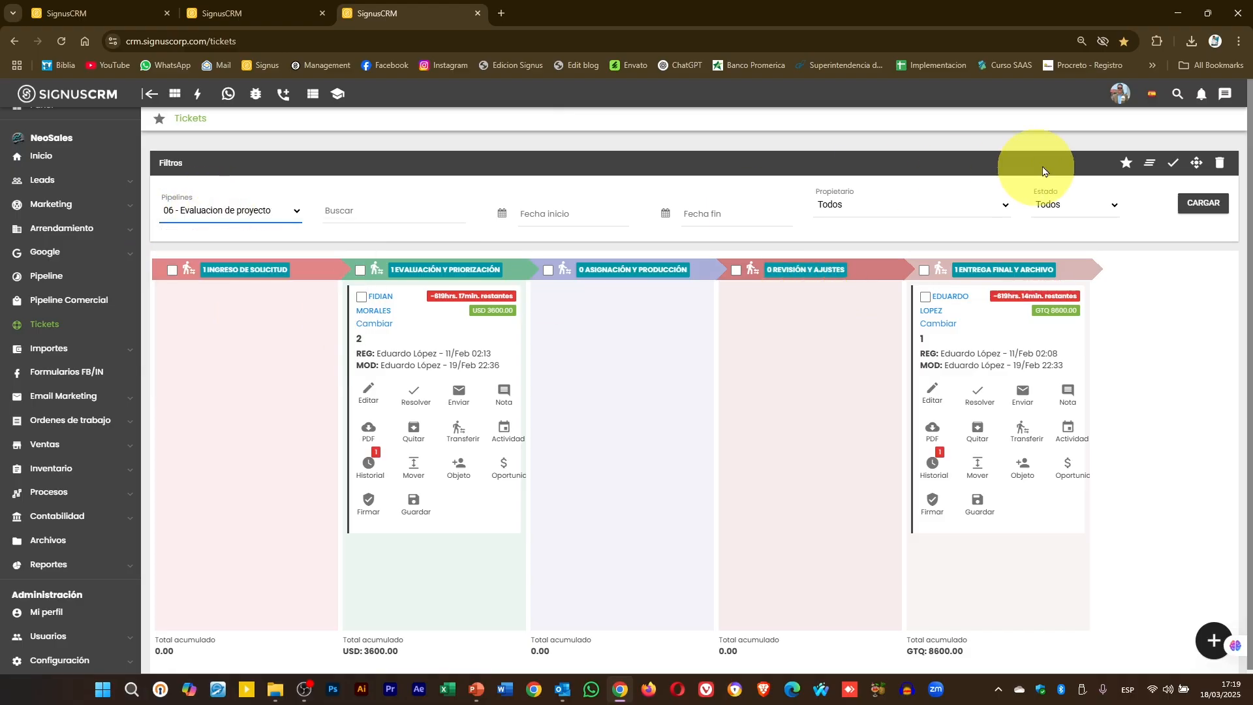
left_click(1217, 214)
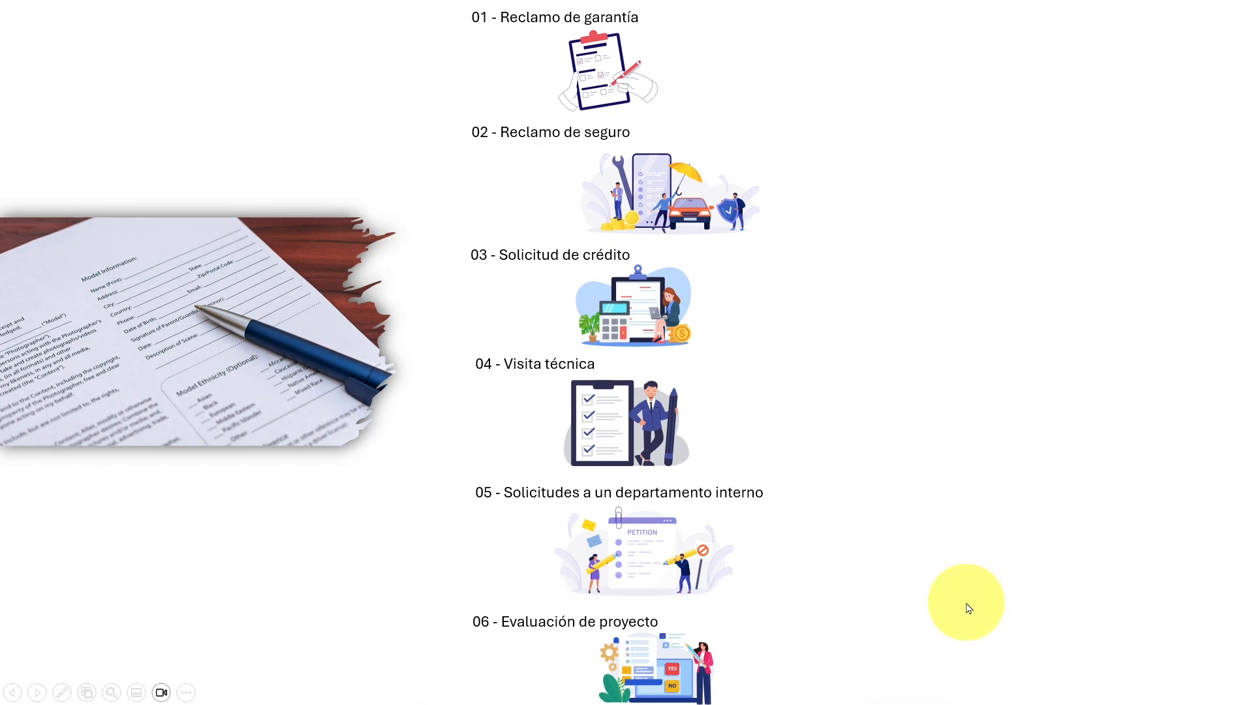
- Advance the slideshow to reveal the 'Lead de mi base de datos' slide
left_click(967, 601)
left_click(967, 601)
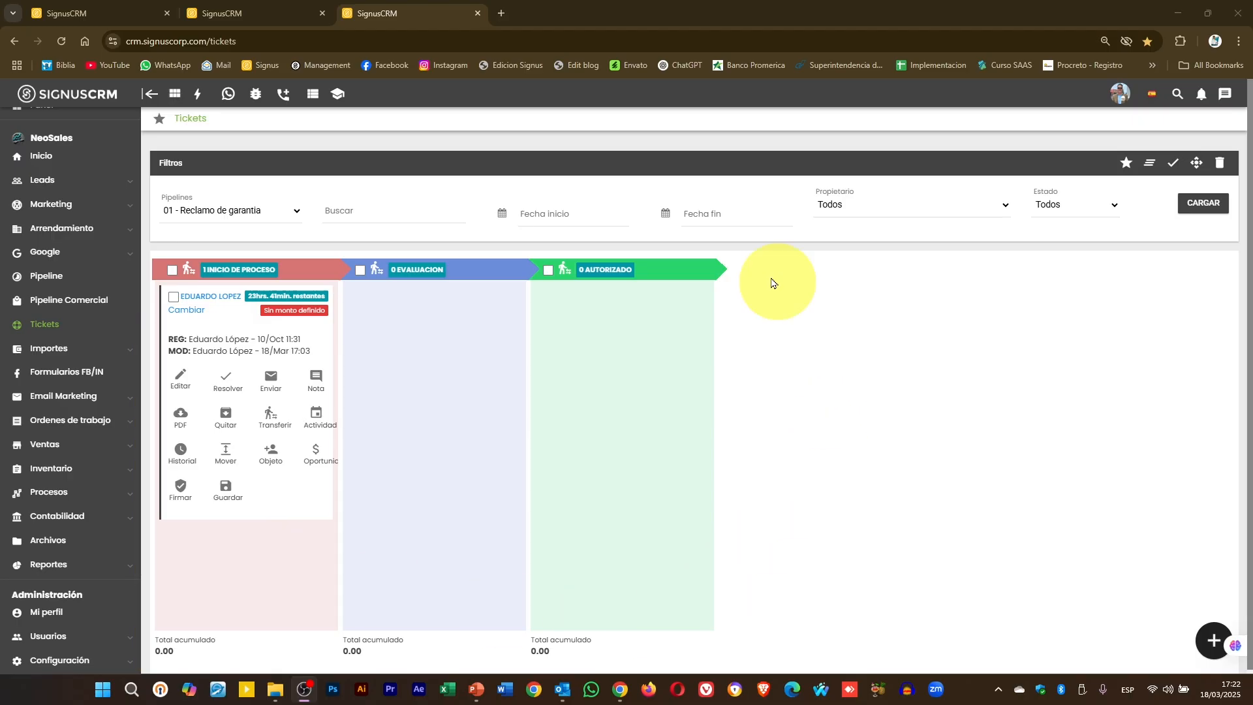
- Reload the Reclamo de garantia board, then load the 04 - Visita técnica board for comparison
left_click(228, 208)
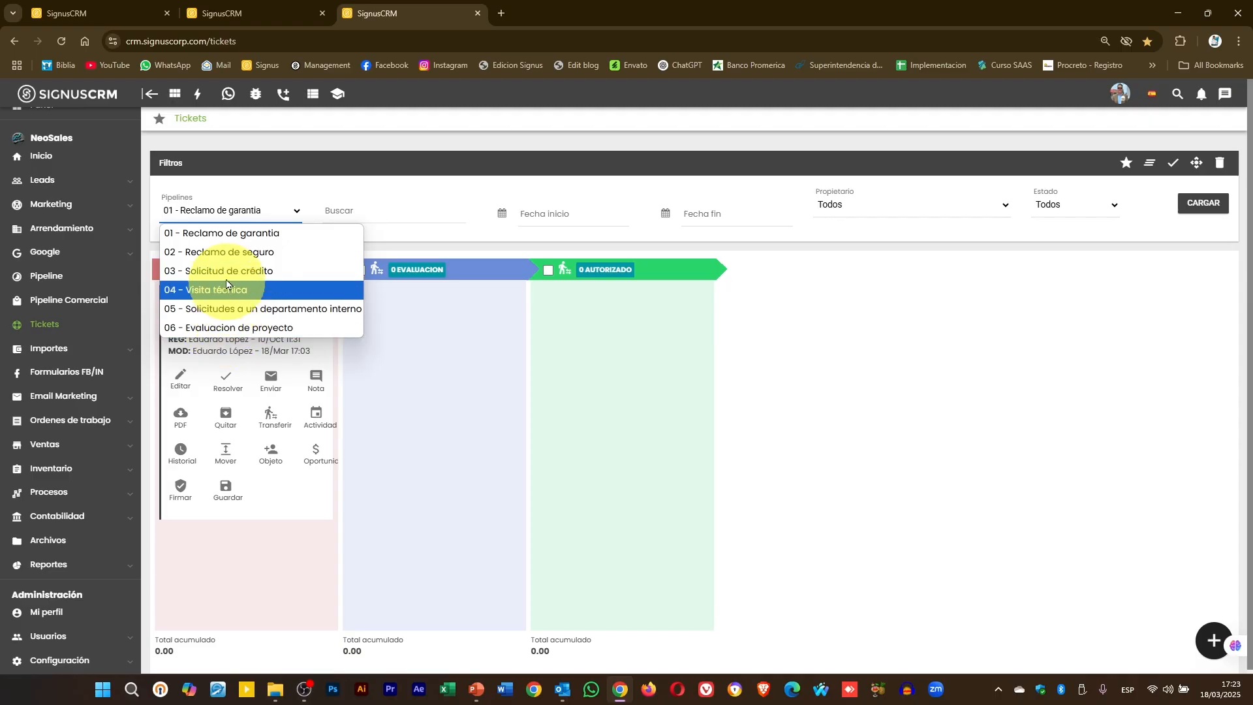
left_click(225, 236)
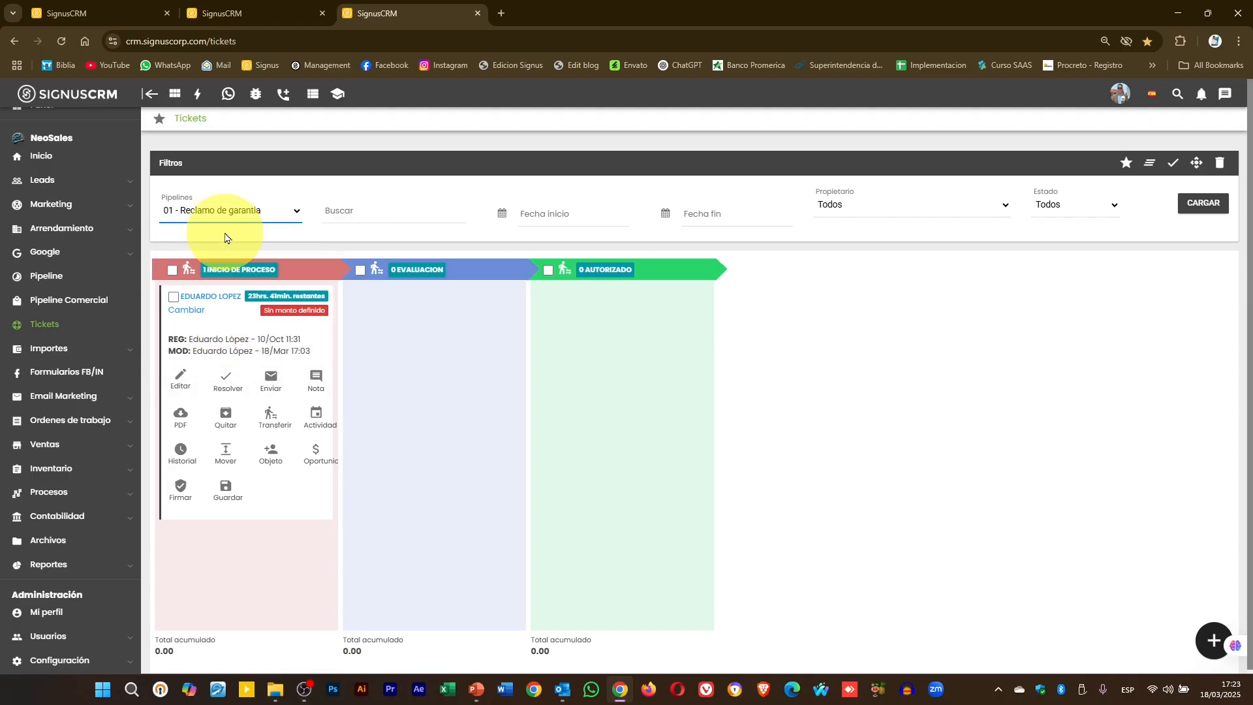
left_click(1202, 204)
left_click(261, 220)
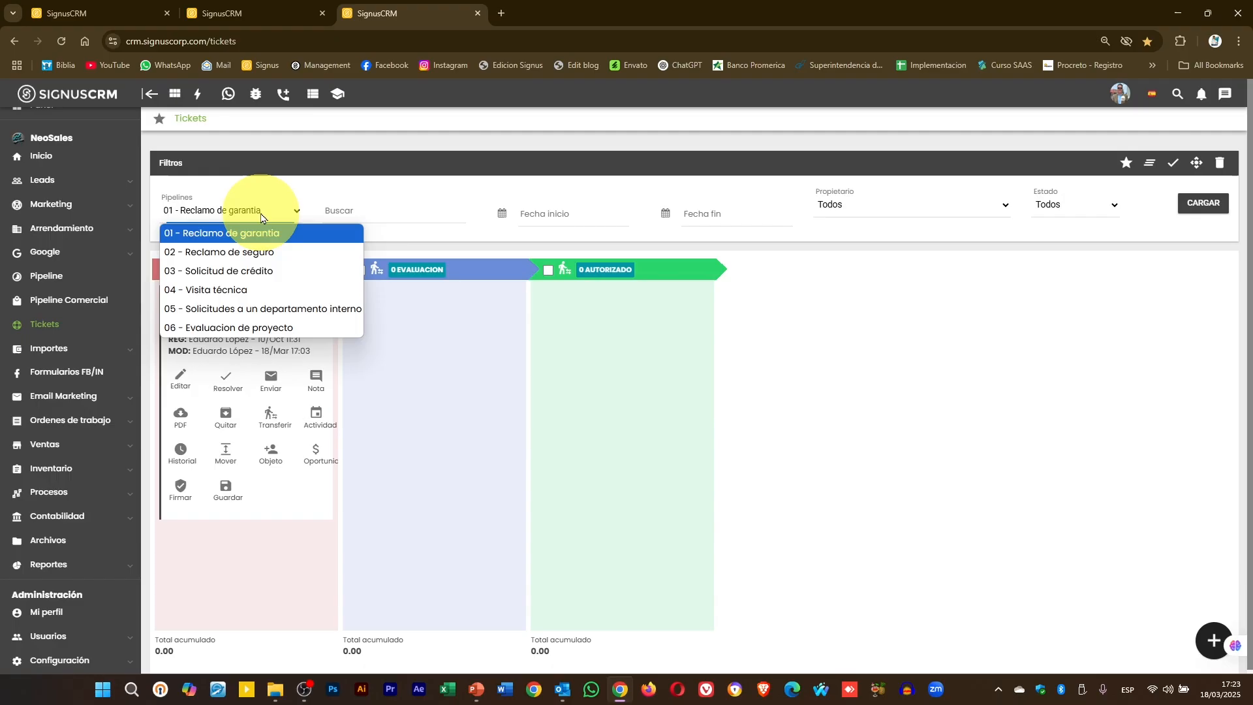
left_click(236, 292)
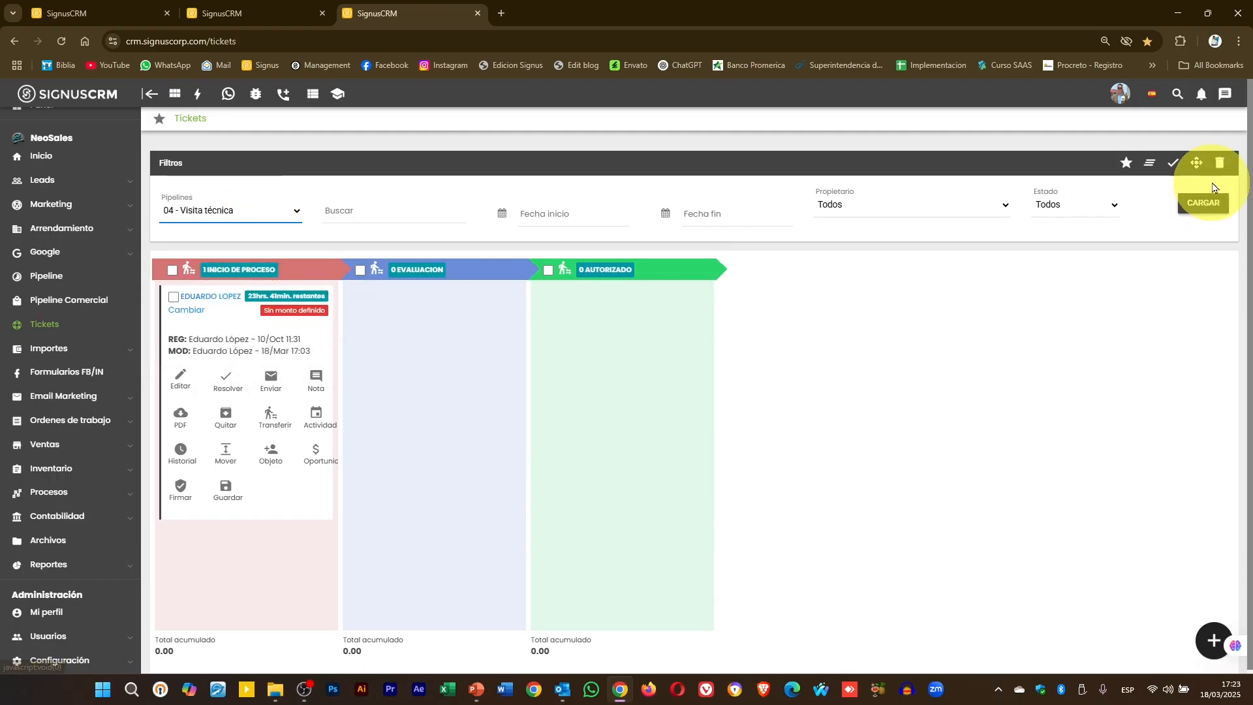
left_click(1202, 203)
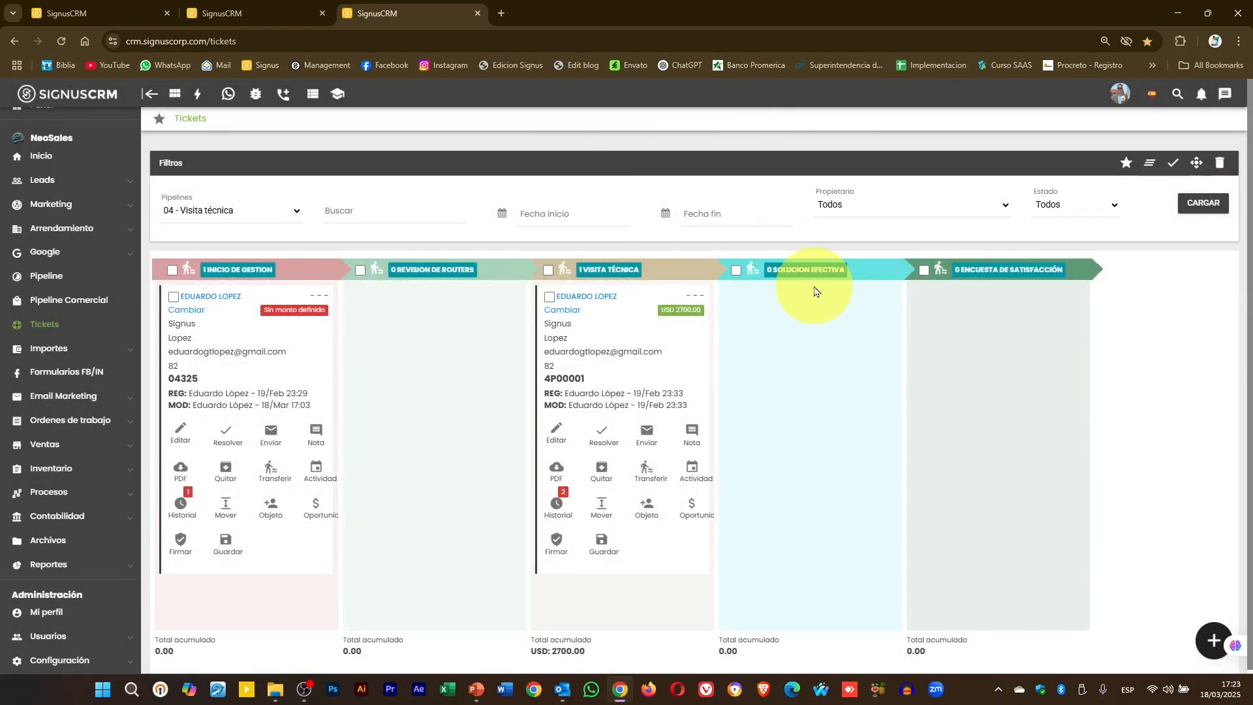
- Reload 01 - Reclamo de garantia and go to the Procesos › Casos page
left_click(225, 210)
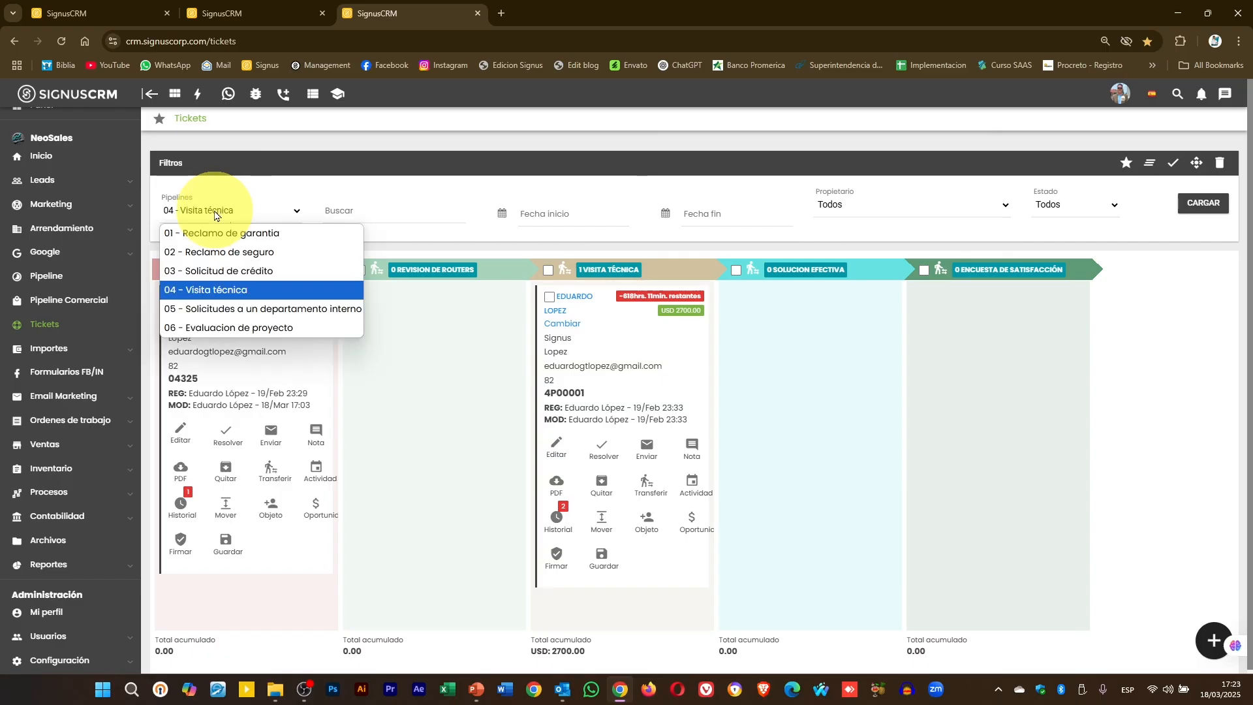
left_click(270, 238)
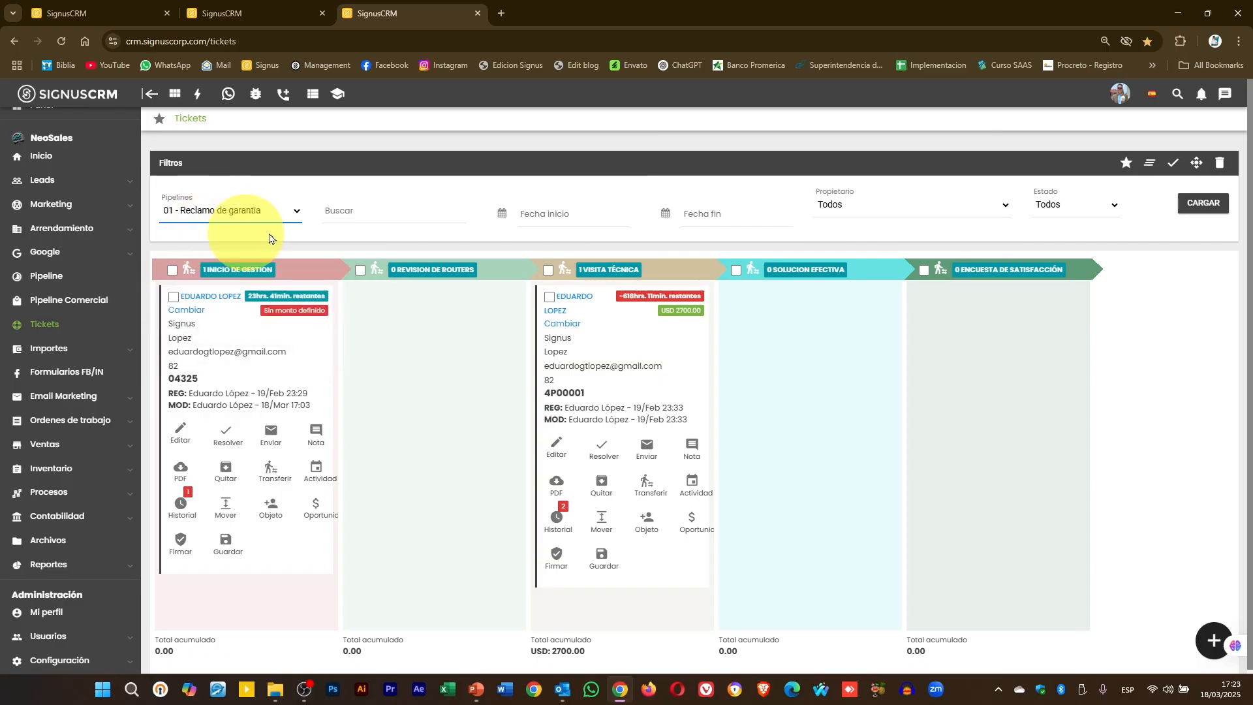
left_click(1203, 203)
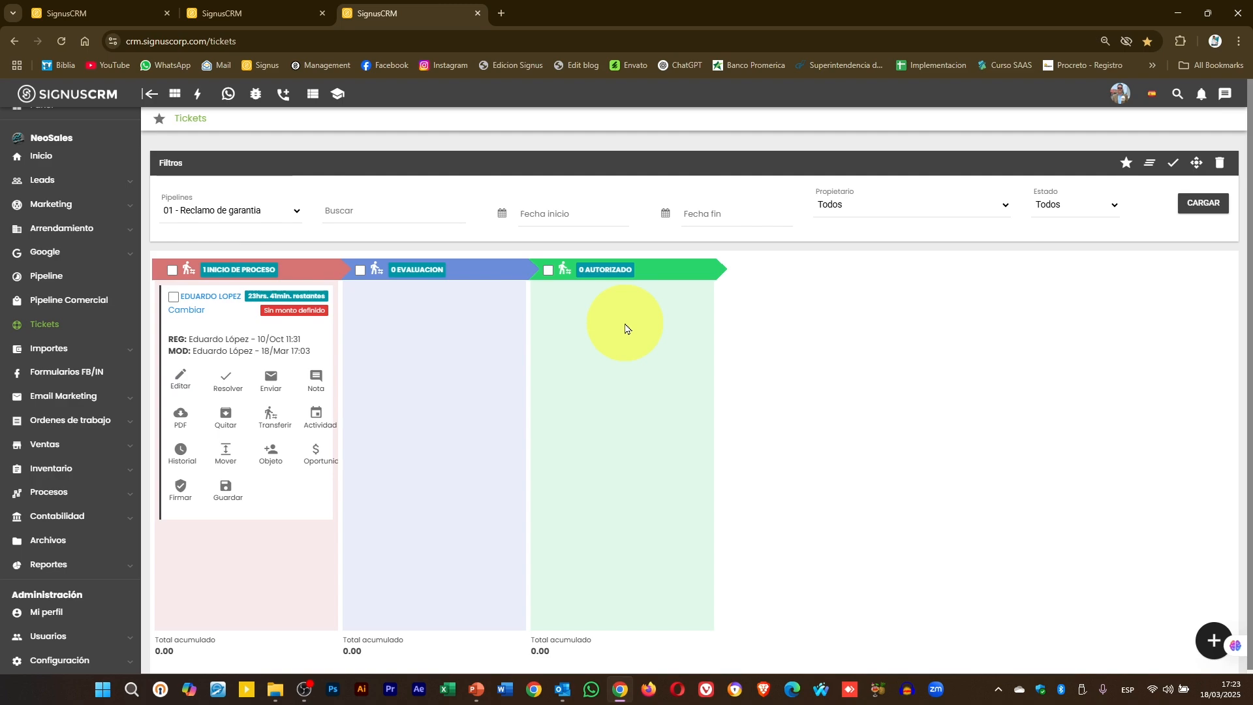
left_click(283, 12)
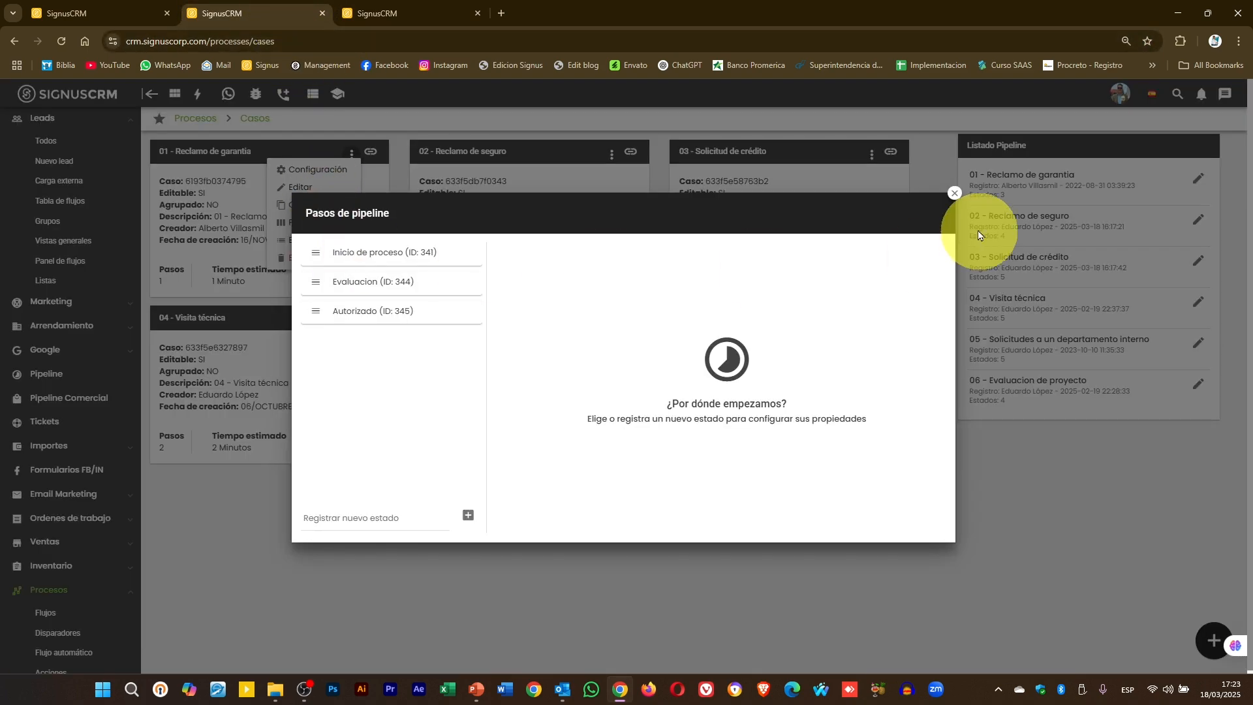
- Open Pipeline from the 01 - Reclamo de garantia card's ⋮ menu to show its steps
left_click(953, 194)
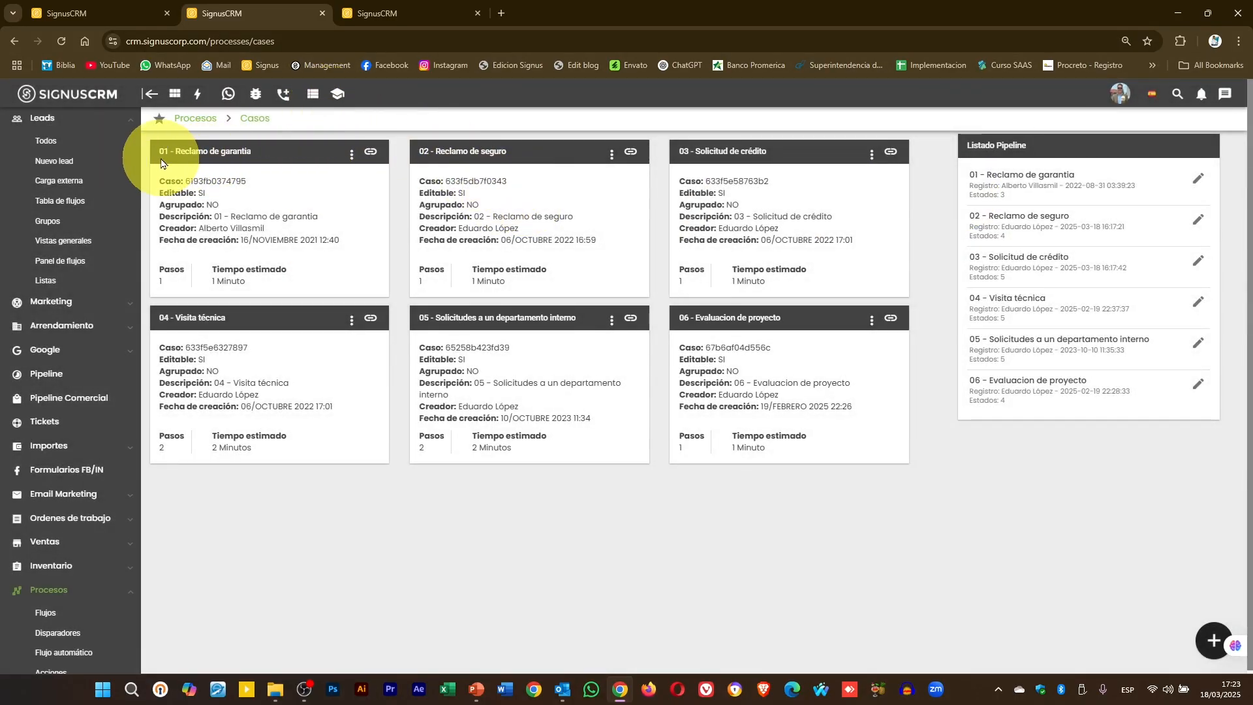
left_click(358, 15)
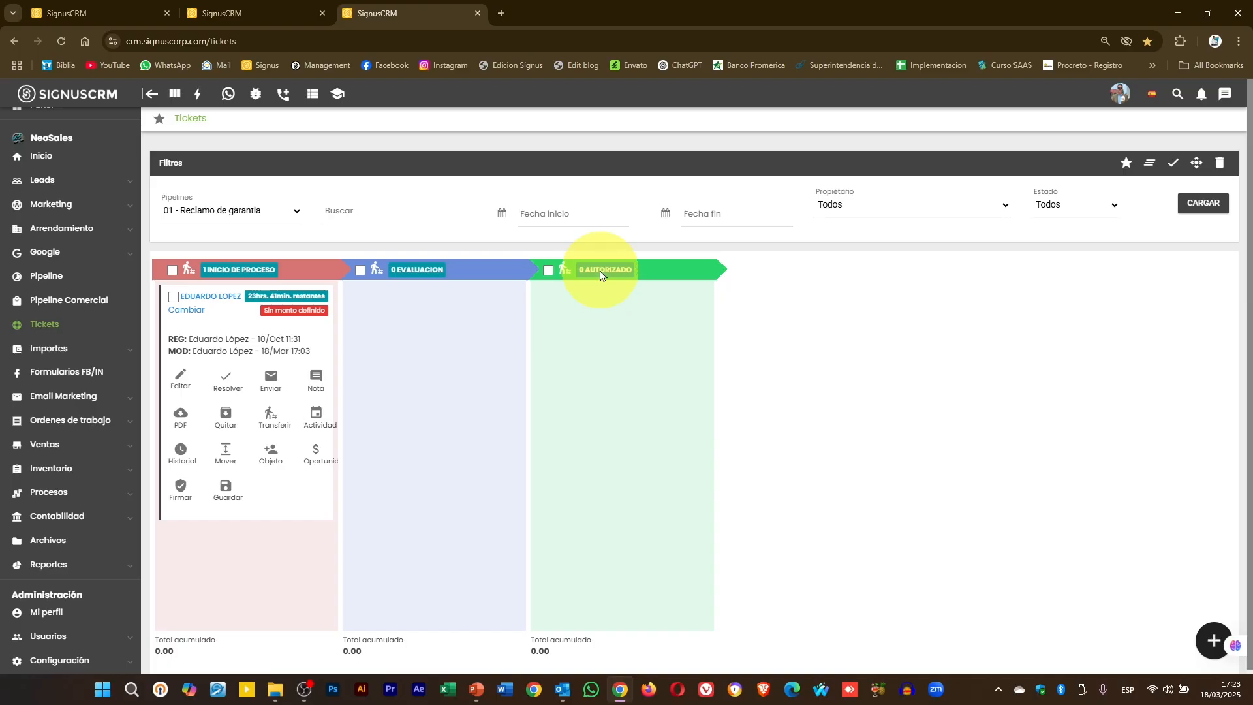
left_click(240, 8)
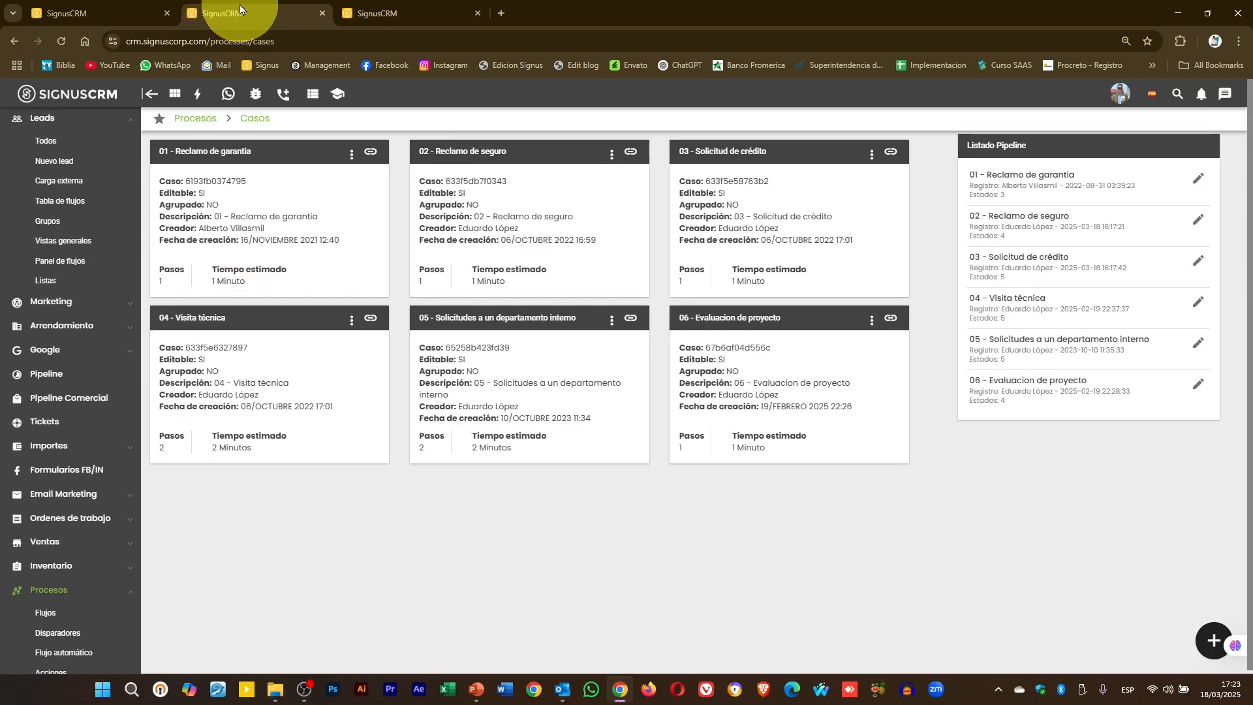
left_click(351, 160)
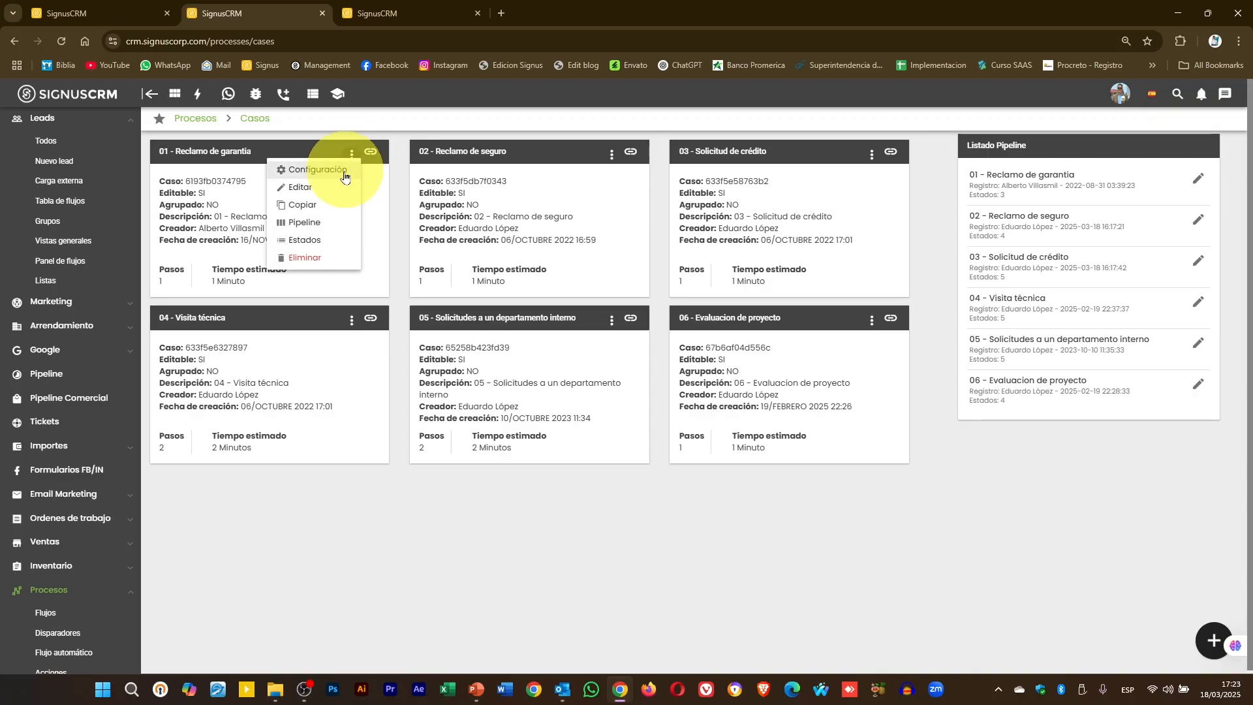
left_click(328, 222)
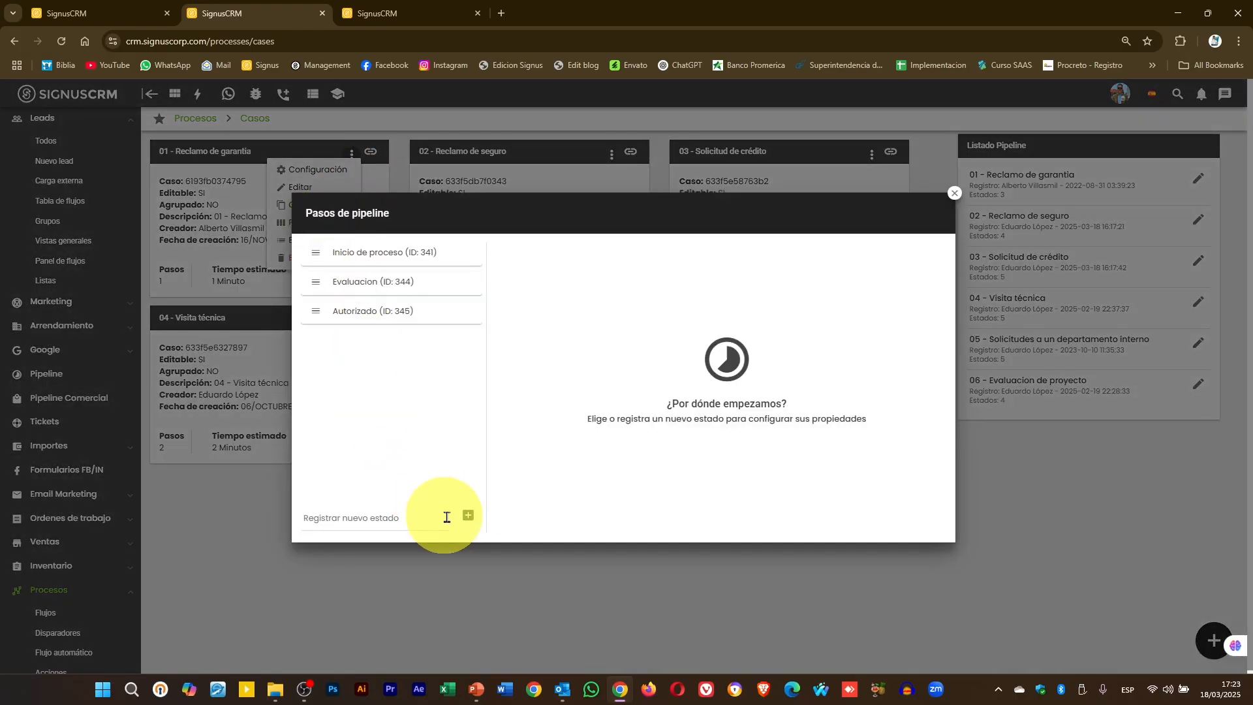
- Register a new pipeline state named 'Revision final' with one collaborator assigned
left_click(468, 515)
left_click(419, 339)
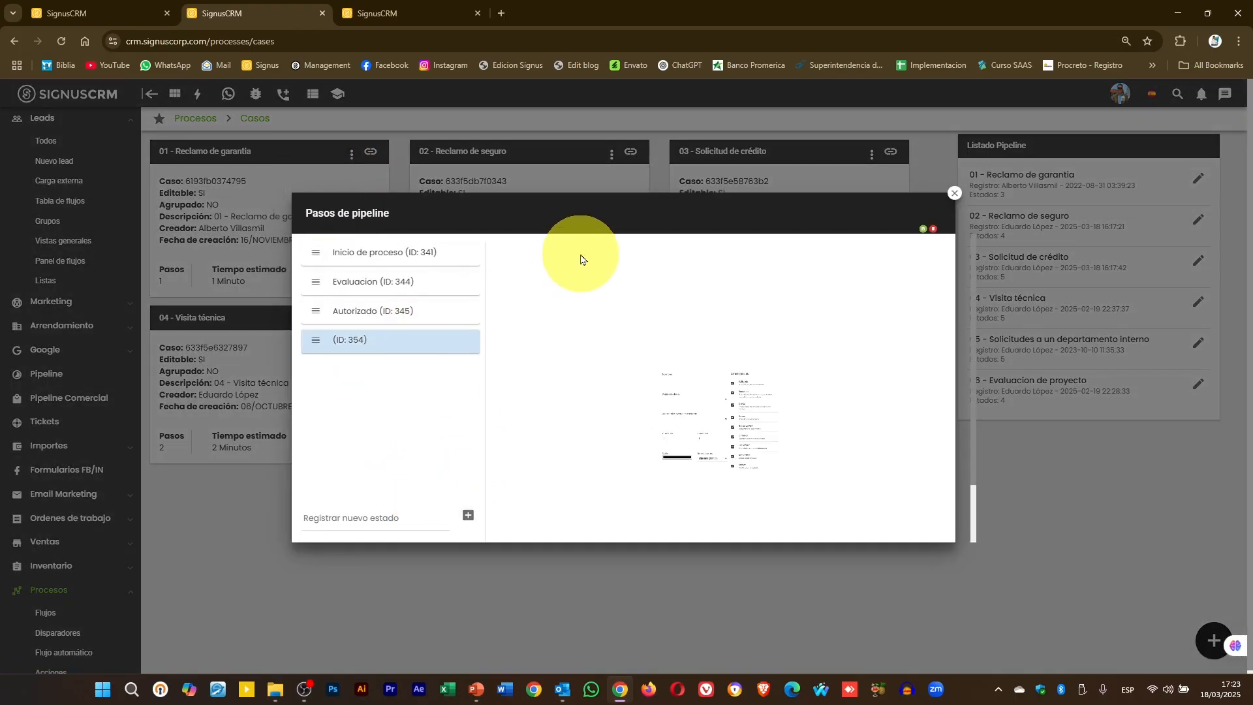
left_click(568, 265)
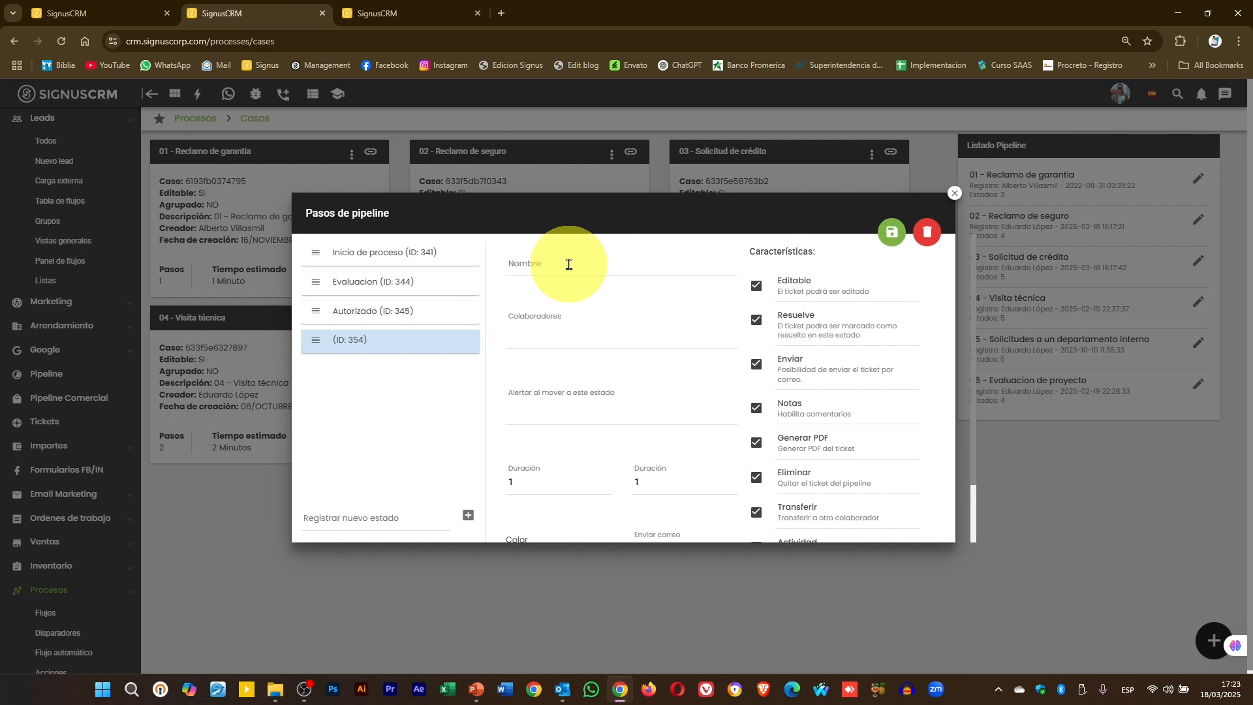
type("Revision final")
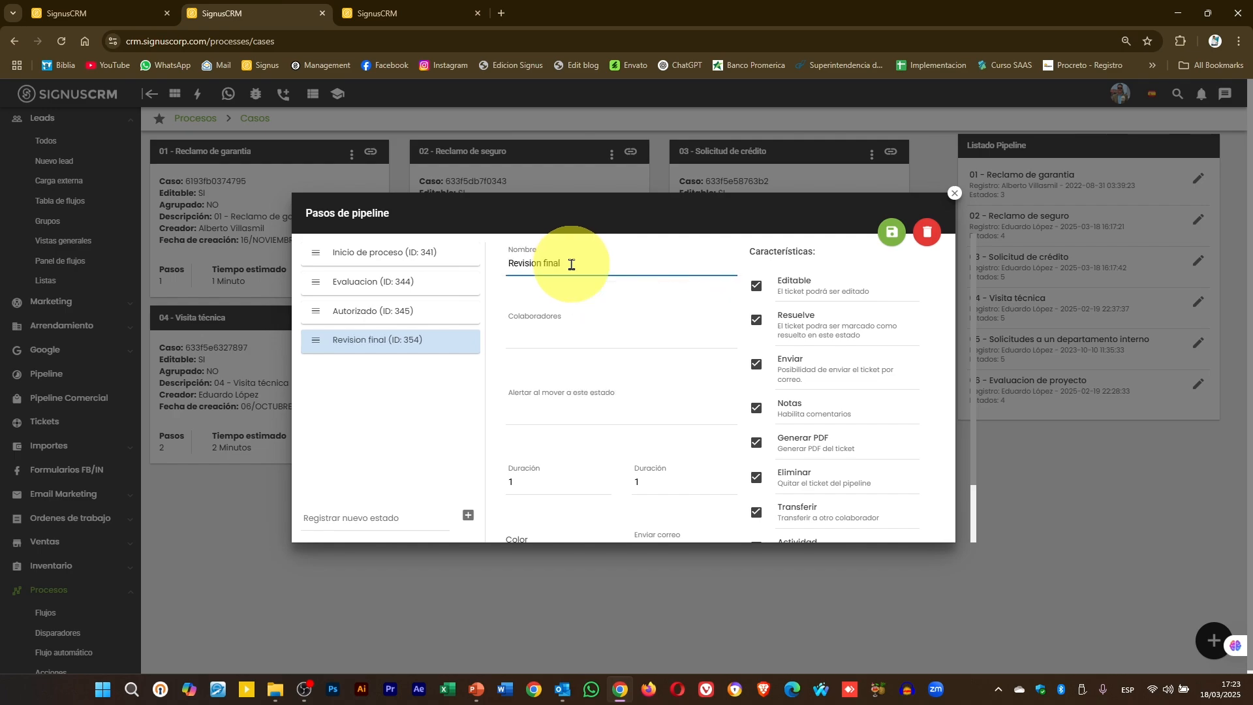
left_click(545, 335)
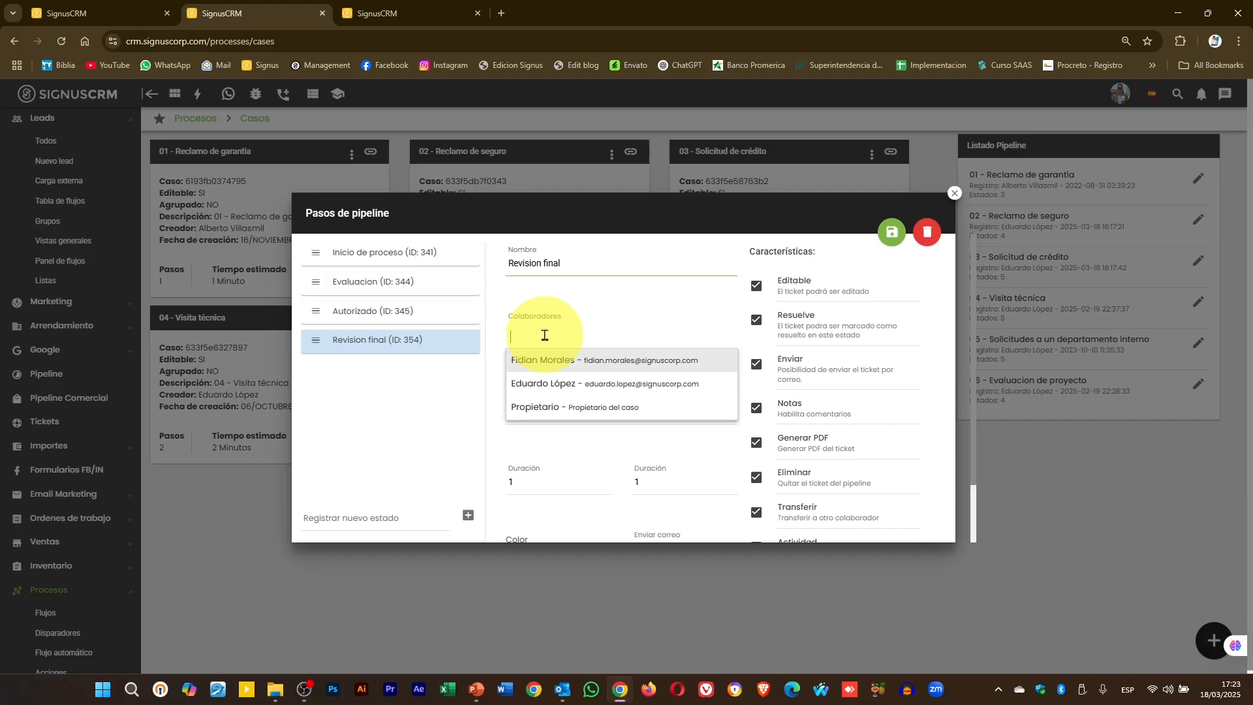
left_click(548, 385)
left_click(684, 315)
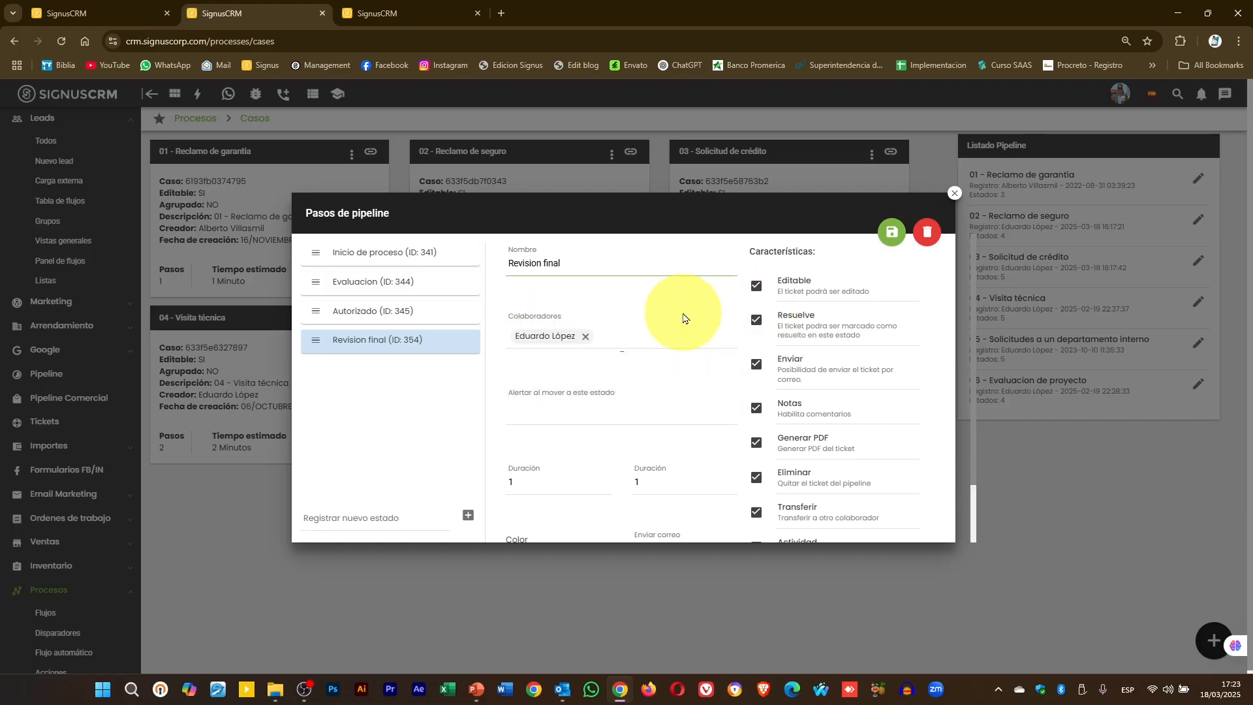
- Give Revision final a gold colour, save it, and move it above Autorizado
scroll(681, 319, "down", 1)
left_click(557, 486)
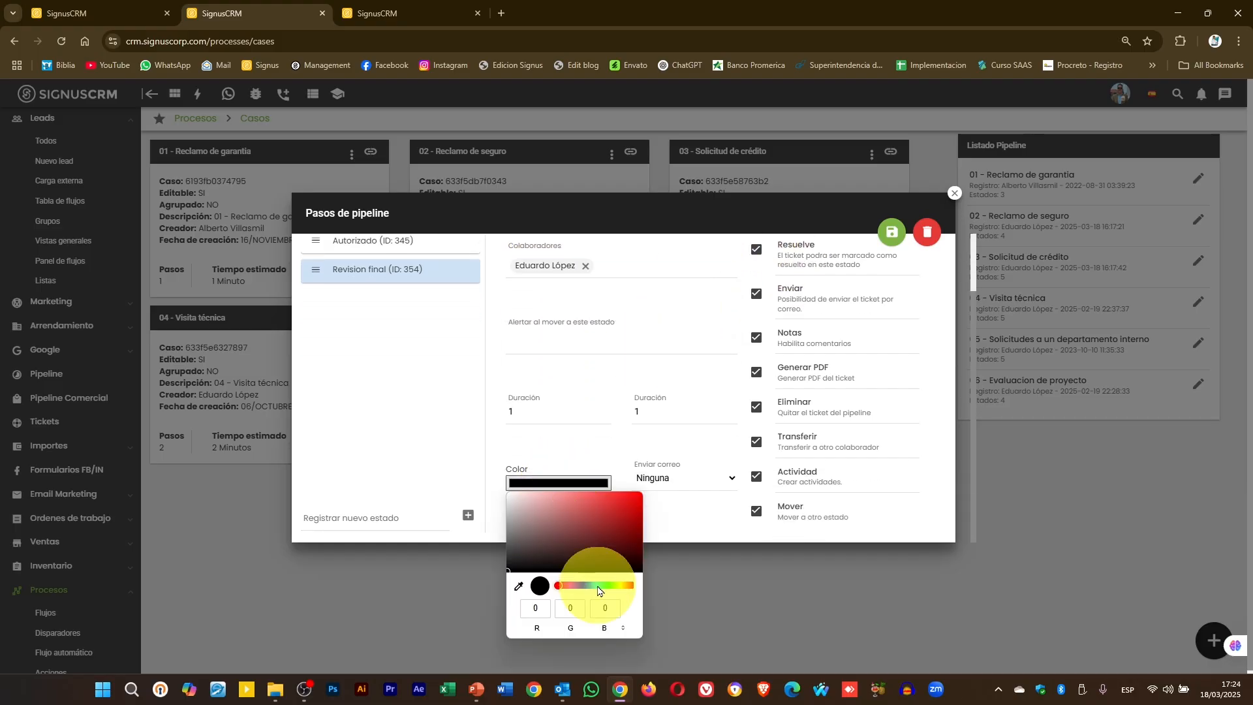
left_click(626, 585)
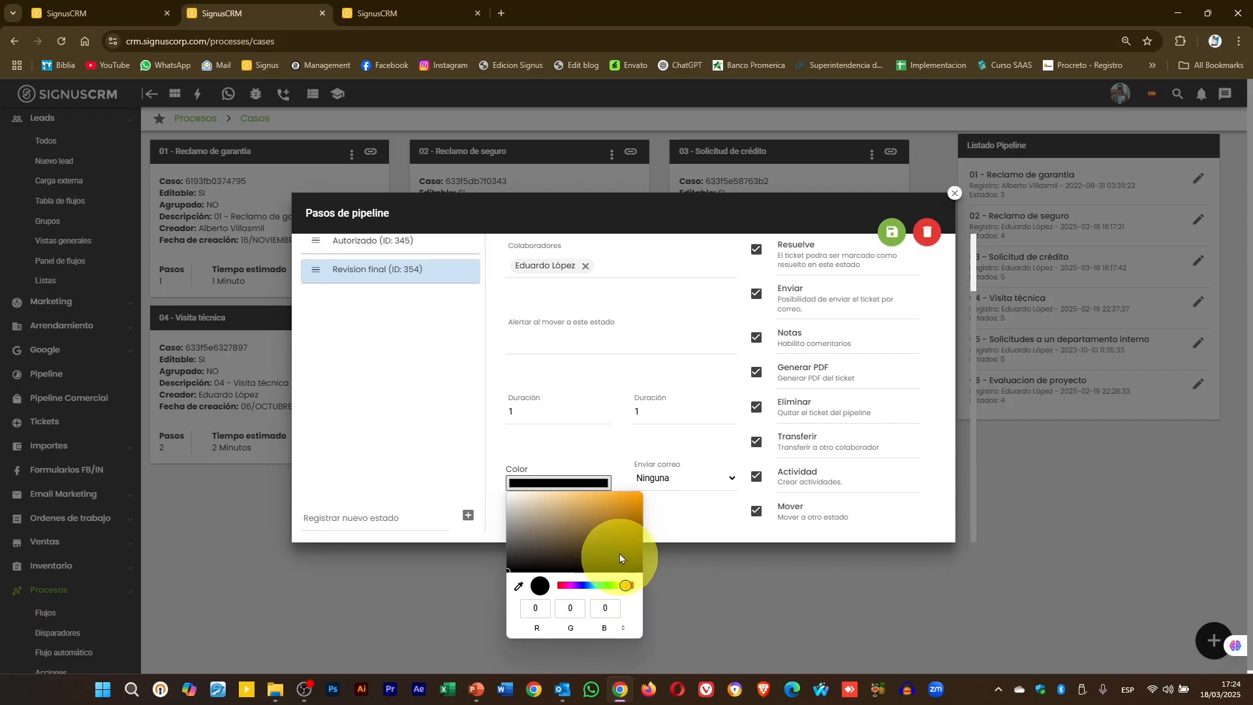
left_click(600, 506)
left_click(893, 232)
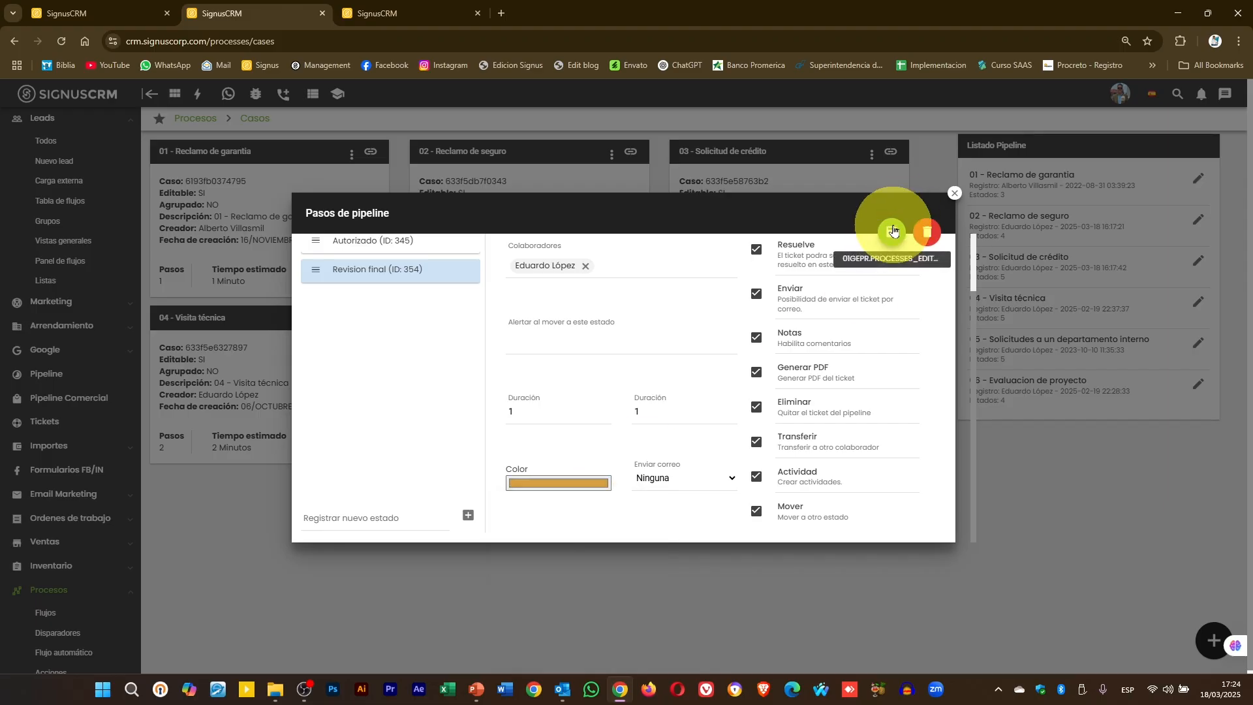
scroll(357, 377, "up", 1)
scroll(360, 355, "up", 1)
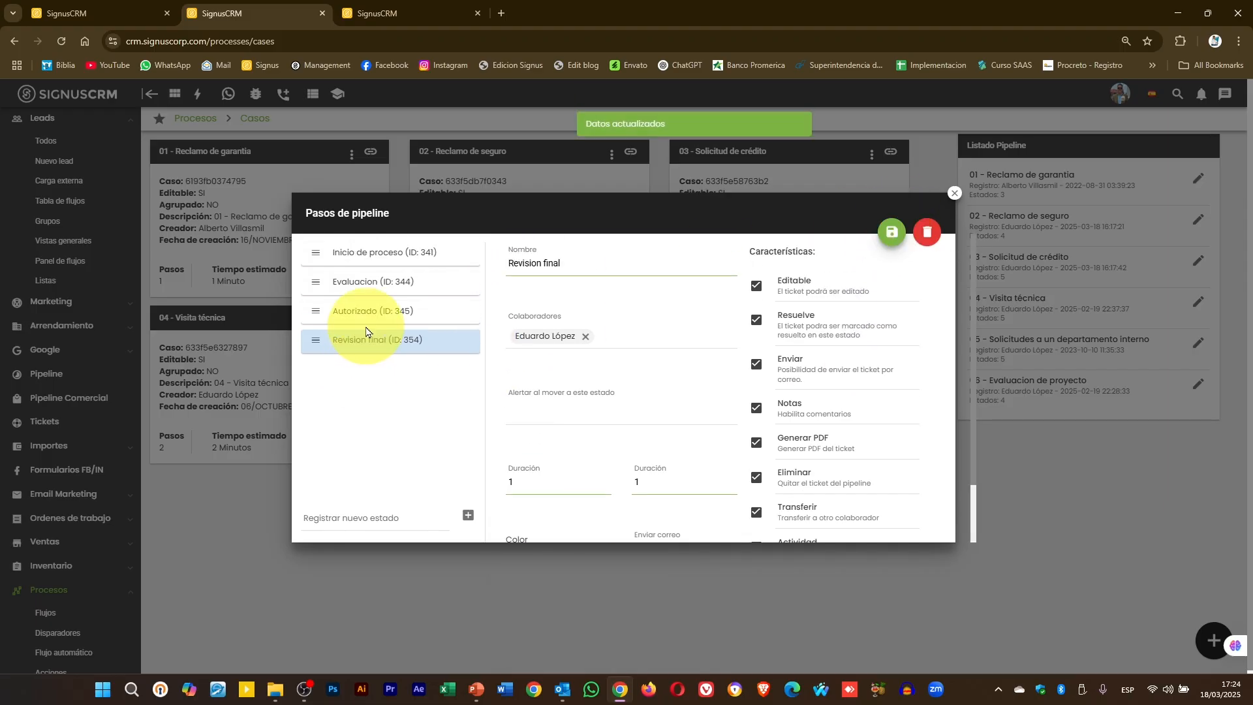
left_click_drag(318, 338, 318, 310)
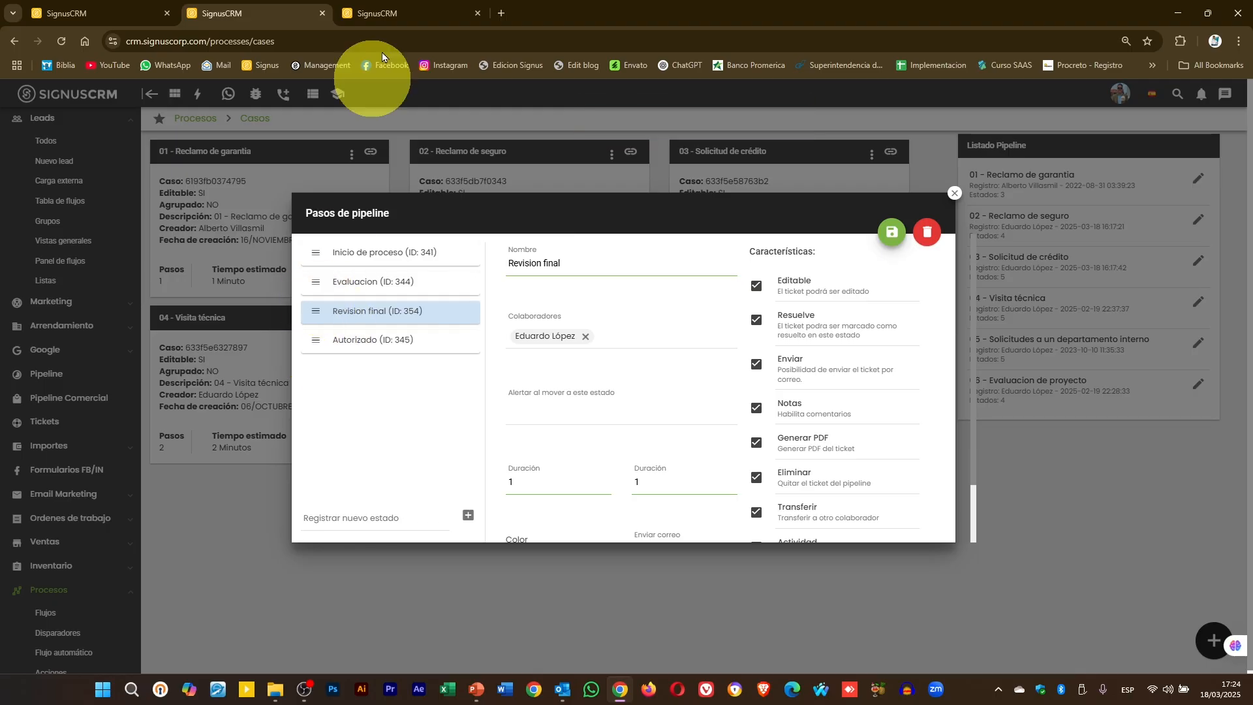
- Reload the Reclamo de garantia board and move the ticket to Evaluacion and back
left_click(407, 8)
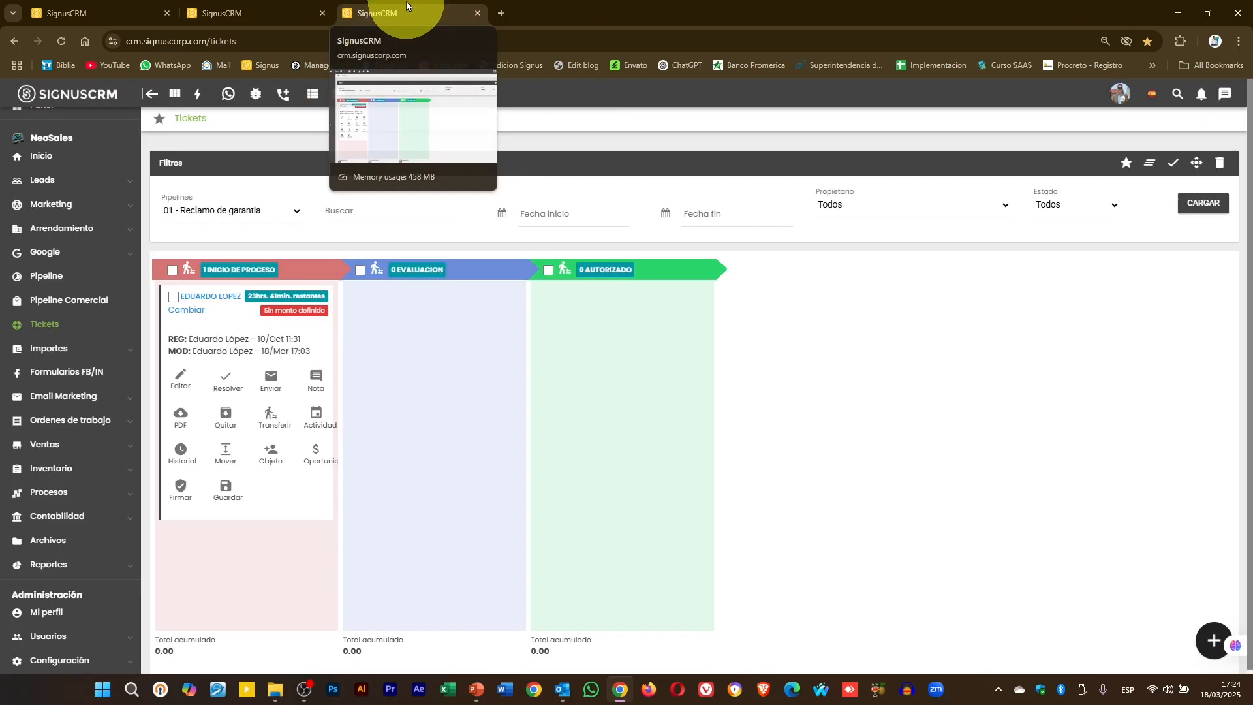
left_click(1199, 206)
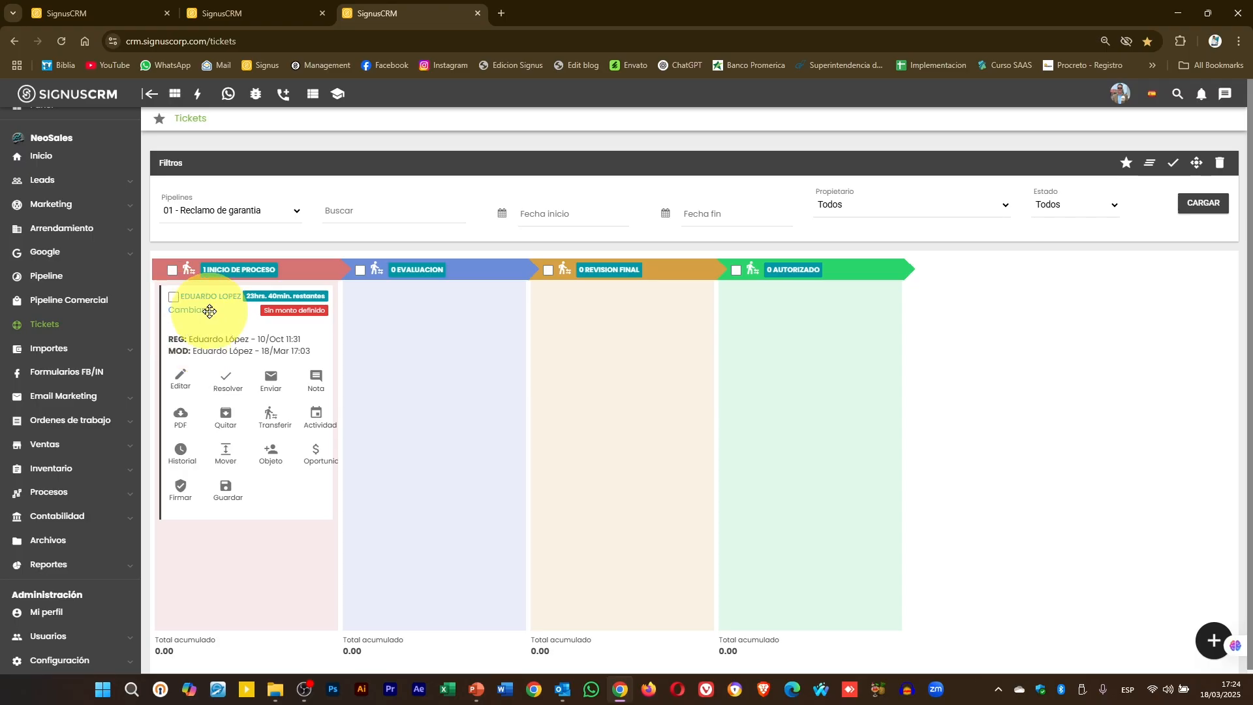
left_click_drag(201, 322, 745, 437)
left_click_drag(830, 302, 184, 314)
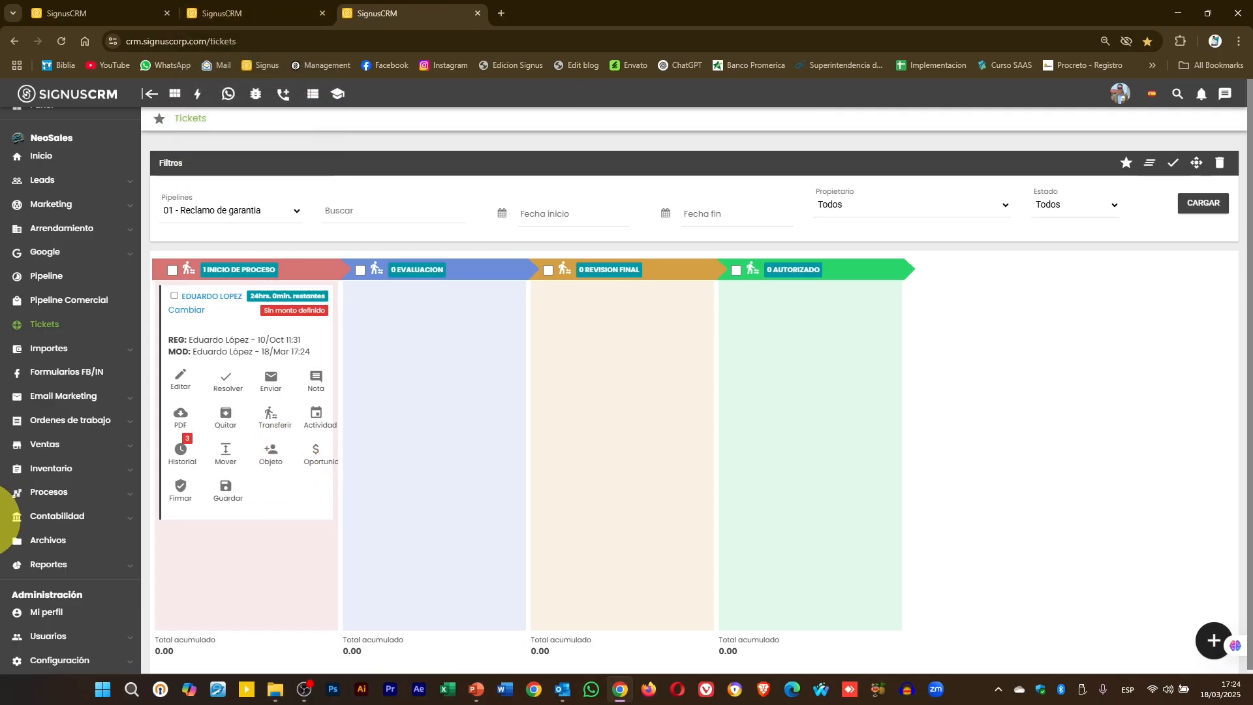
- Close the pipeline steps window and leave the ticket in Inicio de proceso on the board
key("ctrl+shift+Tab")
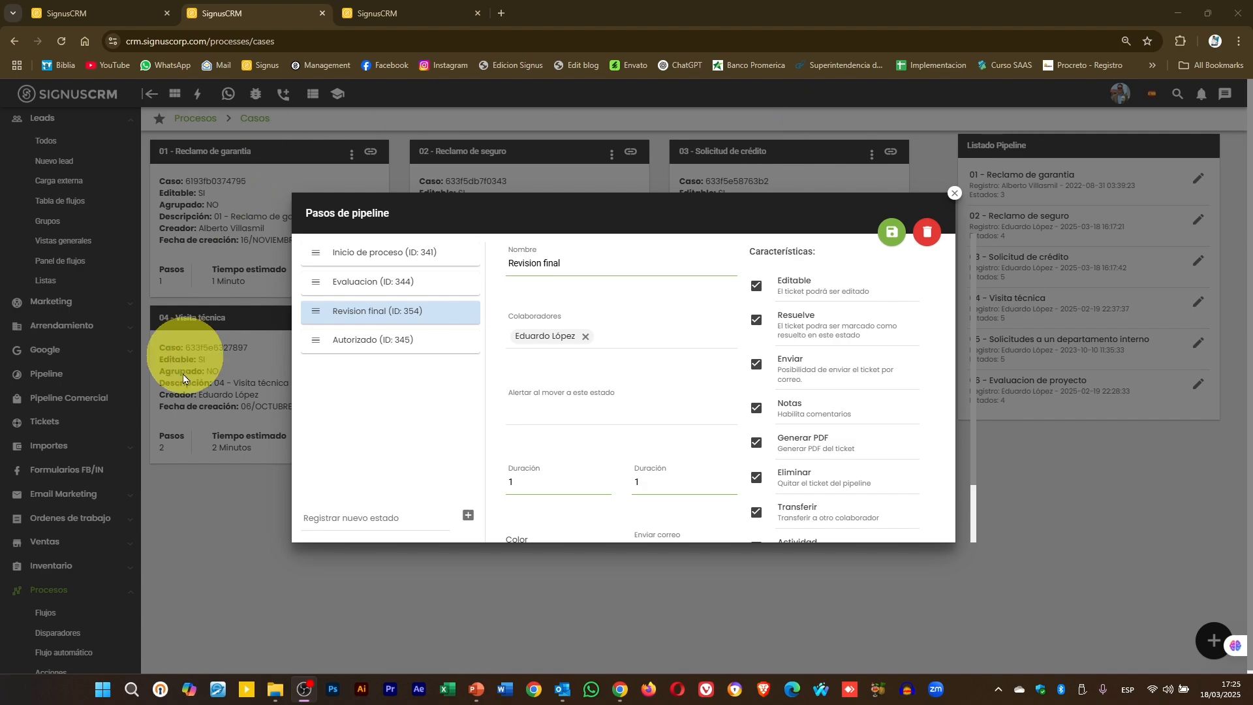
left_click(954, 194)
left_click(374, 5)
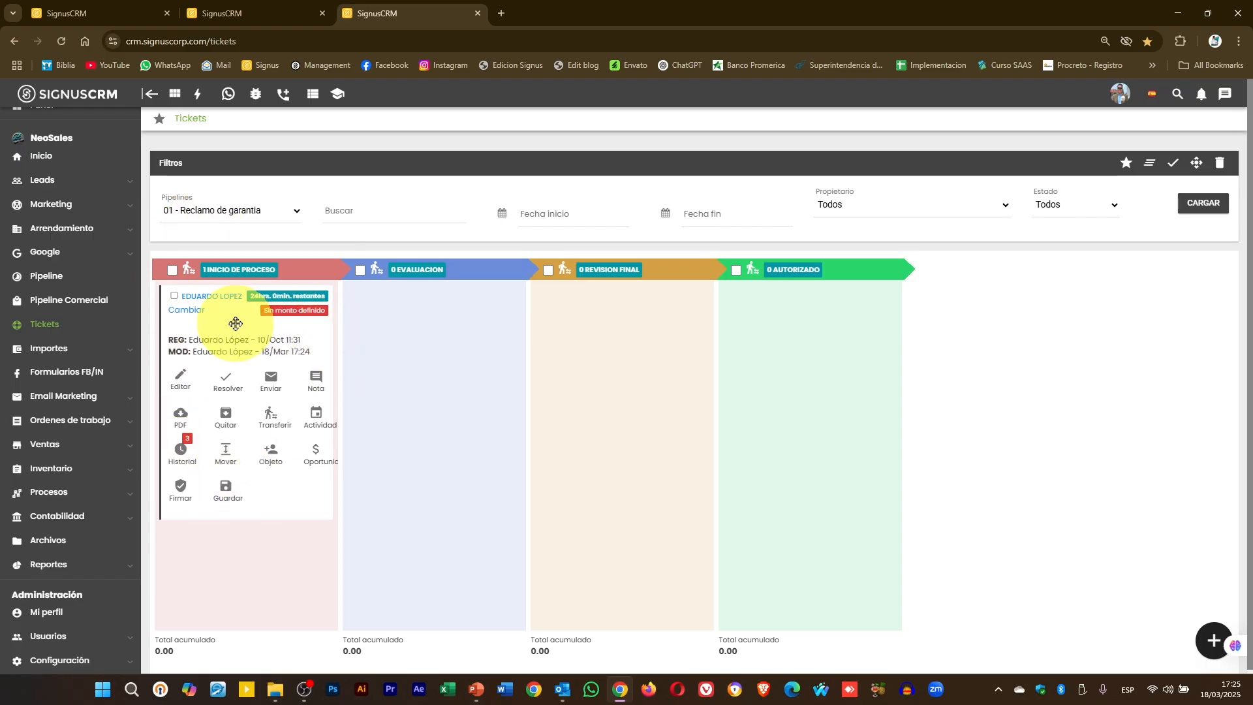
mouse_move(236, 323)
left_mouse_down()
mouse_move(422, 322)
mouse_move(252, 317)
left_mouse_up()
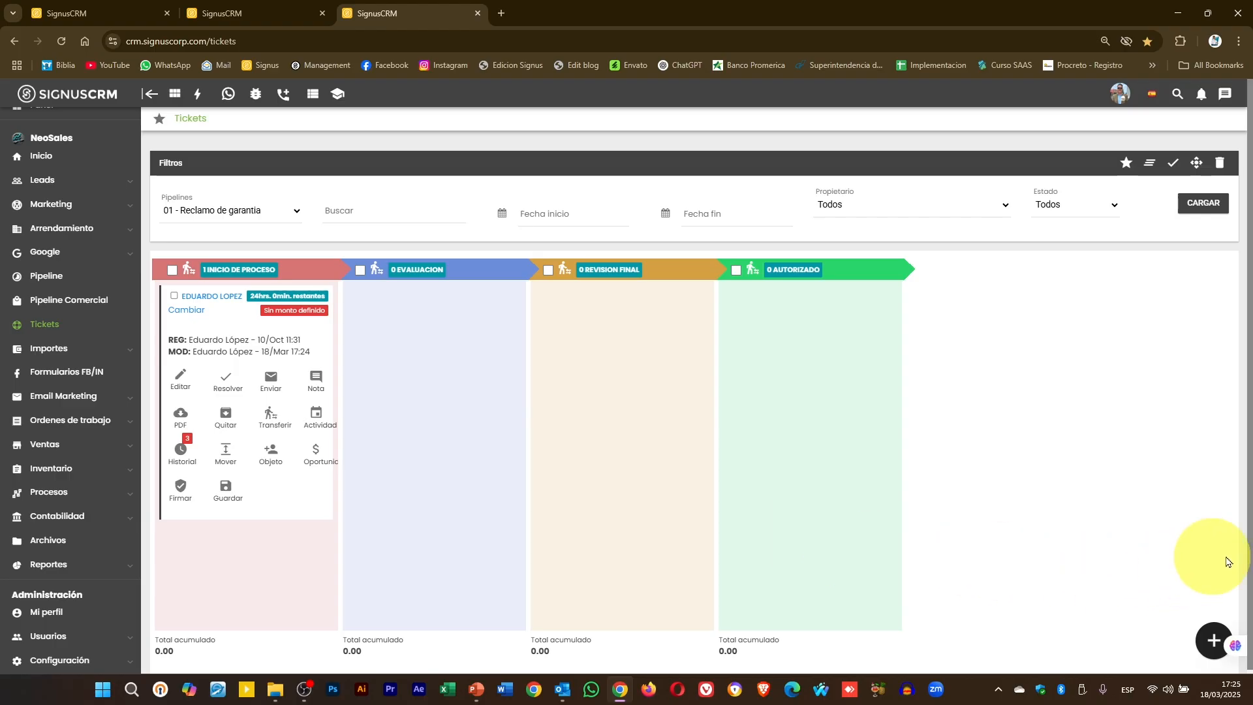
- Create a new case linked to the lead found in Buscar lead, then go to Procesos › Casos
left_click(1203, 638)
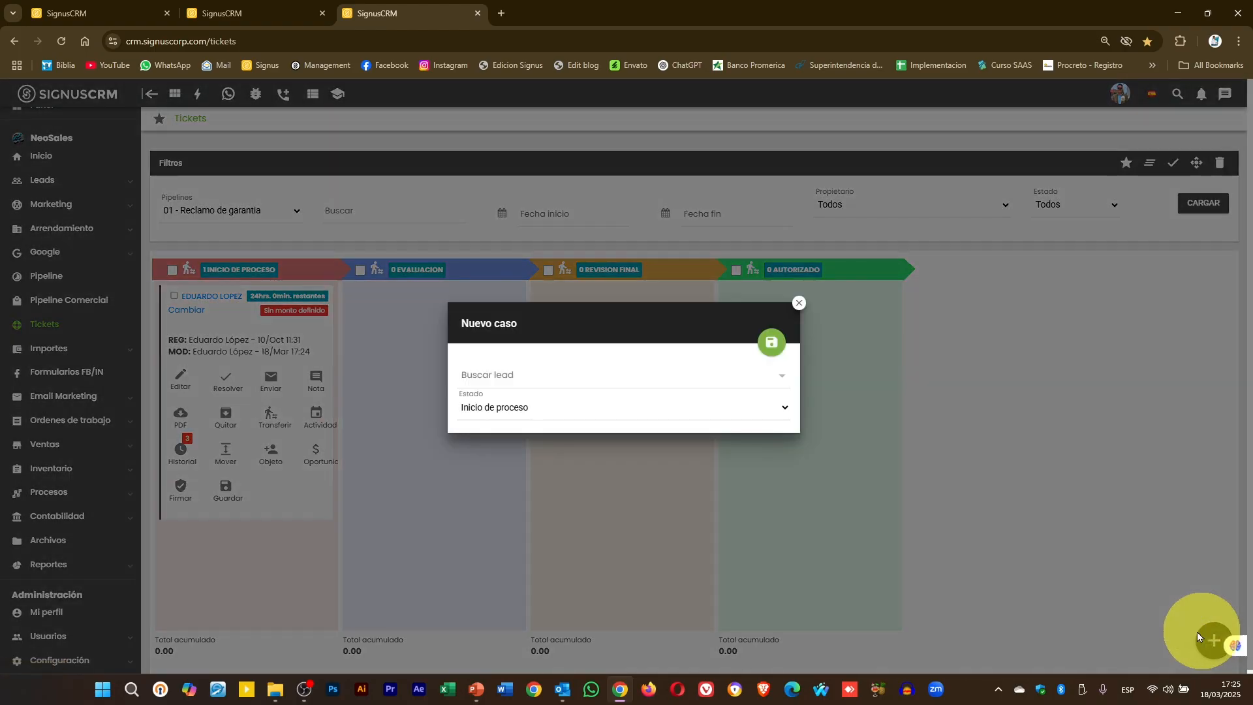
left_click(520, 380)
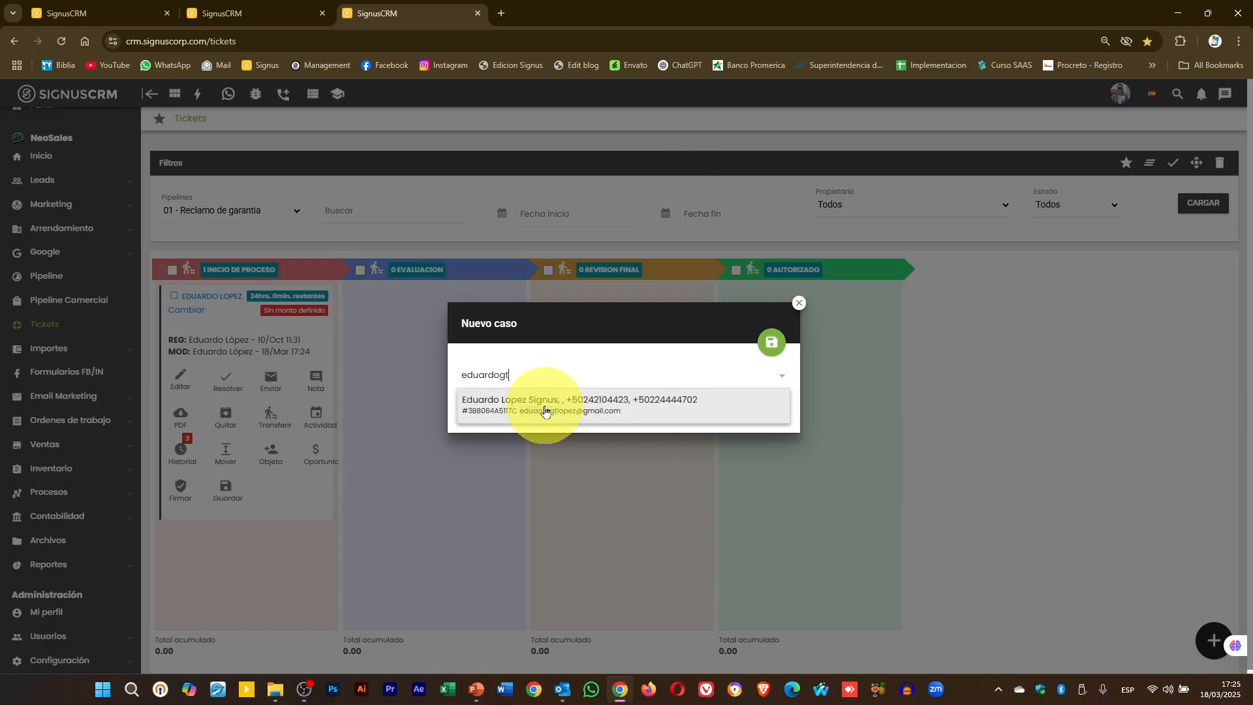
left_click(545, 407)
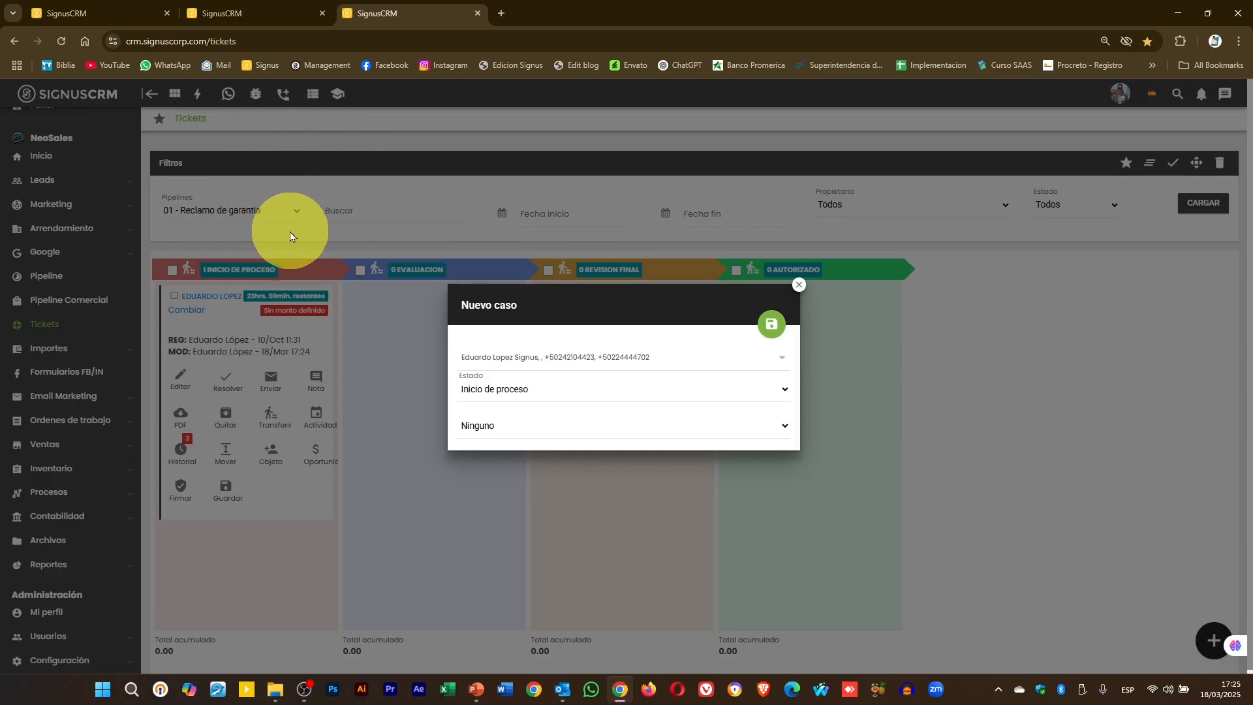
left_click(280, 13)
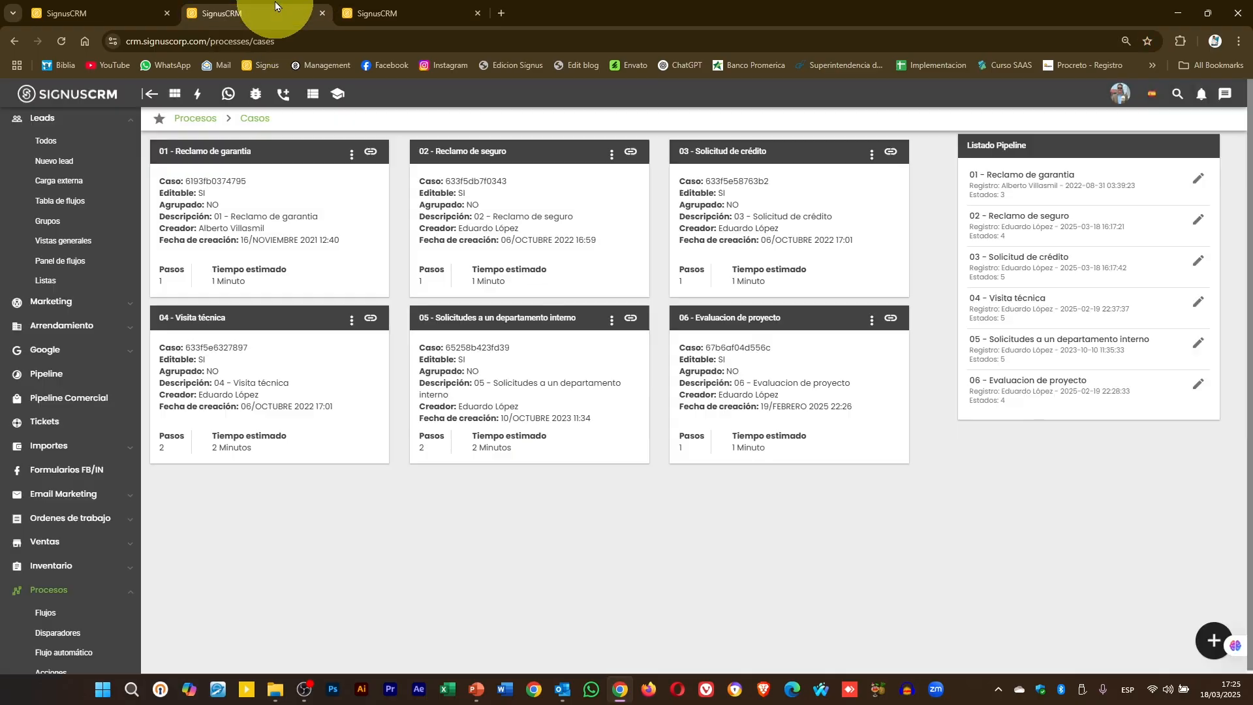
- View the Reclamo de garantia form configuration from its ⋮ menu
left_click(351, 155)
left_click(344, 177)
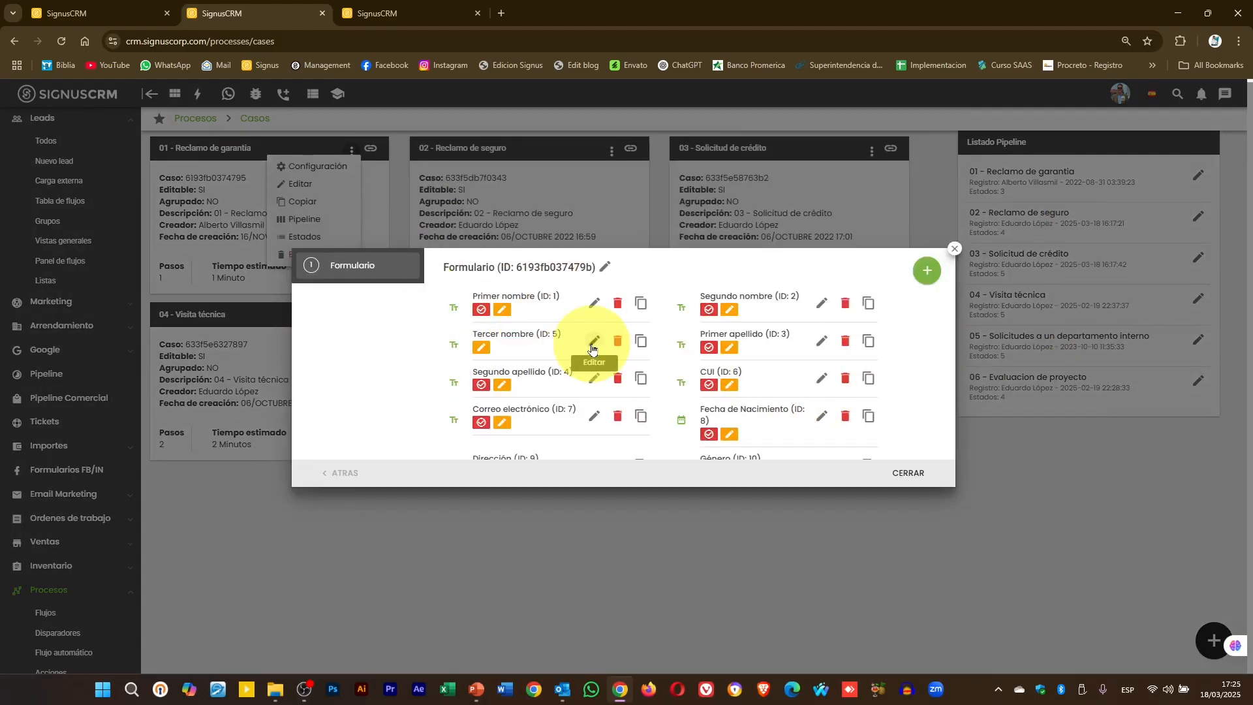
left_click(420, 10)
- Save the new case, scroll through its Formulario, and close it unfinished
left_click(780, 331)
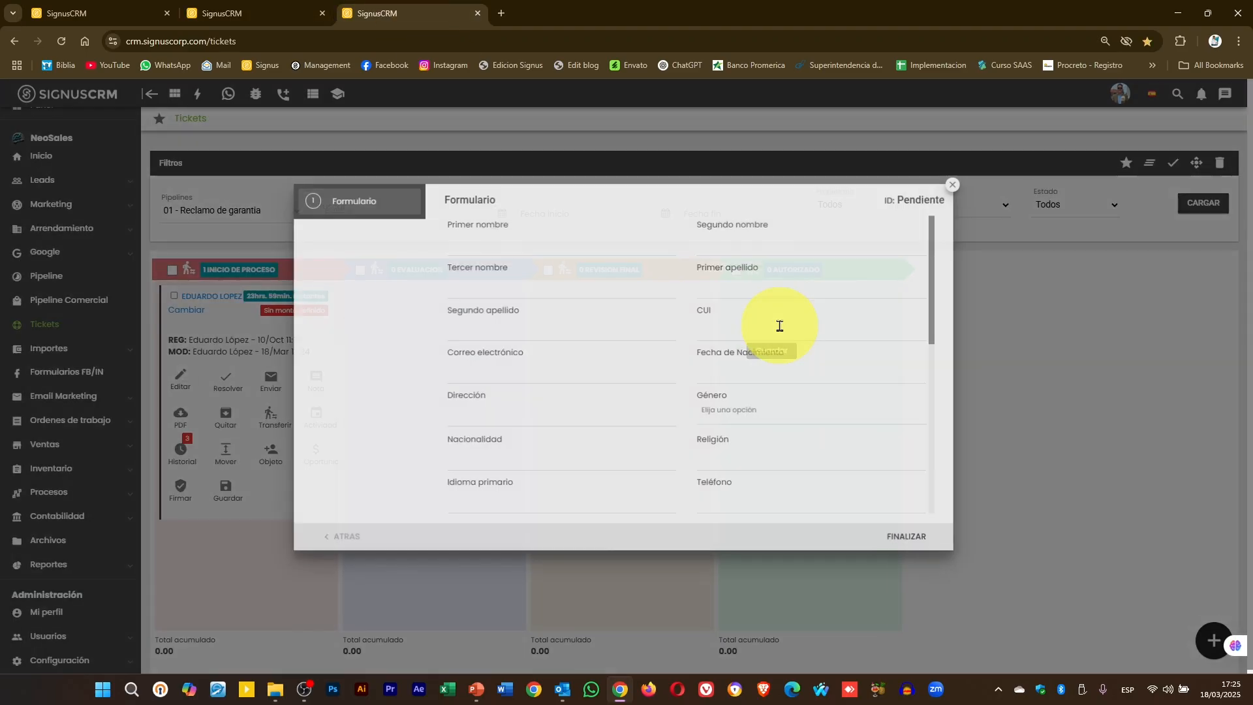
scroll(595, 311, "down", 3)
scroll(593, 319, "down", 2)
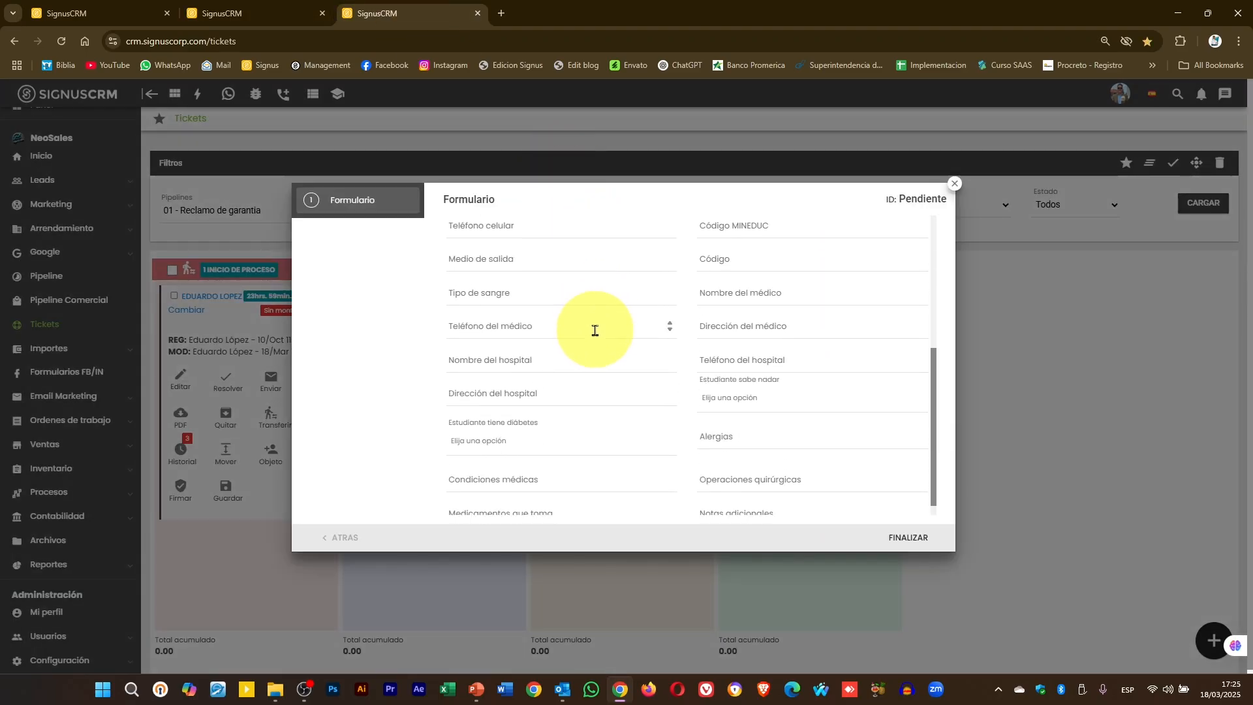
scroll(595, 326, "up", 5)
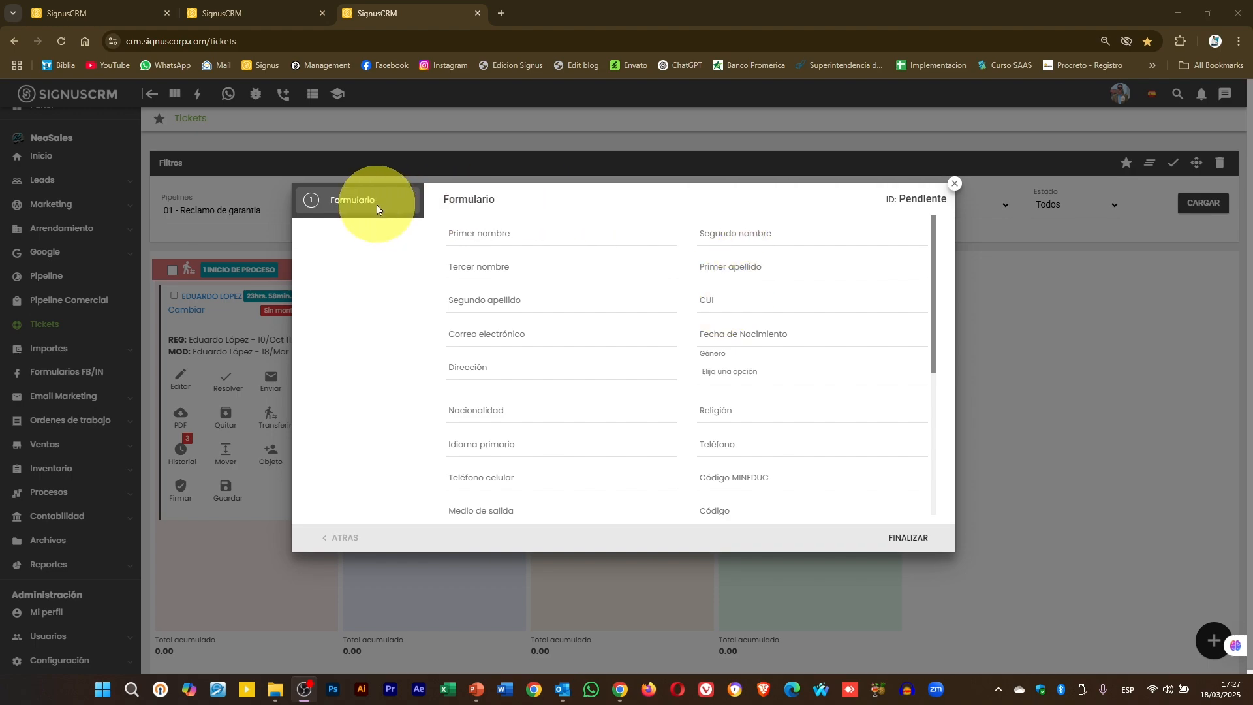
scroll(684, 318, "down", 2)
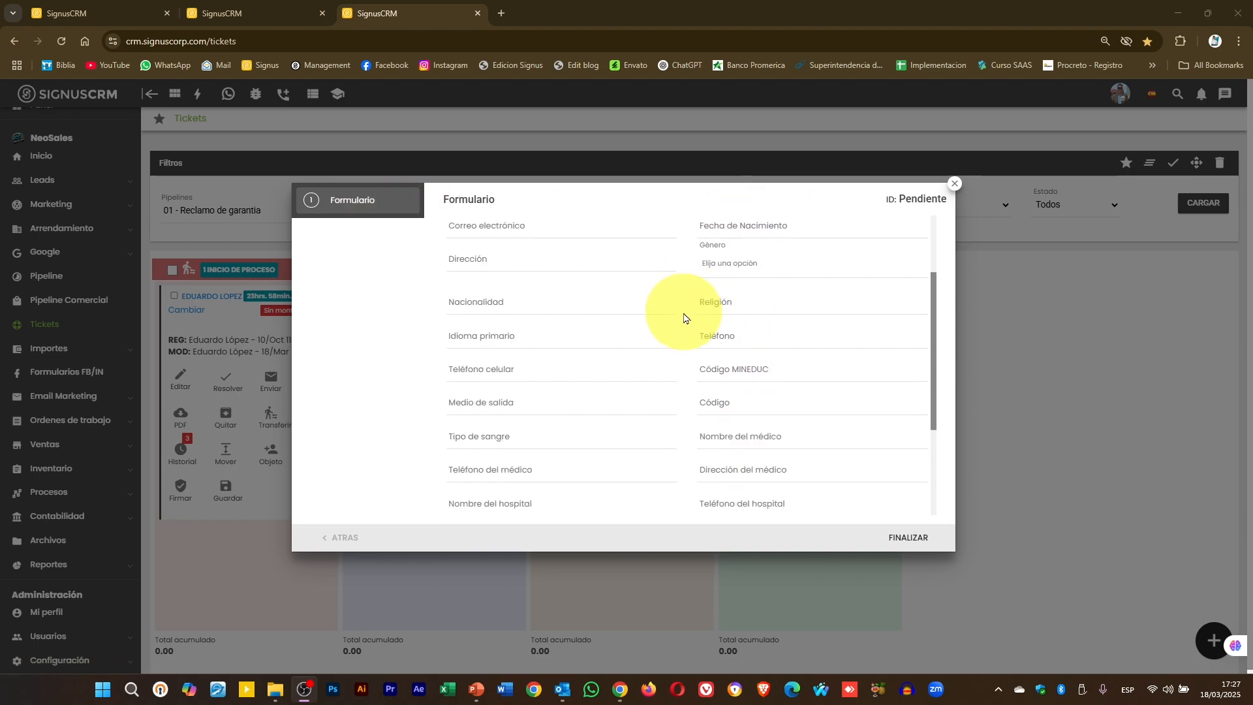
scroll(684, 318, "down", 1)
scroll(721, 314, "up", 1)
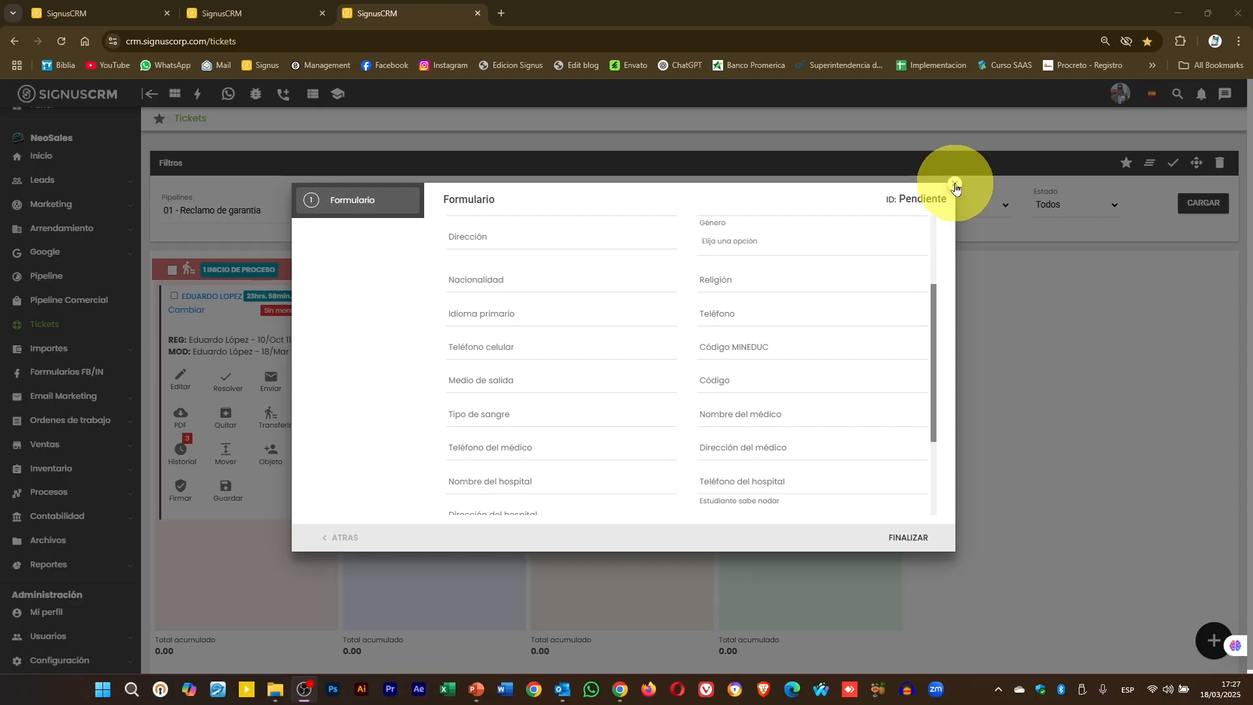
left_click(954, 185)
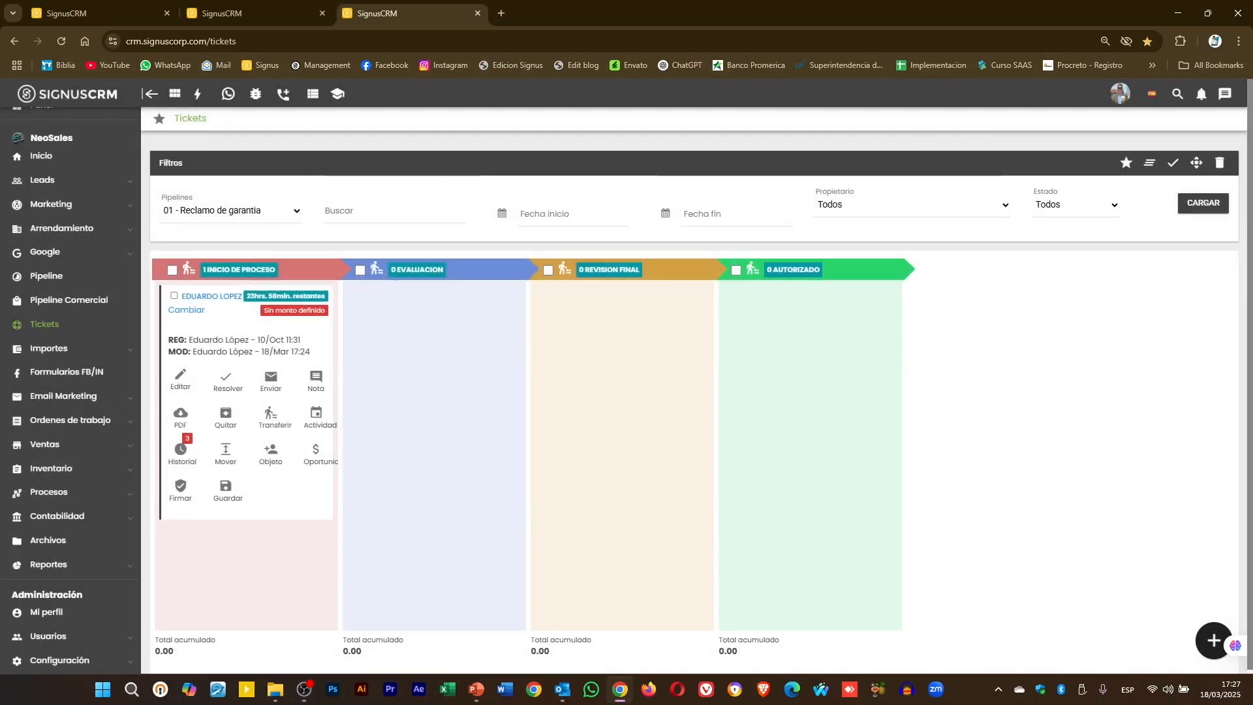
- On the 02 - Reclamo de seguro board, save a new case and close its form unfinished
left_click(199, 209)
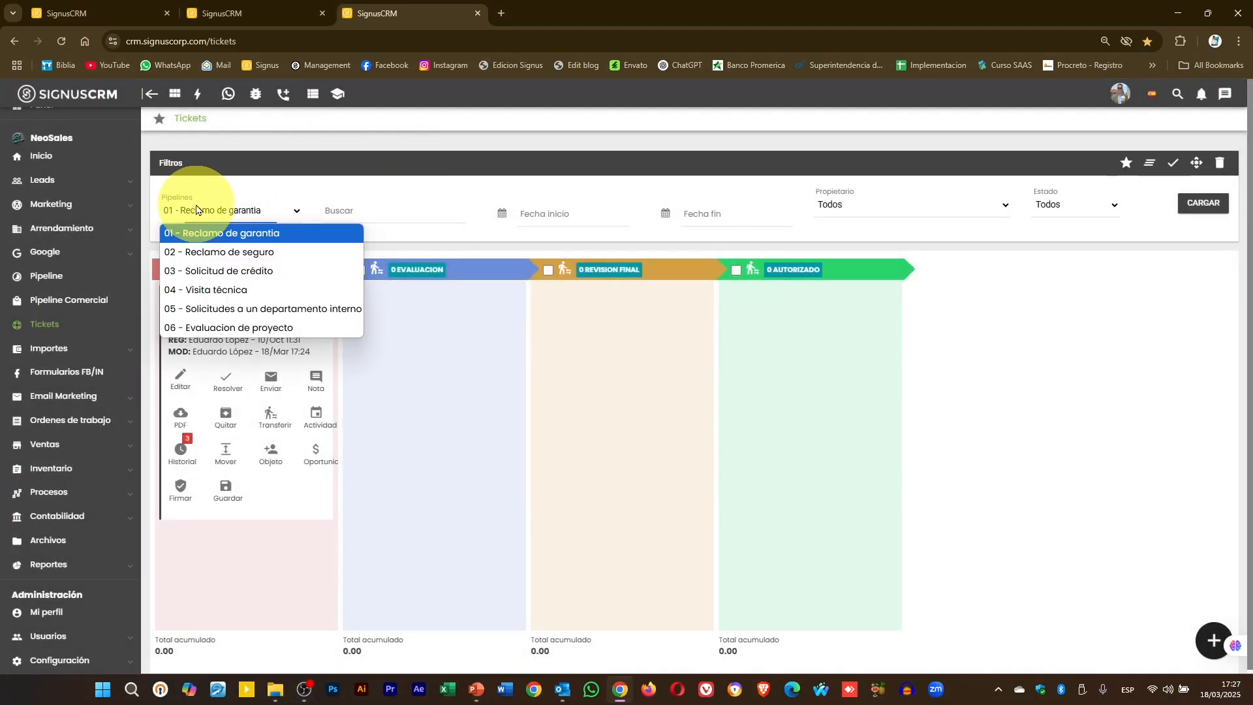
left_click(204, 254)
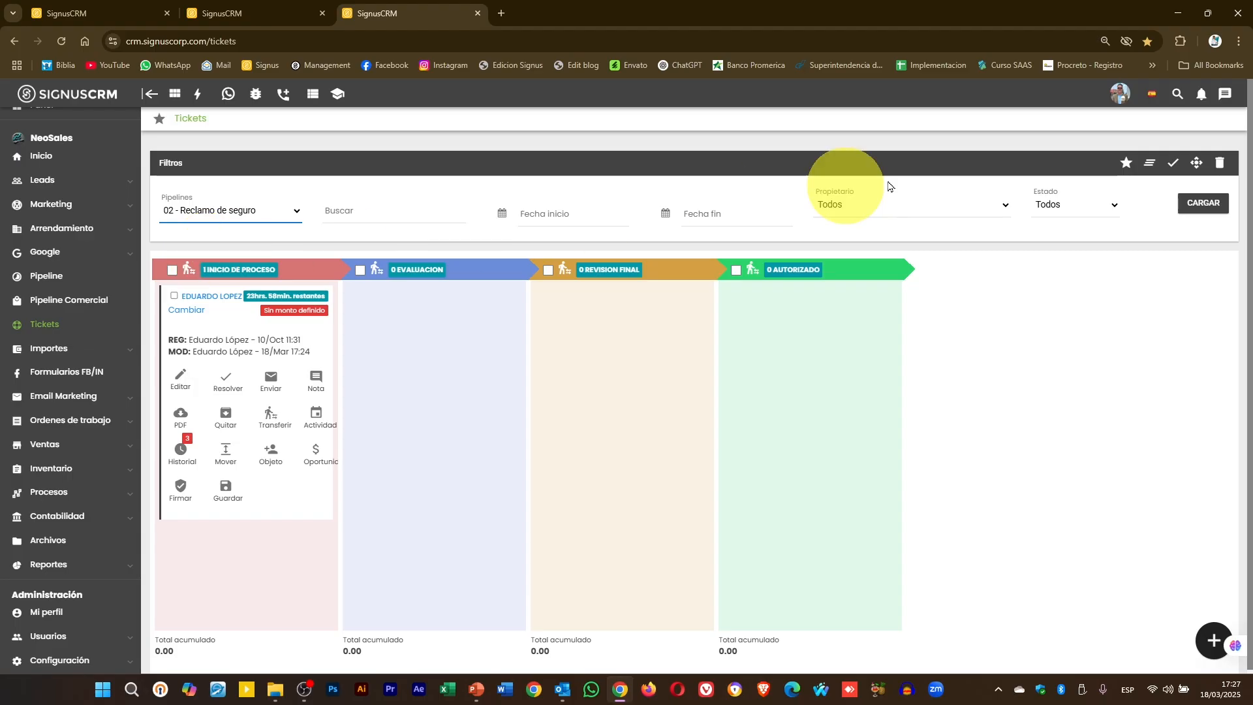
left_click(1214, 203)
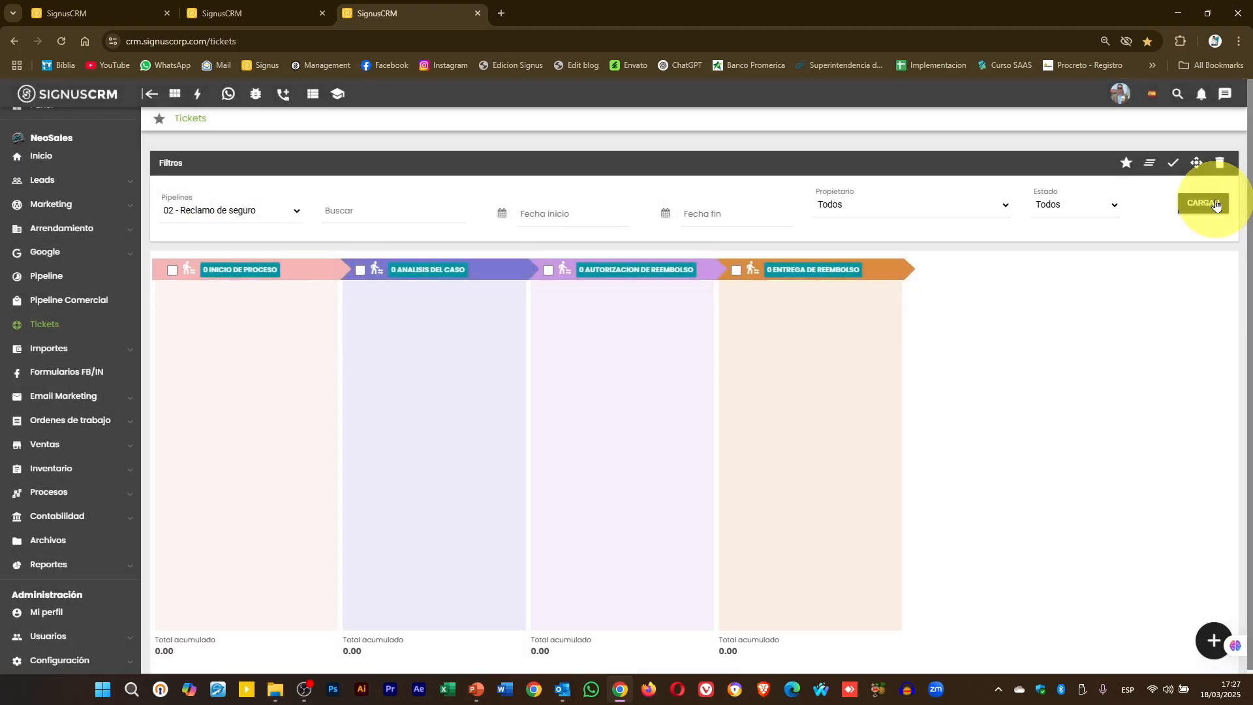
left_click(1212, 643)
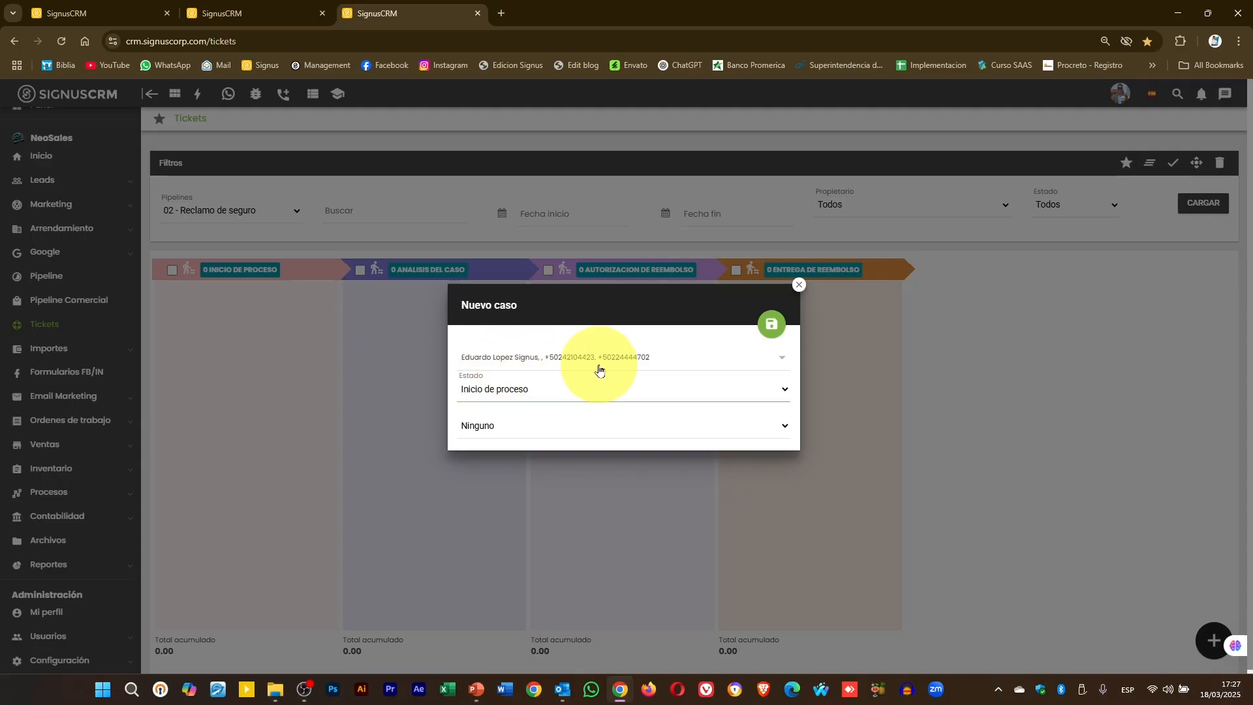
left_click(772, 333)
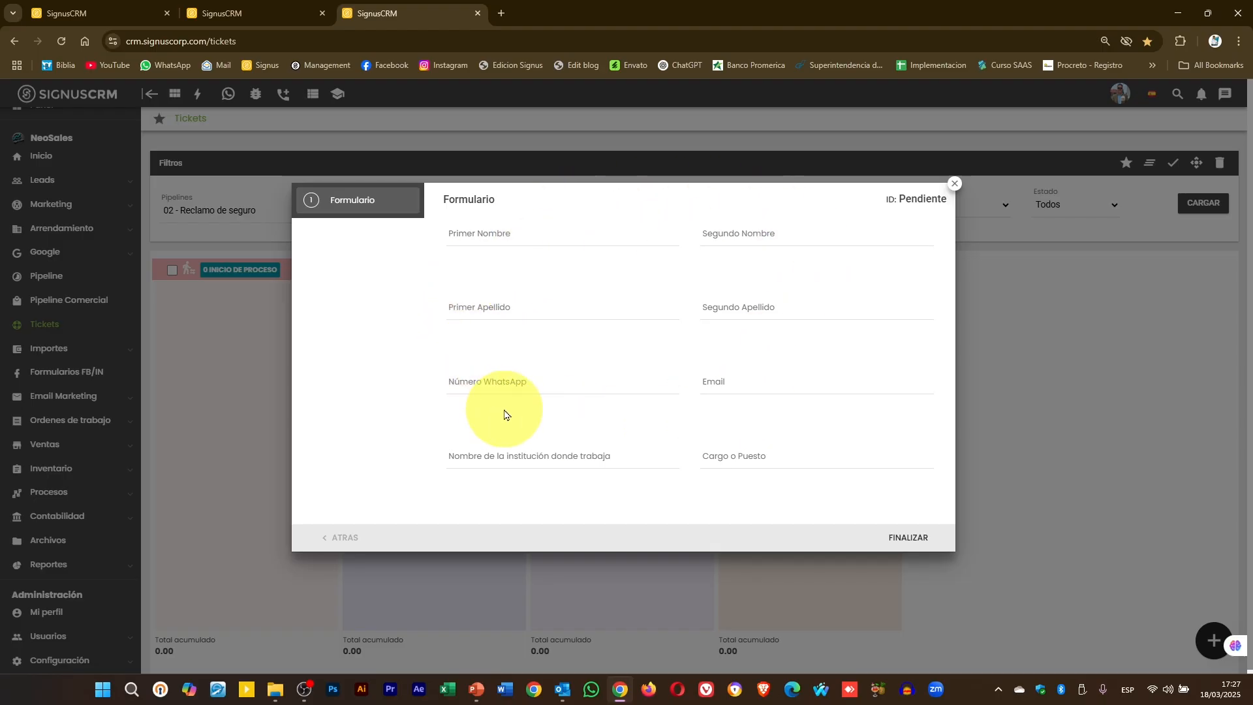
left_click(955, 184)
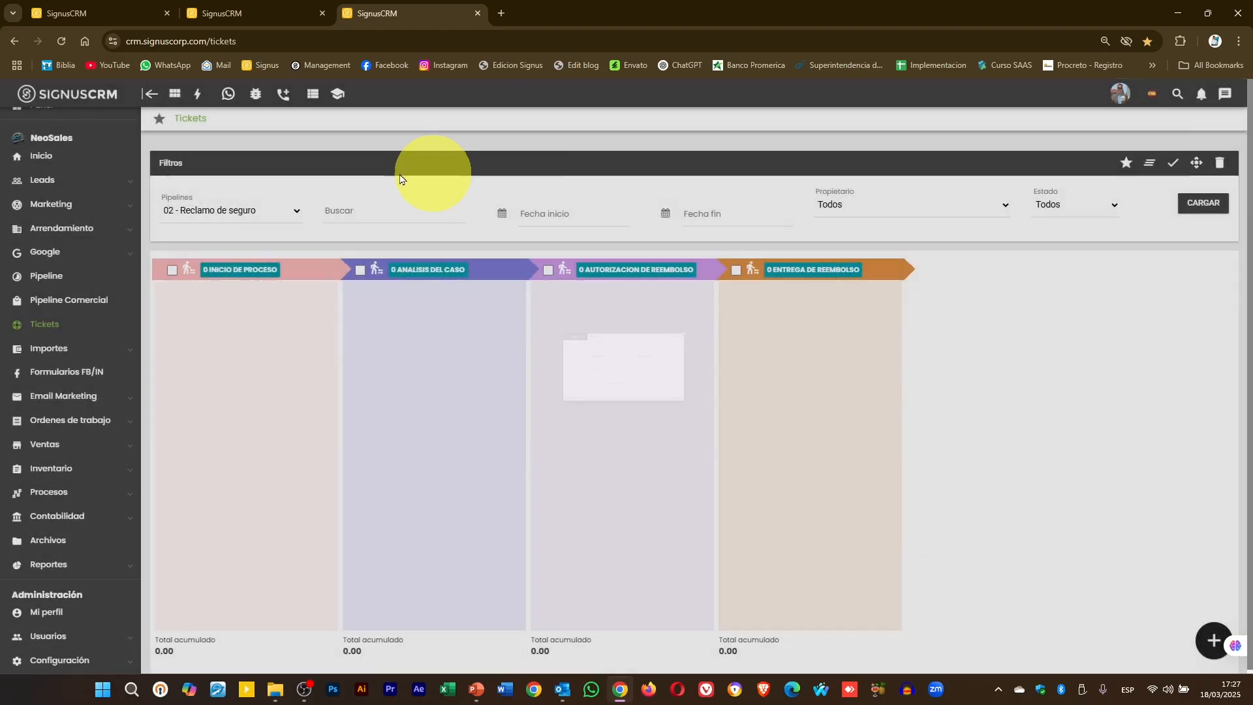
- Load the 04 - Visita técnica pipeline board
left_click(216, 209)
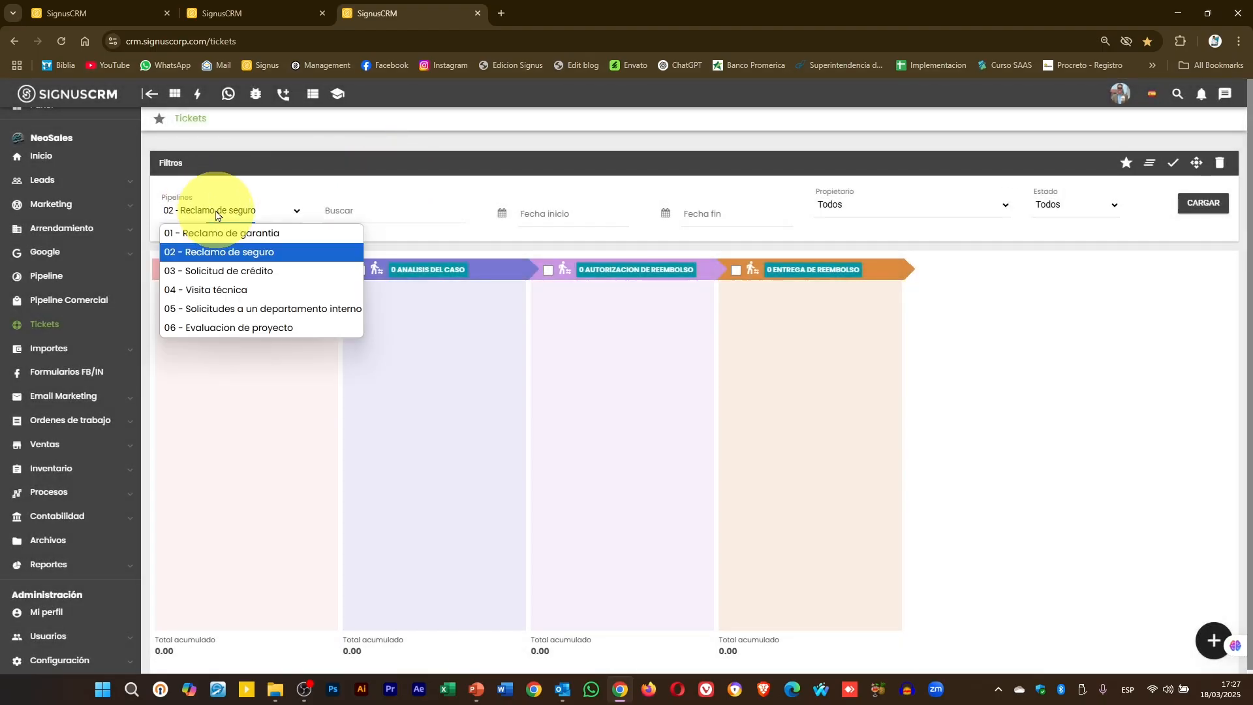
left_click(233, 291)
left_click(1198, 204)
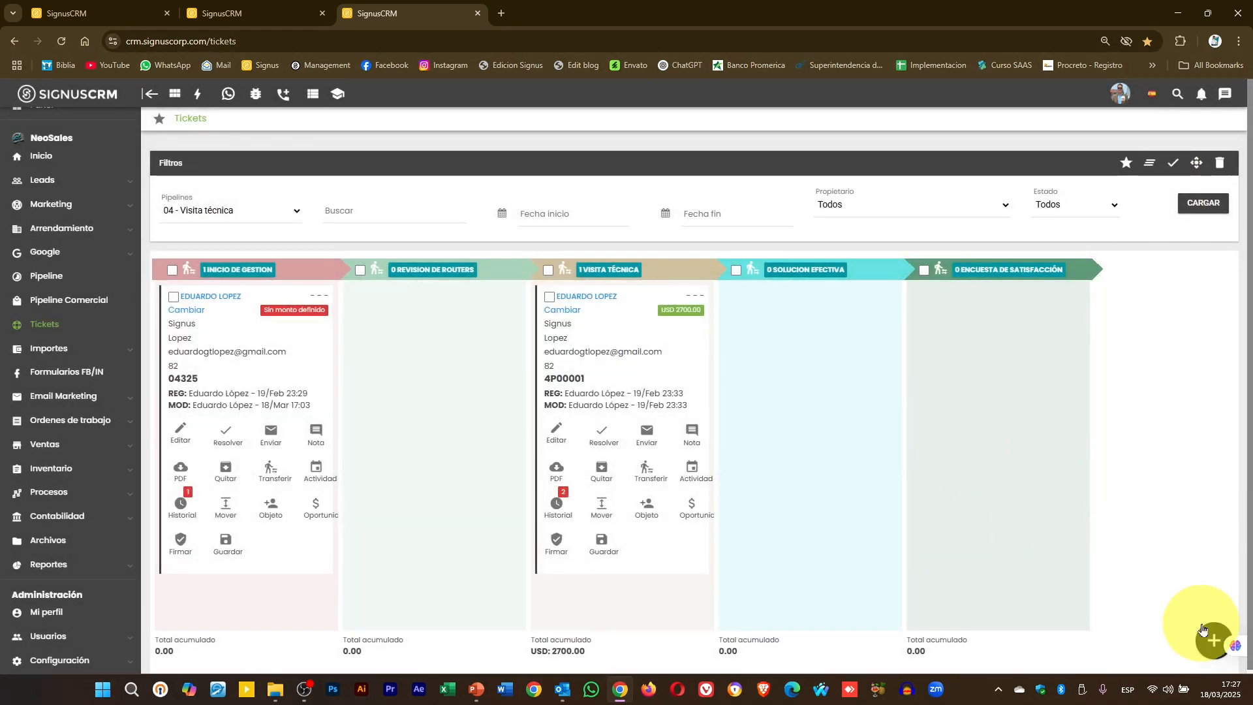
- Preview a new Visita técnica case's Evidencias and Formulario steps, close it, and select 06 pipeline
left_click(1211, 638)
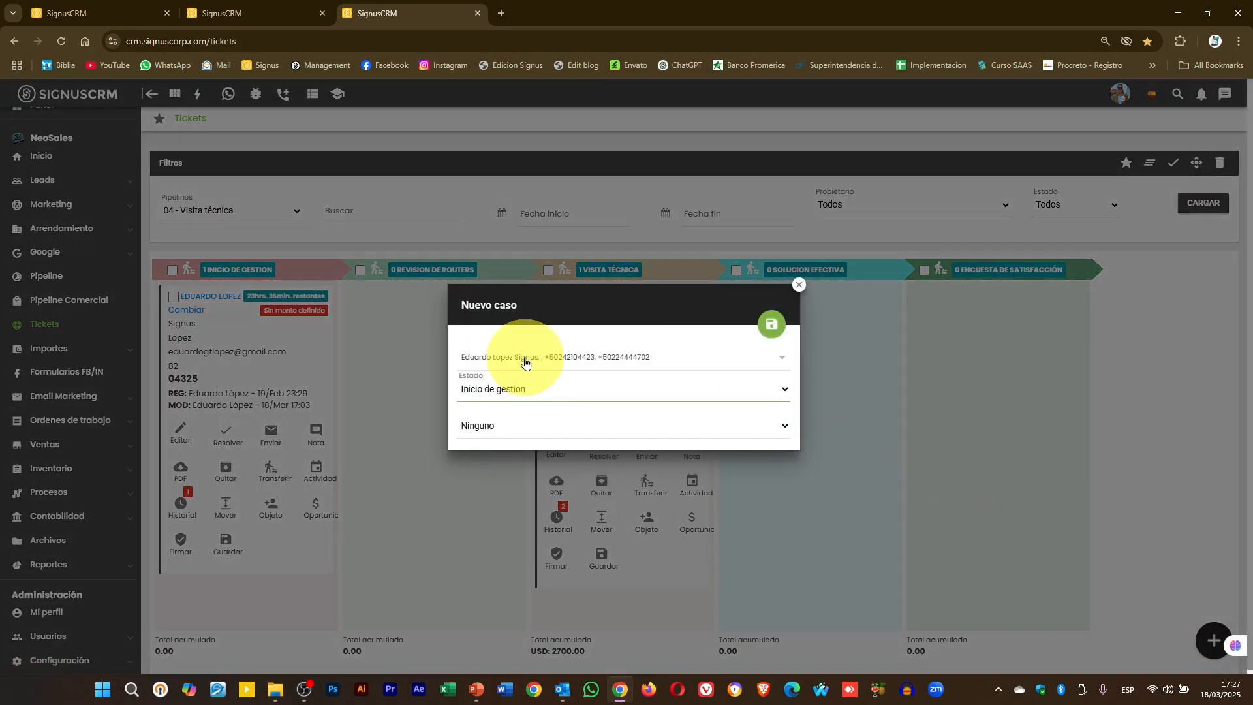
left_click(771, 324)
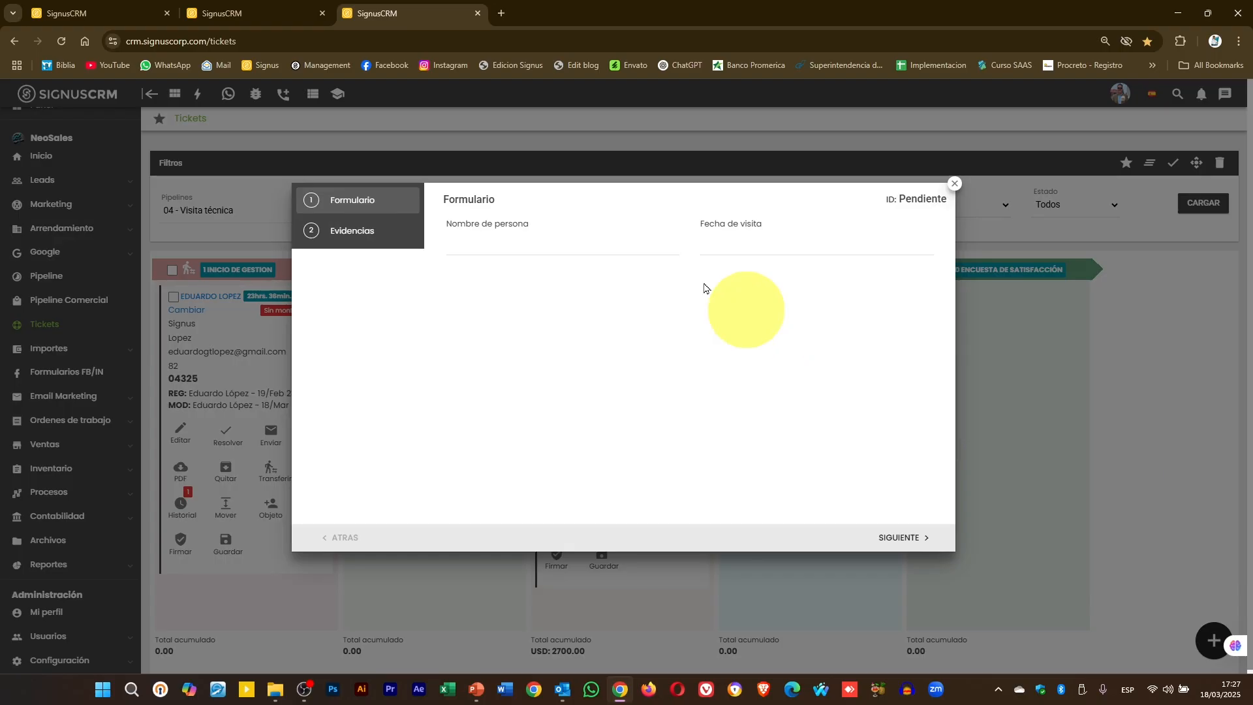
left_click(352, 233)
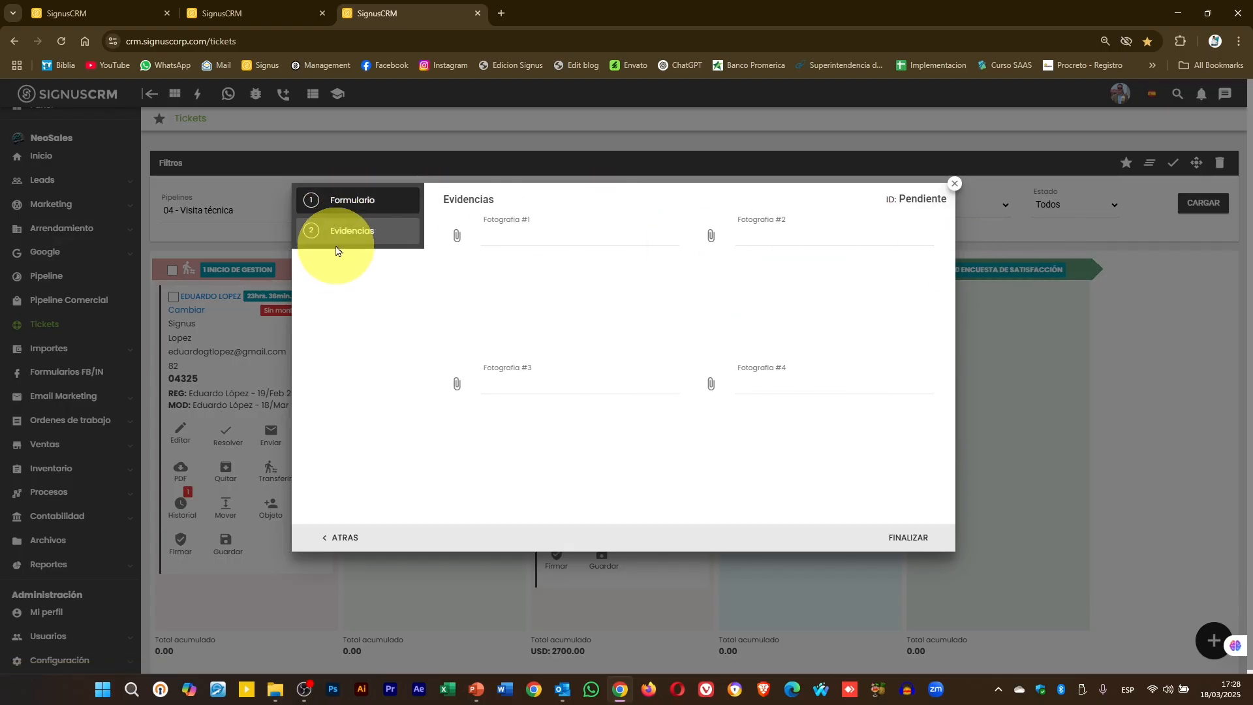
left_click(360, 202)
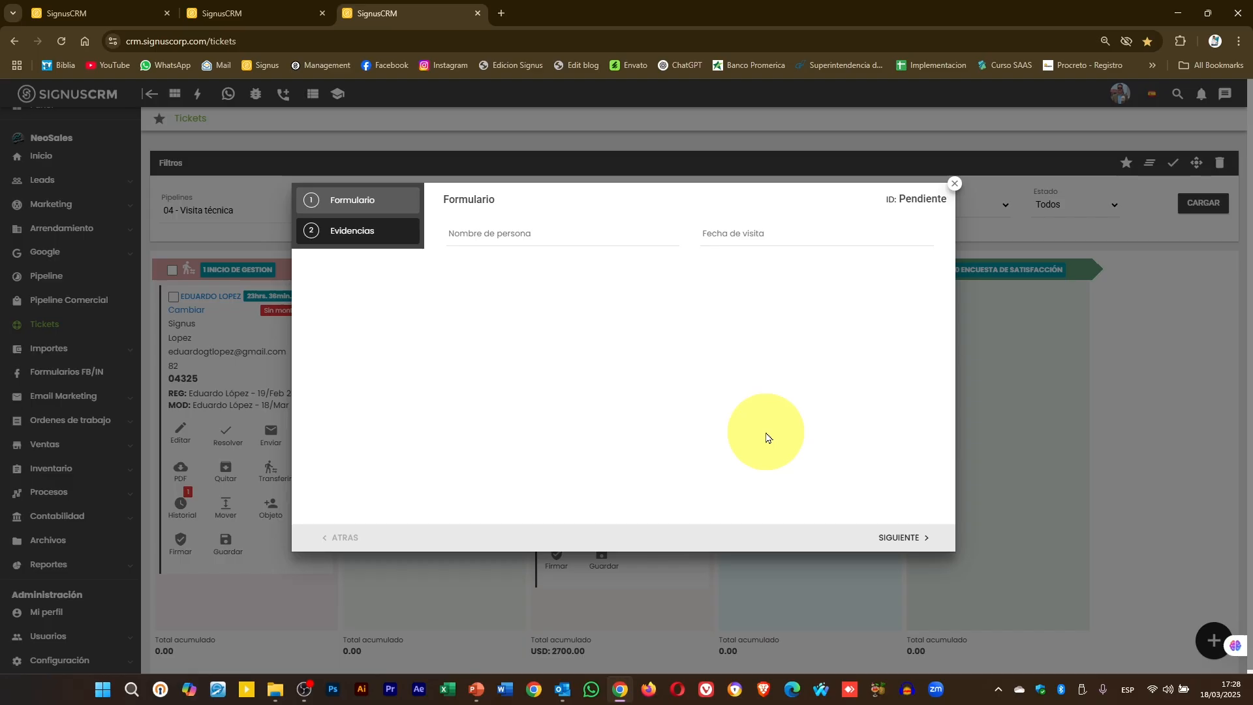
left_click(951, 184)
left_click(240, 211)
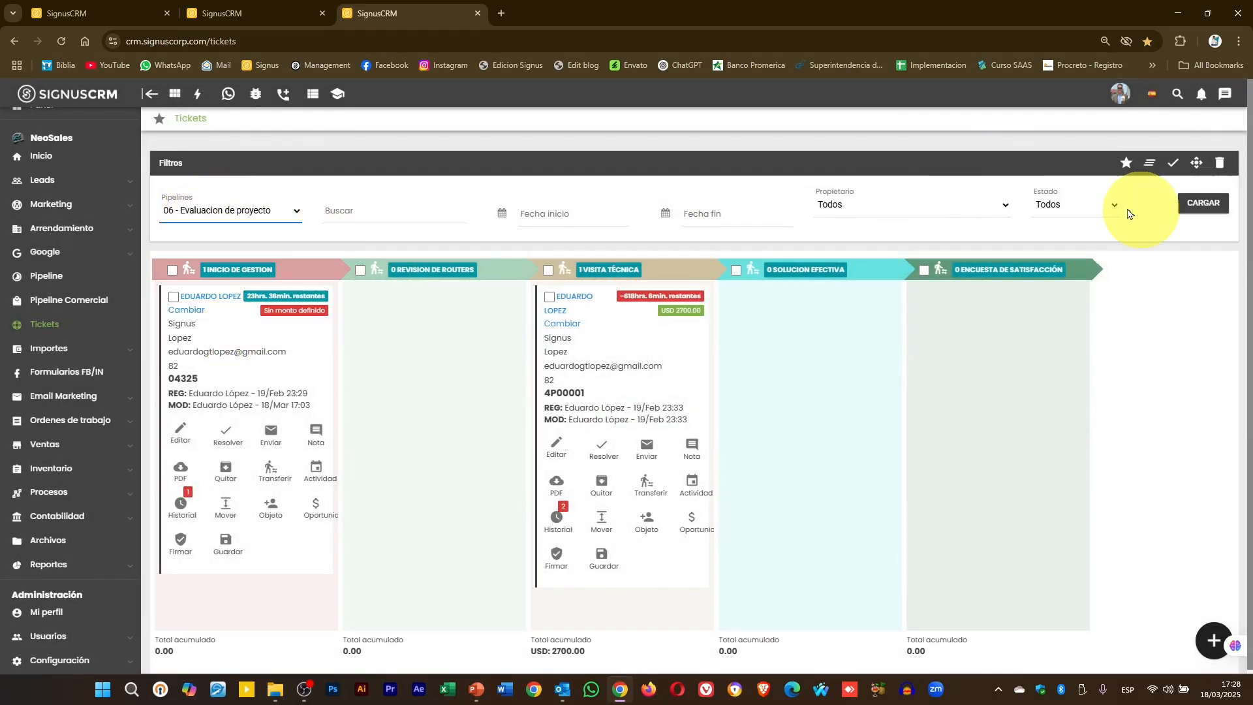
- Load the Evaluacion de proyecto board, create a new case and view its project form, then close it
left_click(1193, 203)
left_click(1214, 642)
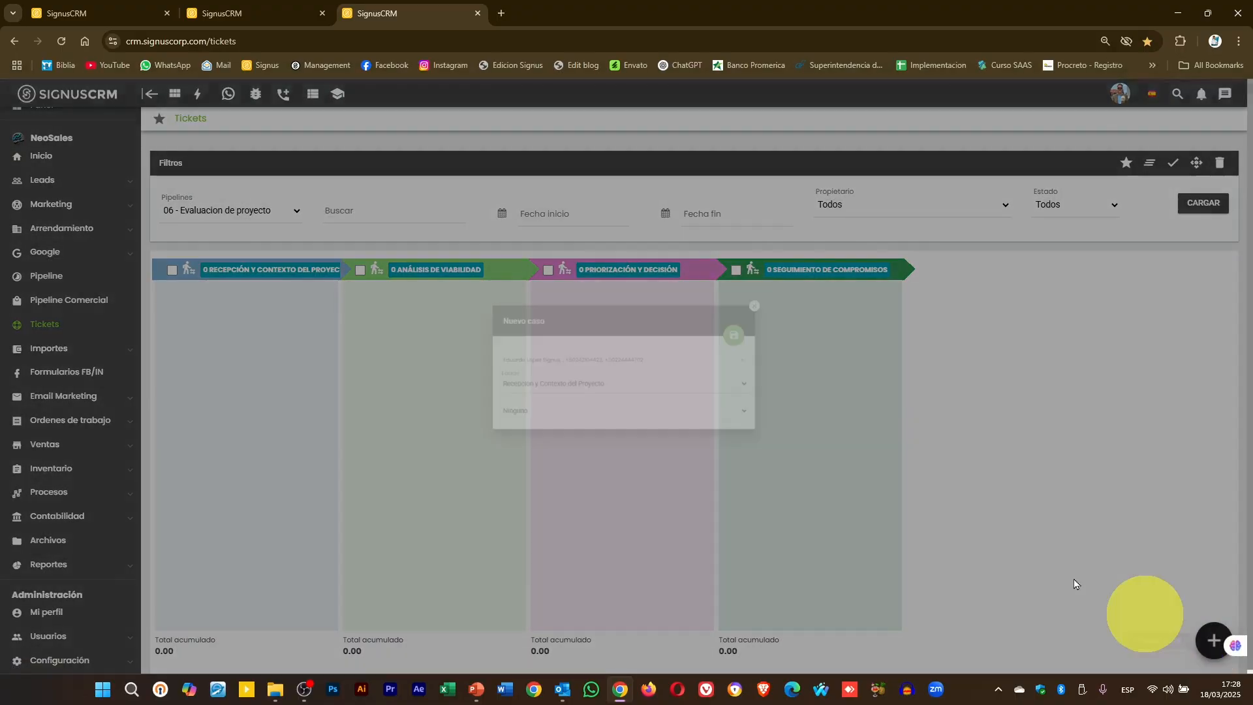
left_click(773, 327)
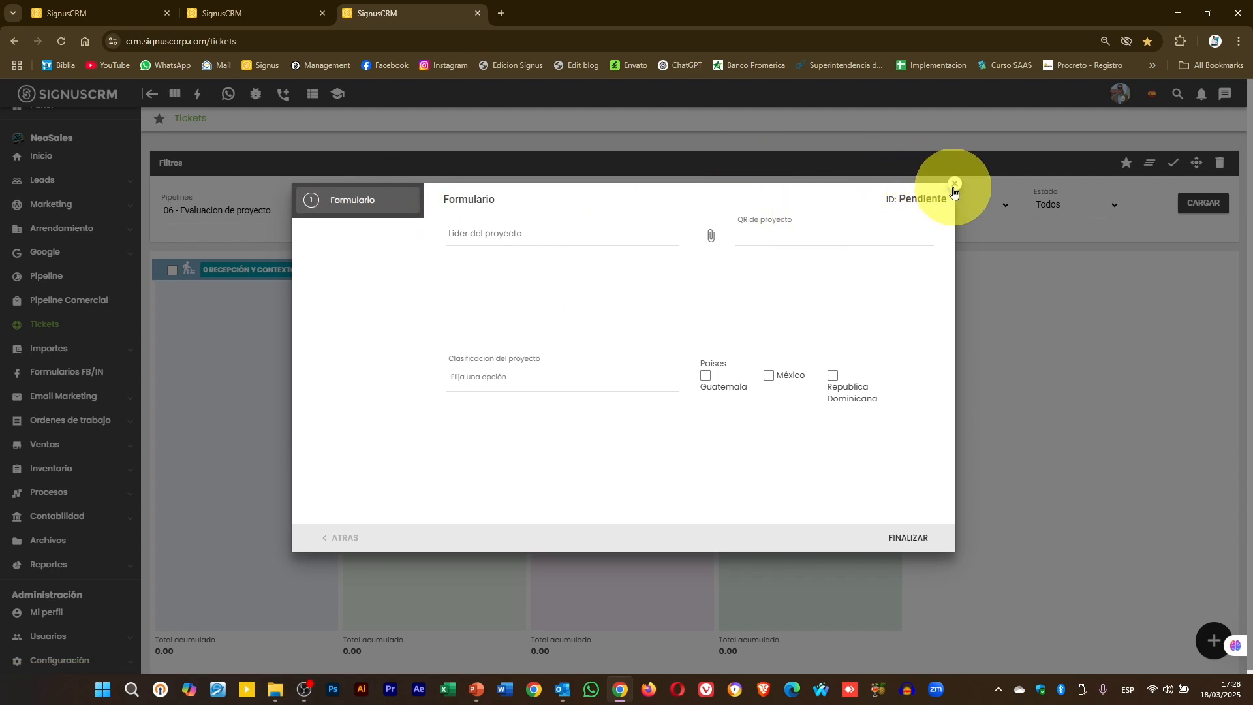
left_click(953, 185)
- Load 04 - Visita técnica, create a new case and look through its Evidencias and Formulario steps
left_click(1201, 203)
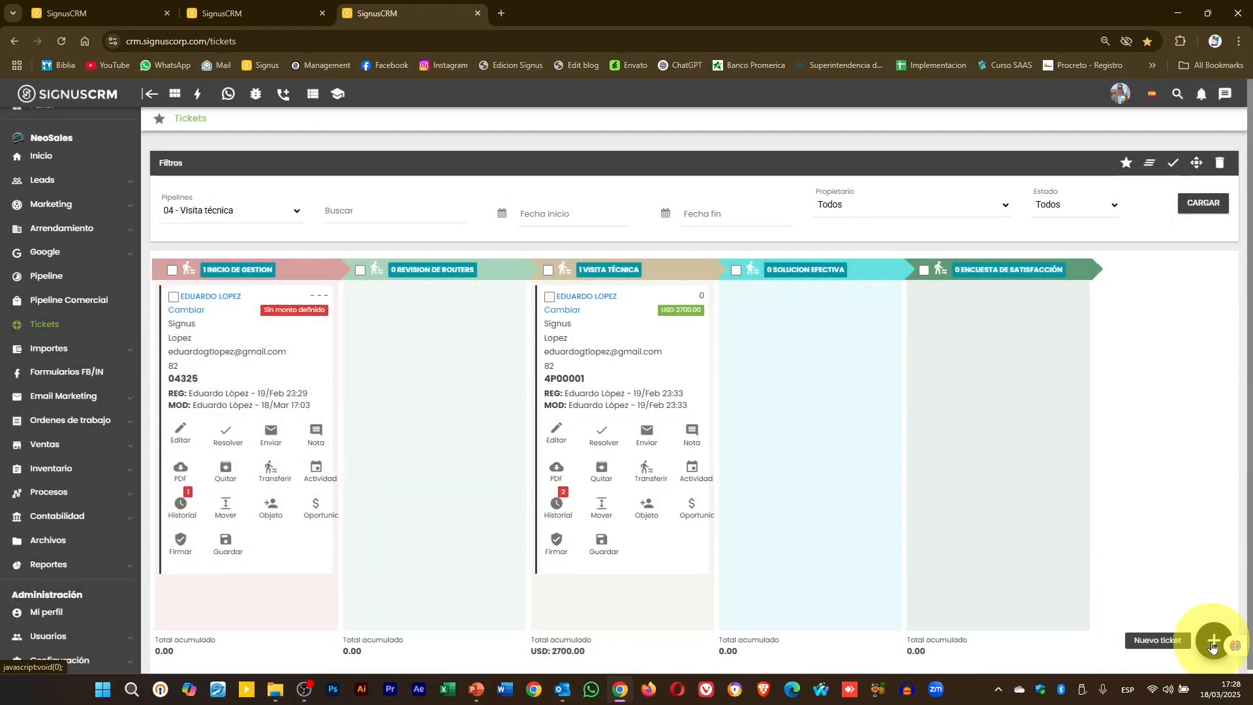
left_click(1212, 642)
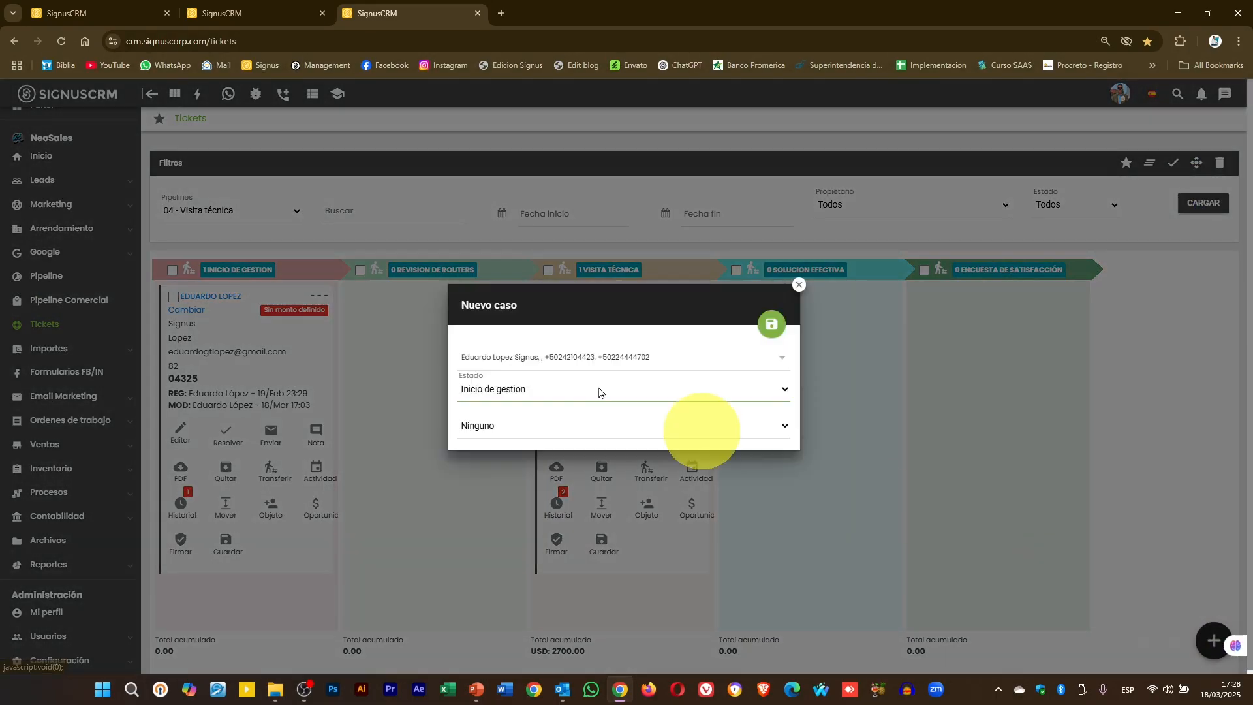
left_click(769, 326)
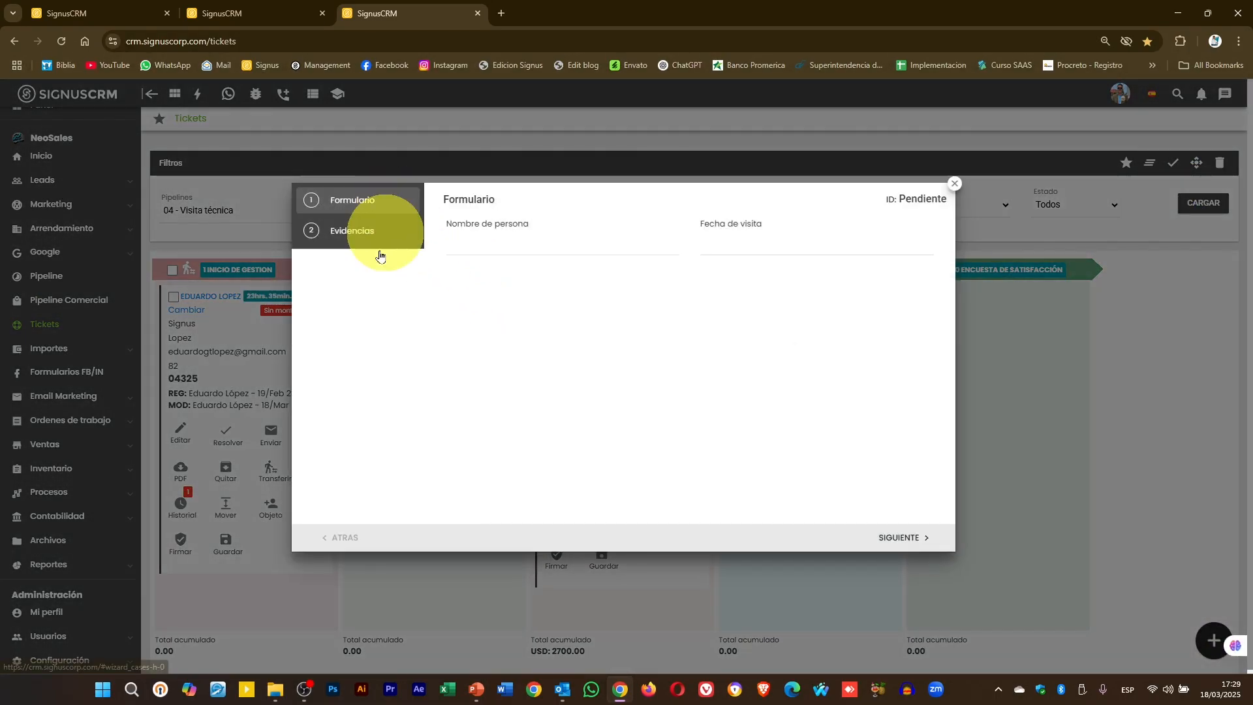
left_click(368, 237)
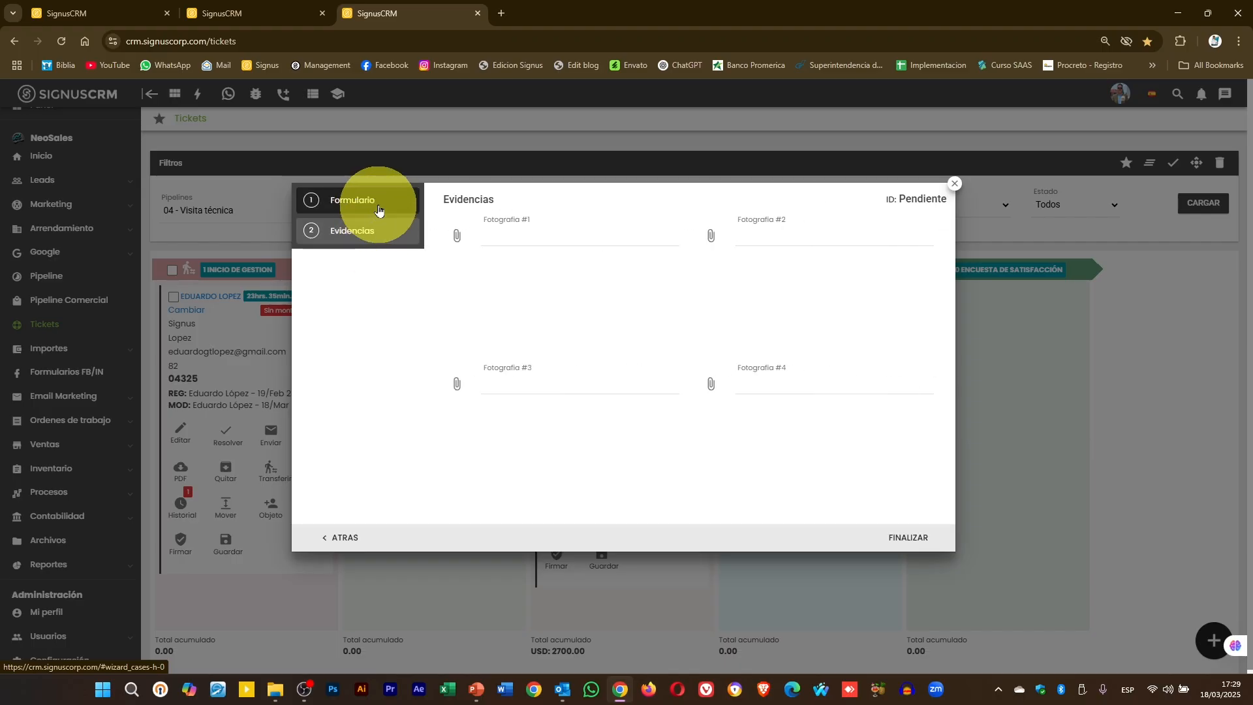
left_click(379, 209)
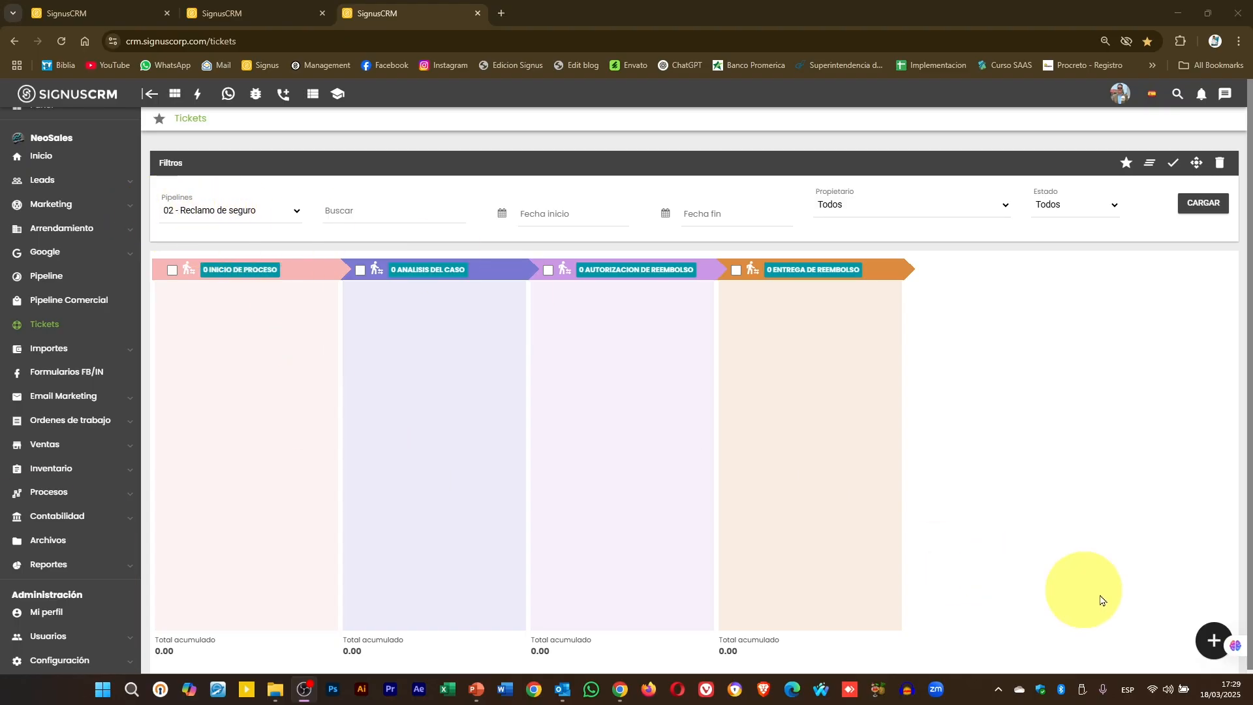
- Create a new Reclamo de seguro case and enter the contact's first, second and last names
left_click(1199, 638)
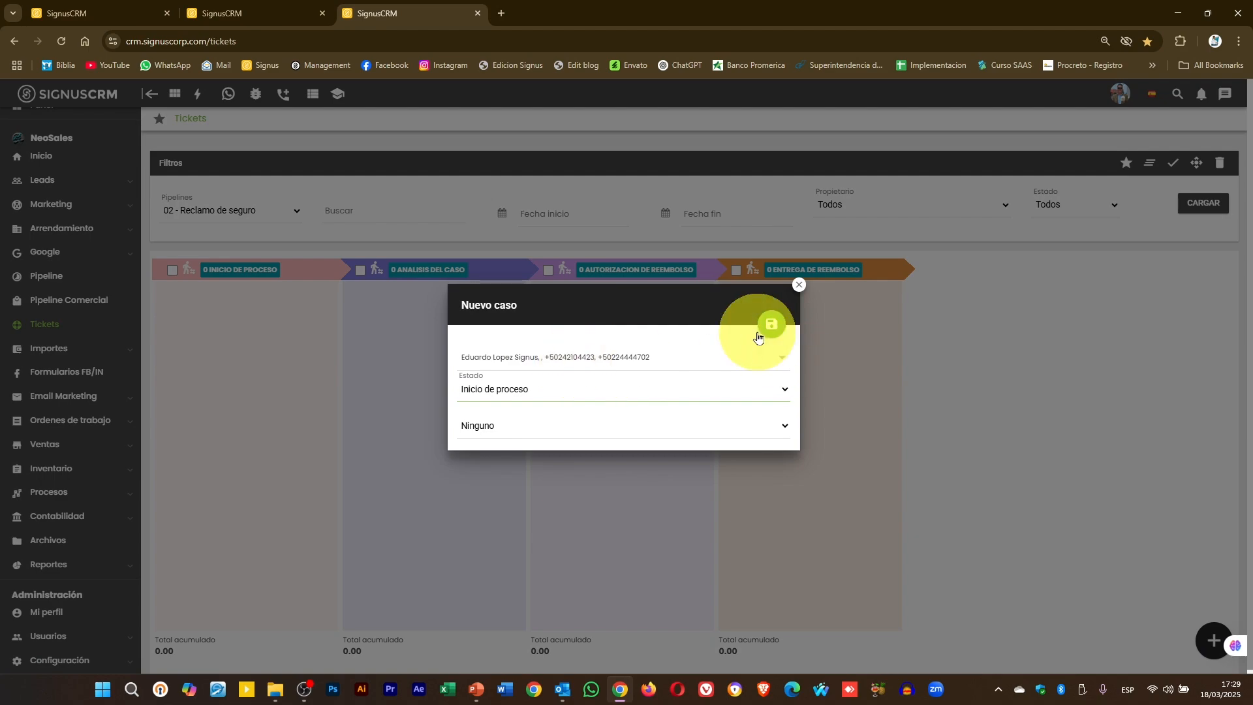
left_click(768, 329)
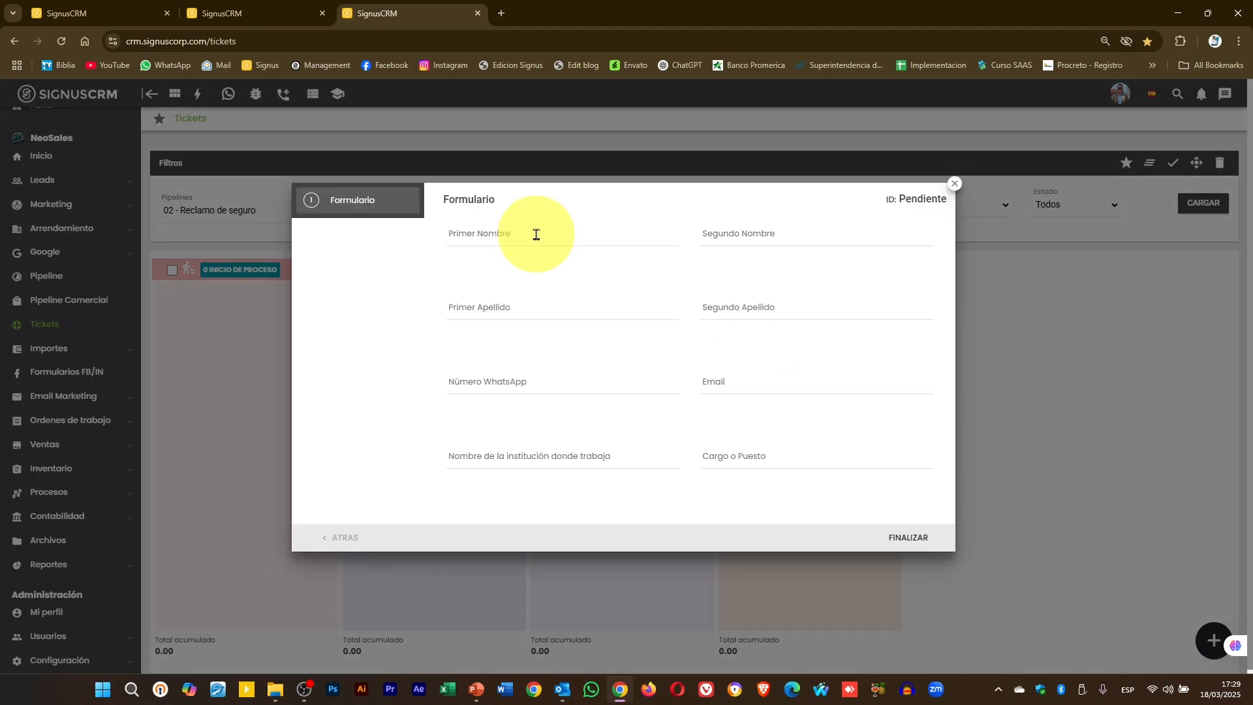
key("Tab")
key("Tab")
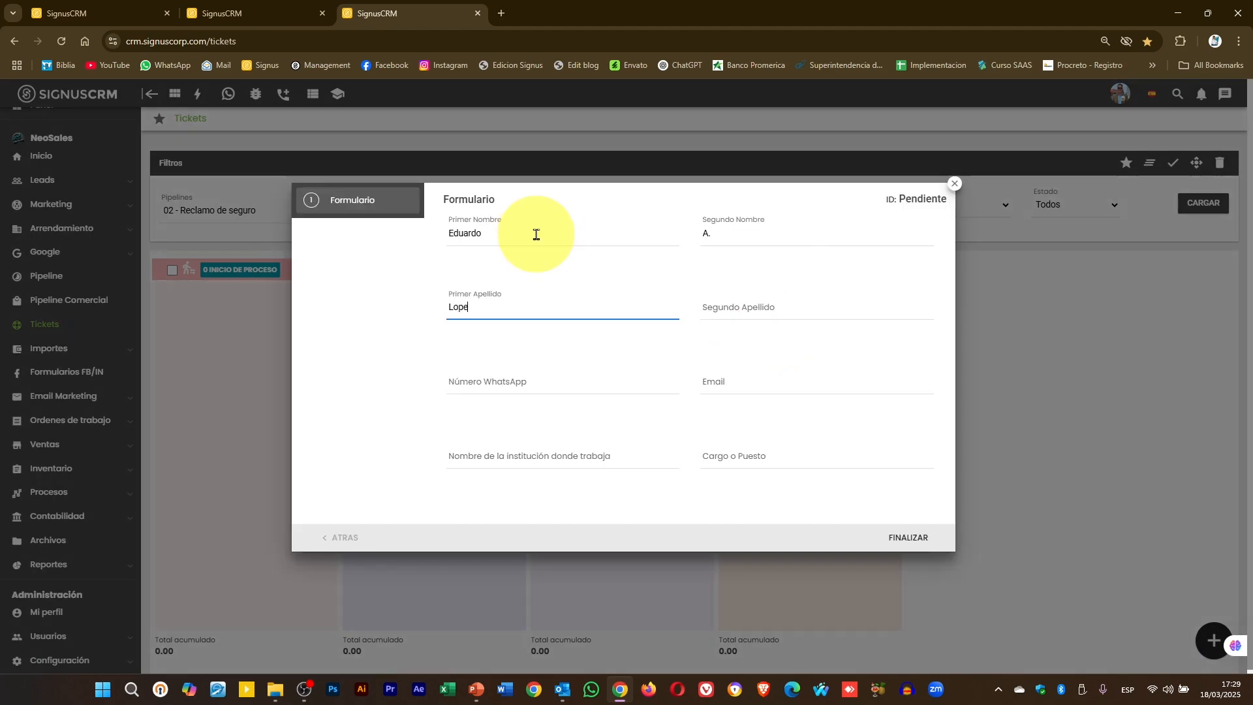
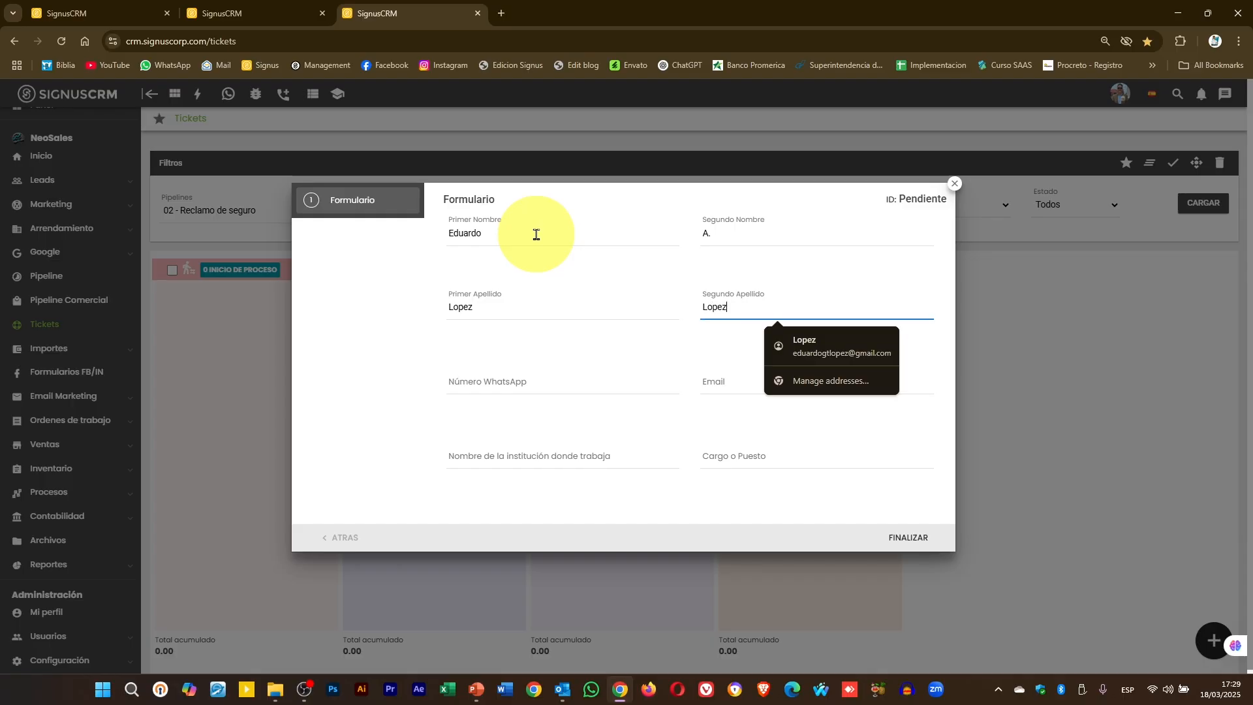
- Fill in WhatsApp, the saved email, institution Signus and role Consultor, then finalize the form
left_click(522, 385)
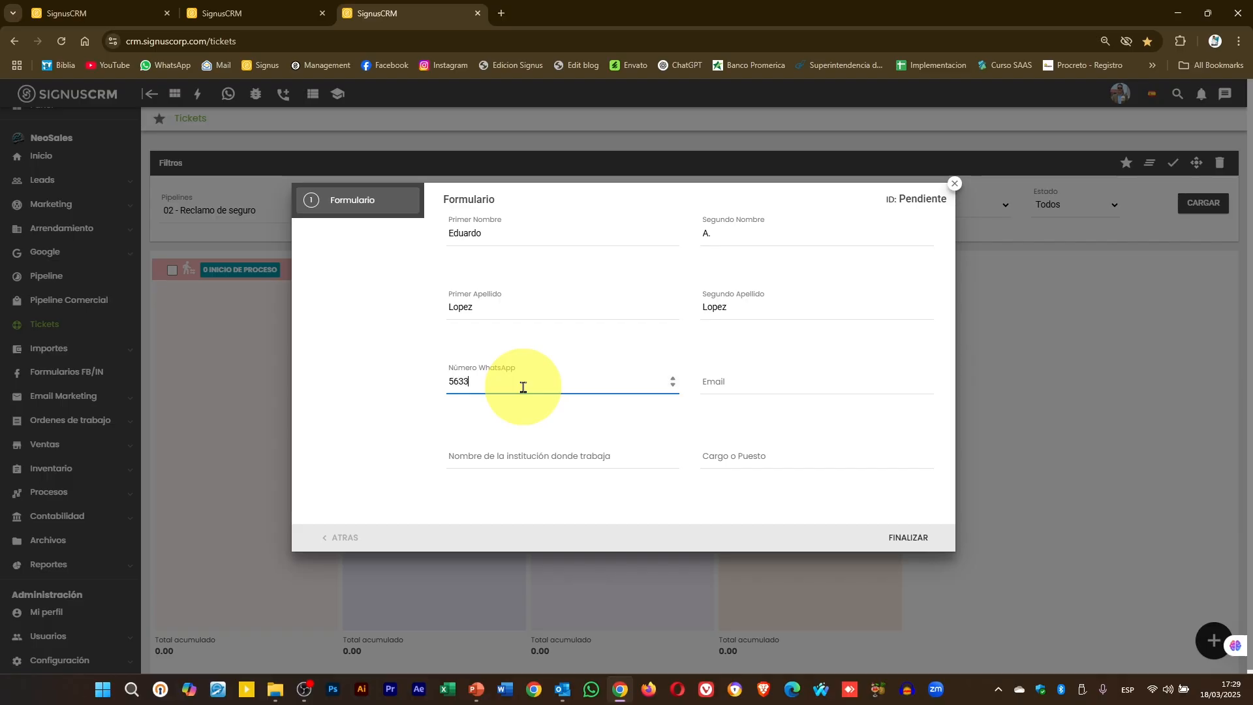
left_click(786, 381)
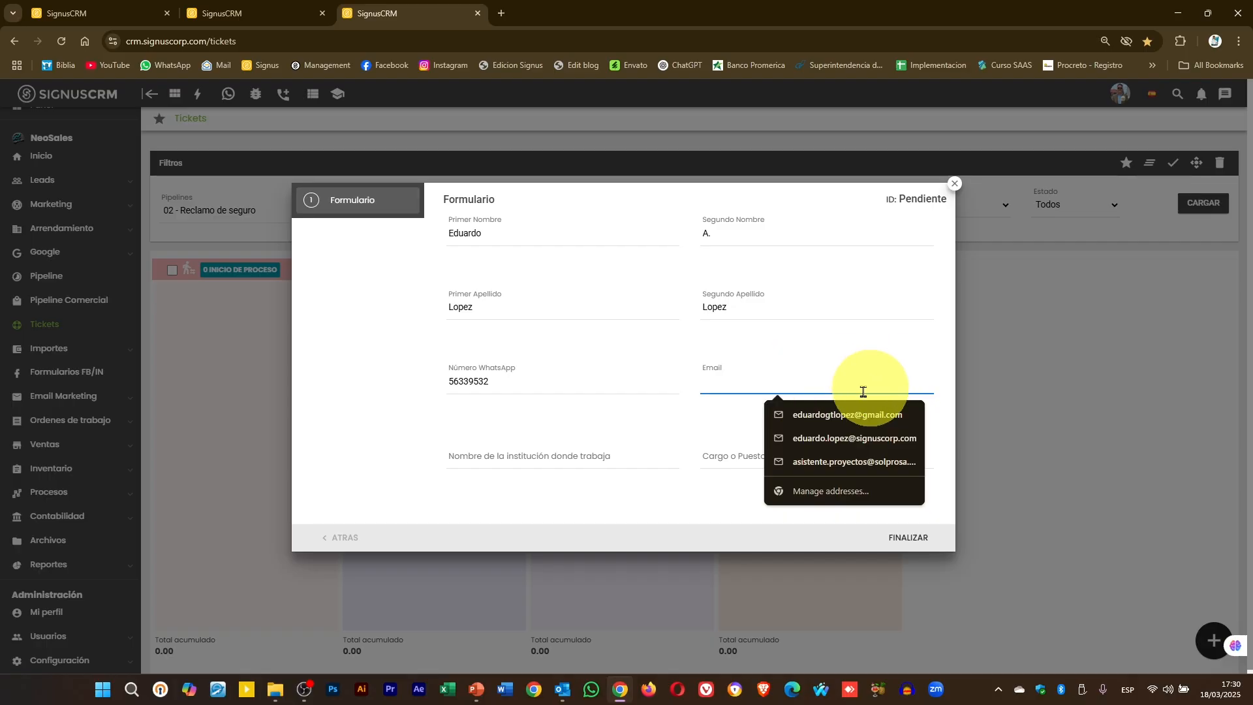
left_click(842, 415)
left_click(547, 452)
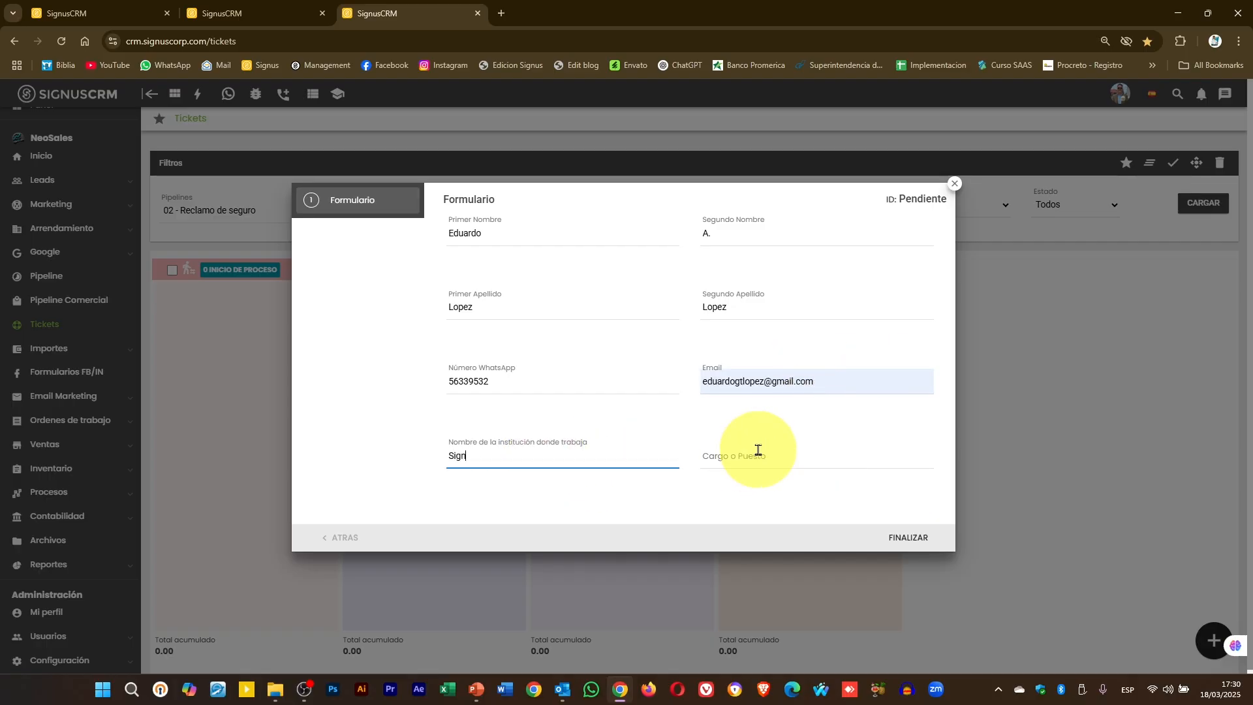
left_click(762, 449)
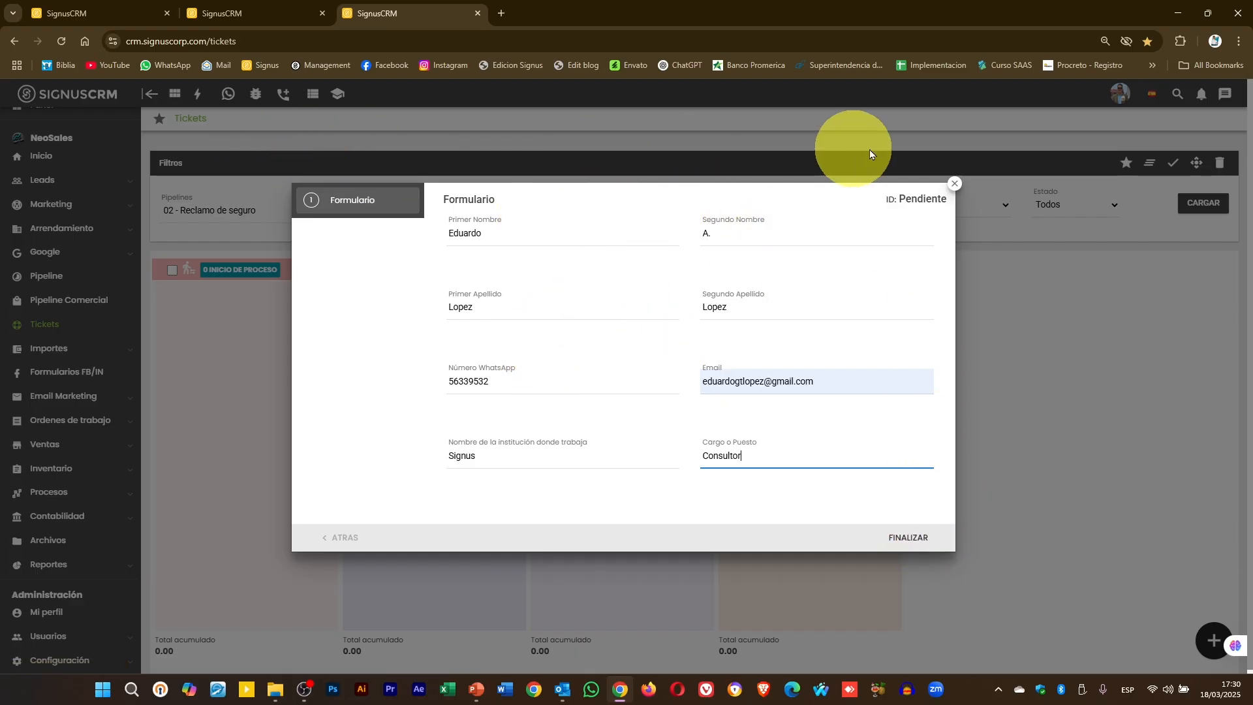
left_click(919, 538)
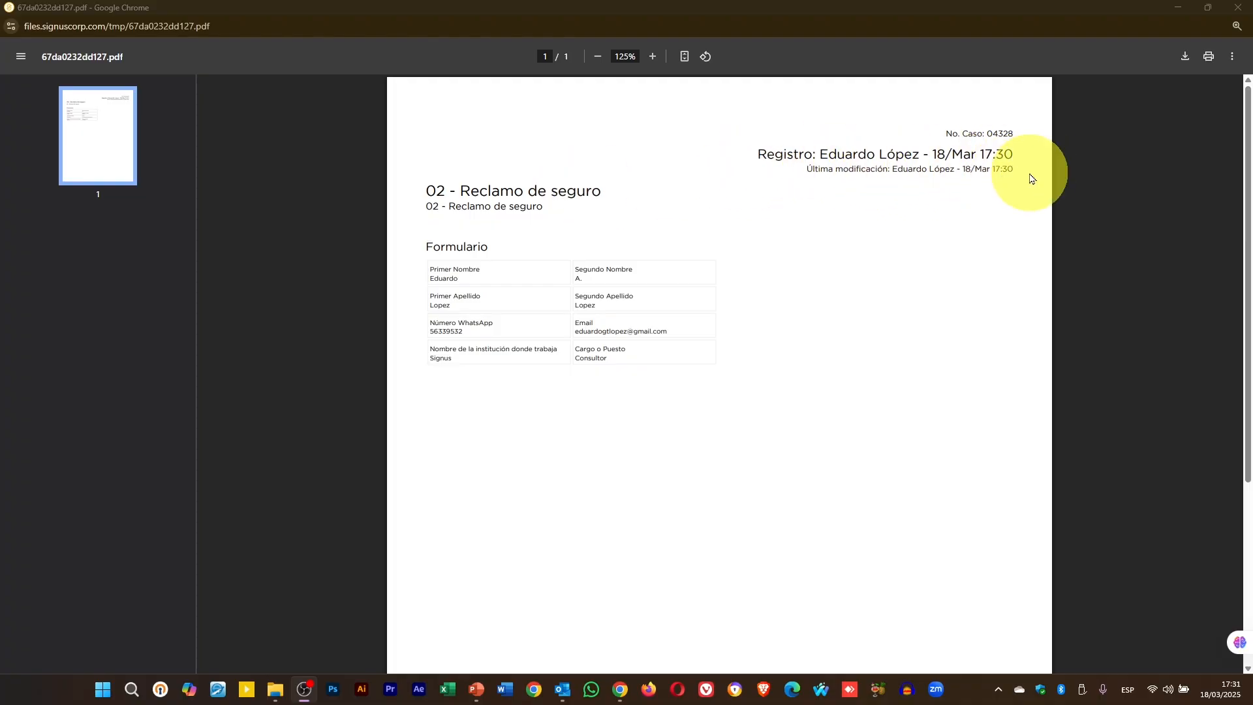
- Review the PDF of case 04328 in Chrome, then bring the other case PDF forward
double_click(1019, 131)
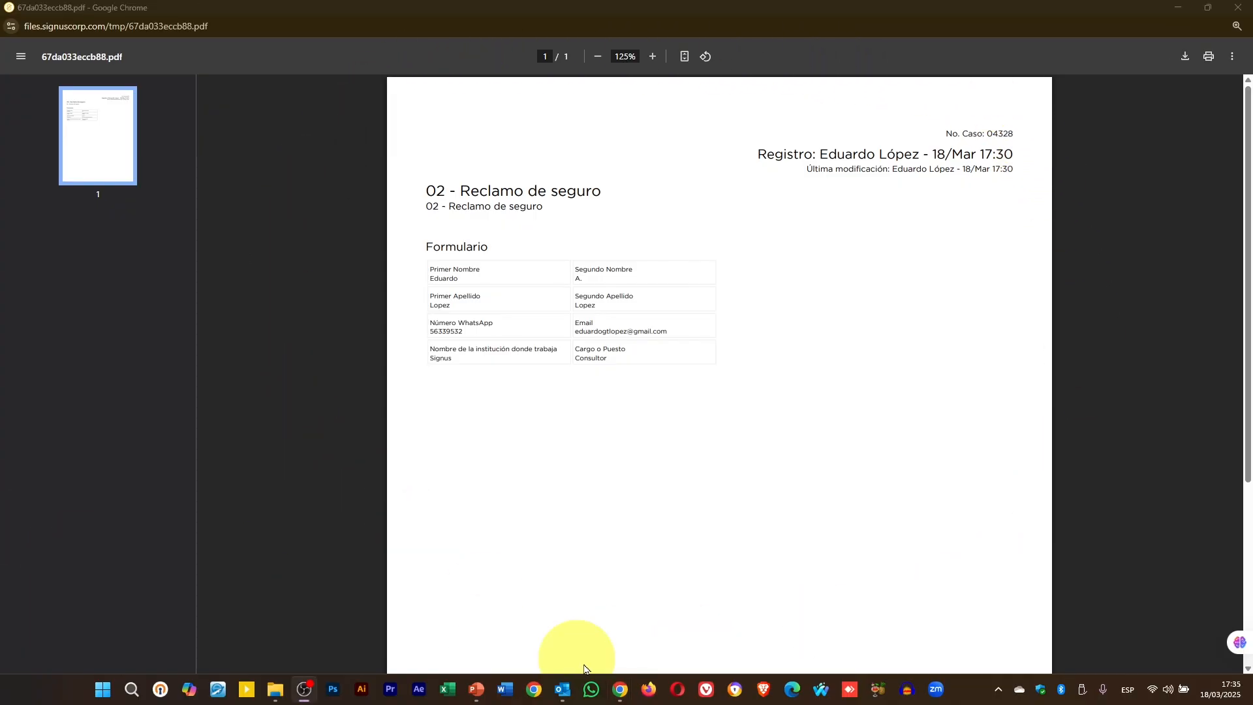
mouse_move(620, 689)
left_click(616, 638)
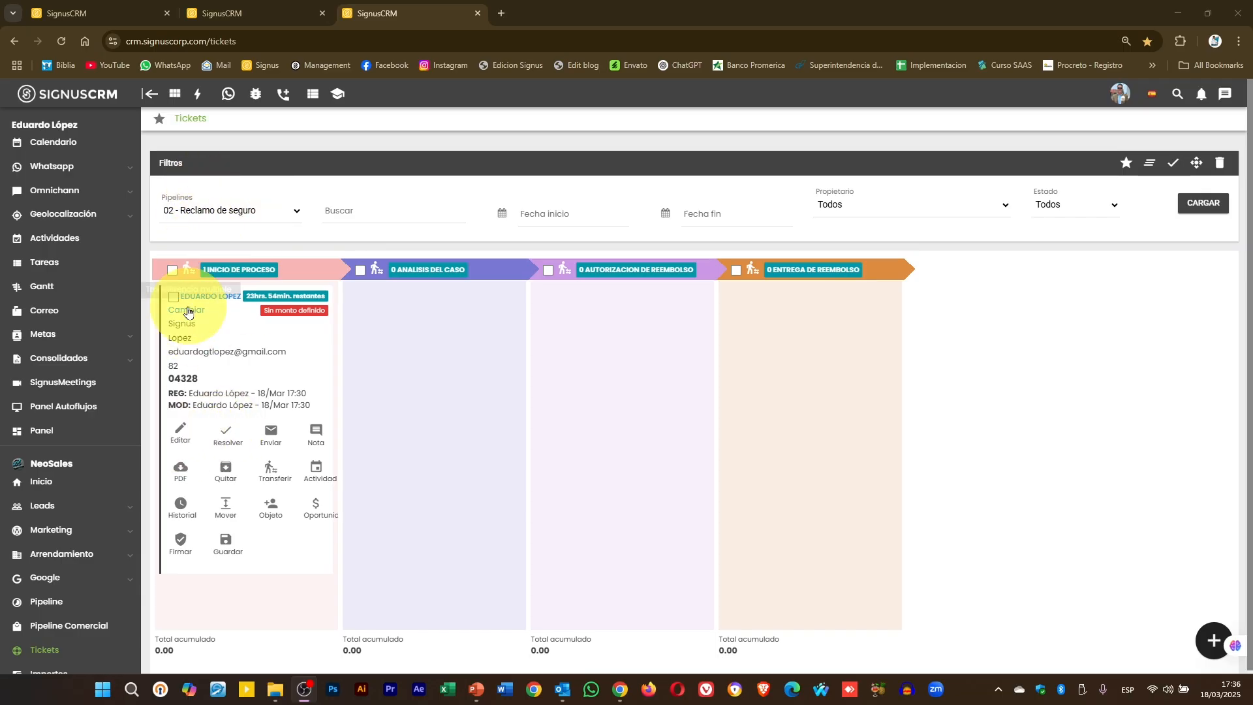
- Edit case 04328's form to add the second name and update the WhatsApp number, then save
left_click(179, 432)
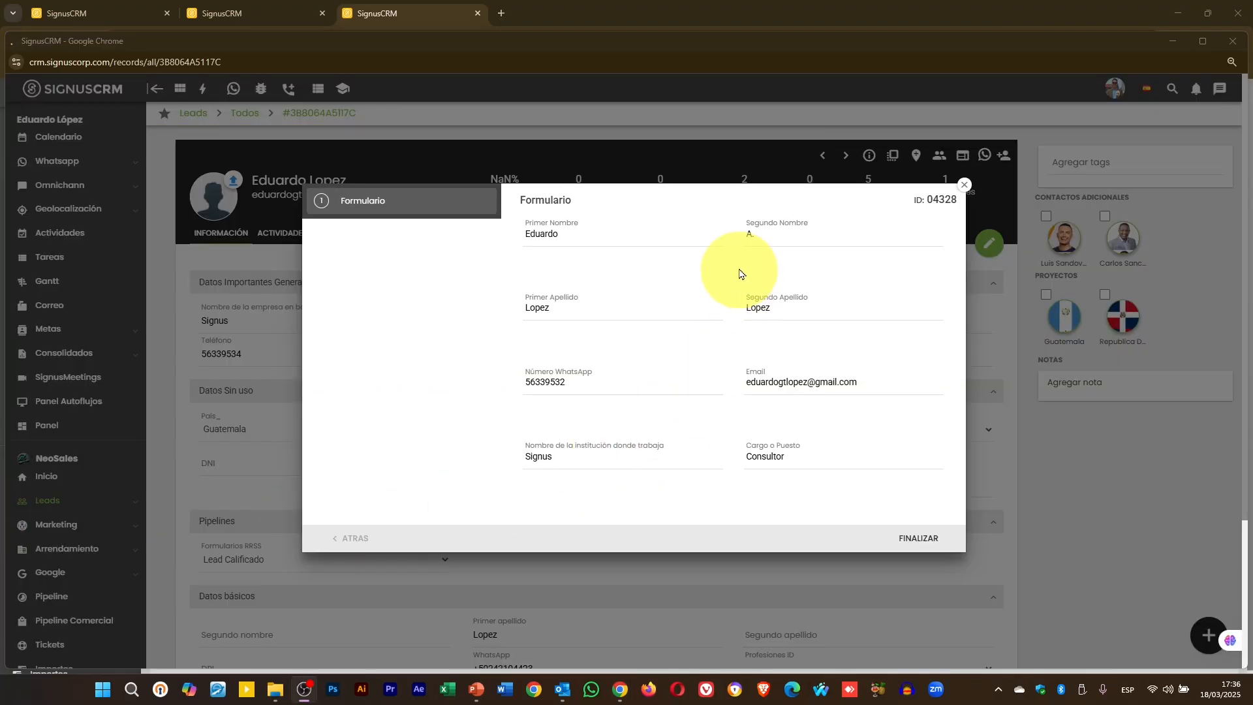
left_click(784, 233)
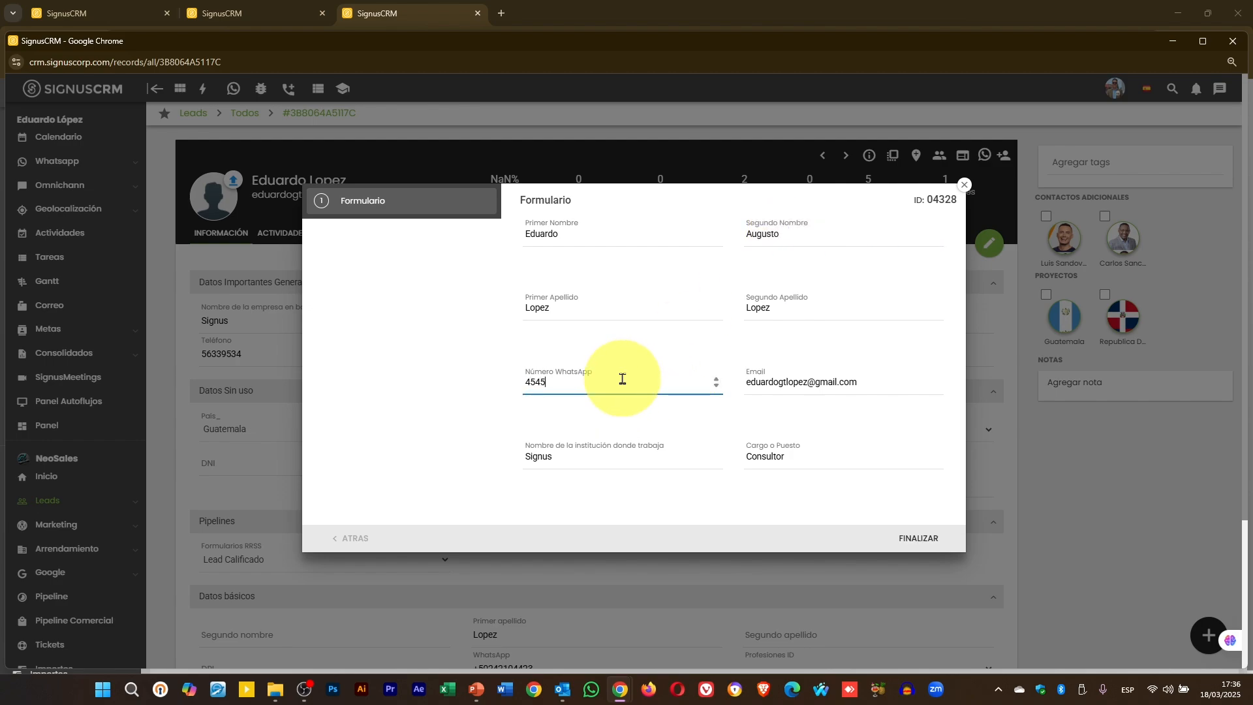
left_click(919, 537)
- Generate the ticket's PDF, maximize the viewer and zoom to 175%, then close it
left_click(1232, 42)
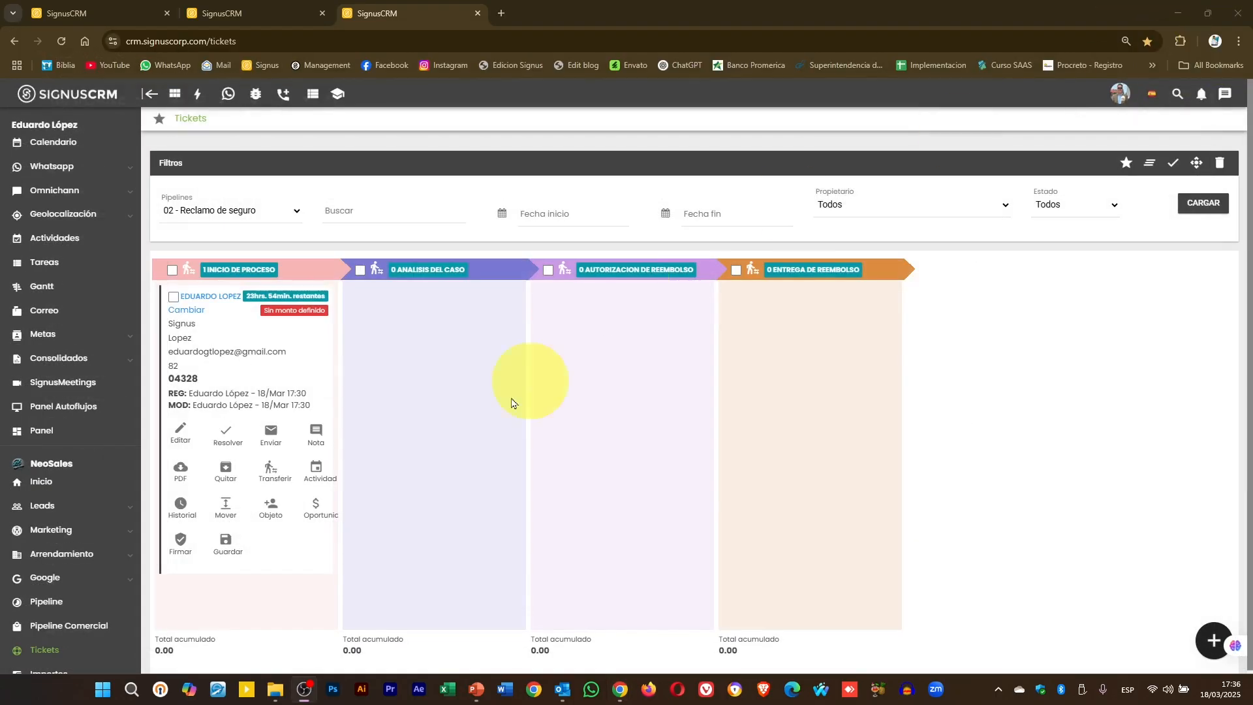
left_click(180, 471)
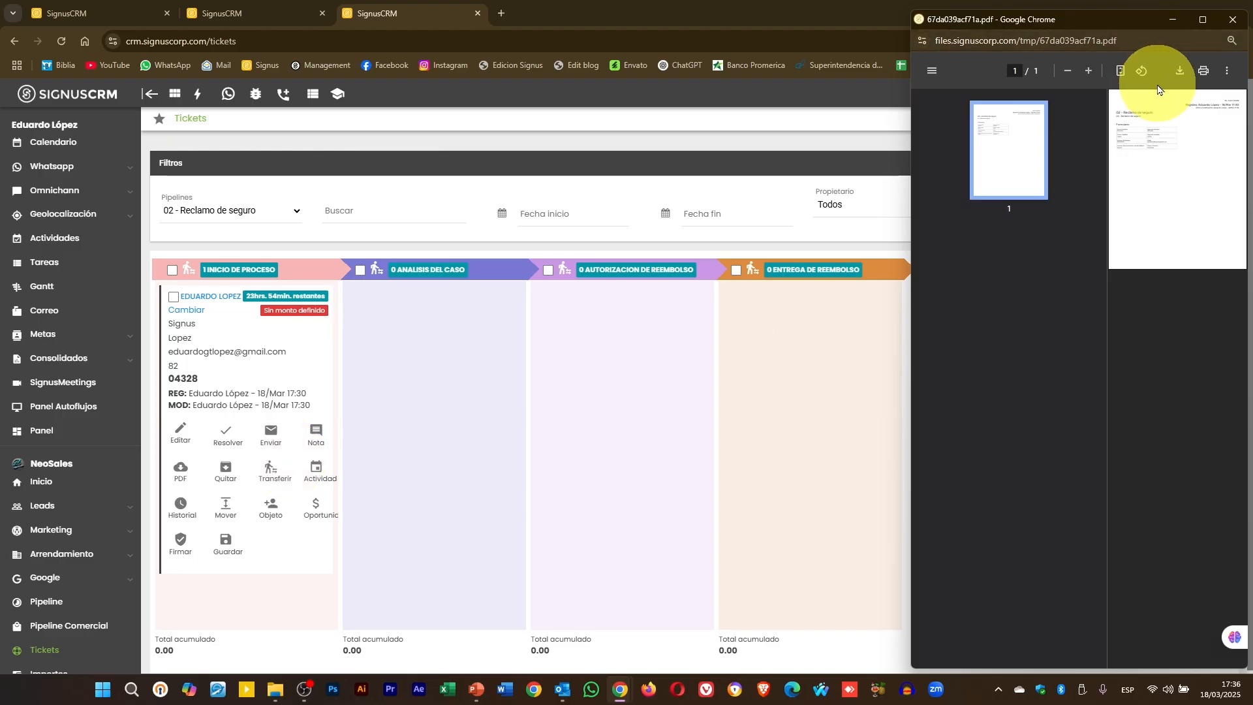
left_click(1091, 72)
left_click(1091, 71)
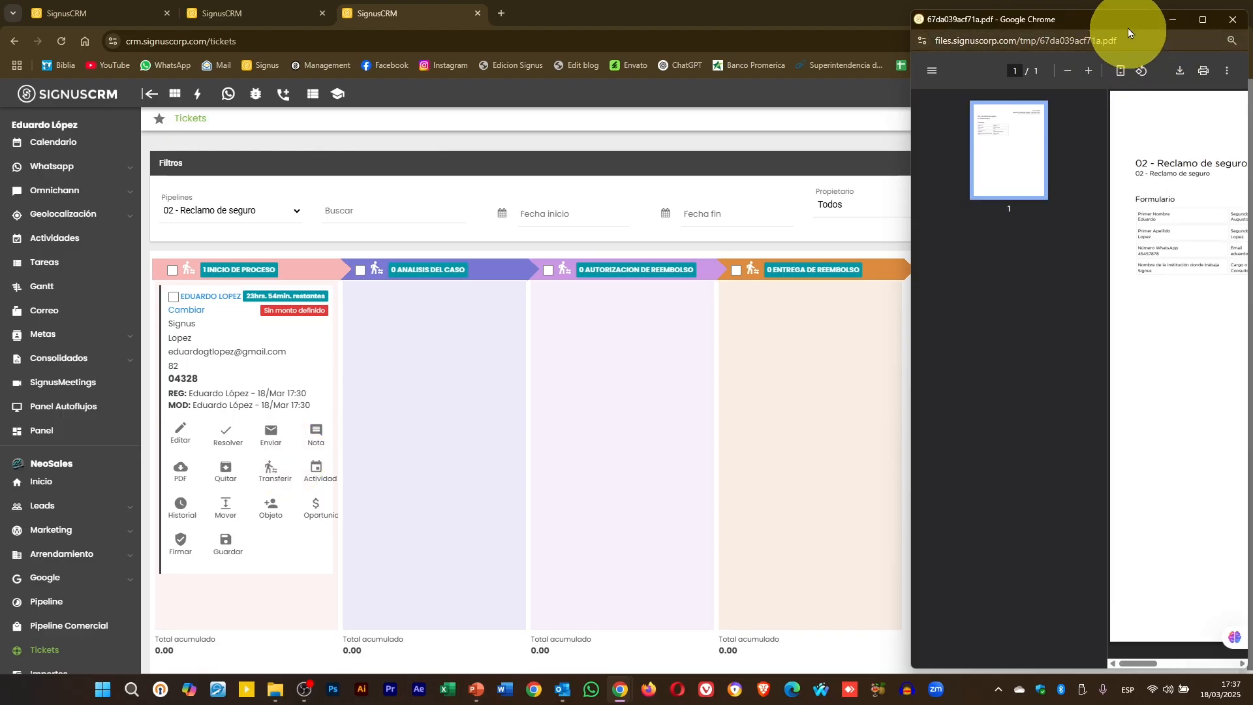
left_click_drag(1126, 27, 822, 2)
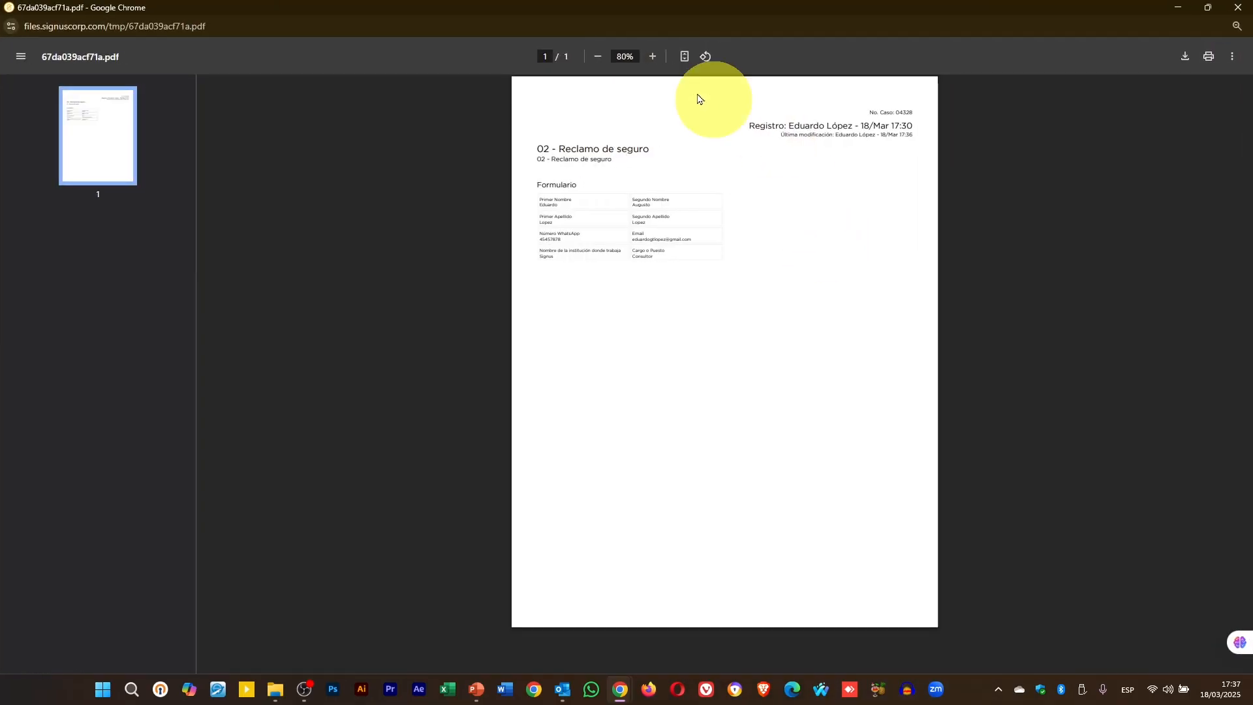
left_click(653, 66)
left_click(653, 64)
left_click(653, 64)
left_click(653, 63)
left_click(652, 62)
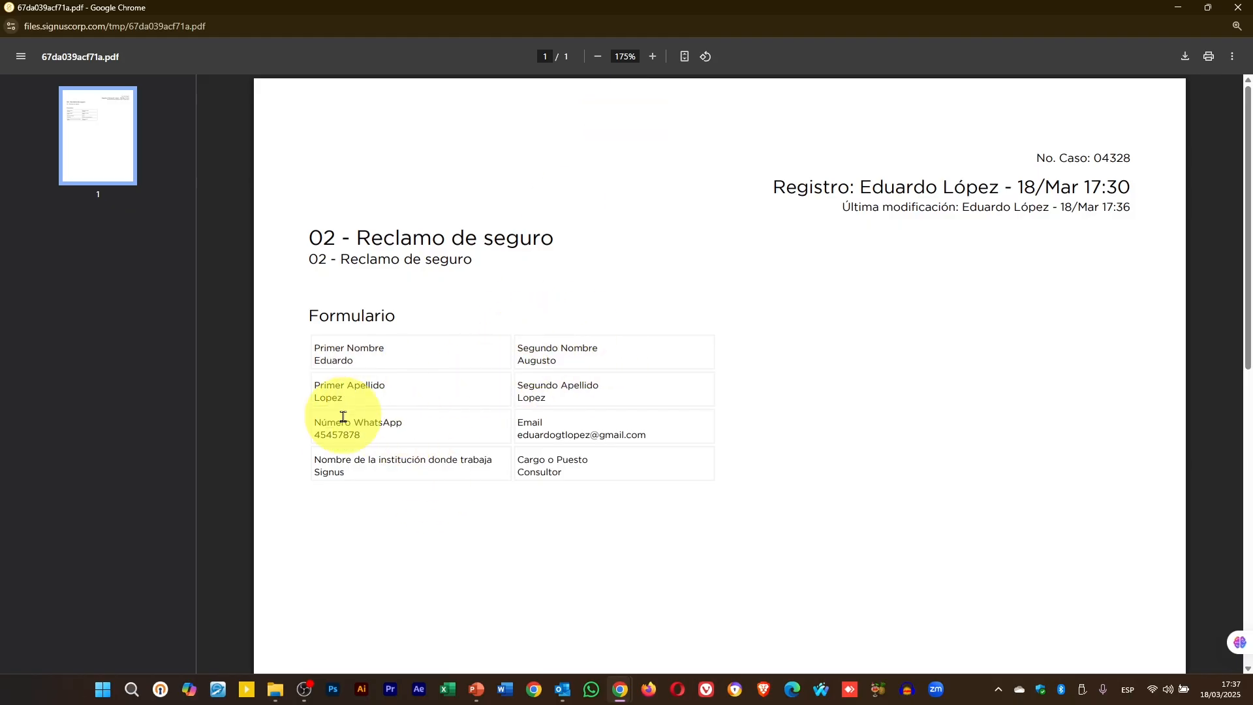
left_click(1238, 7)
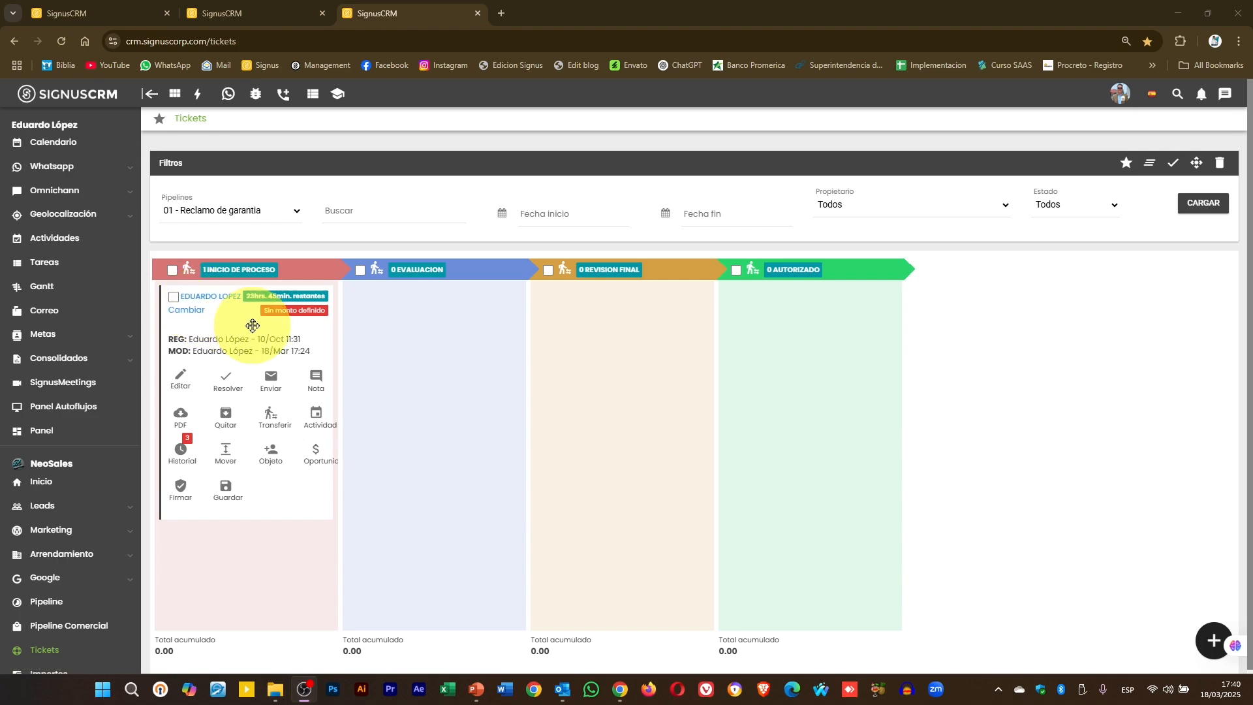
- Load the board for the 05 - Solicitudes a un departamento interno pipeline
mouse_move(217, 329)
left_mouse_down()
mouse_move(285, 324)
mouse_move(227, 330)
left_mouse_up()
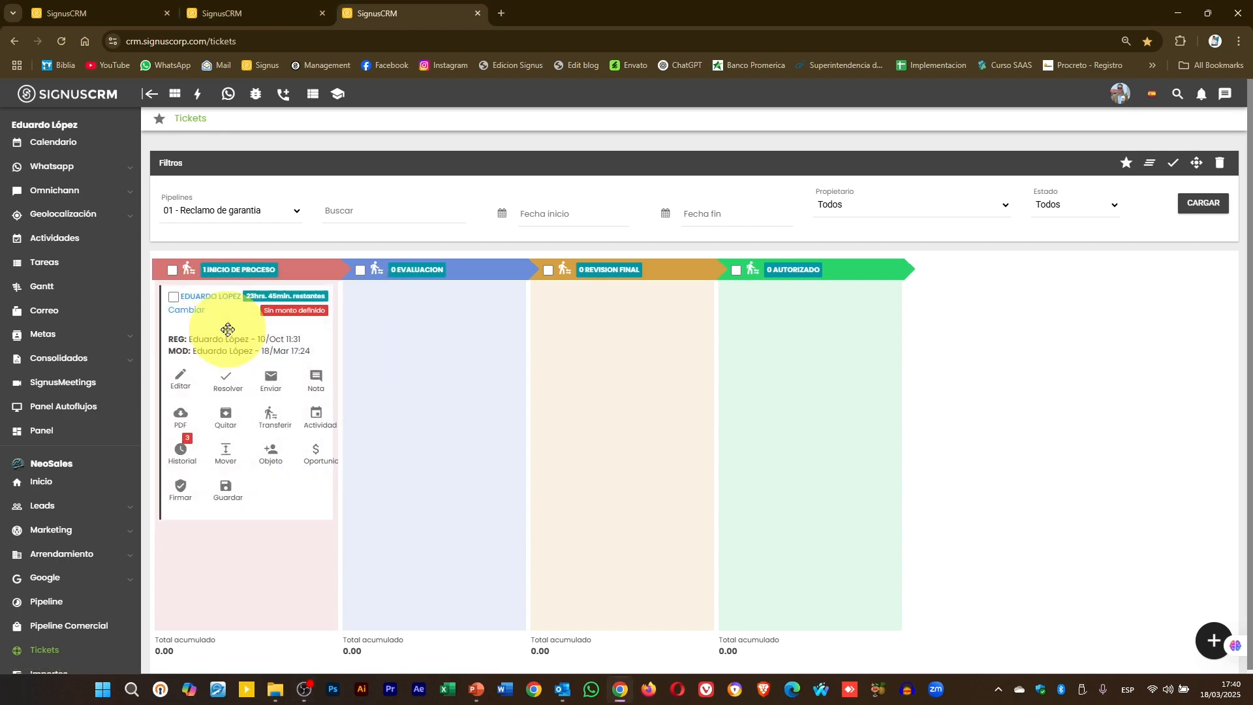
left_click(238, 214)
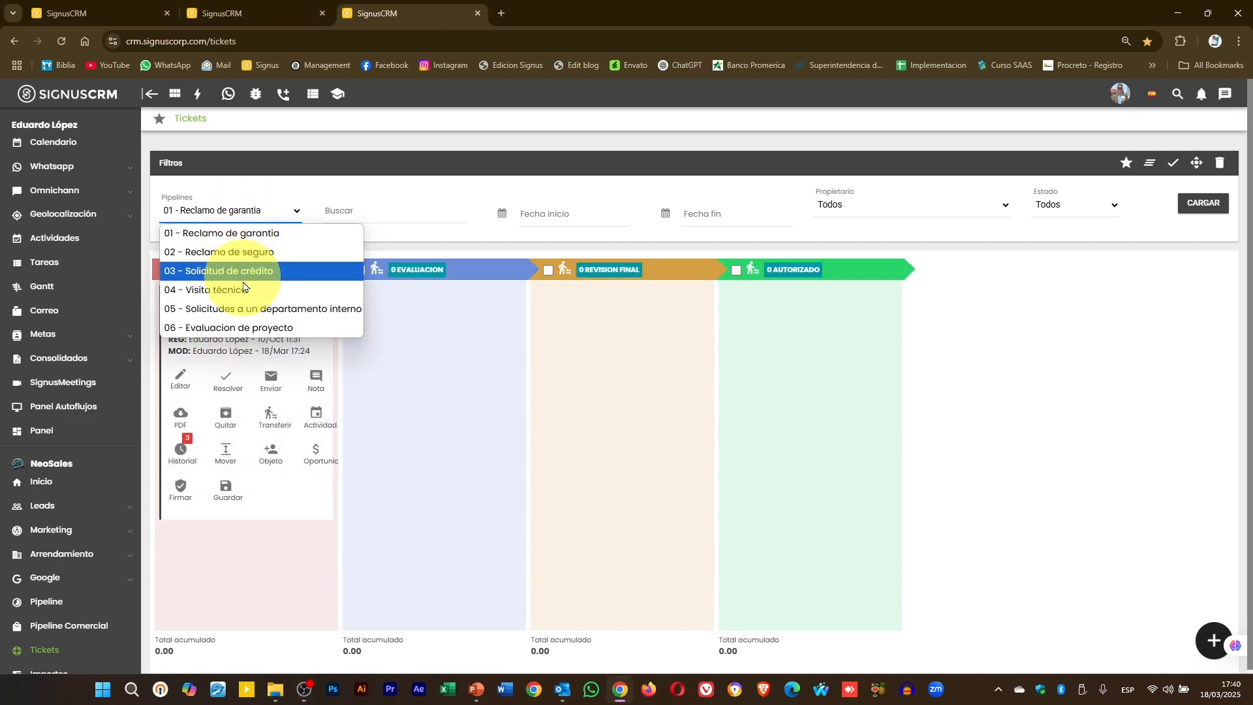
left_click(248, 311)
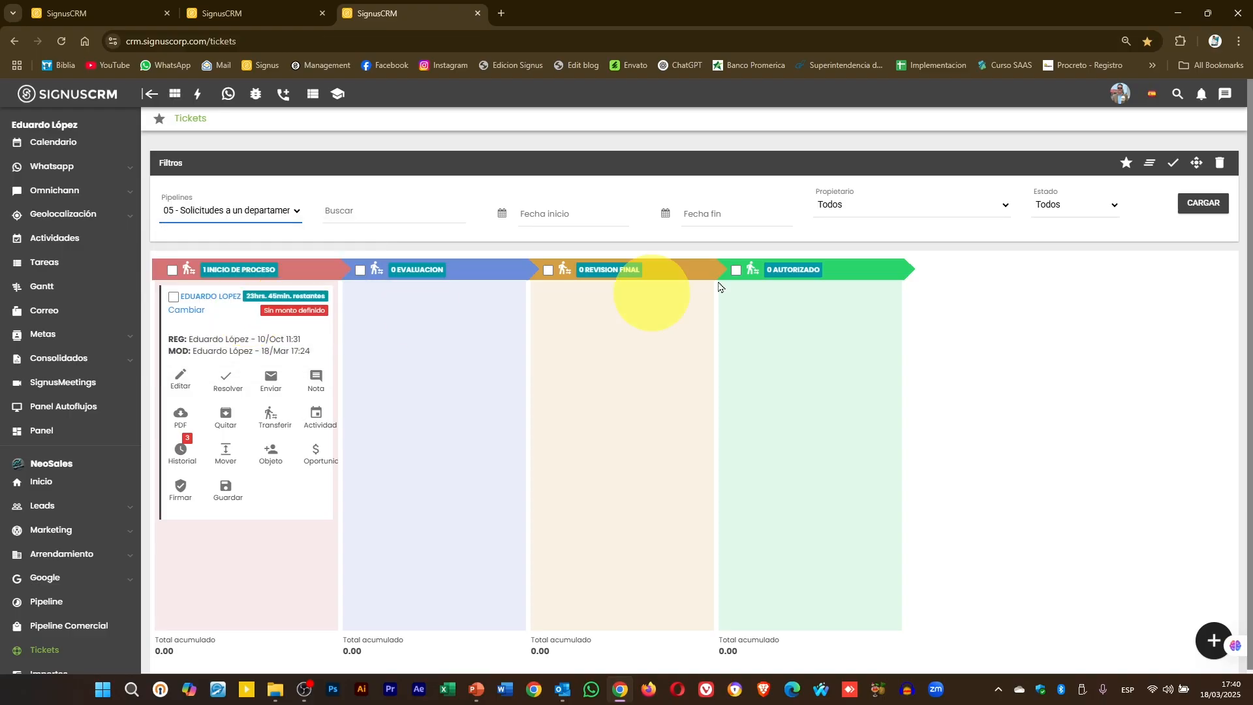
left_click(1187, 213)
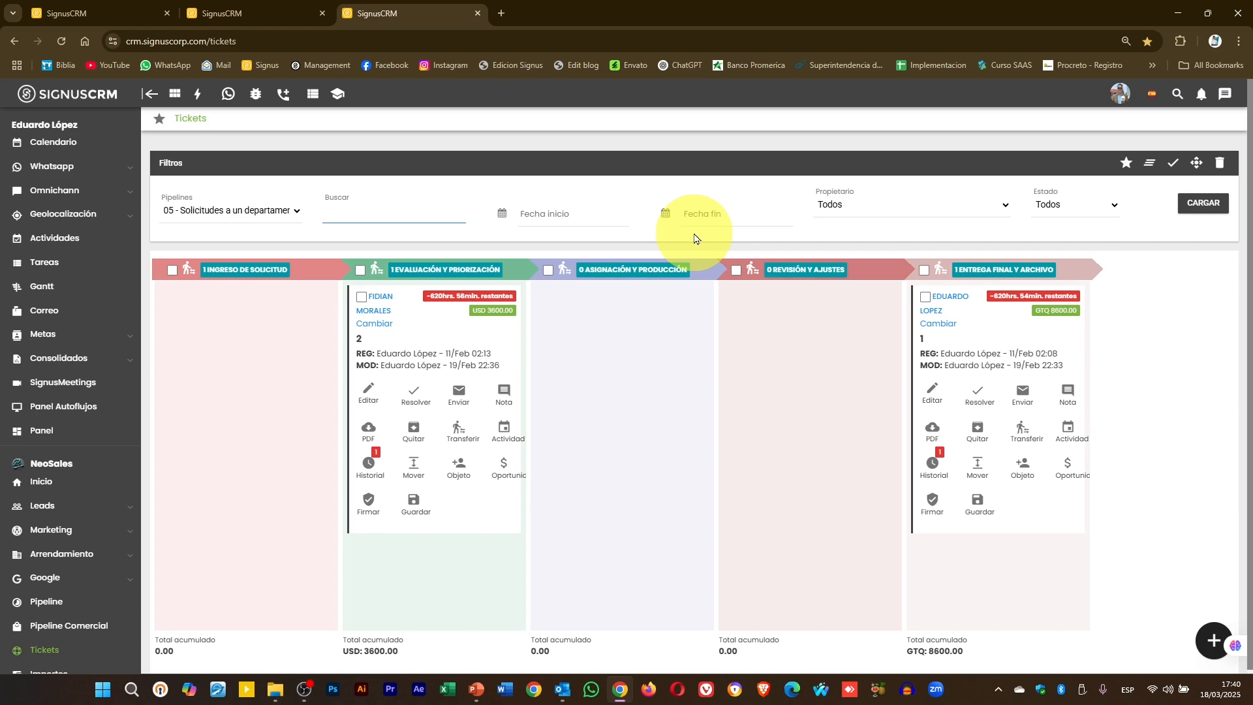
- Search the board for tickets by a contact name, then clear the filters
key("Return")
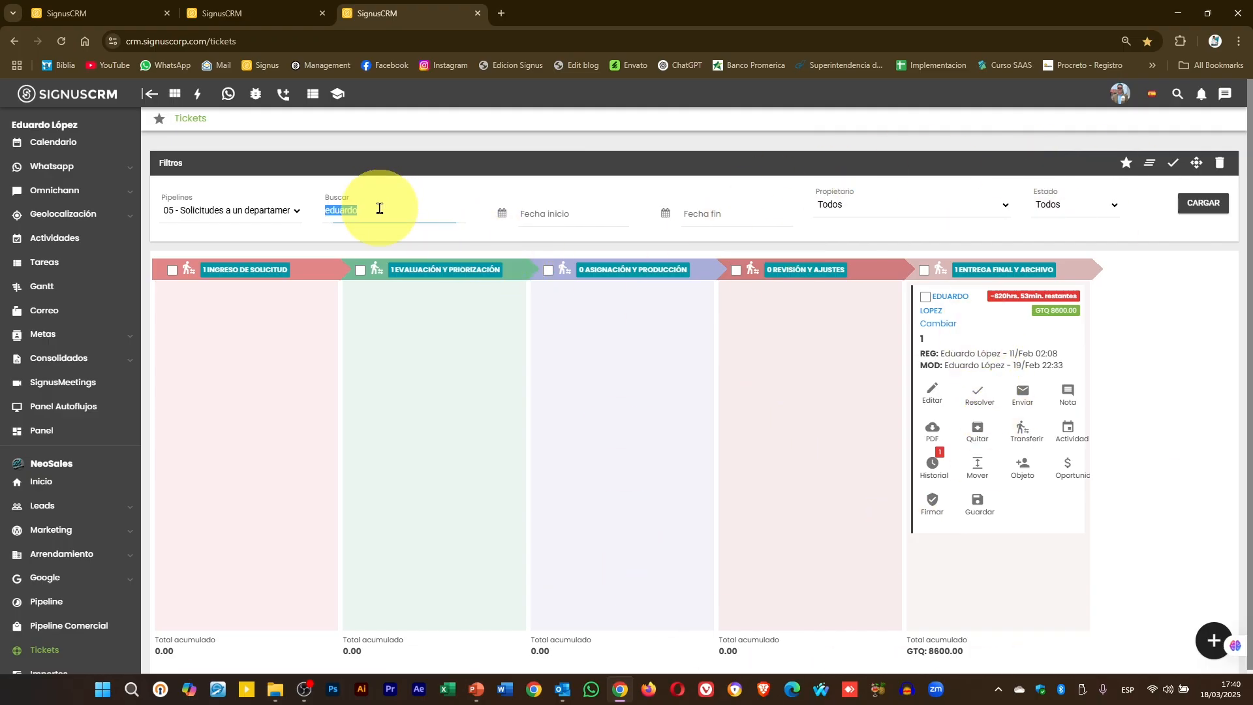
type("fidian")
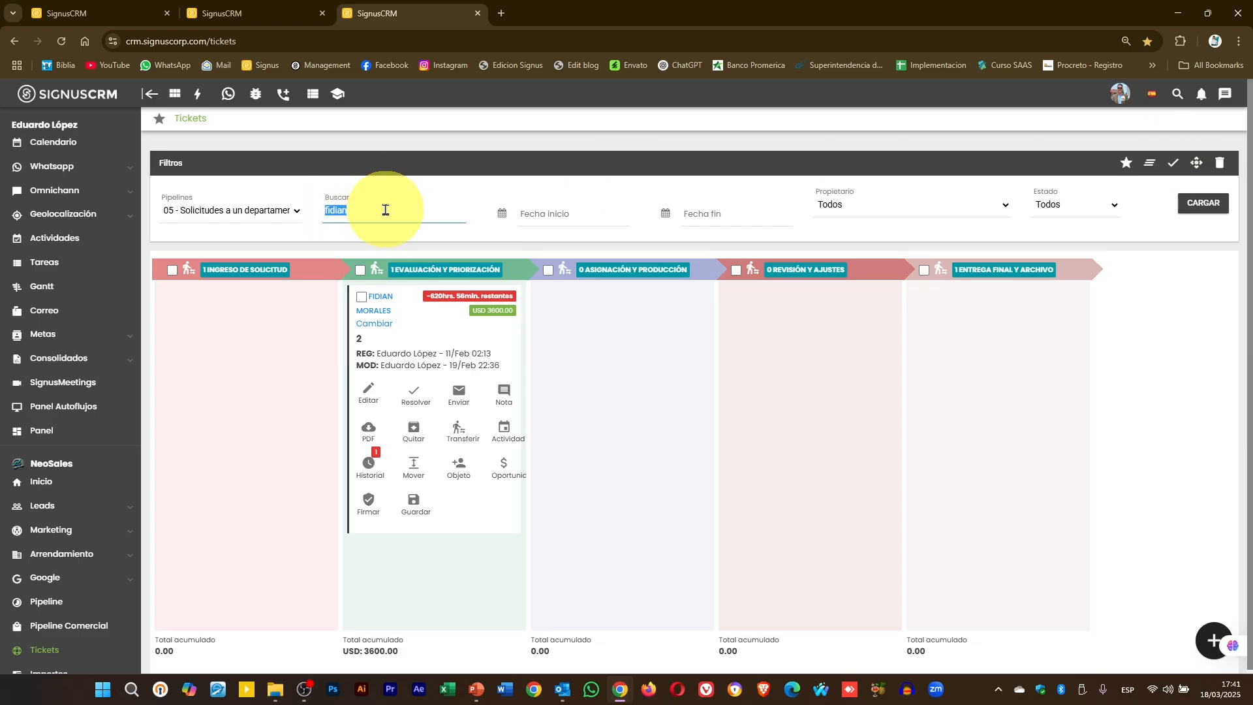
left_click(1149, 164)
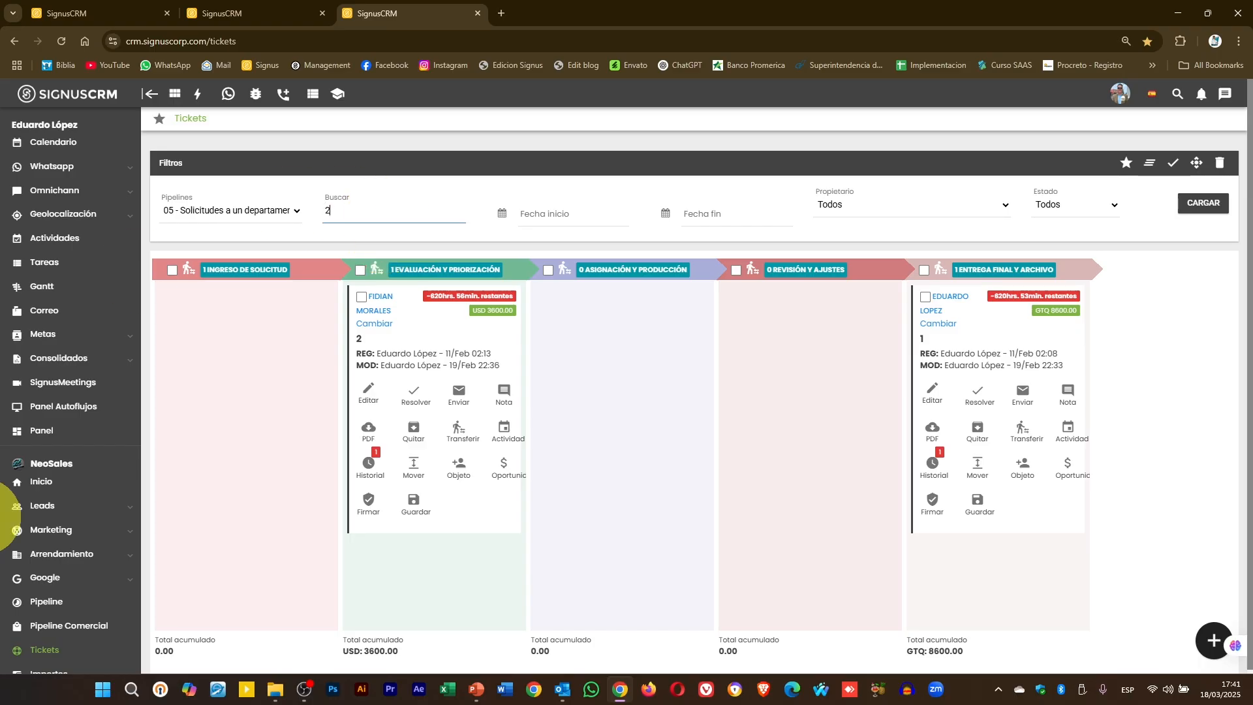
- Search for 2 and reload so only ticket 2 remains on the board
left_click(425, 206)
key("BackSpace")
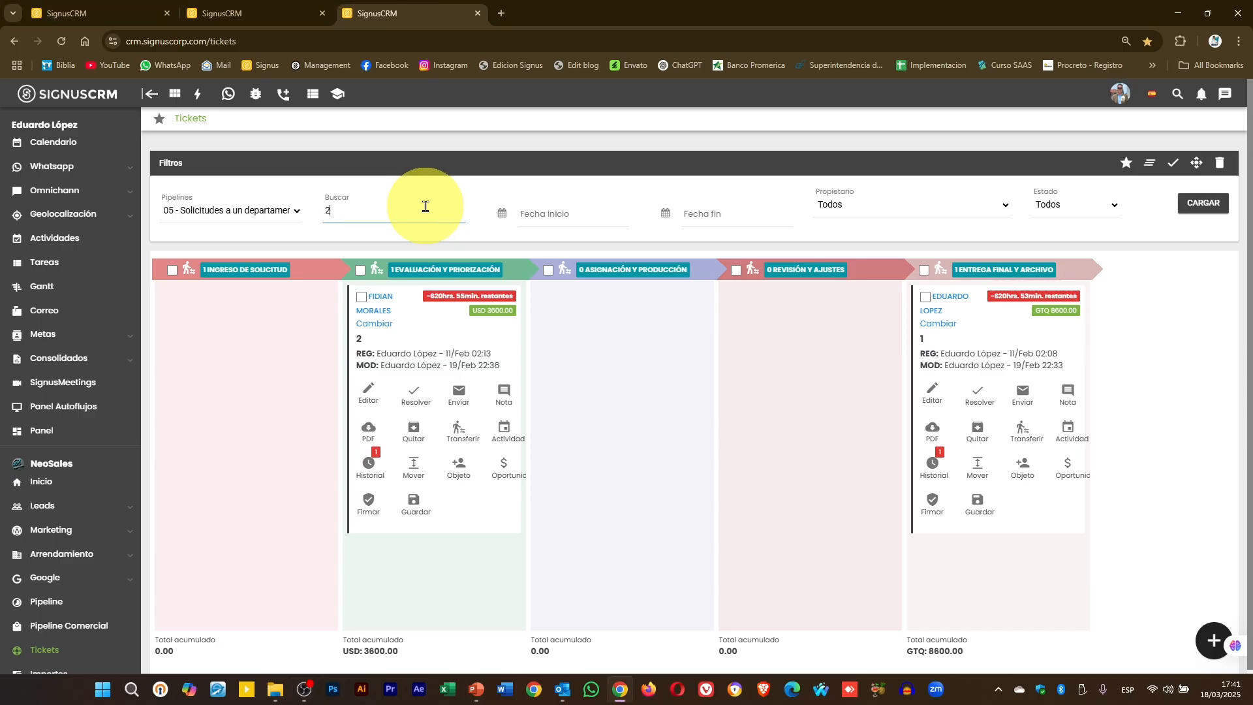
left_click(1195, 204)
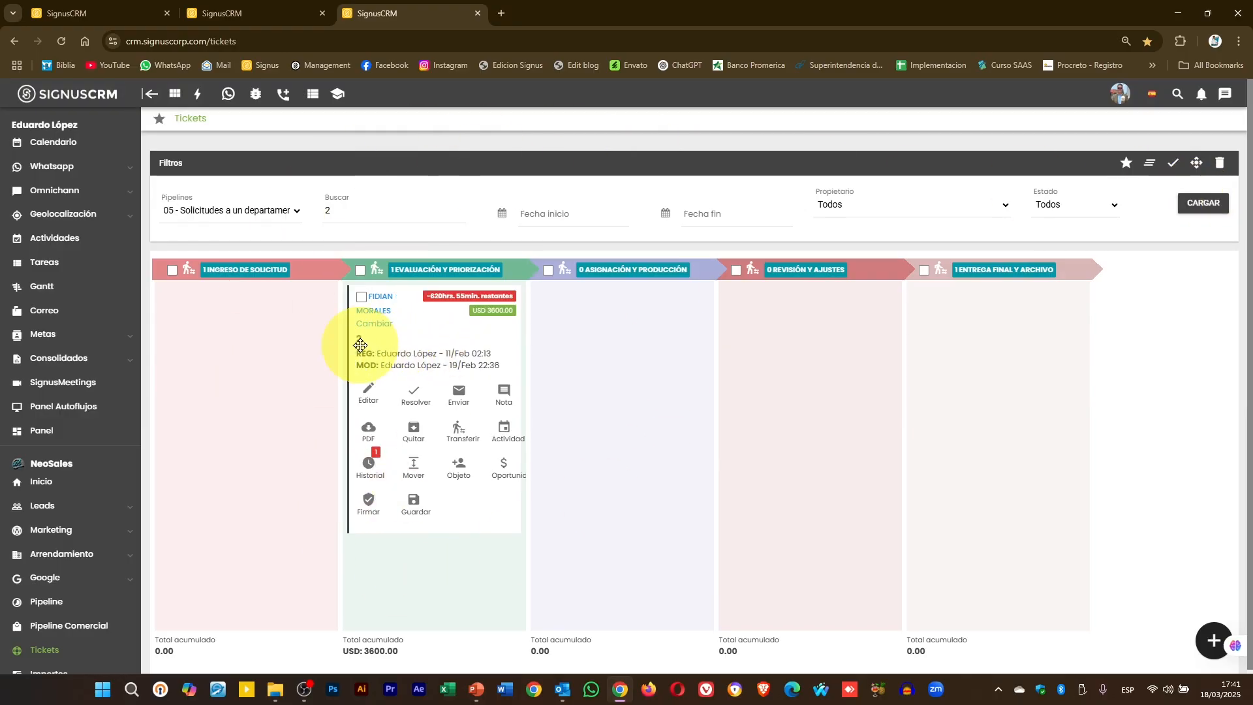
left_click(229, 210)
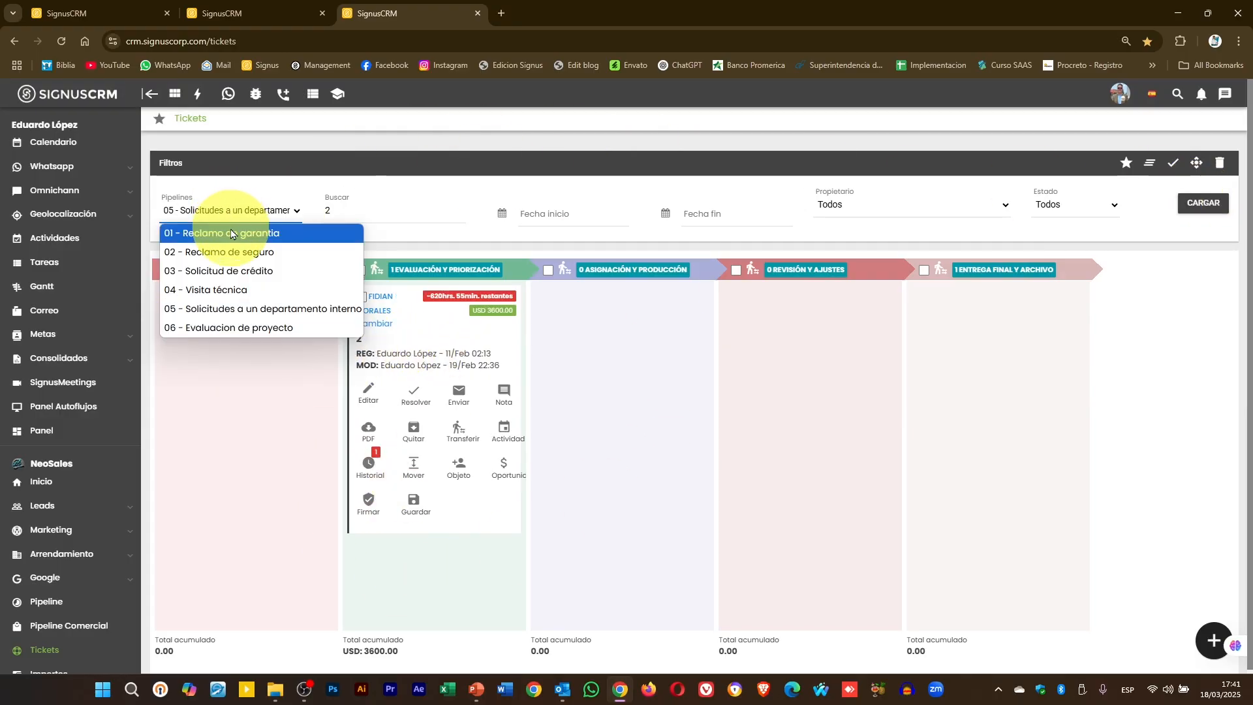
- Load the 01 - Reclamo de garantia board, then the 02 - Reclamo de seguro board
left_click(230, 233)
left_click(1200, 203)
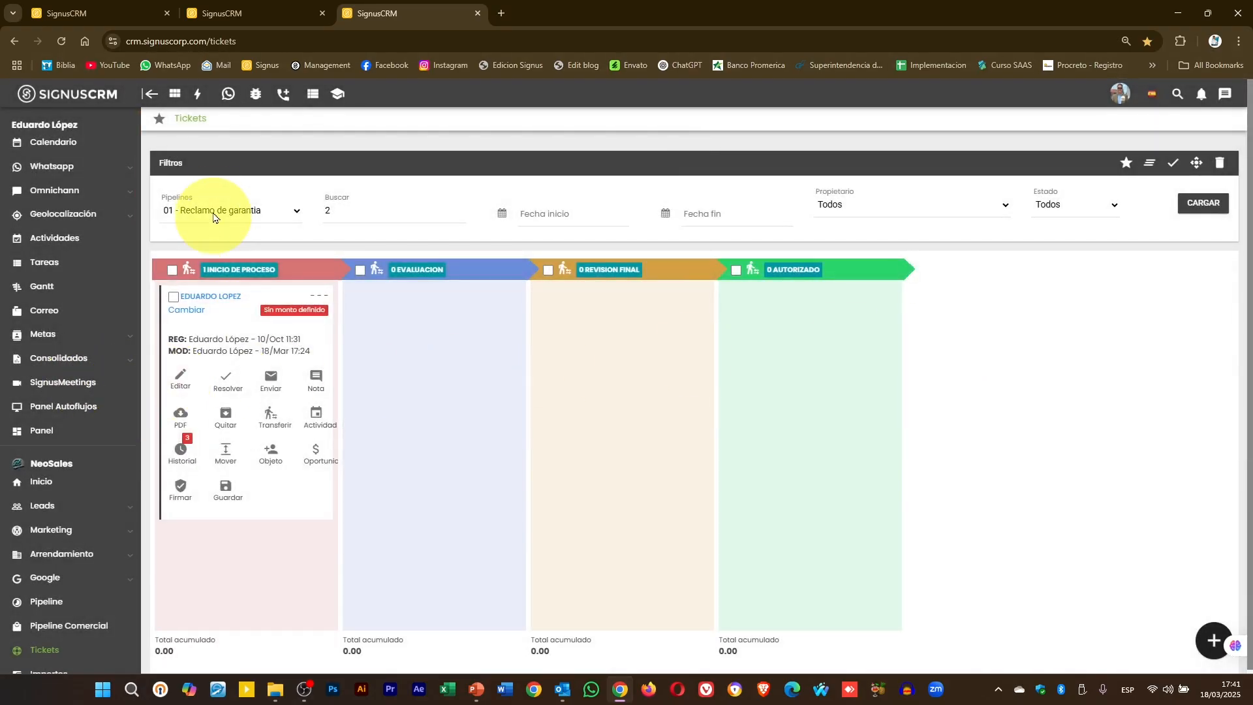
left_click(213, 212)
left_click(216, 251)
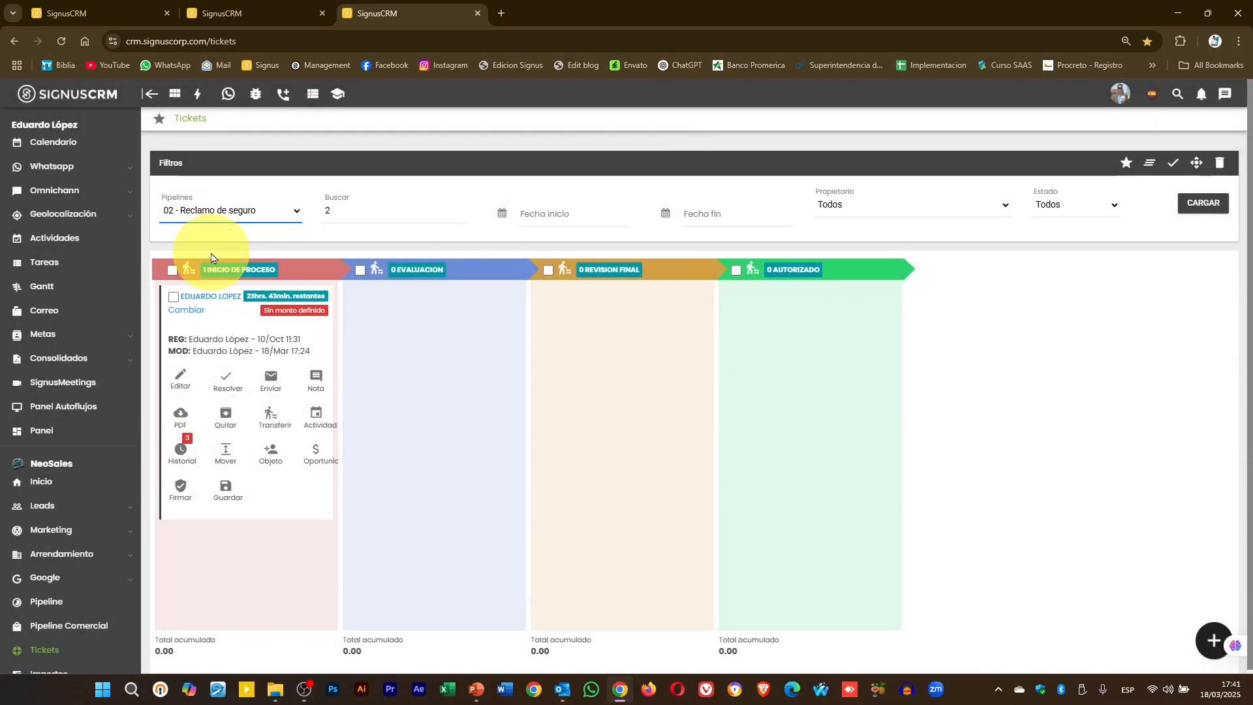
left_click(1202, 204)
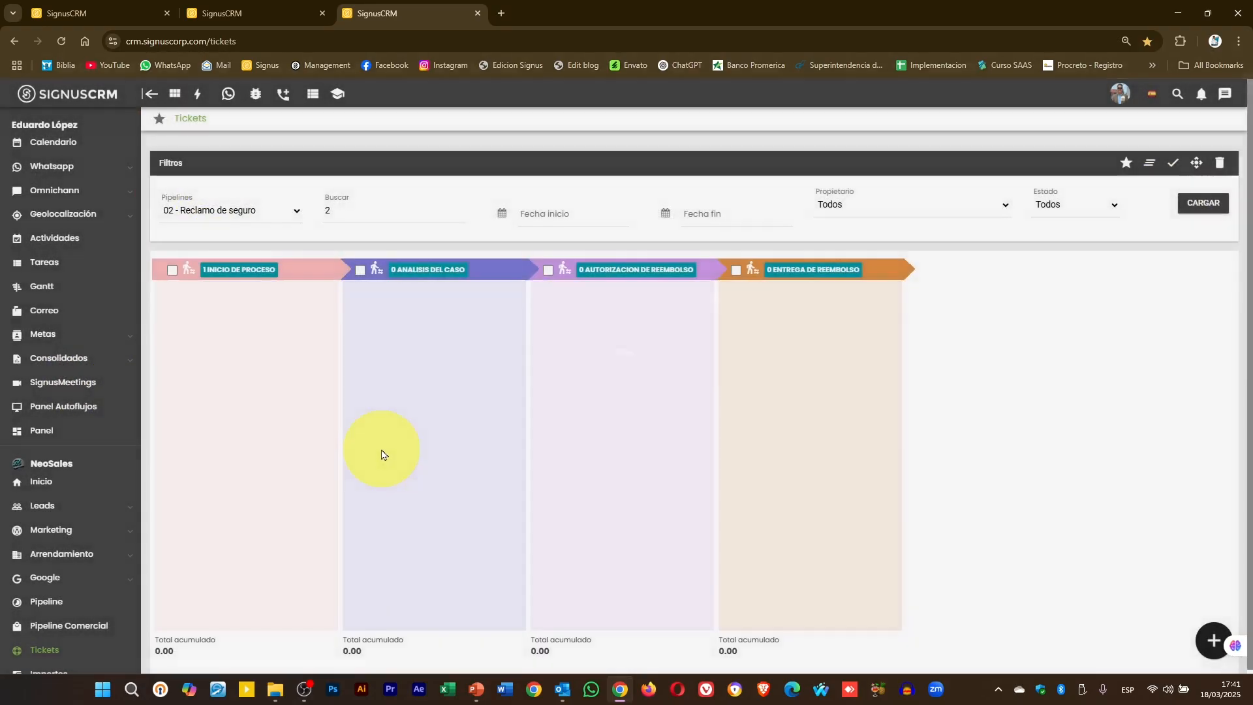
- Load the 03 - Solicitud de crédito board, then clear the search text and reload
left_click(247, 210)
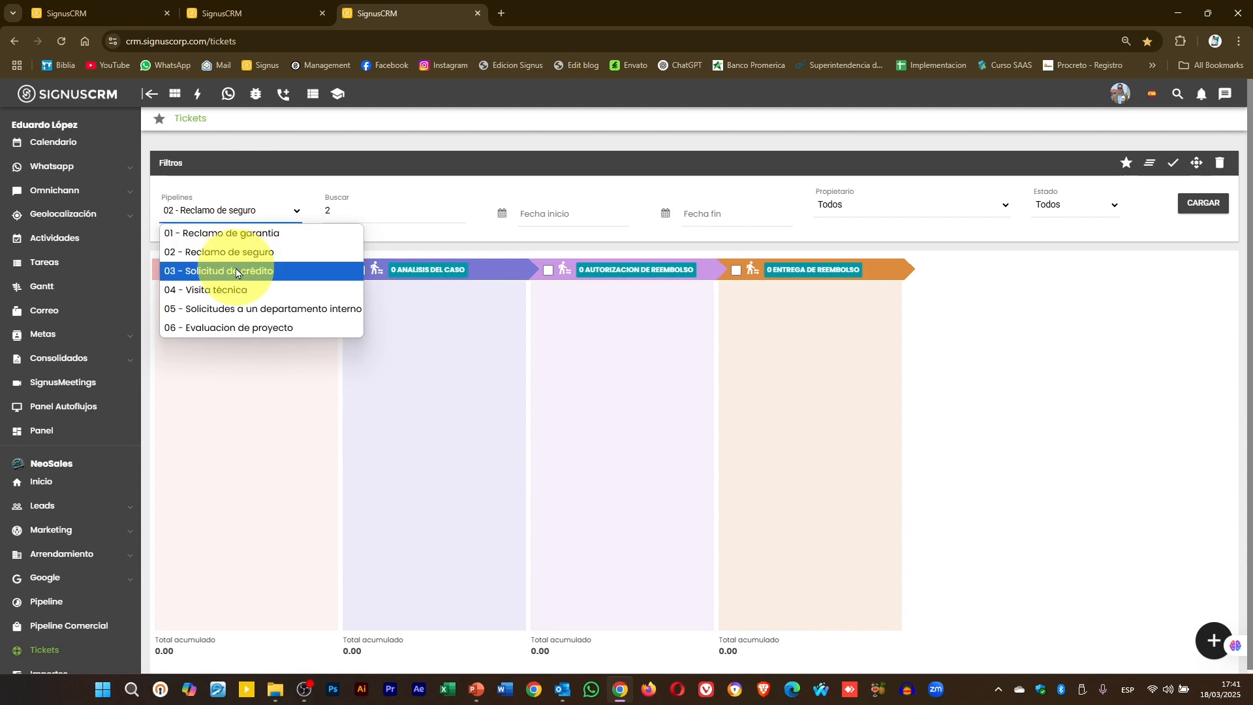
left_click(238, 270)
left_click(1198, 202)
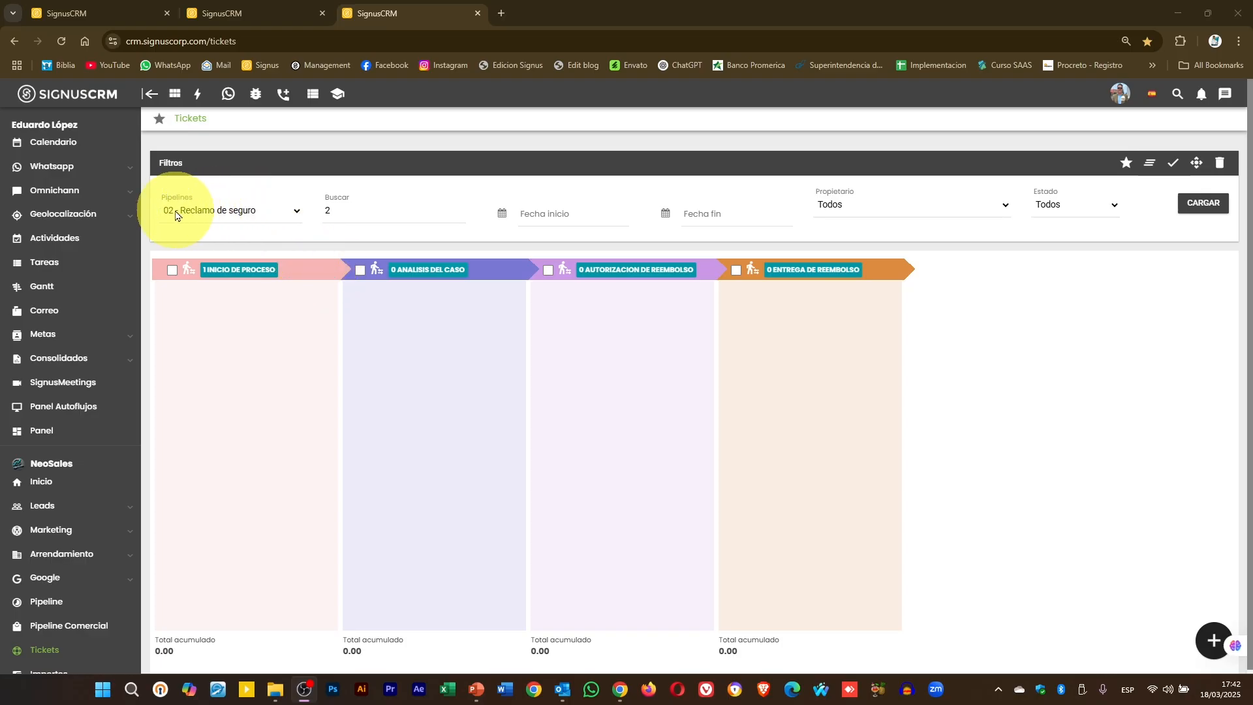
double_click(395, 211)
key("Return")
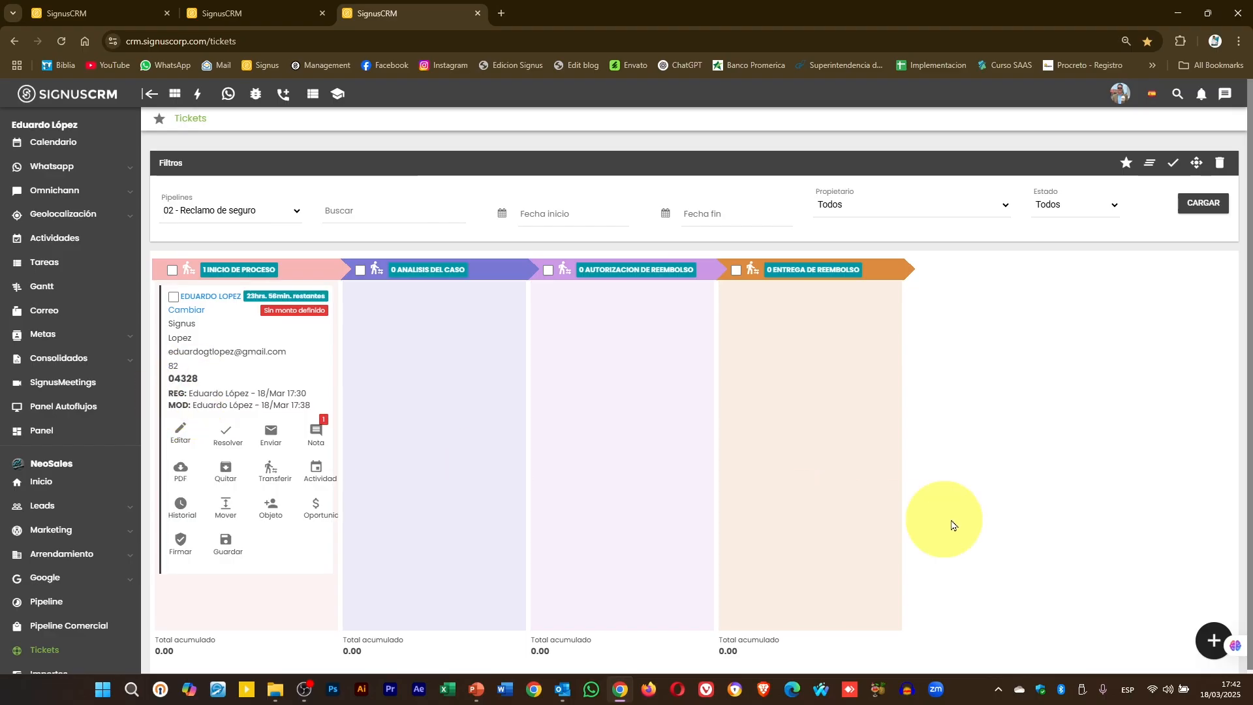
- Create a new case linked to the matching lead and save it to open its form
left_click(1214, 639)
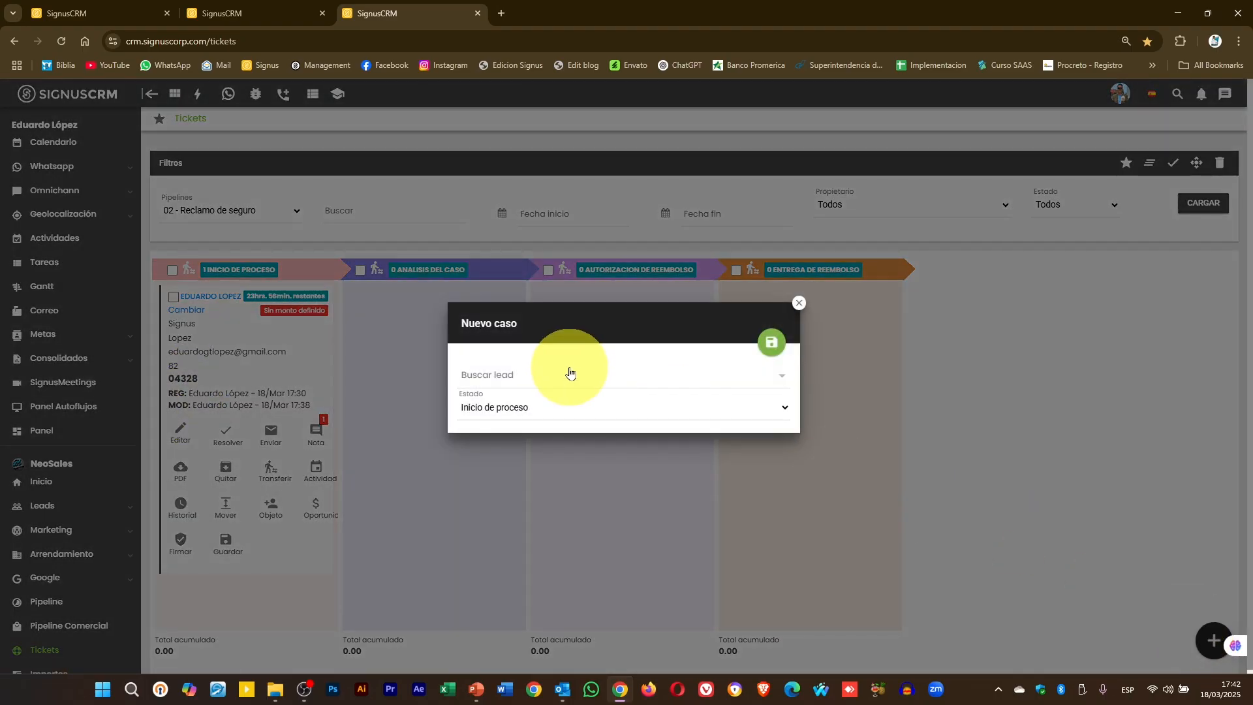
type("fidian")
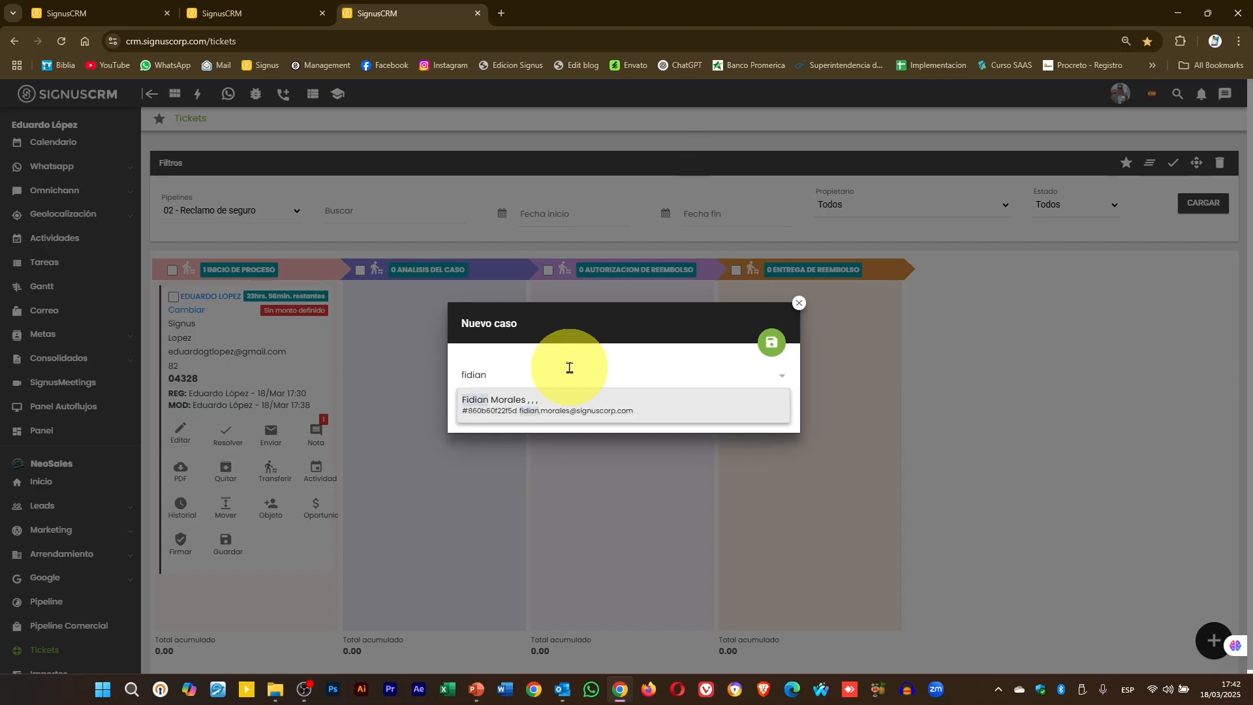
left_click(571, 400)
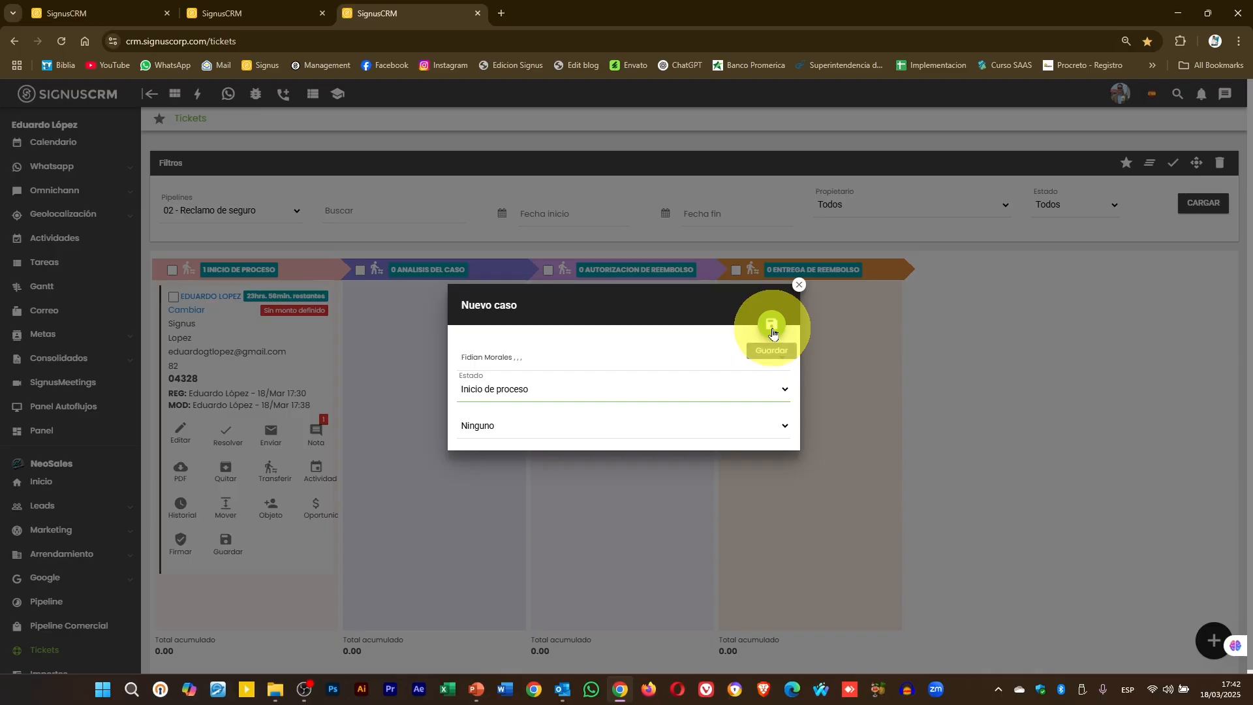
left_click(772, 334)
- Enter 'adsf', 'adsf', 'adsf' and 'adf' as the first names and surnames
left_click(489, 239)
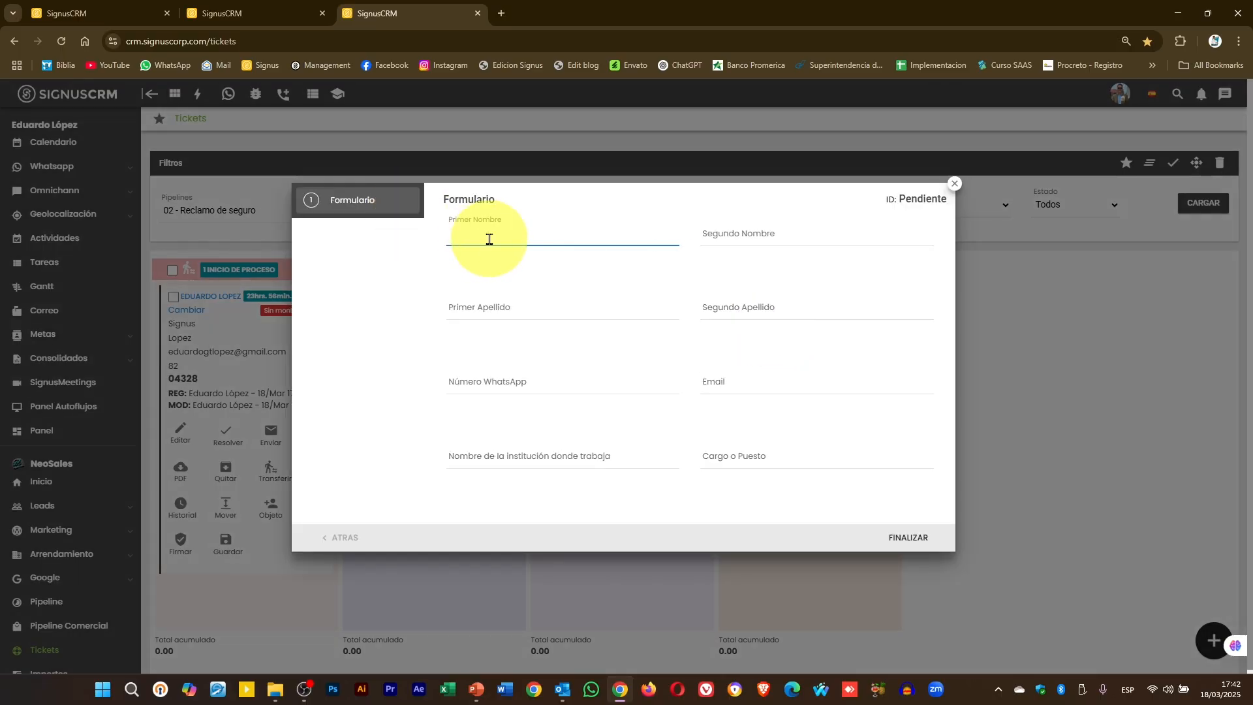
type("adsf")
left_click(790, 231)
type("adsf")
left_click(530, 308)
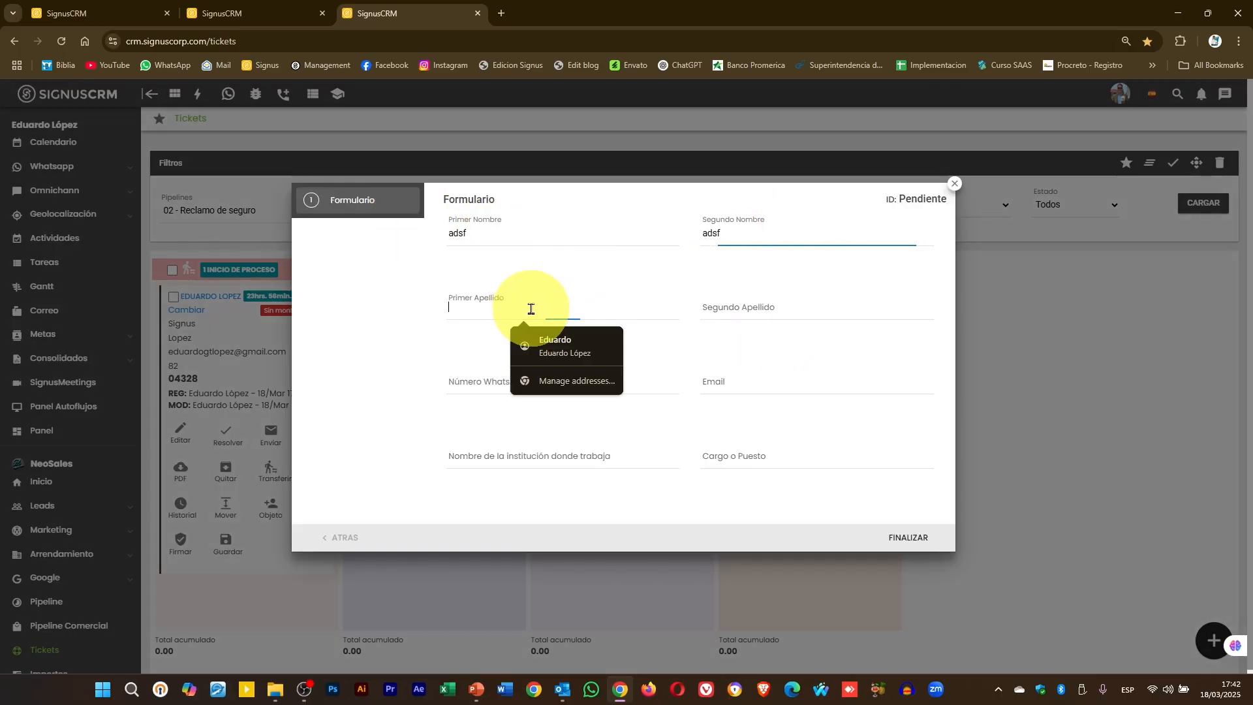
type("adsf")
left_click(807, 302)
type("adf")
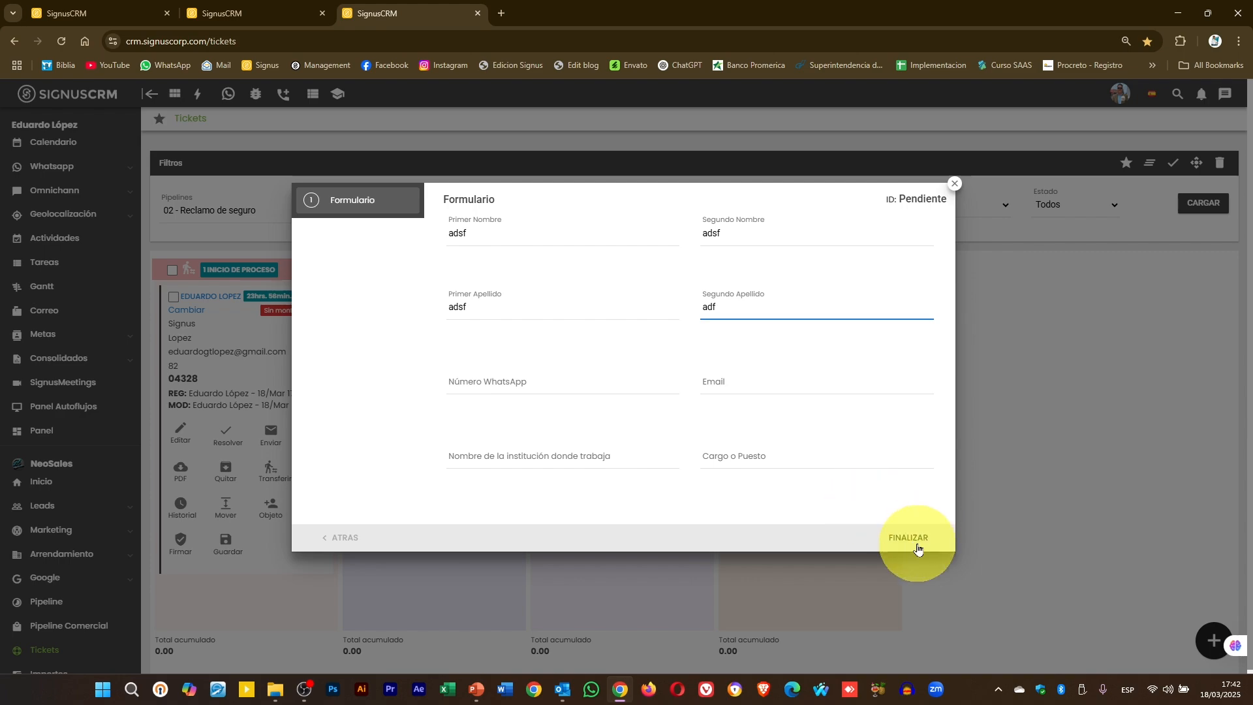
left_click(909, 539)
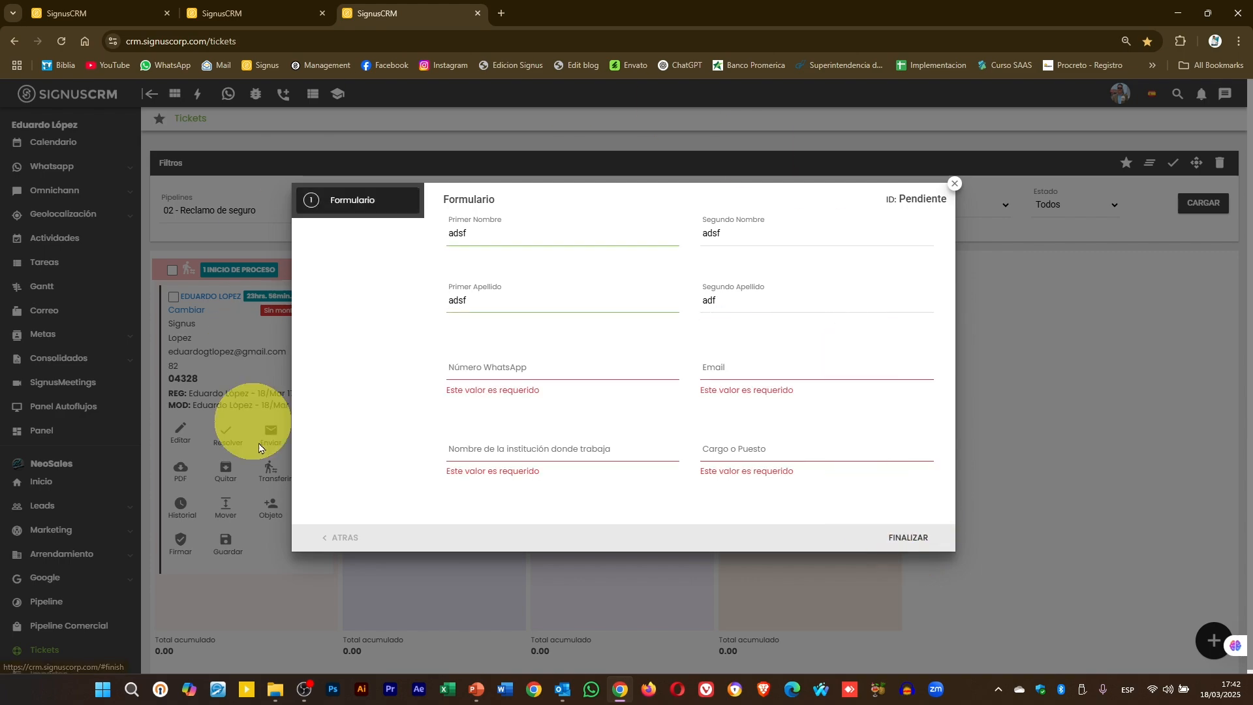
- Fill WhatsApp, e-mail 'abc', institution 'abc' and job title 'abc', then finalize the ticket
left_click(555, 369)
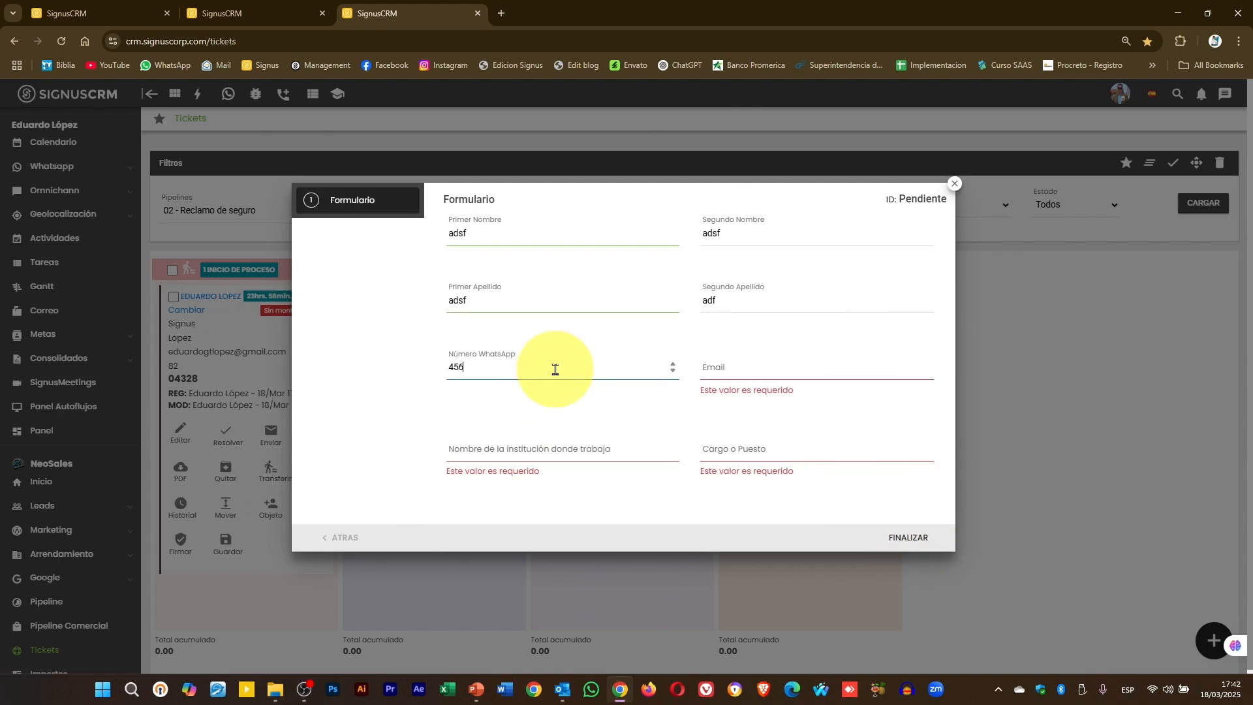
left_click(764, 369)
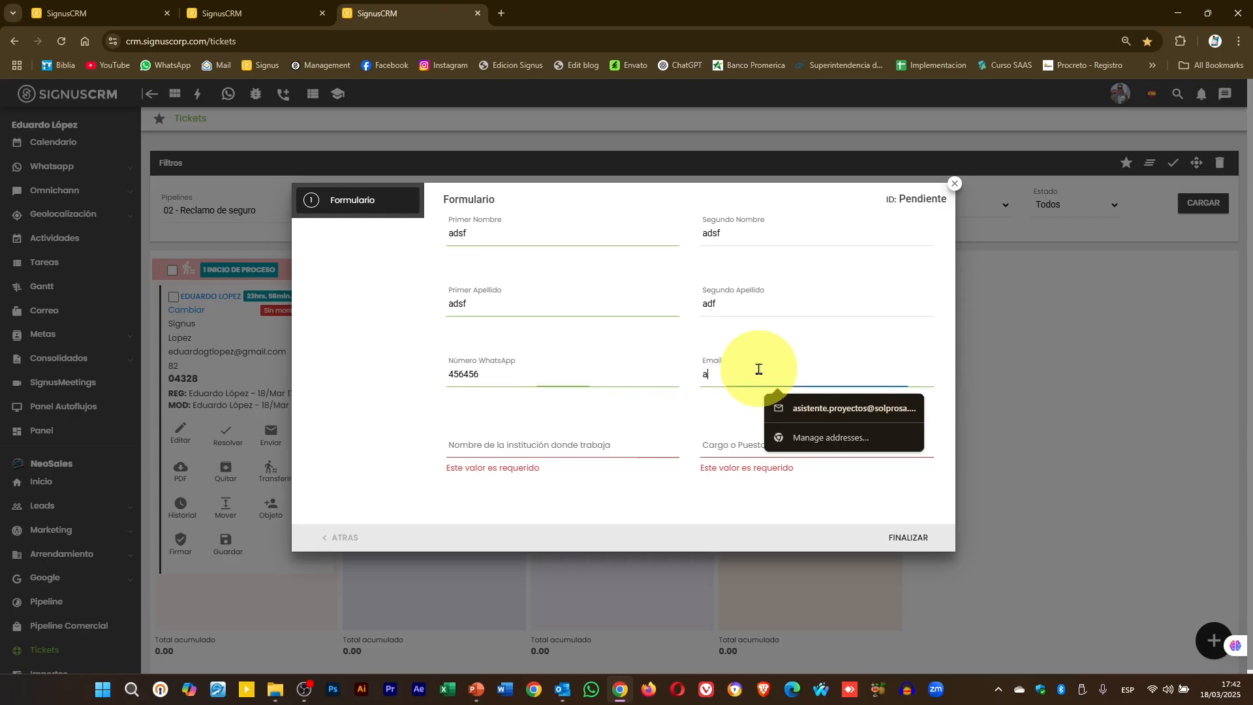
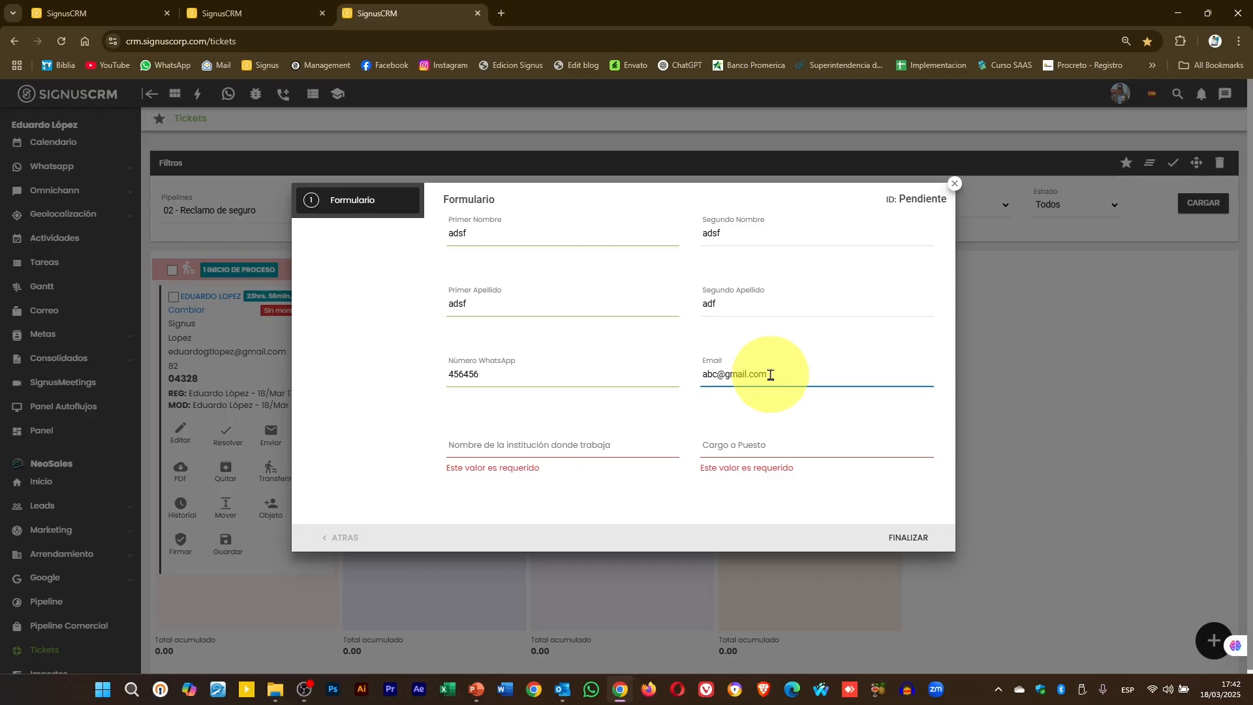
left_click(576, 452)
type("abc")
left_click(802, 443)
type("a")
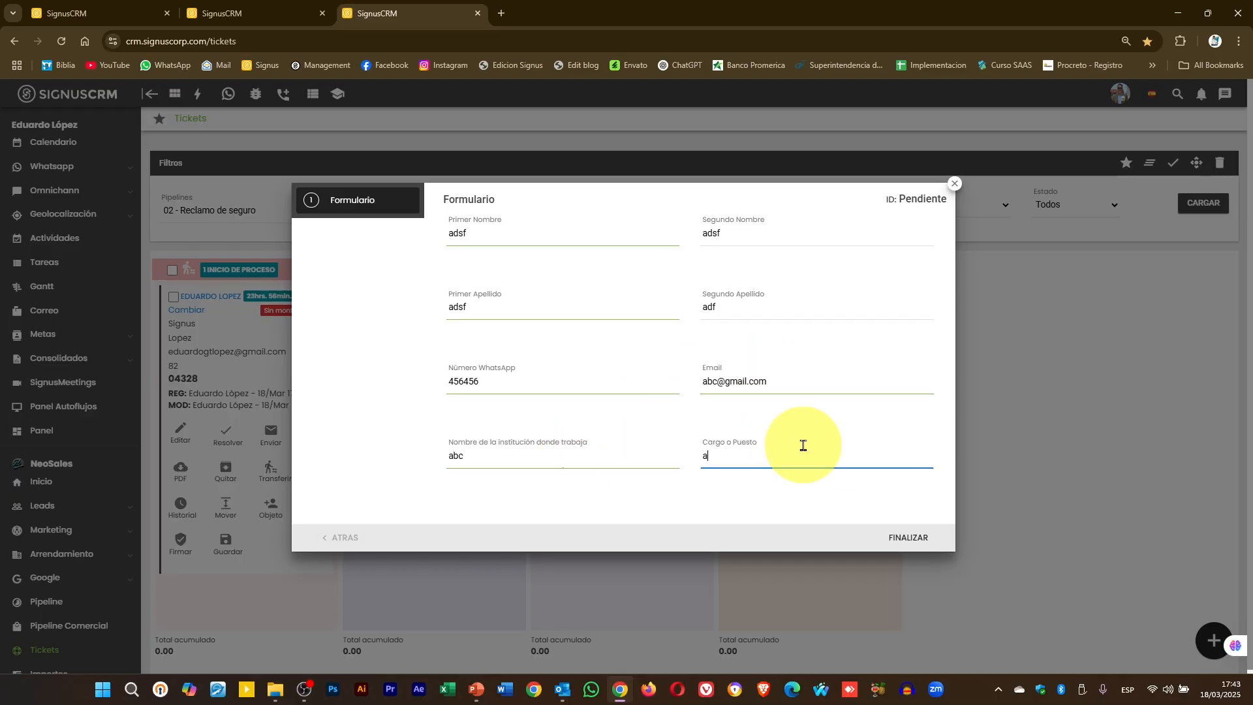
type("bc")
left_click(907, 537)
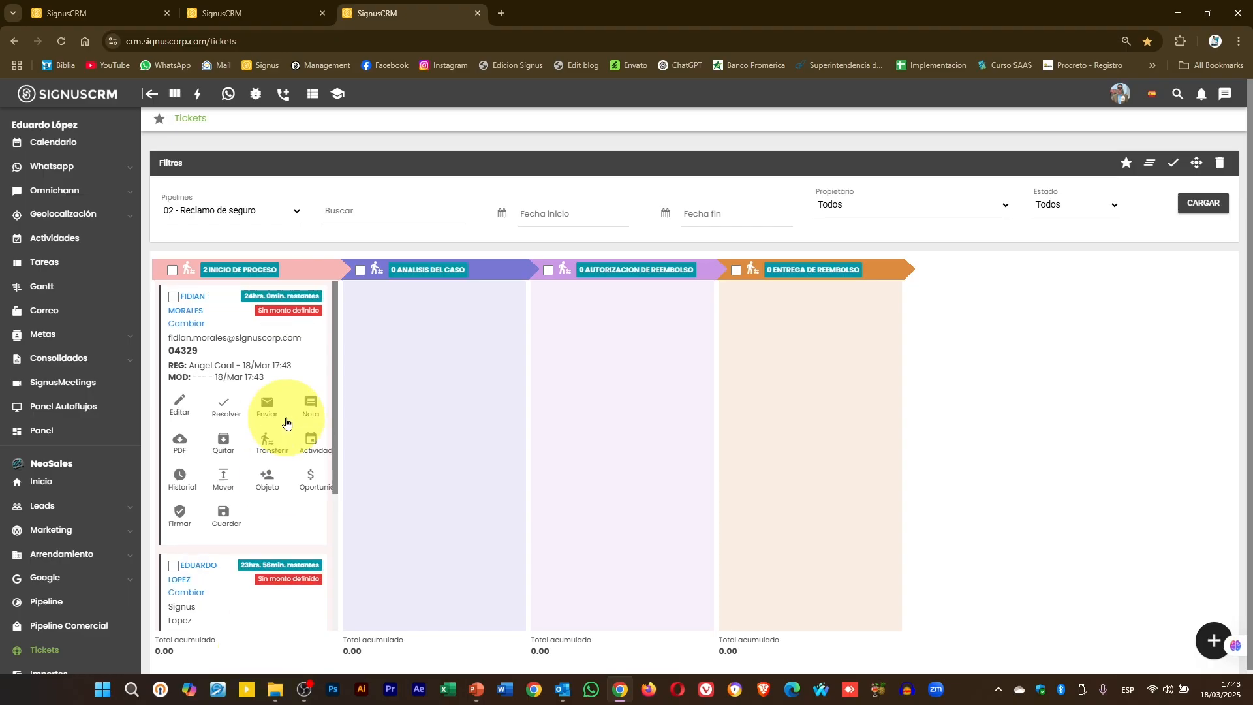
- Move ticket 04329 to Entrega de reembolso and ticket 04328 to Análisis del caso
scroll(286, 423, "down", 2)
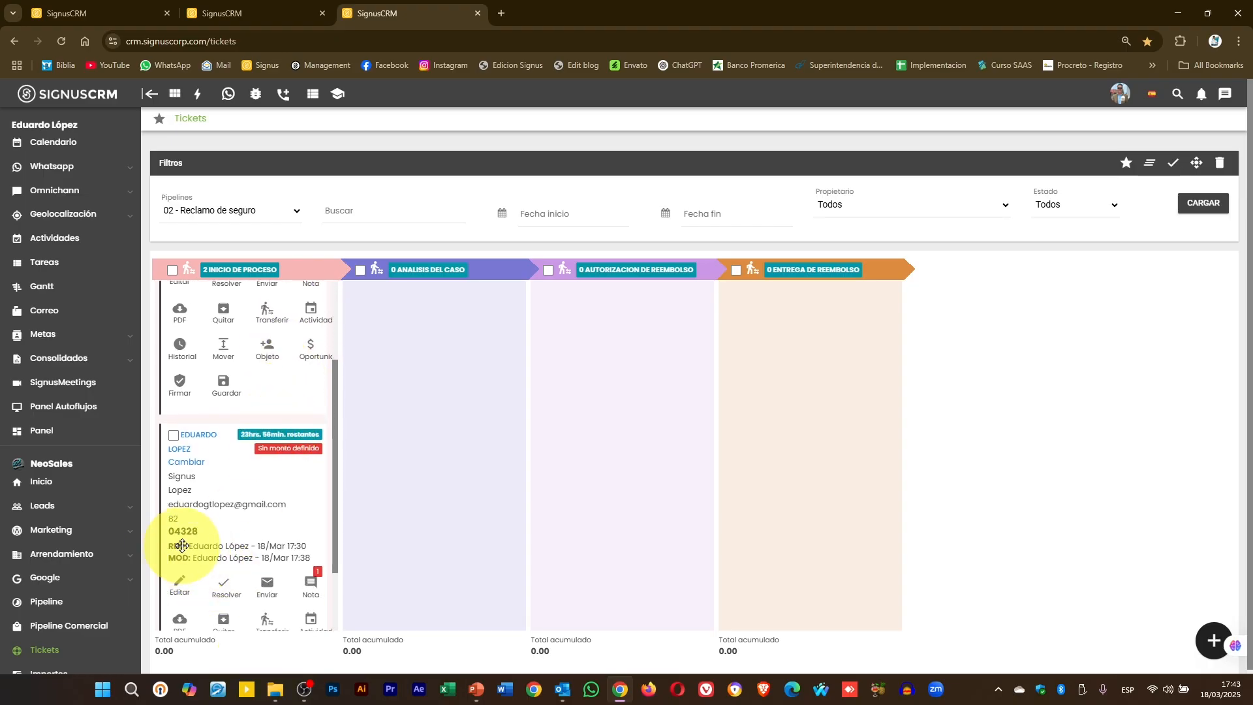
scroll(182, 545, "up", 2)
left_click_drag(201, 363, 783, 392)
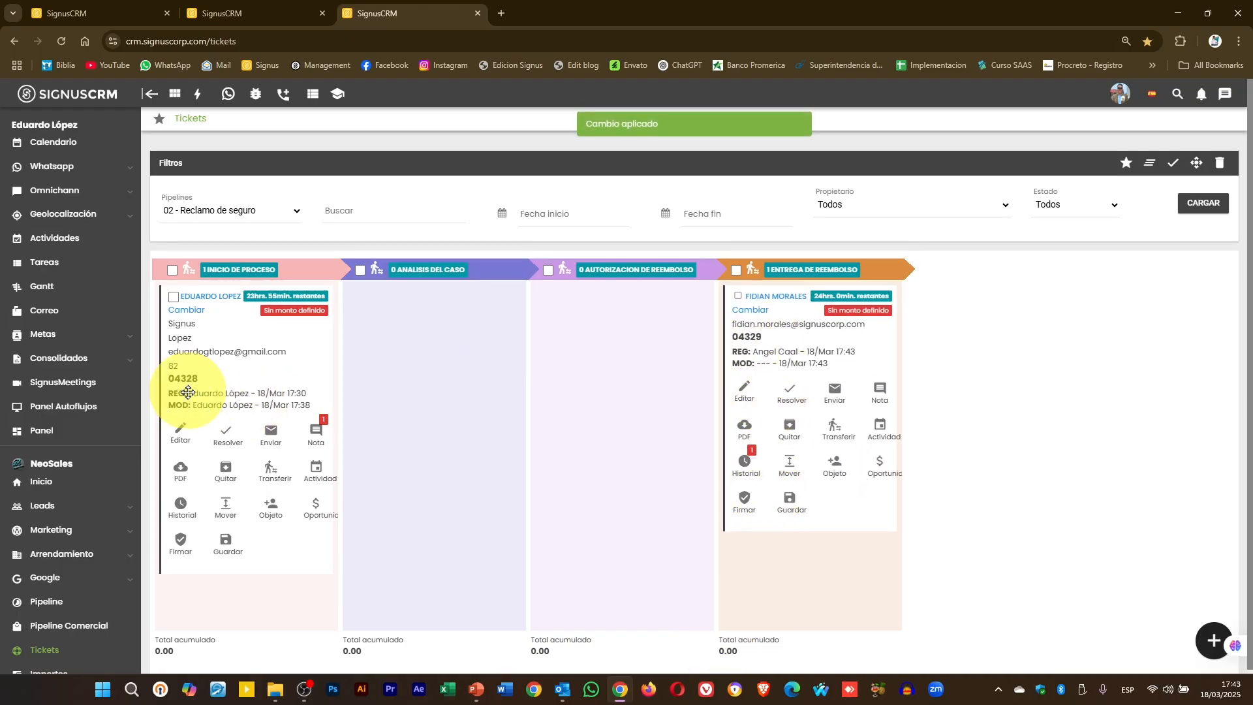
left_click_drag(188, 392, 391, 391)
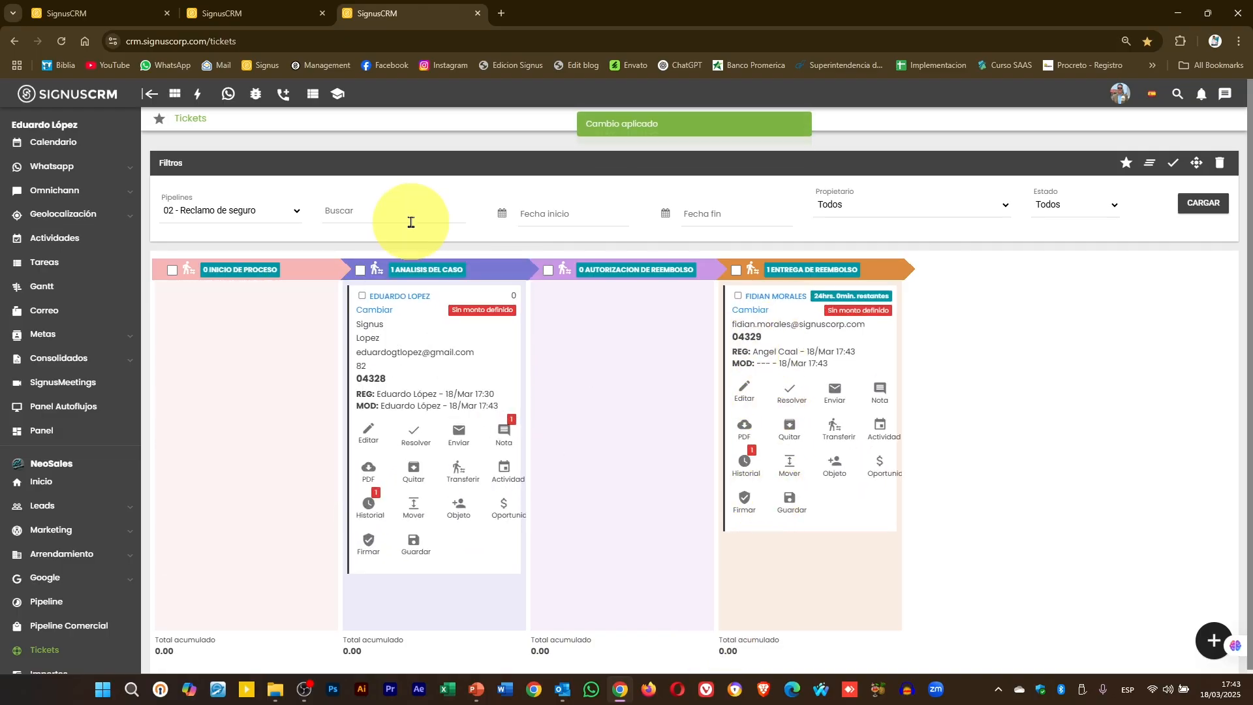
left_click(378, 210)
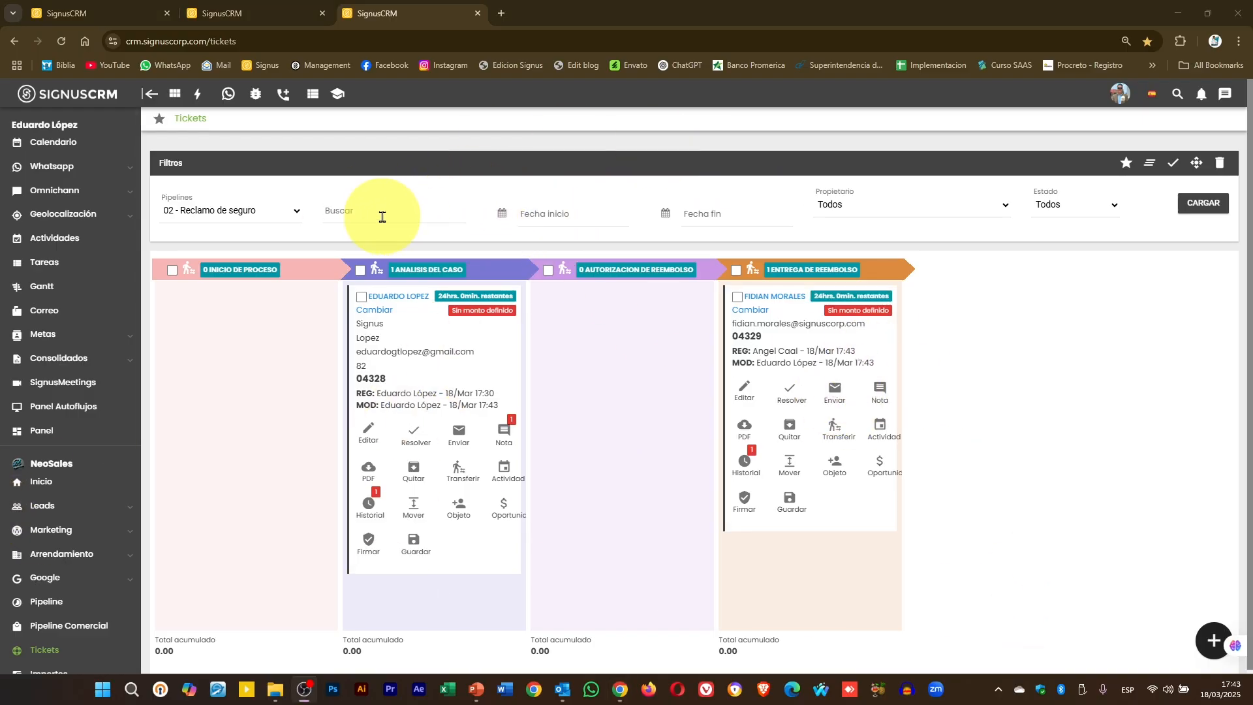
left_click(344, 209)
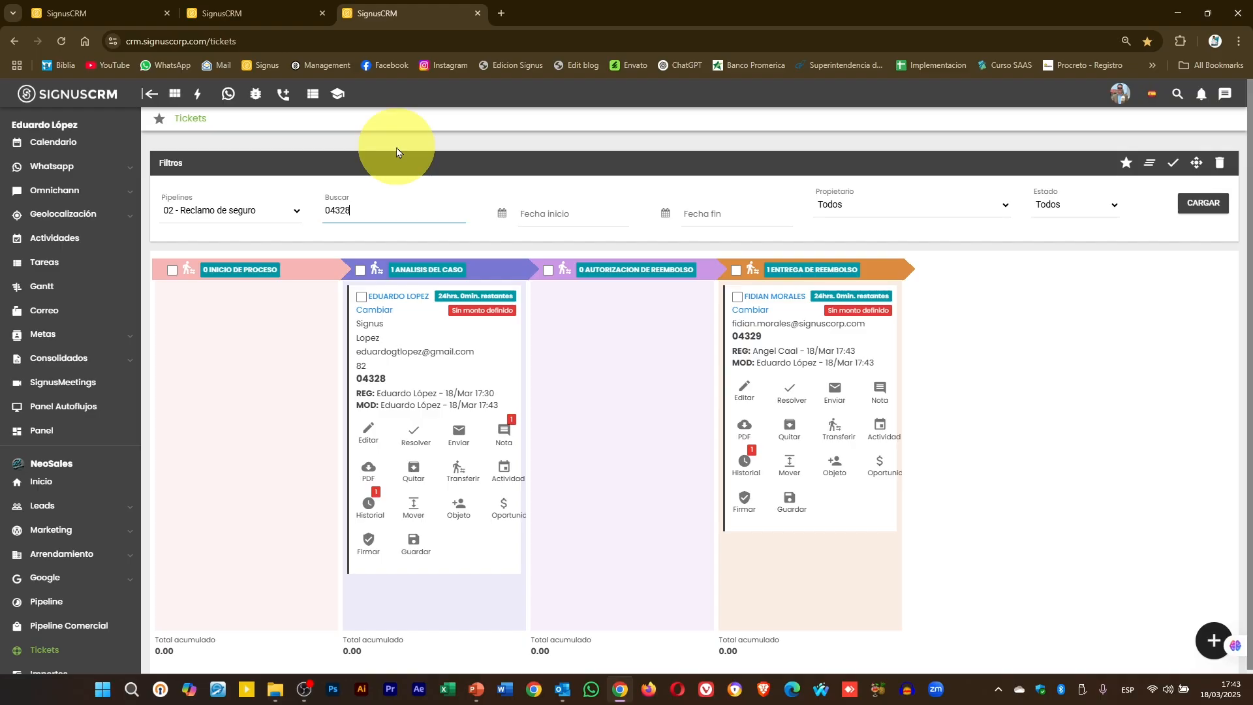
left_click(1199, 203)
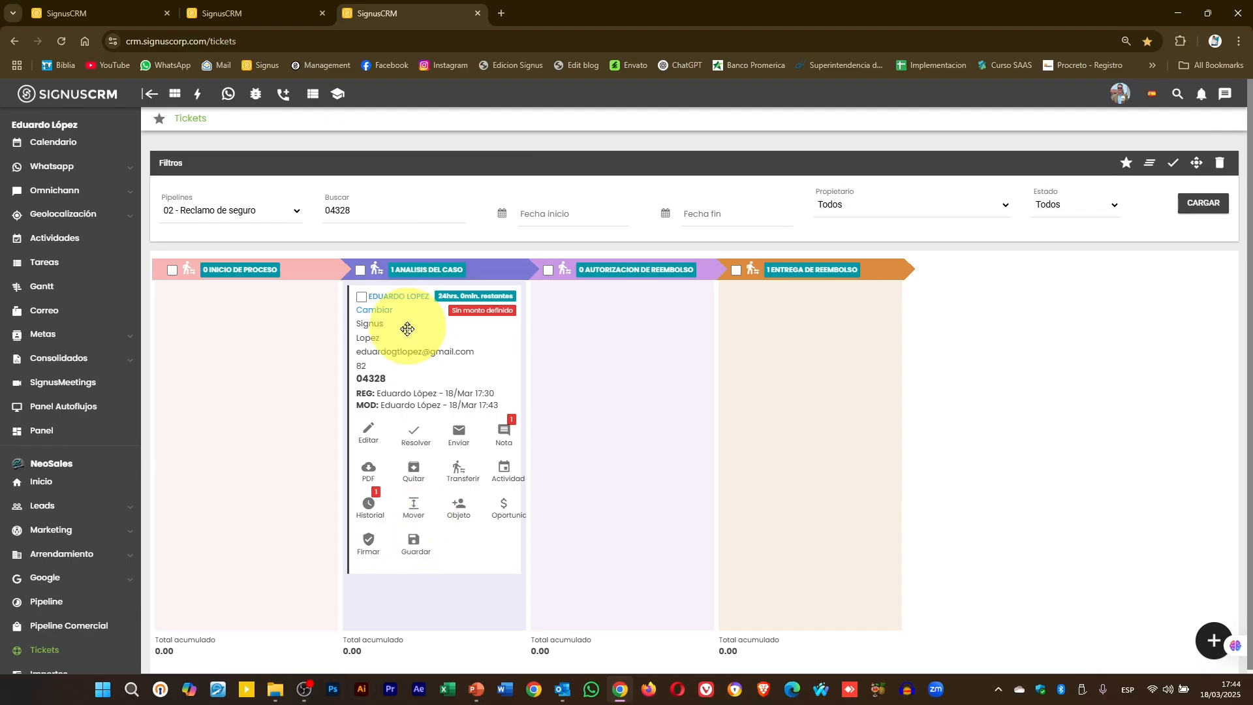
mouse_move(423, 346)
left_mouse_down()
mouse_move(460, 340)
mouse_move(408, 339)
left_mouse_up()
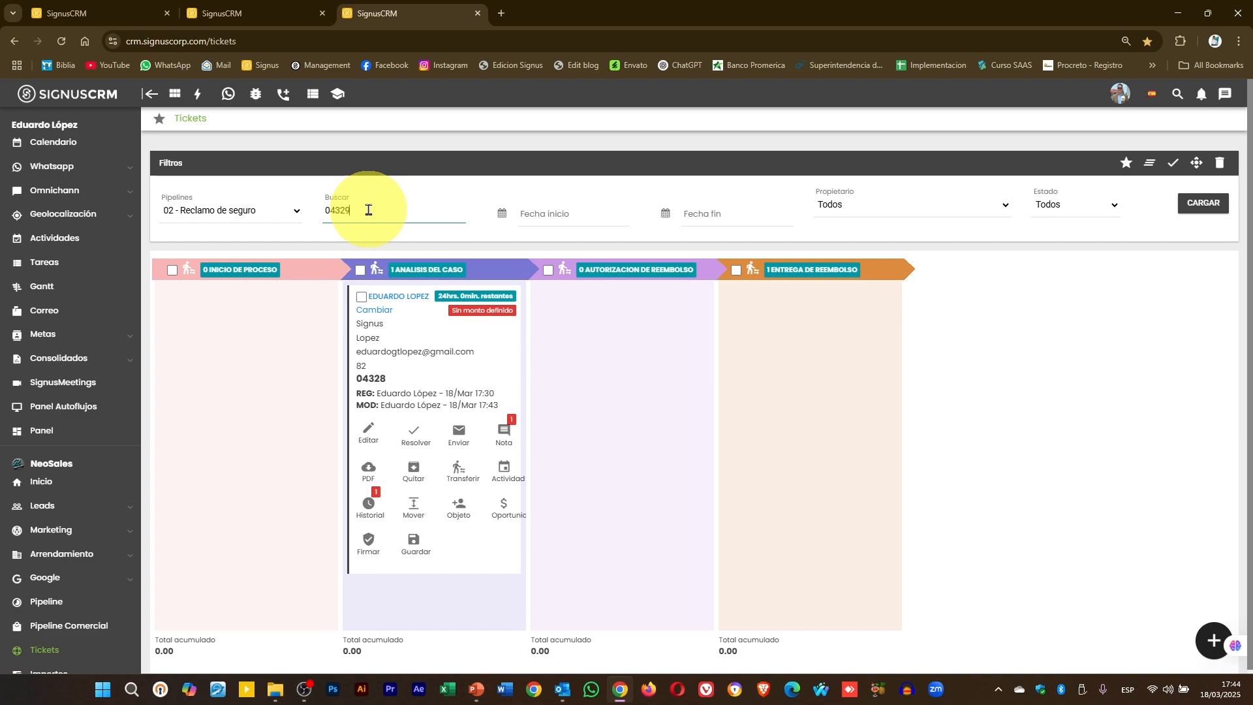
key("Return")
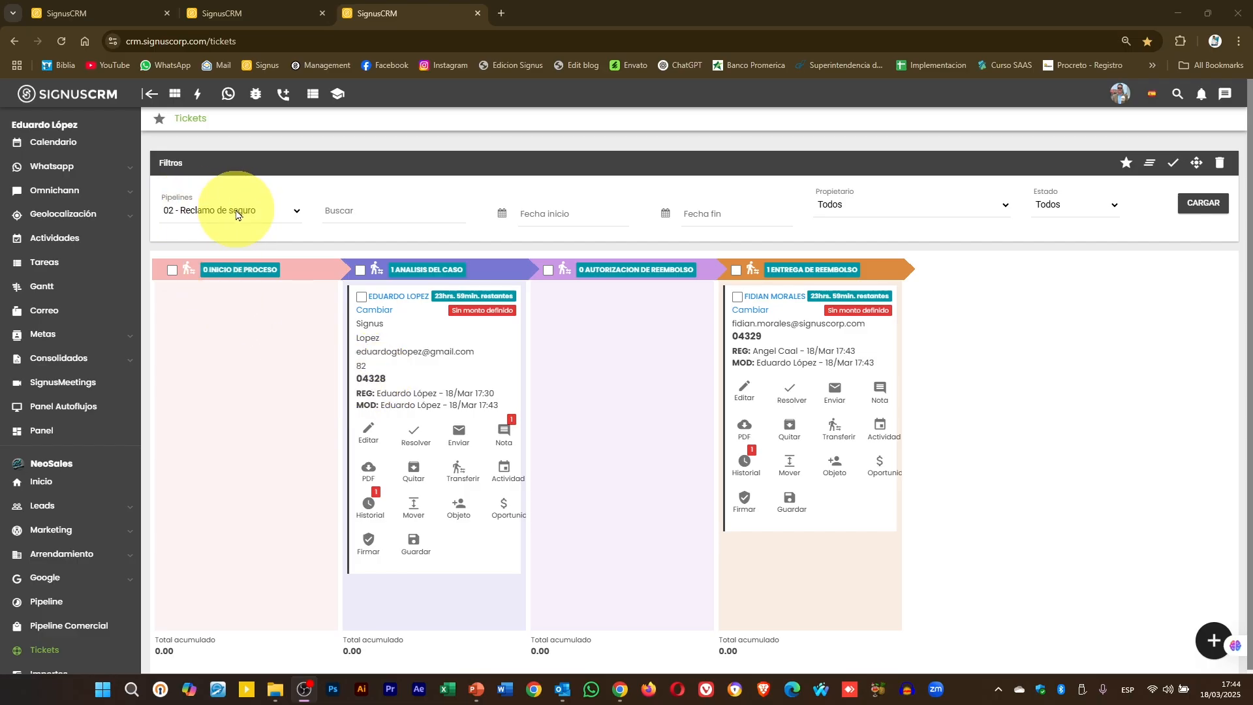
- Set the 02 - Reclamo de seguro model's Abreviatura to RS and Correlativo to 000001, then return to Tickets
left_click(285, 9)
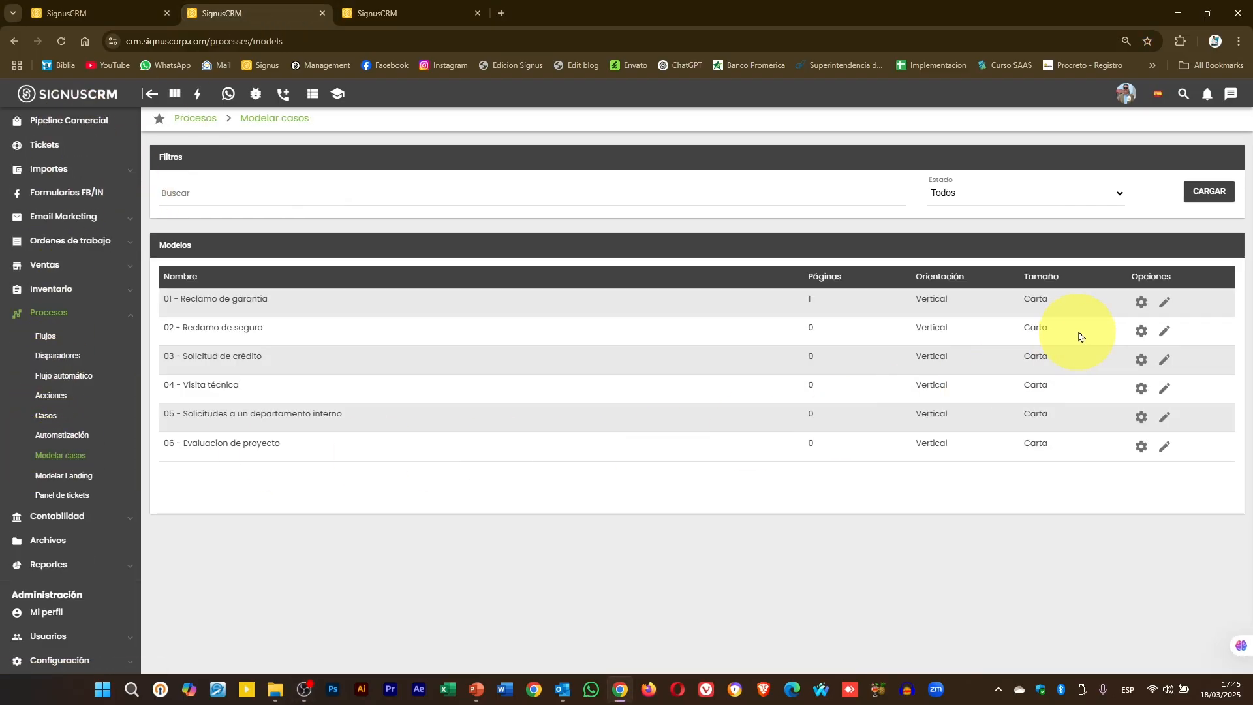
left_click(1140, 303)
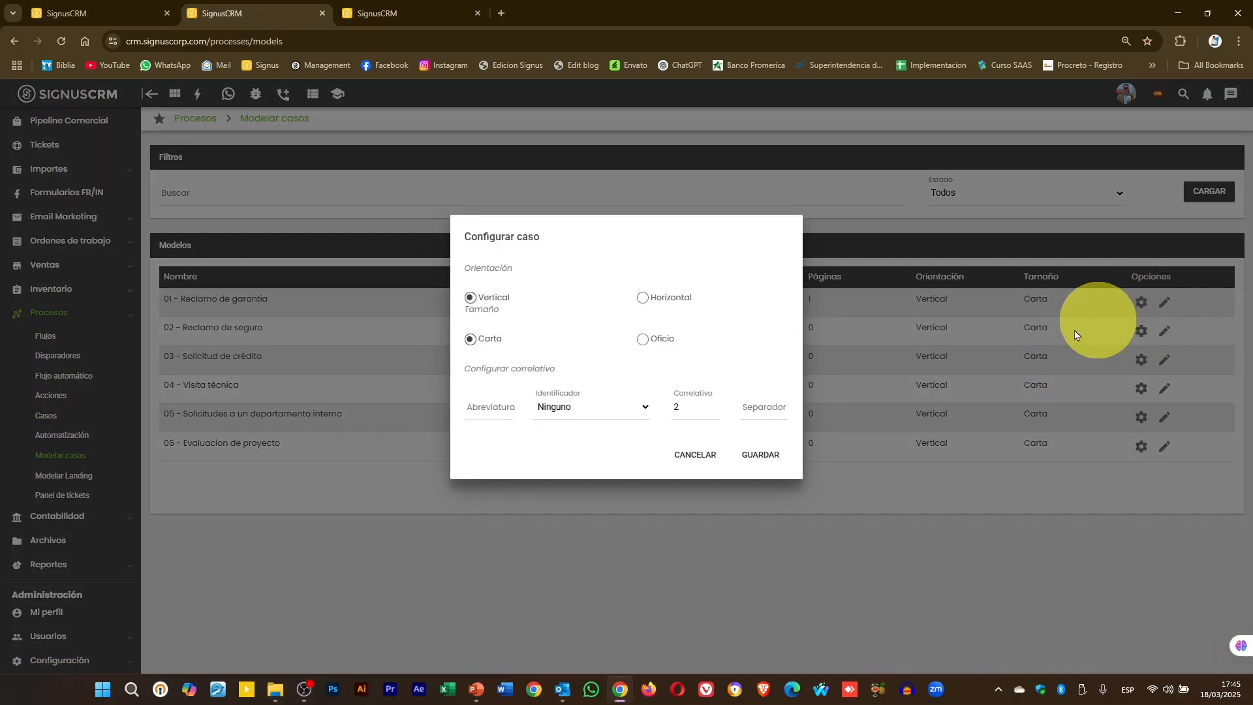
left_click(500, 411)
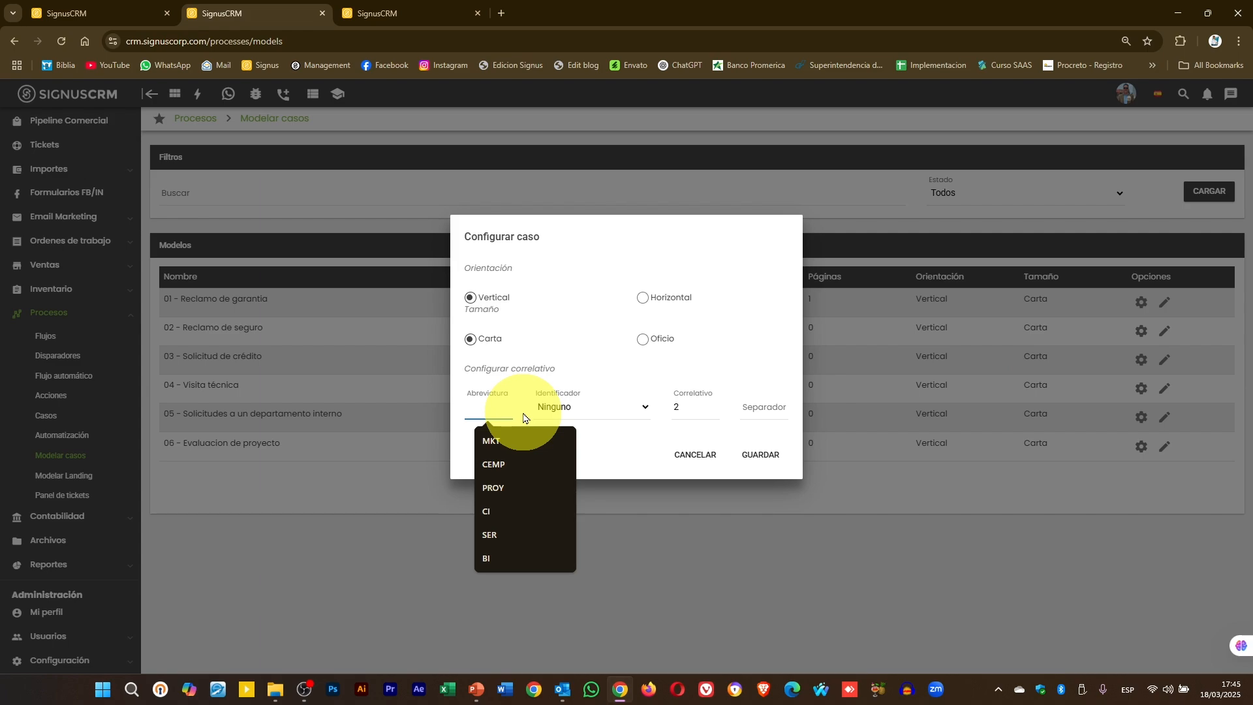
type("RS")
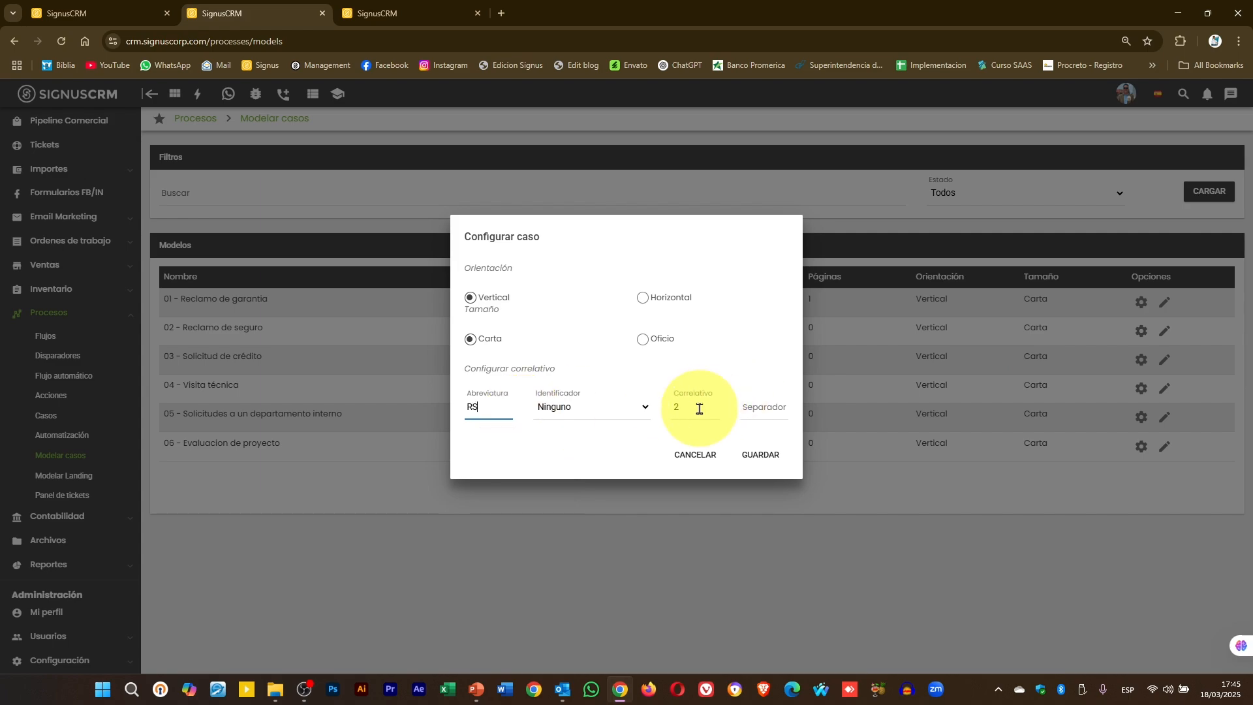
double_click(678, 408)
type("0")
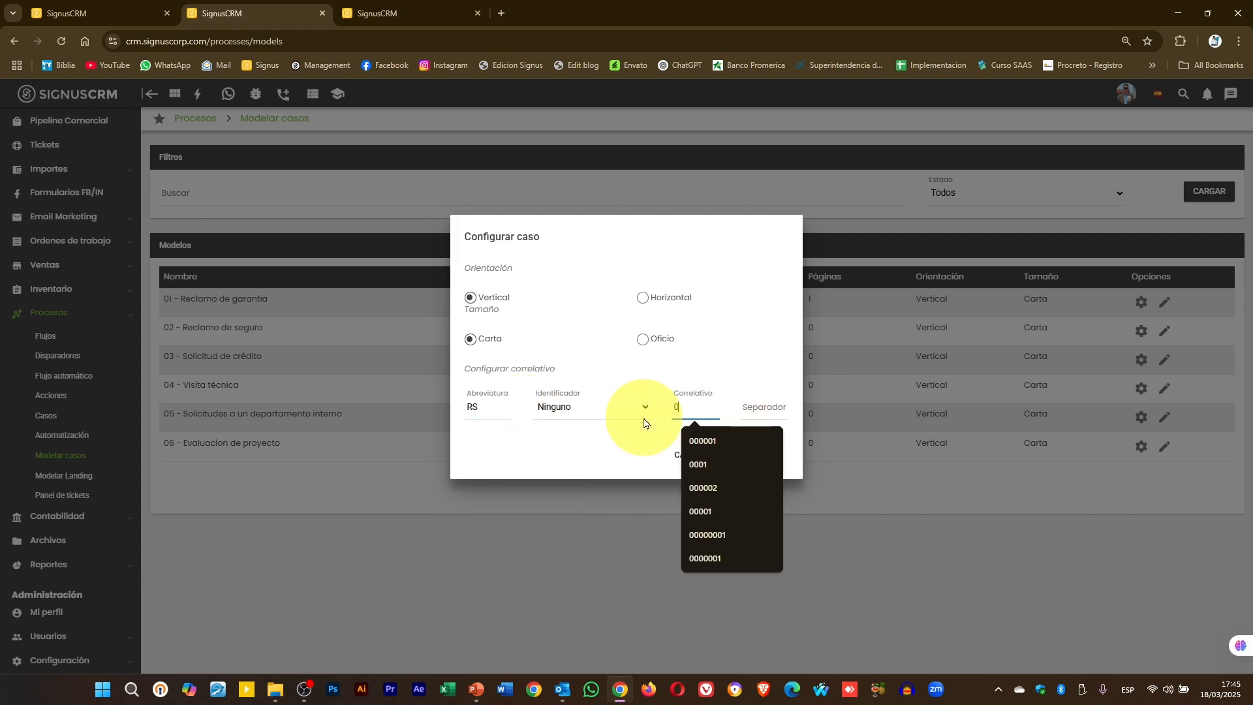
type("00001")
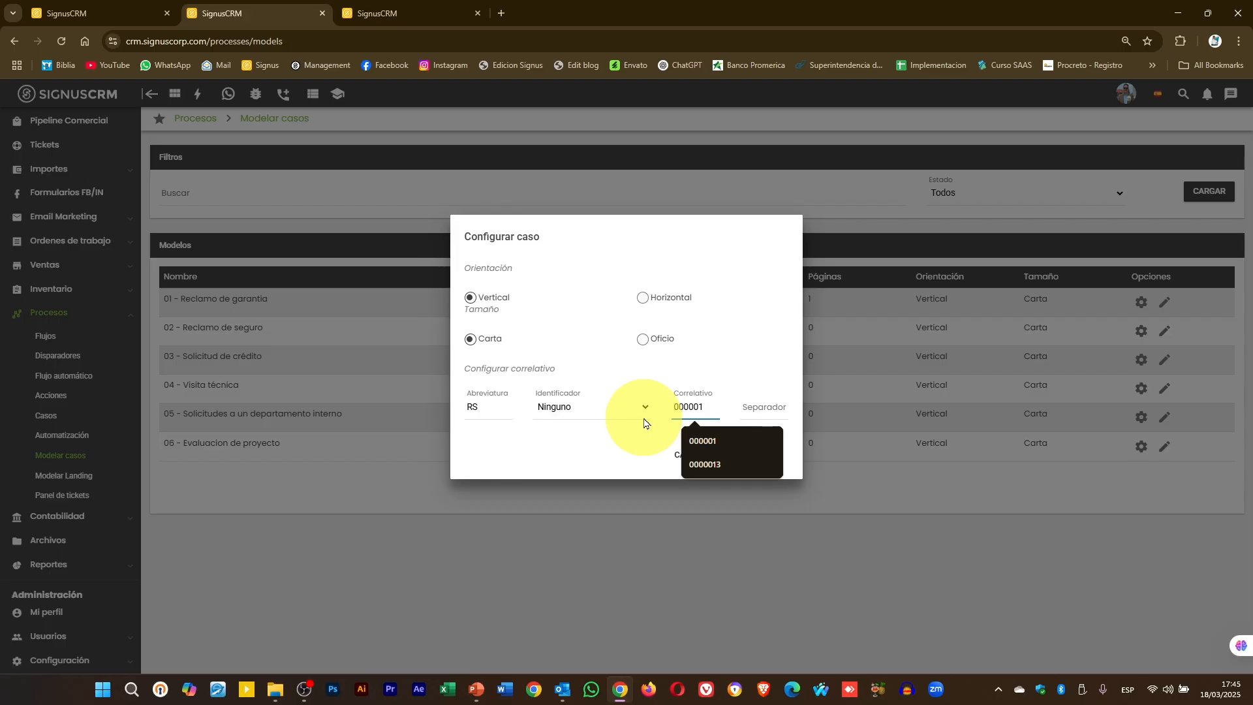
left_click(774, 301)
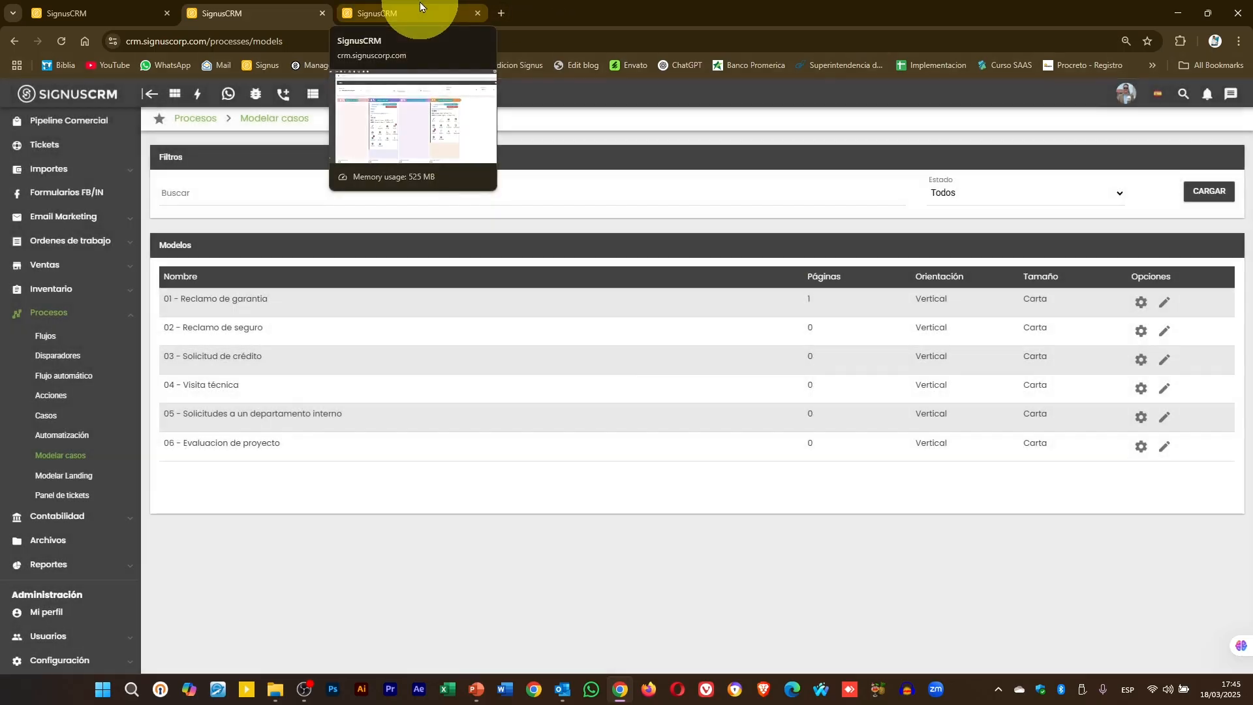
left_click(420, 7)
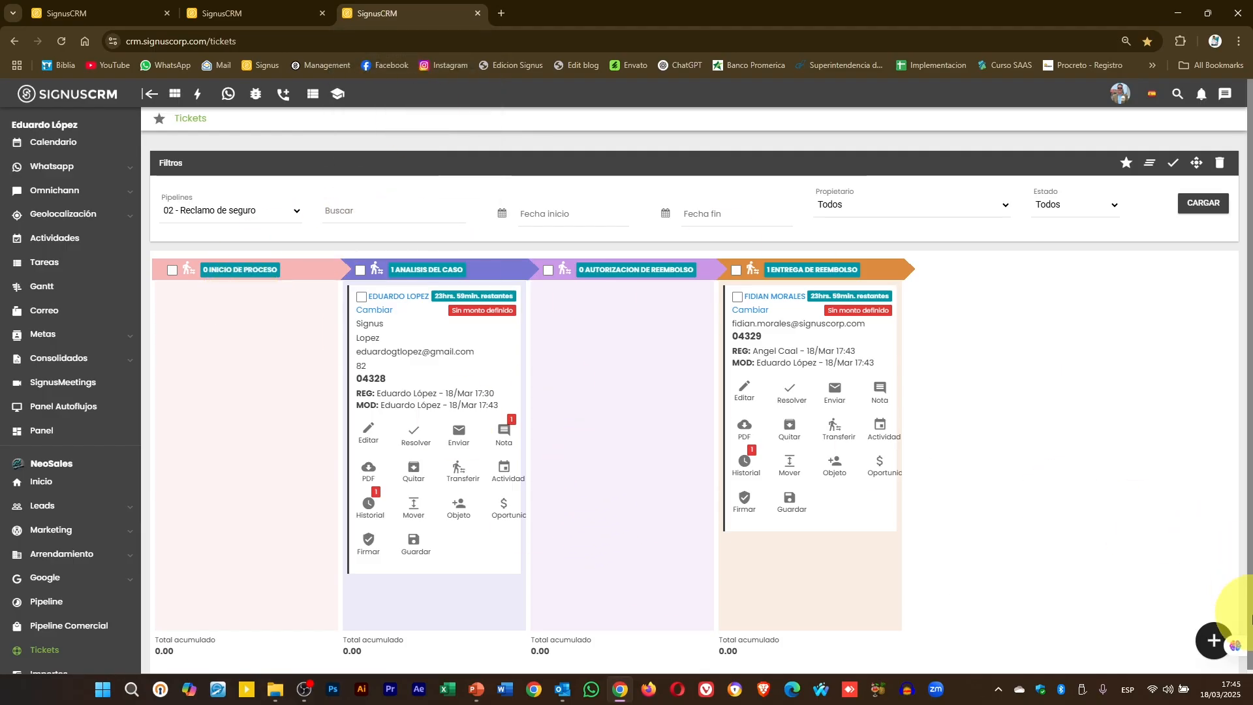
- Create a new case and enter ADFADF as first name and first surname in its form
left_click(1214, 639)
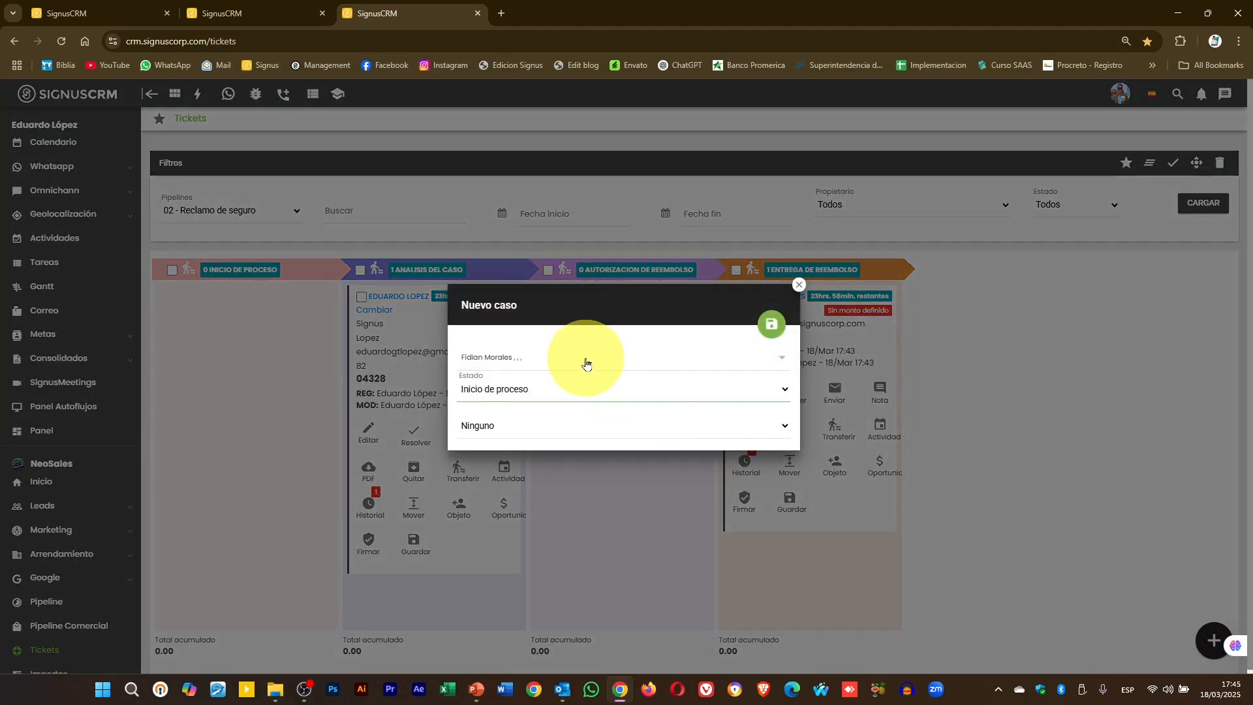
left_click(771, 324)
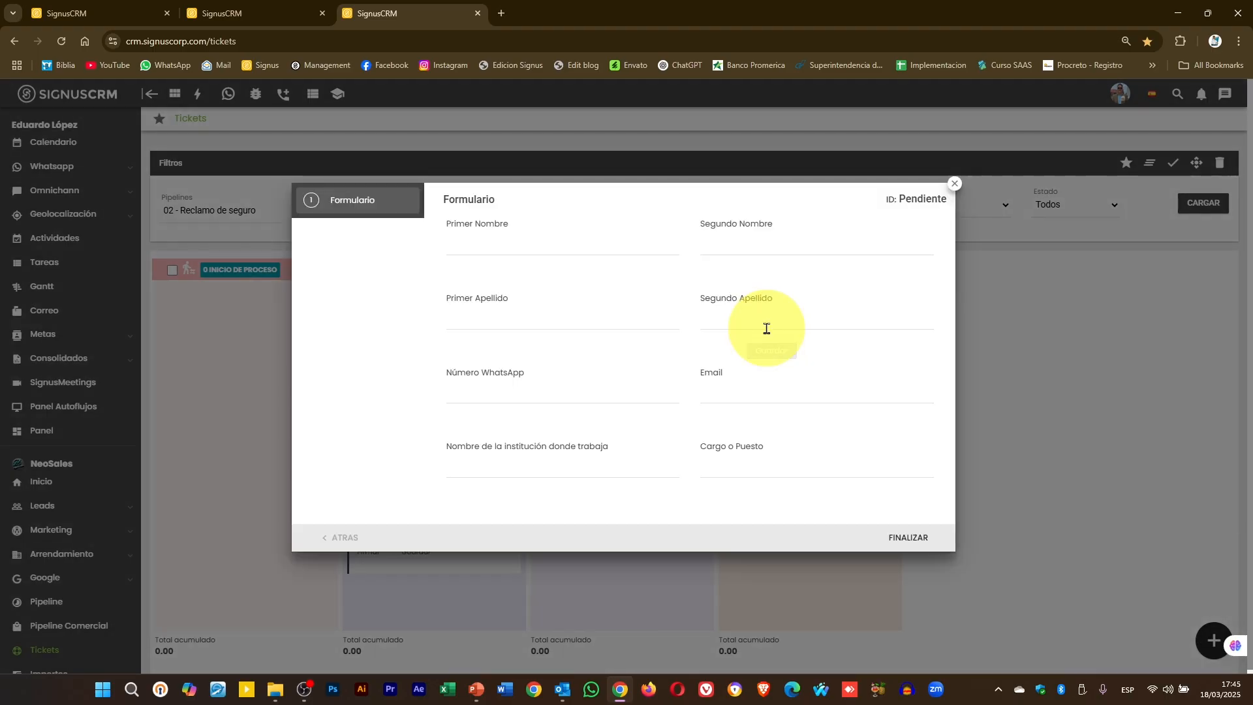
left_click(526, 244)
type("ADFADF")
left_click(506, 314)
type("ADFADF")
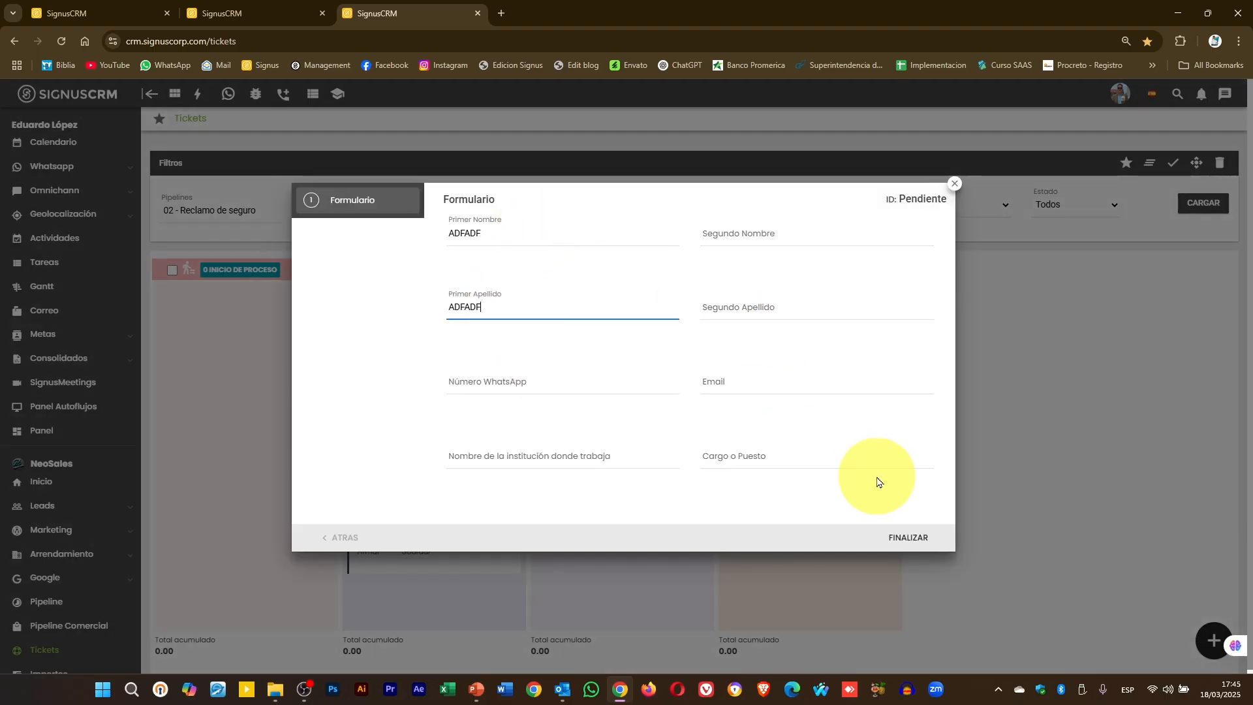
left_click(914, 547)
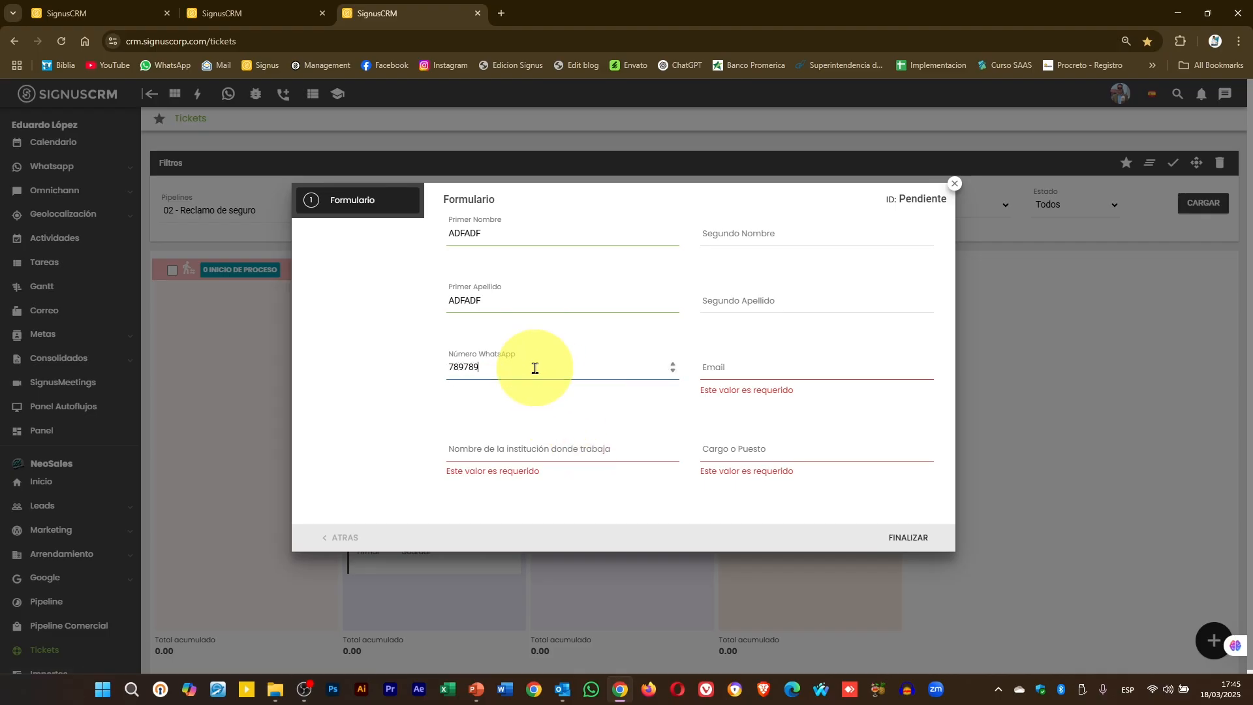
- Retype the contact's e-mail, enter 'a' as the institution, and submit the form with FINALIZAR
left_click(787, 370)
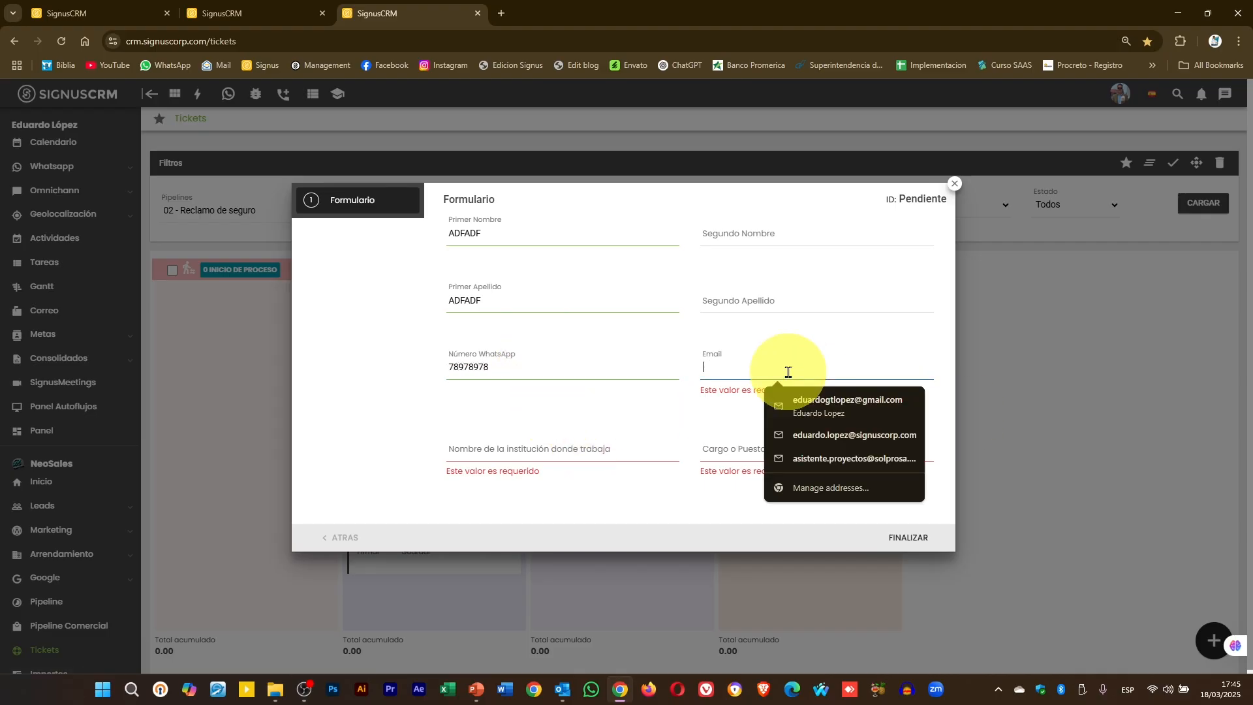
type("DDE")
key("BackSpace")
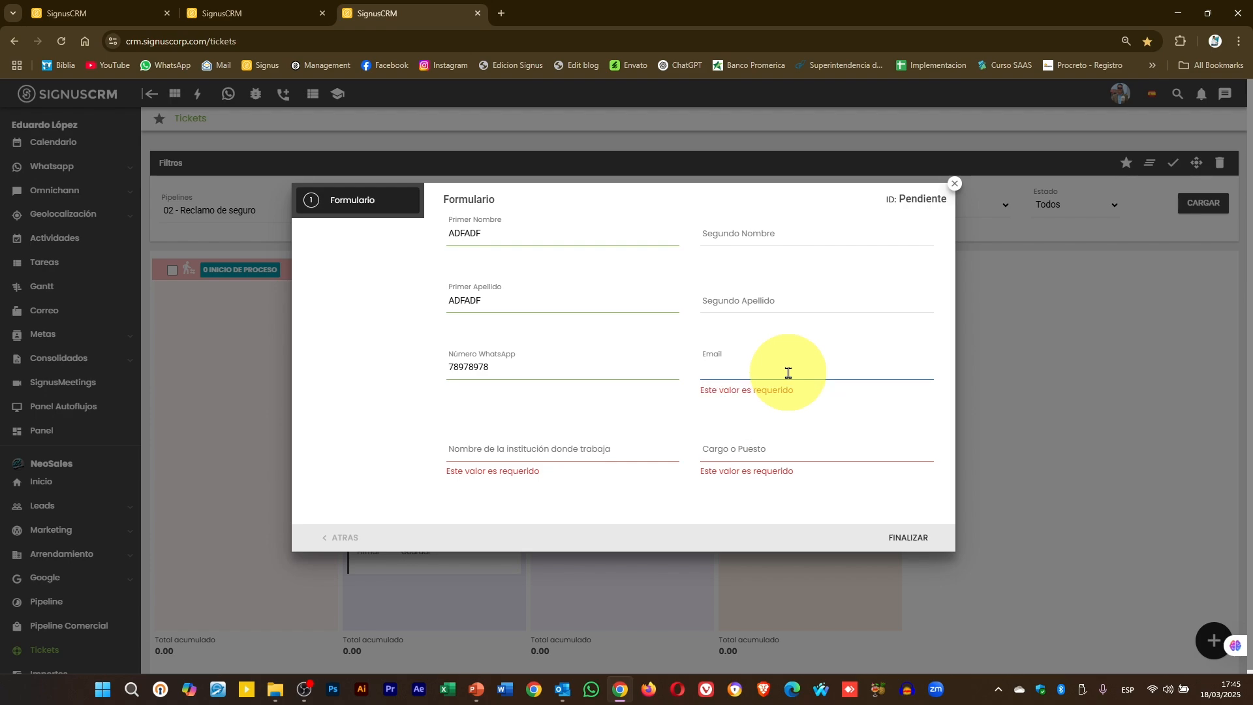
type("DE@GAMIL.COM")
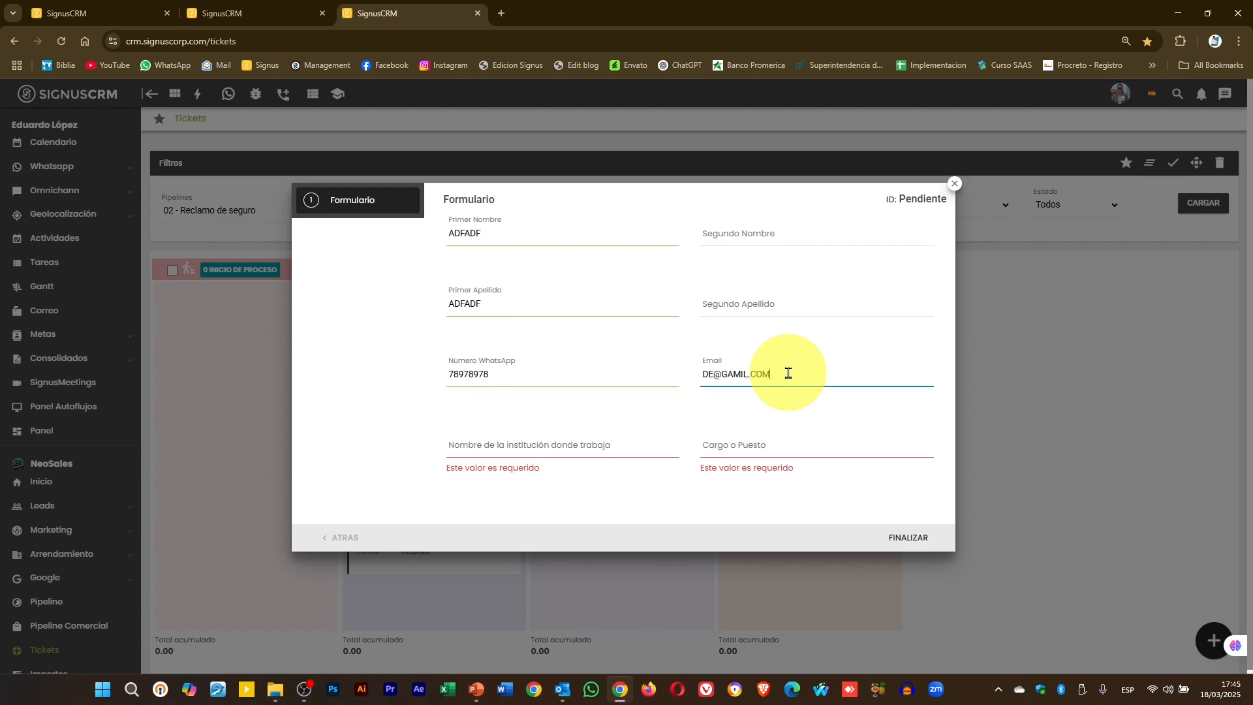
key("BackSpace")
key("BackSpace")
key("BackSpace")
key("BackSpace")
key("BackSpace")
key("BackSpace")
left_click(600, 460)
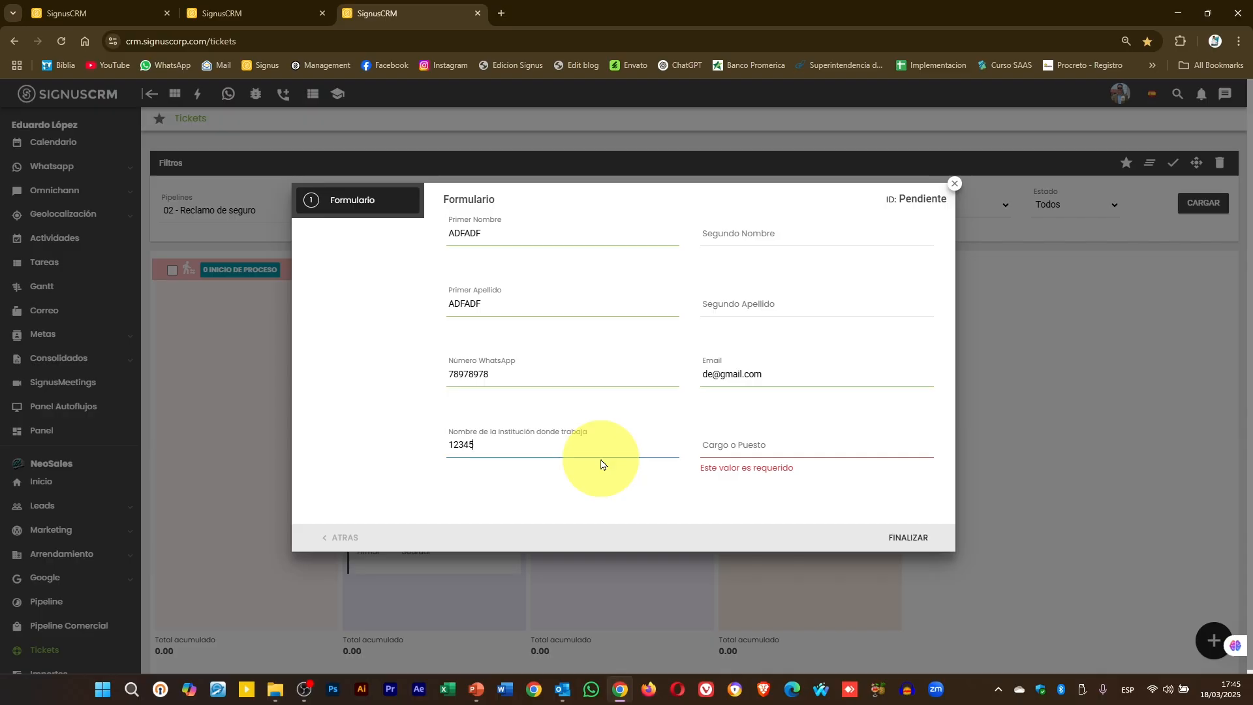
type("abc")
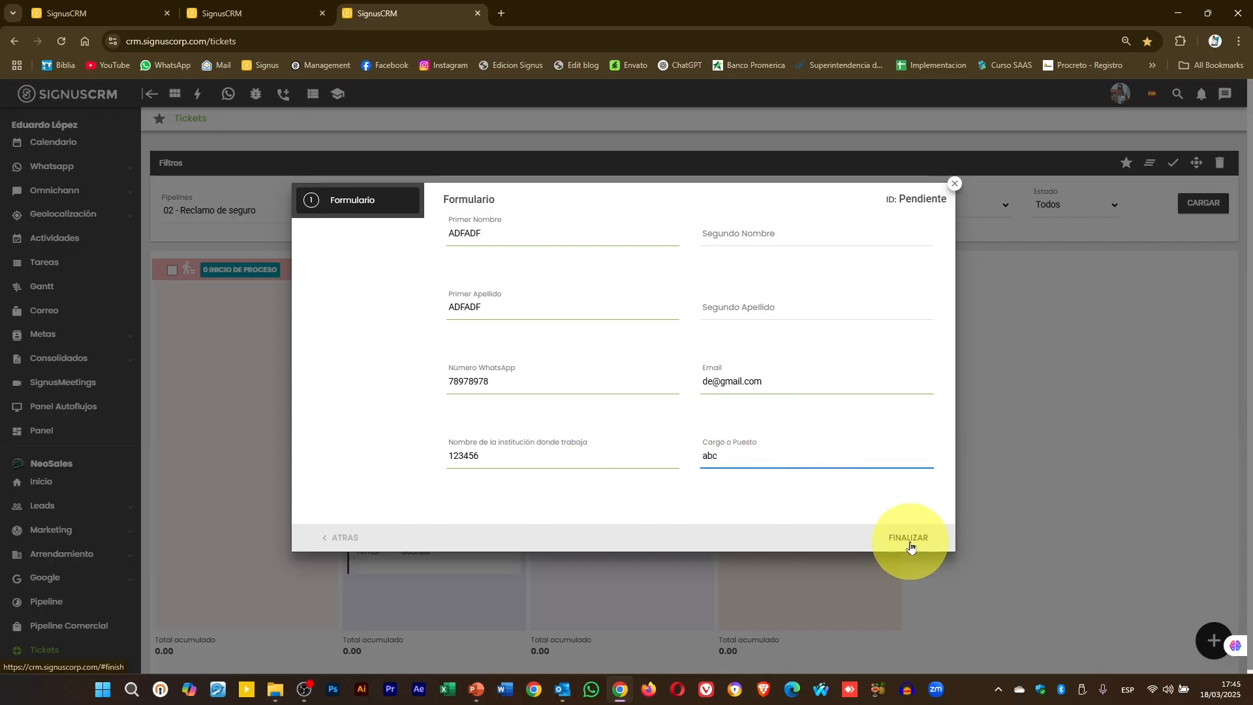
left_click(909, 538)
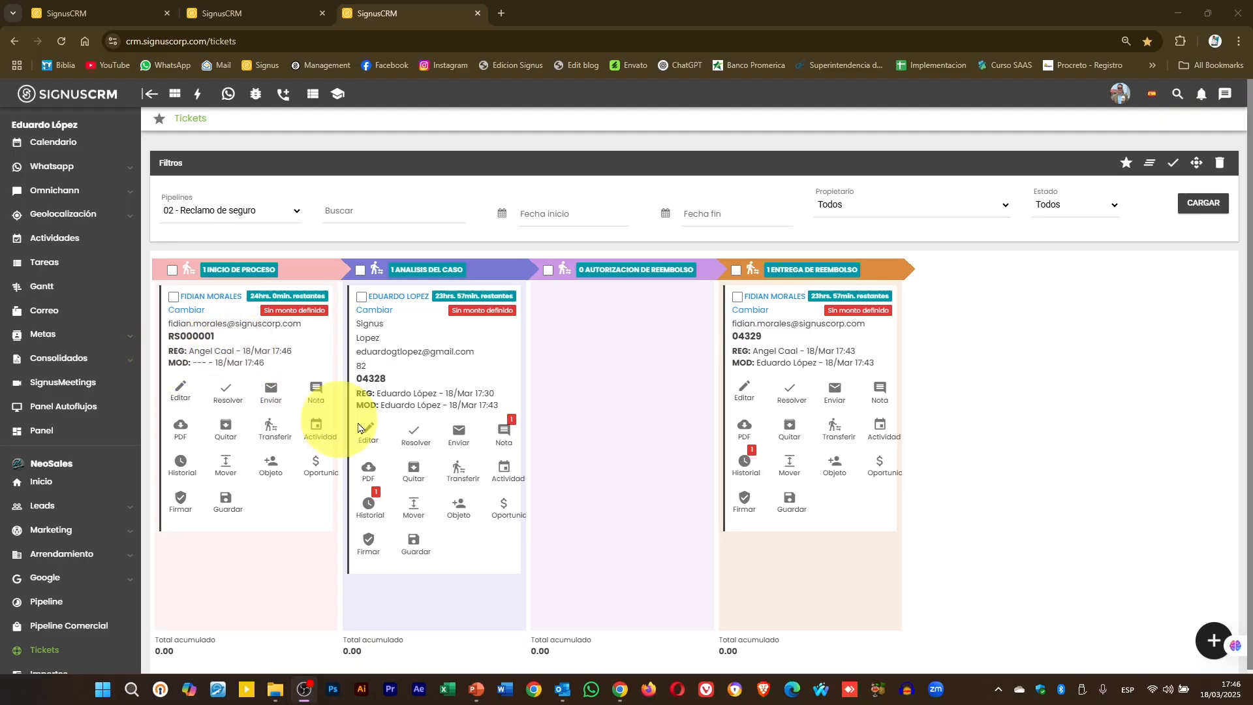
- Create a new case for a lead found in Buscar lead, save it, and submit its Formulario
mouse_move(411, 350)
left_mouse_down()
mouse_move(481, 350)
mouse_move(413, 344)
left_mouse_up()
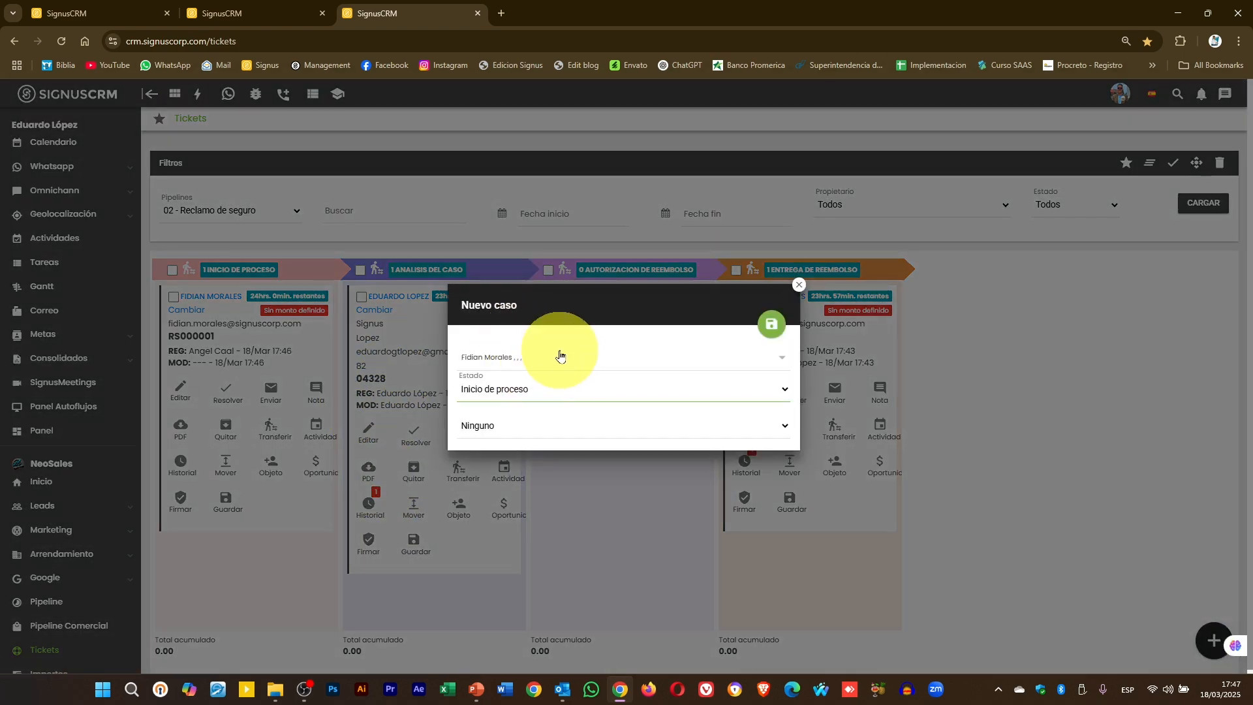
left_click(560, 354)
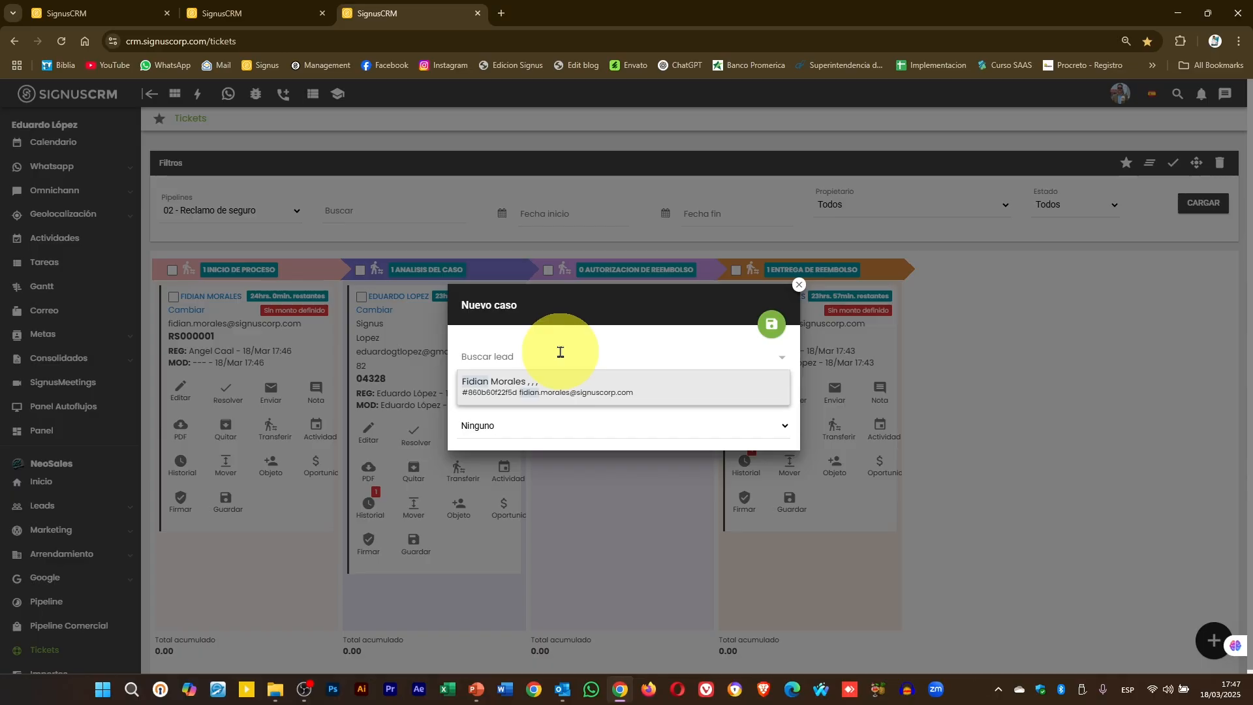
type("eduardo")
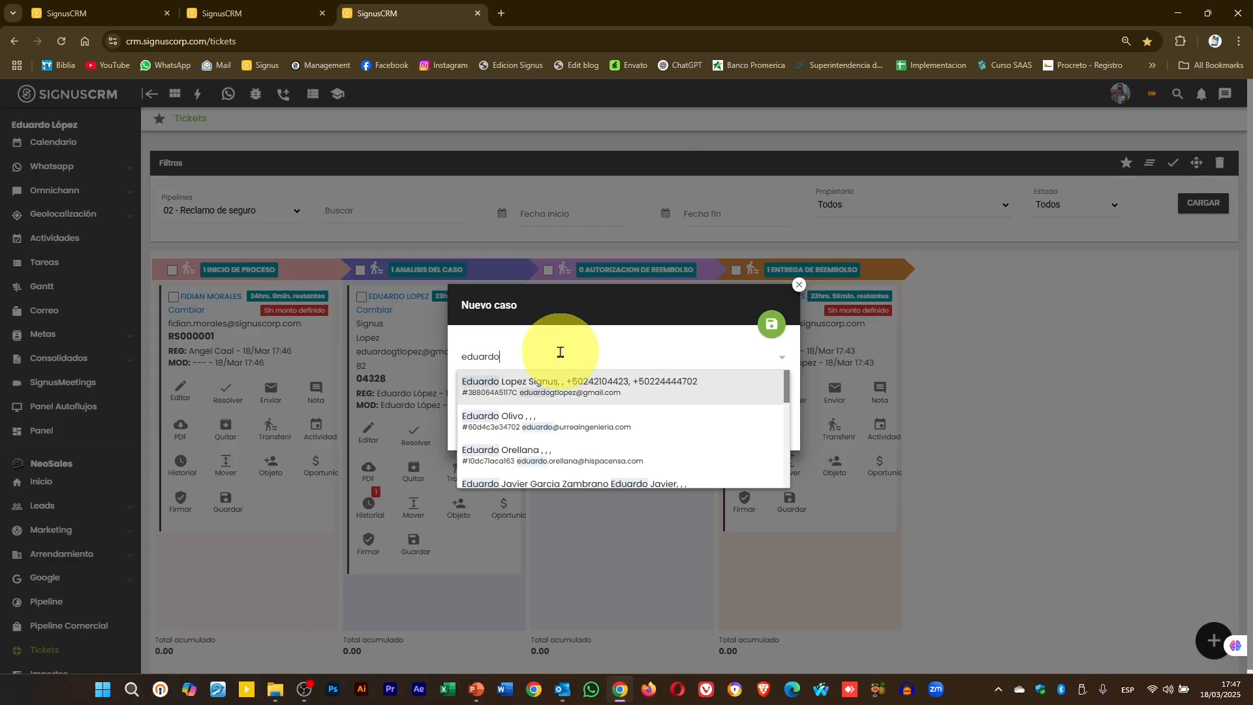
type("gt")
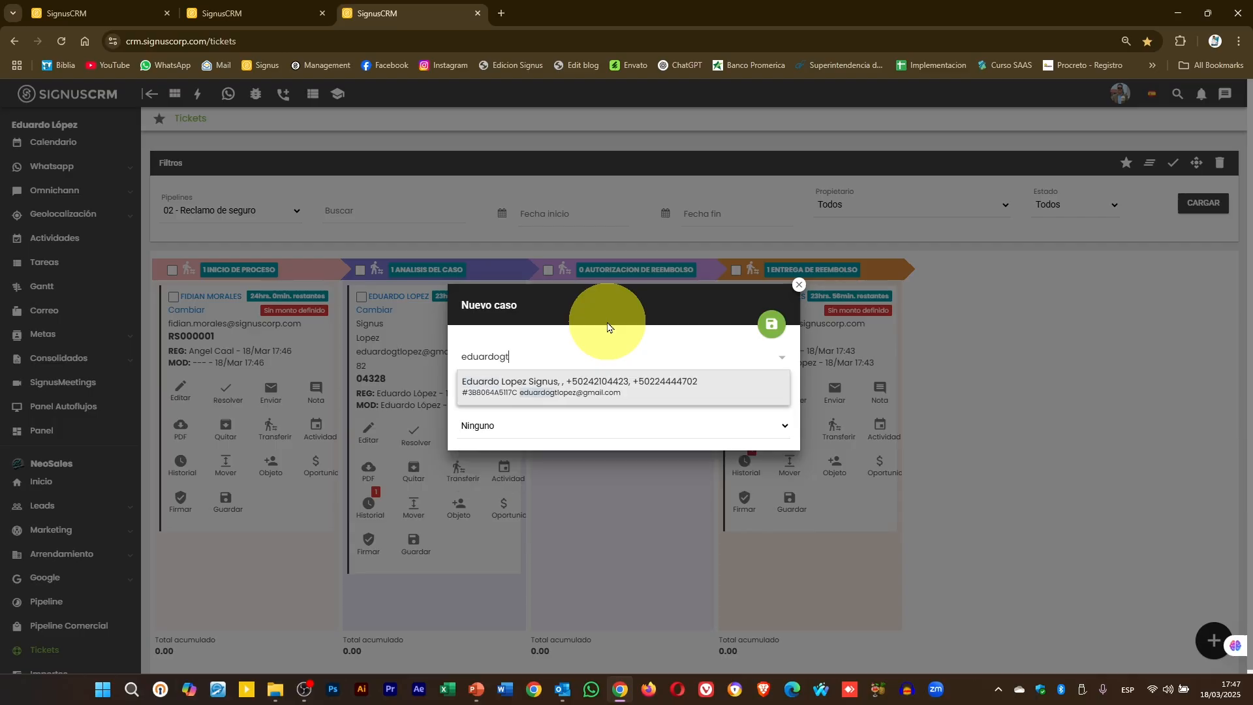
left_click(522, 390)
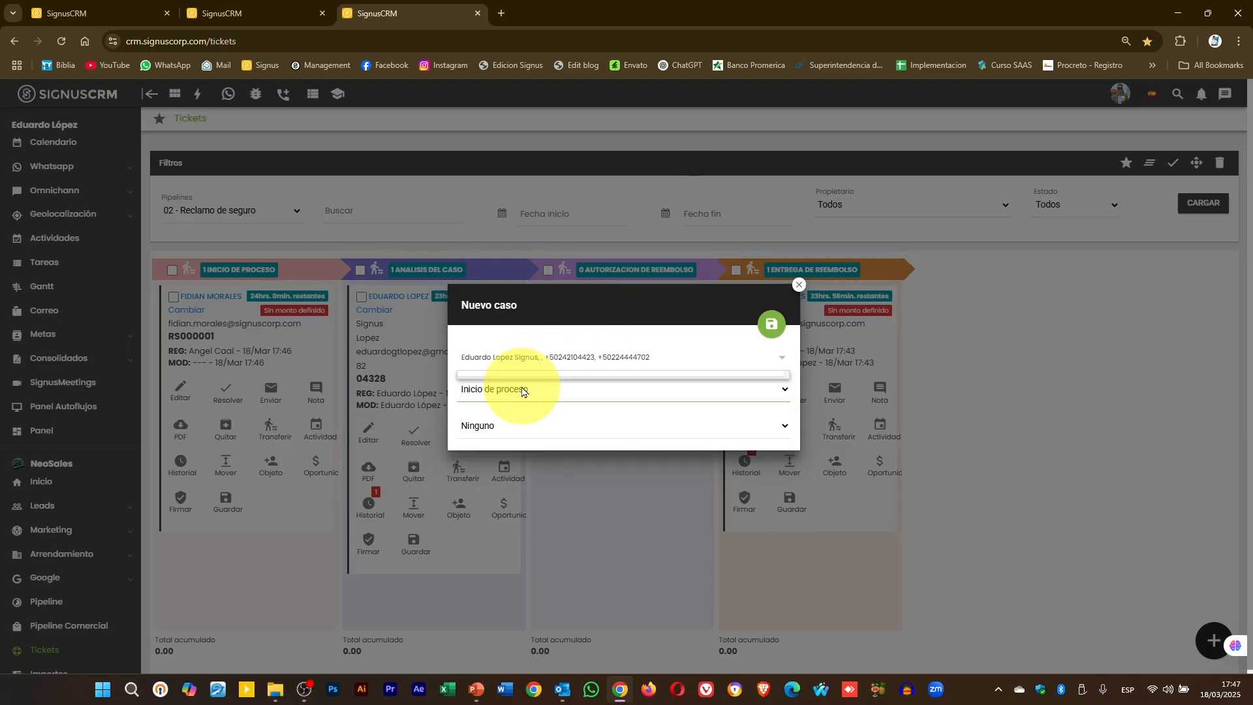
left_click(771, 330)
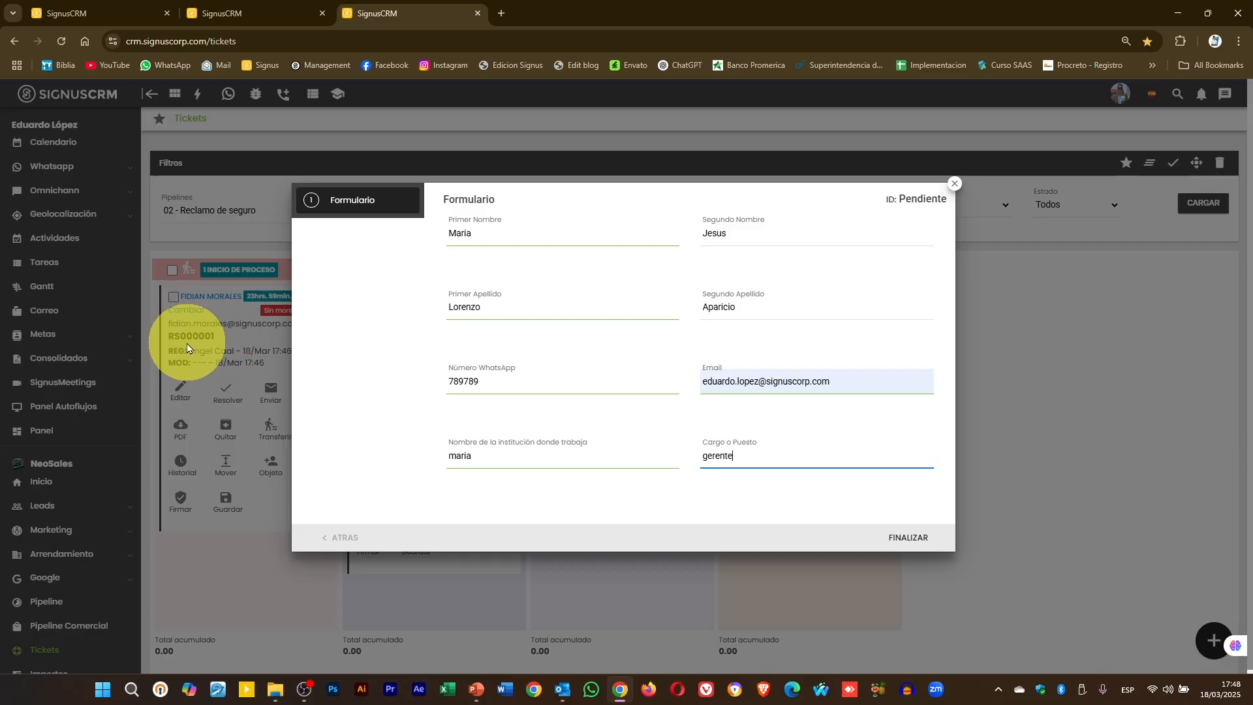
left_click(903, 538)
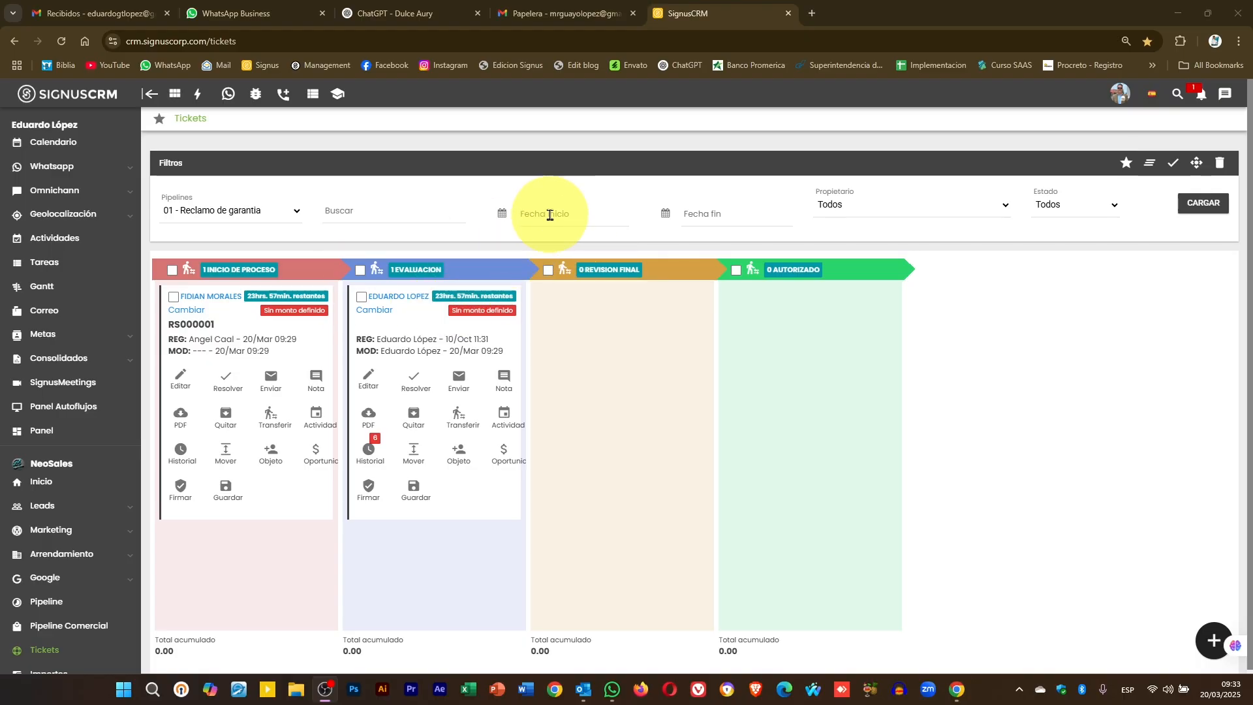
left_click(549, 215)
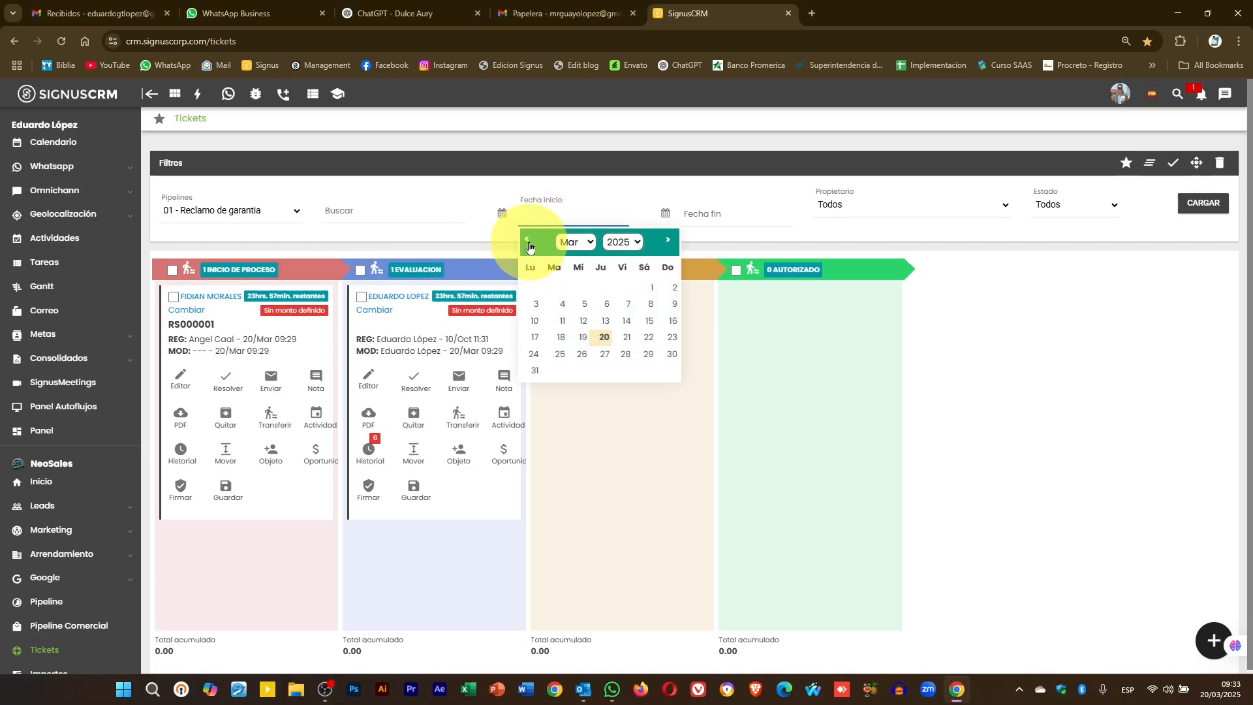
left_click(529, 247)
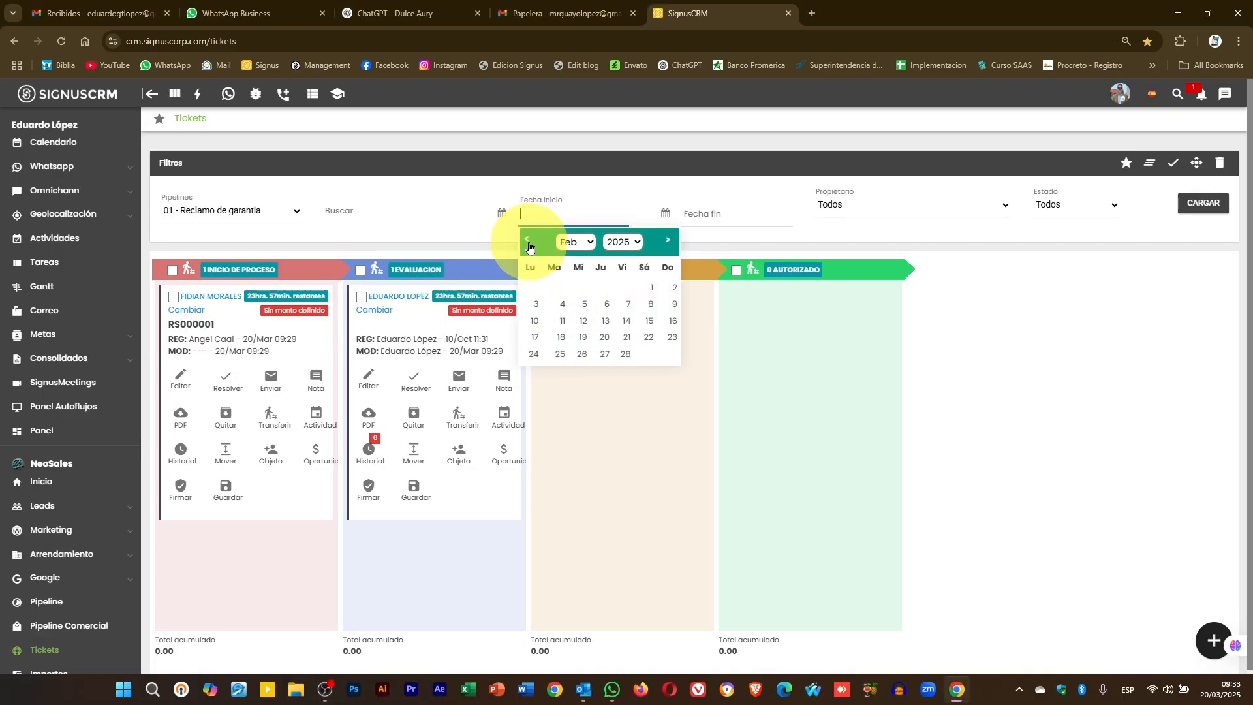
left_click(661, 247)
left_click(599, 338)
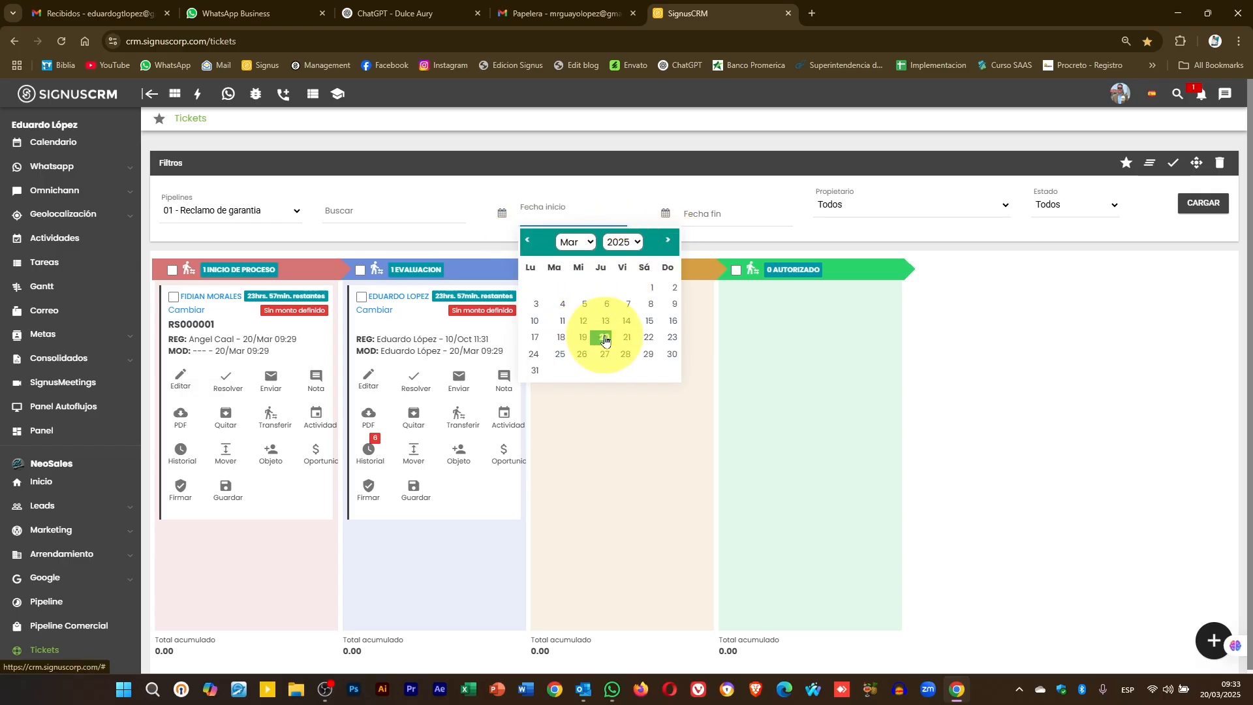
left_click(712, 218)
left_click(762, 339)
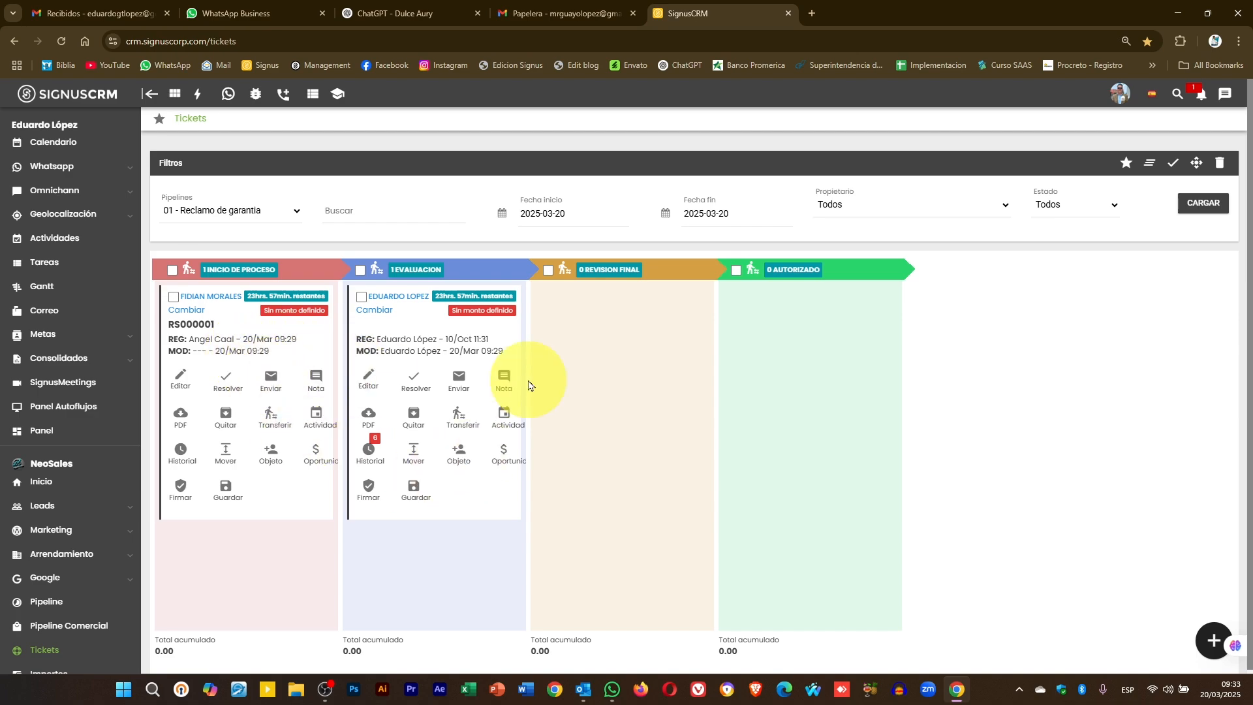
left_click(1207, 209)
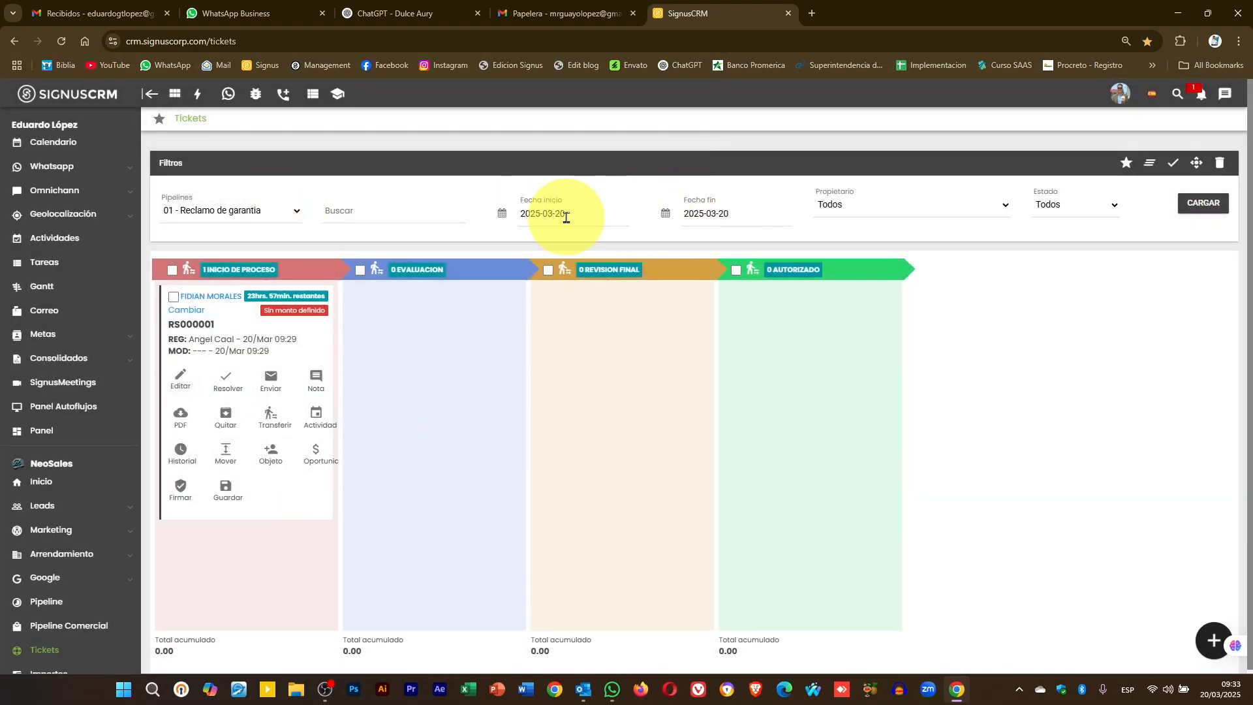
left_click(593, 213)
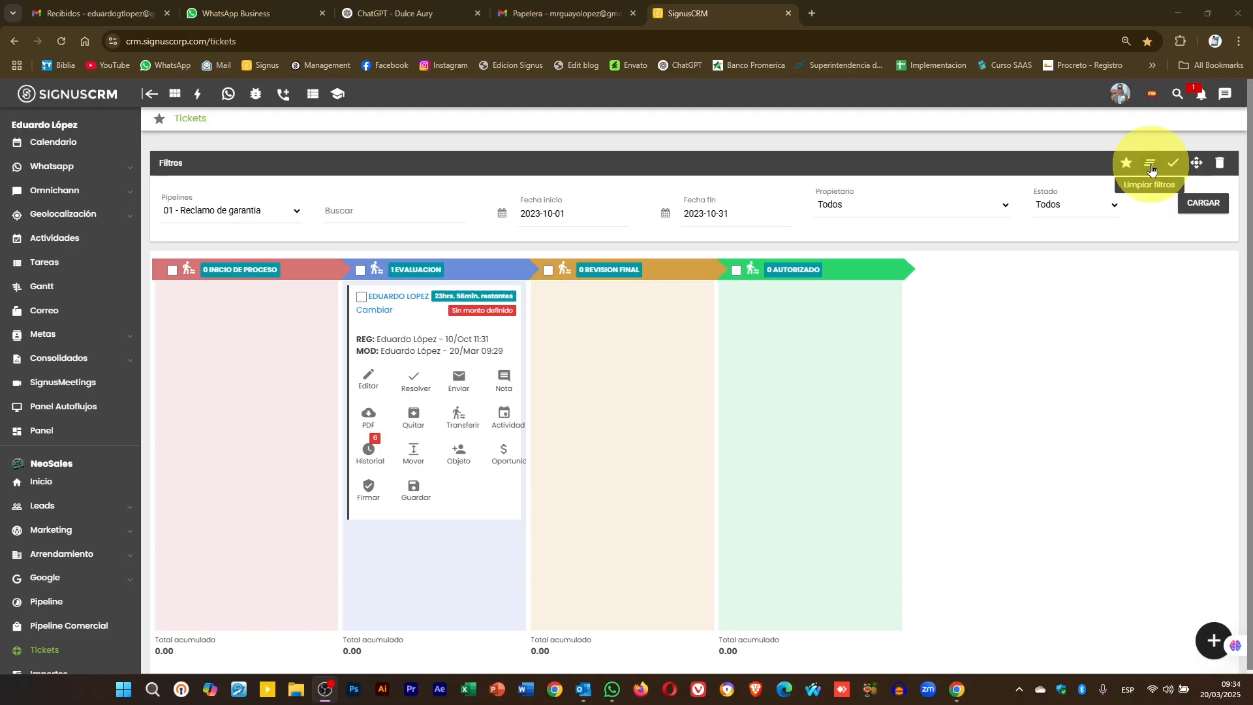
left_click(1151, 169)
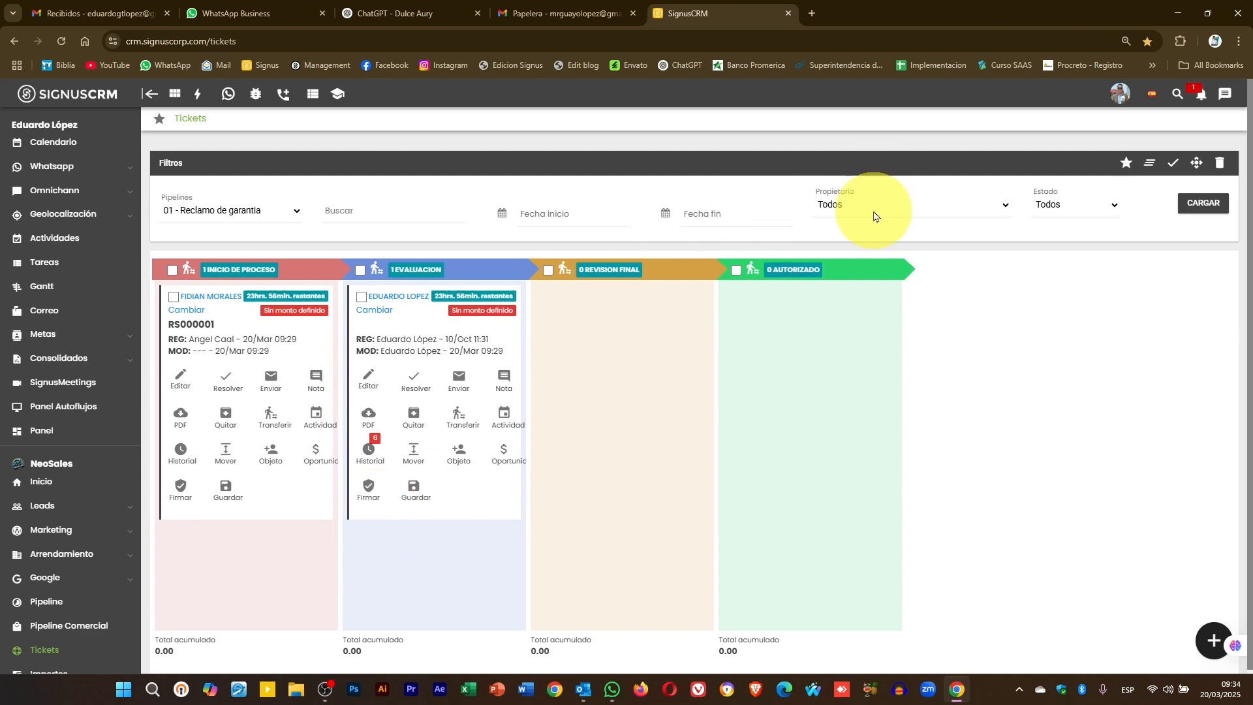
left_click(830, 208)
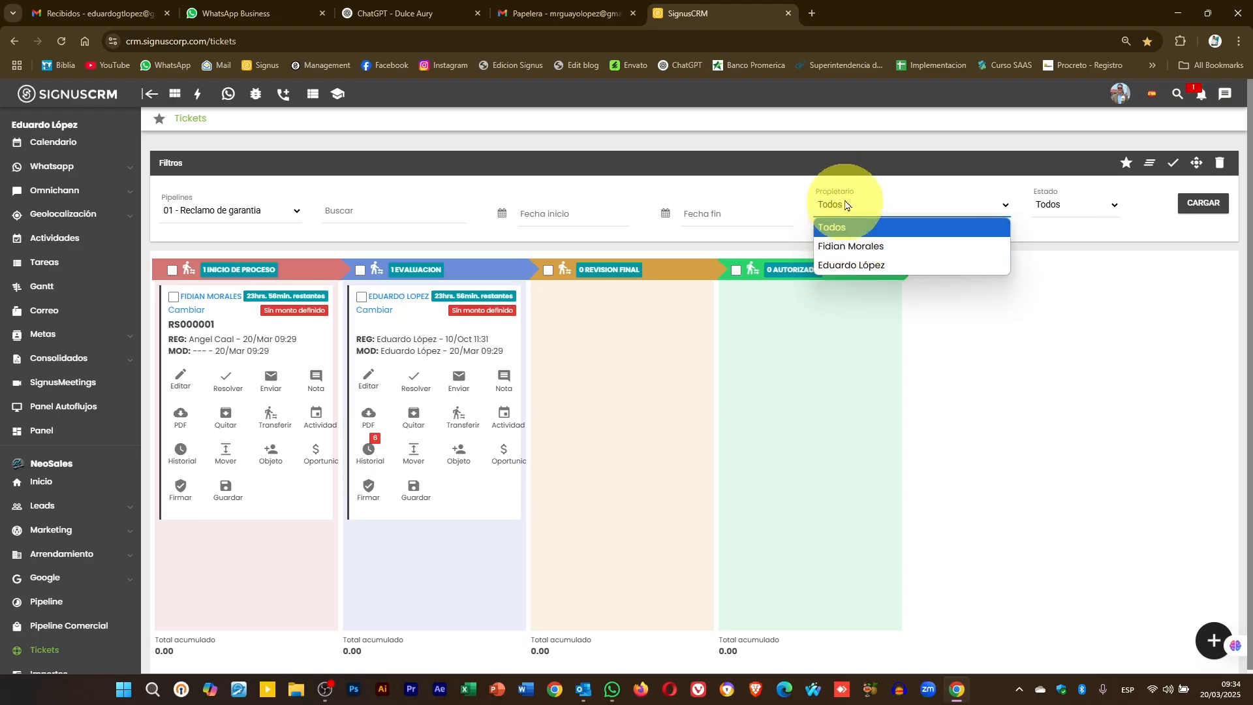
left_click(869, 201)
left_click(870, 201)
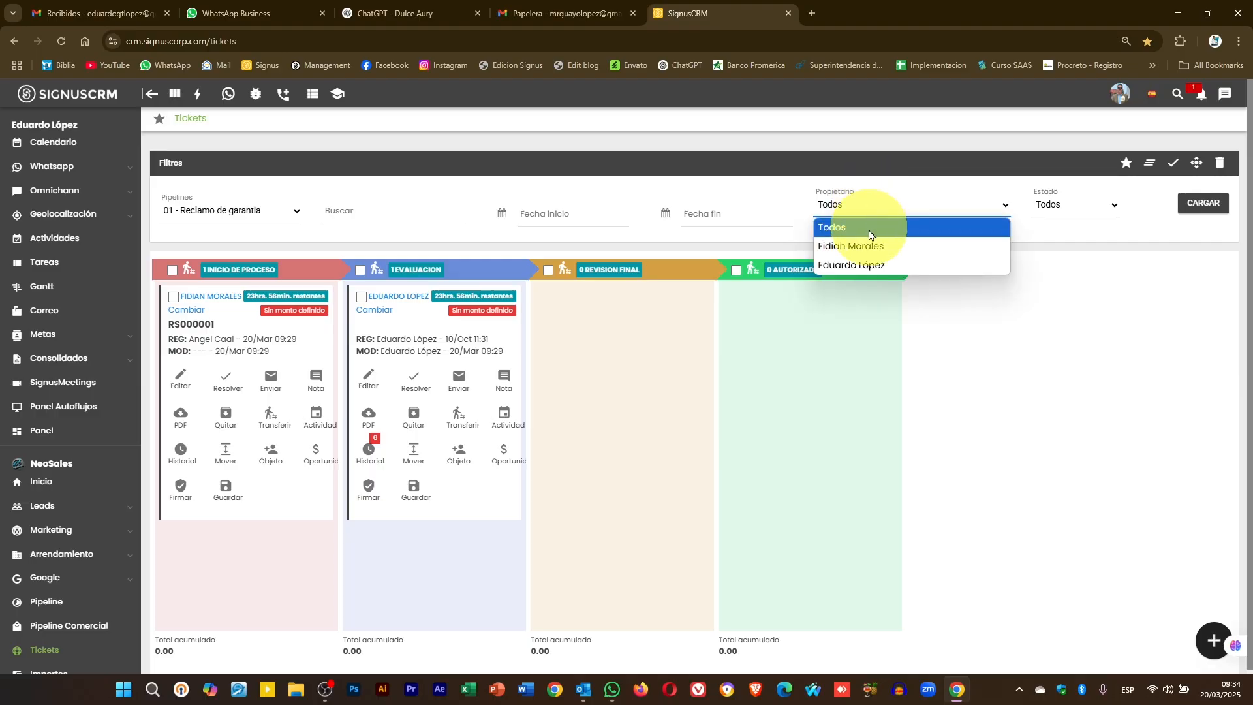
left_click(875, 267)
left_click(1226, 201)
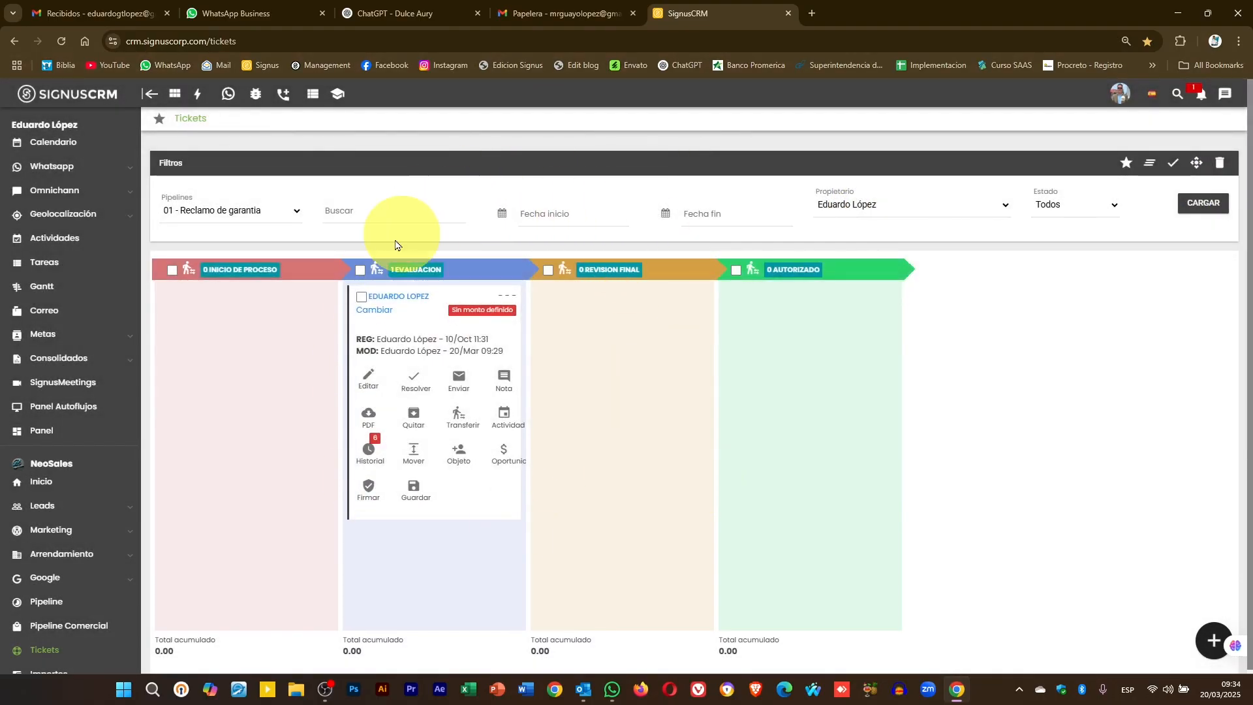
left_click(884, 204)
left_click(855, 243)
left_click(1220, 205)
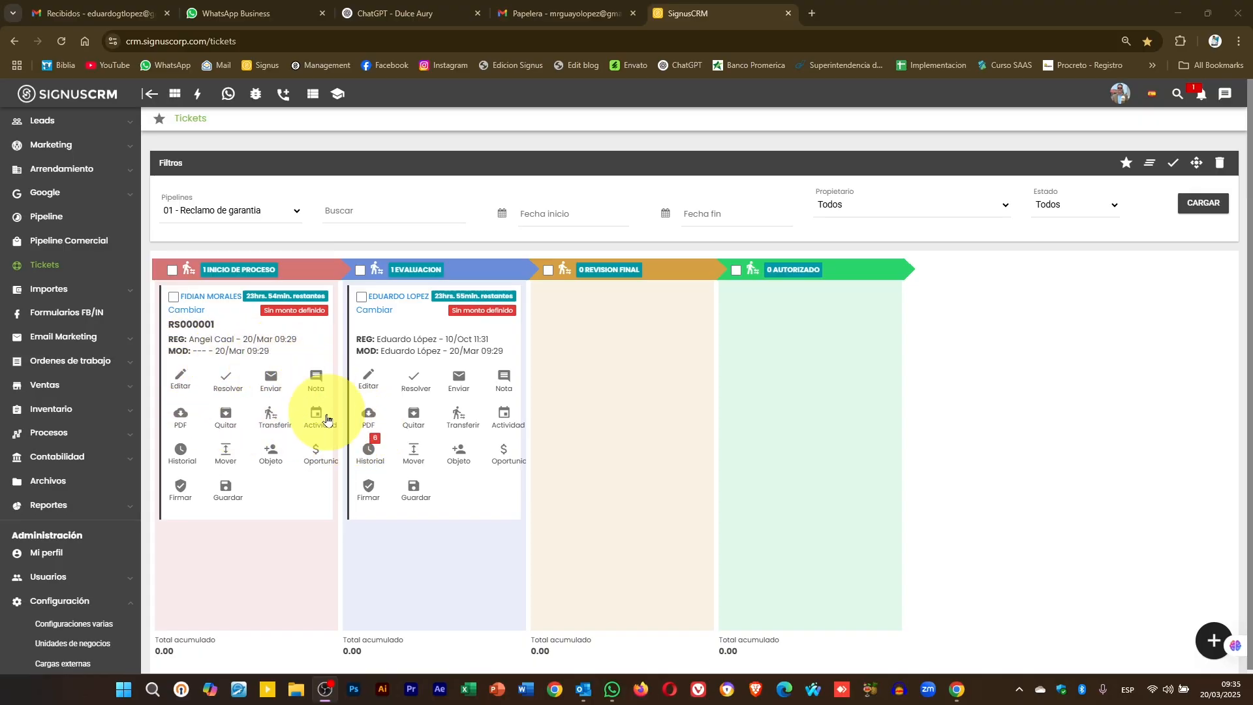
- Move RS000001 through Evaluacion and Revision final back to Inicio de proceso, then review its Historial
mouse_move(269, 346)
left_mouse_down()
mouse_move(315, 341)
mouse_move(262, 352)
left_mouse_up()
left_click(1204, 207)
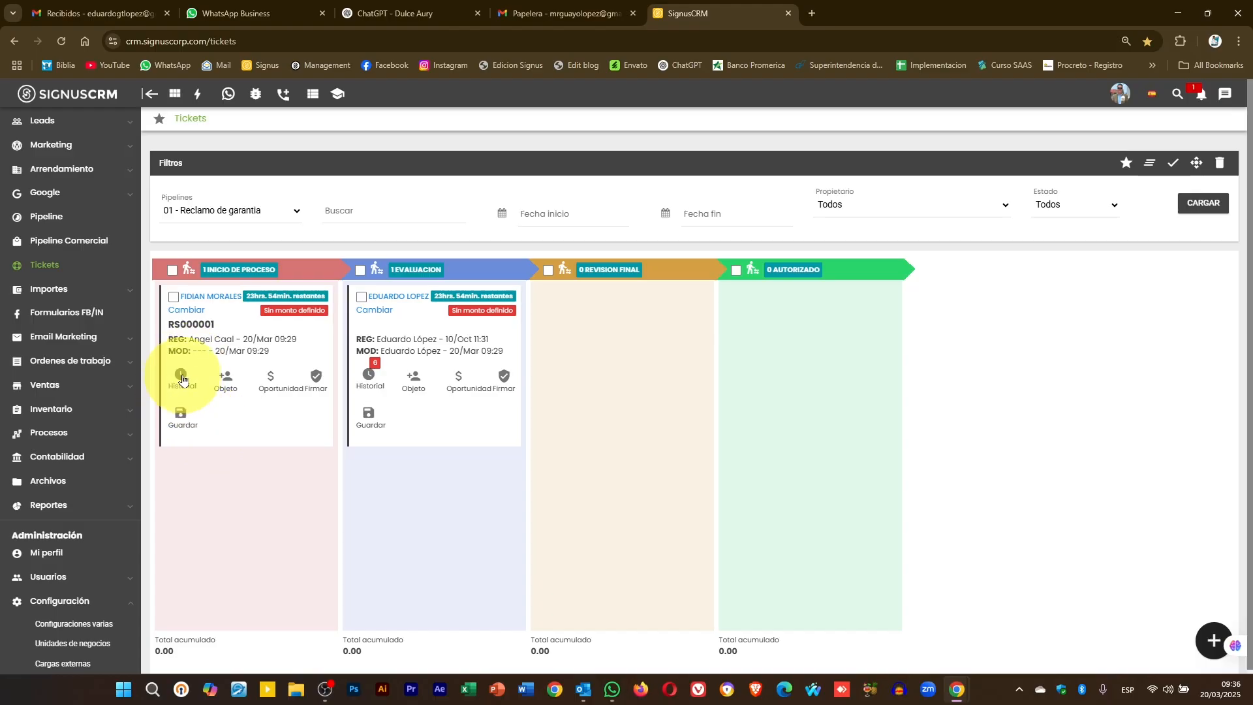
left_click_drag(221, 350, 400, 358)
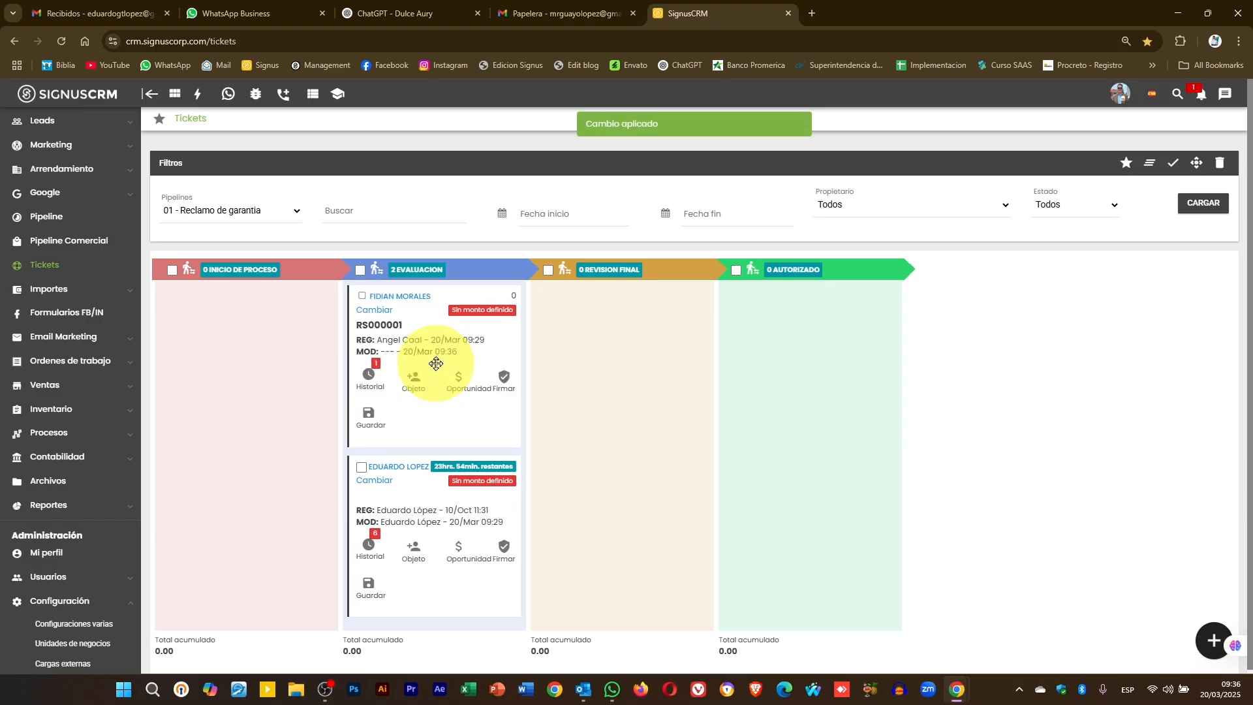
left_click_drag(394, 338, 624, 329)
left_click_drag(624, 328, 237, 442)
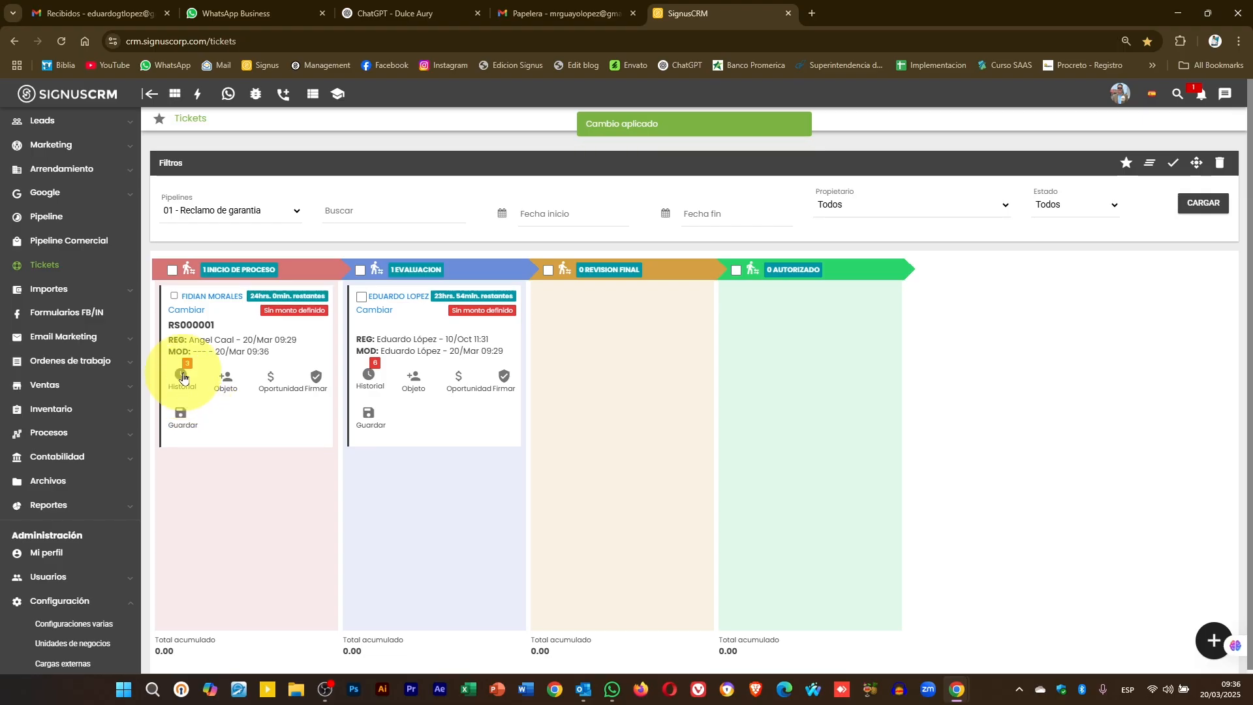
left_click(182, 376)
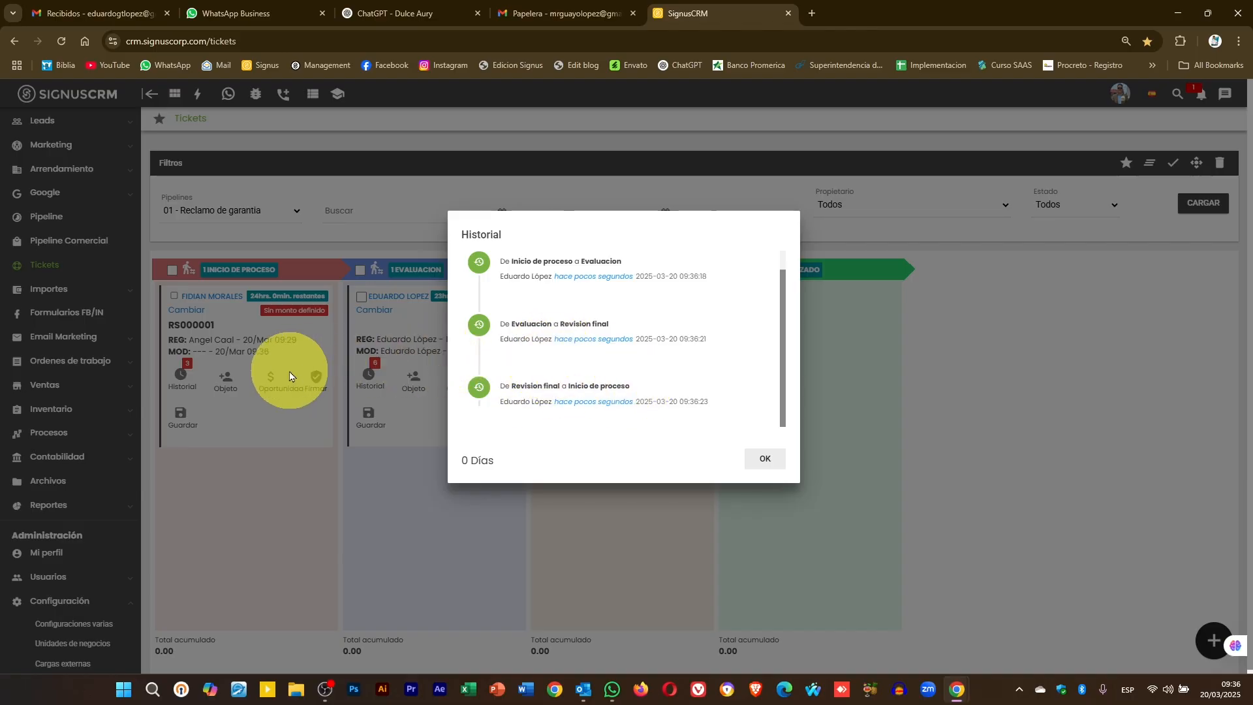
left_click(766, 459)
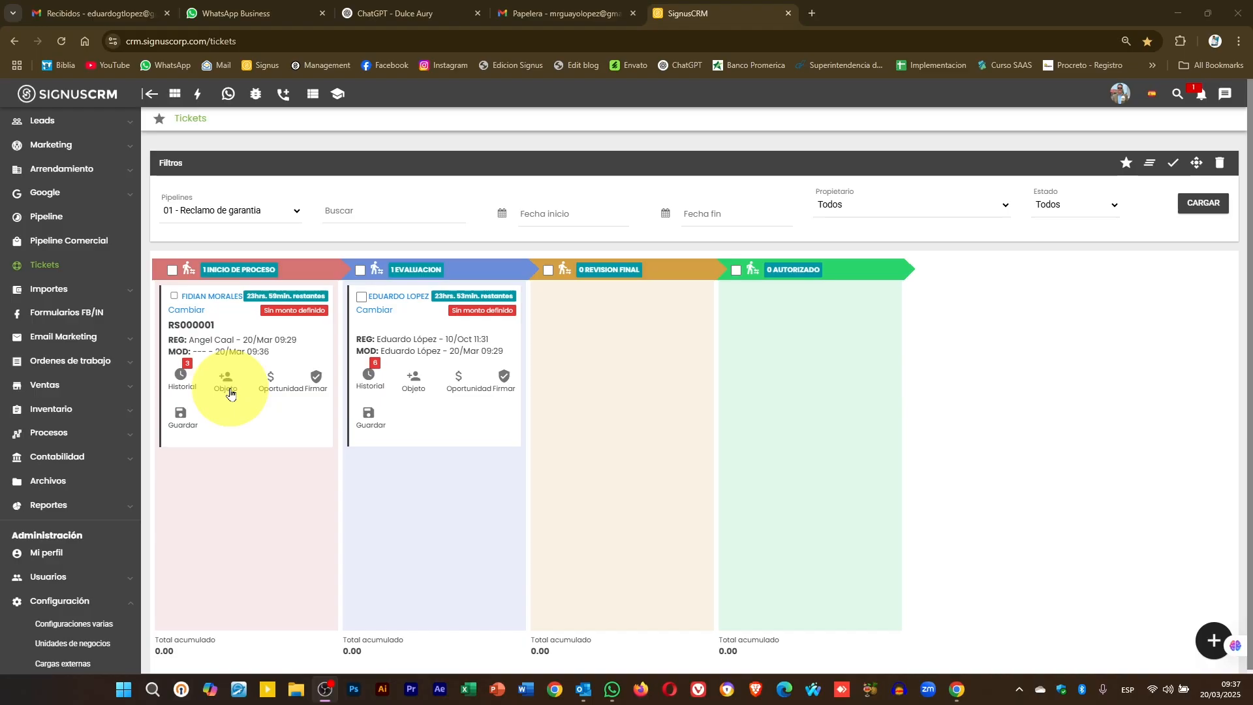
- Choose Complemento for the lead, dismiss the object type chooser, and close the lead record
left_click(399, 301)
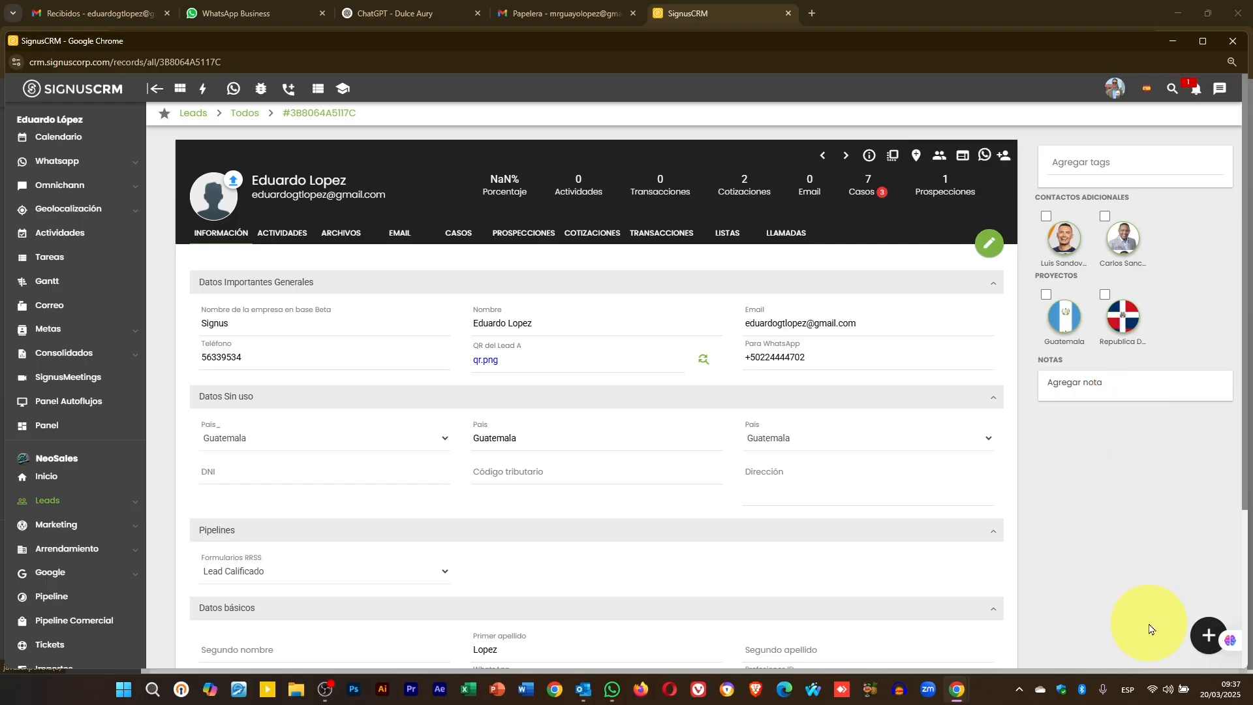
left_click(1208, 634)
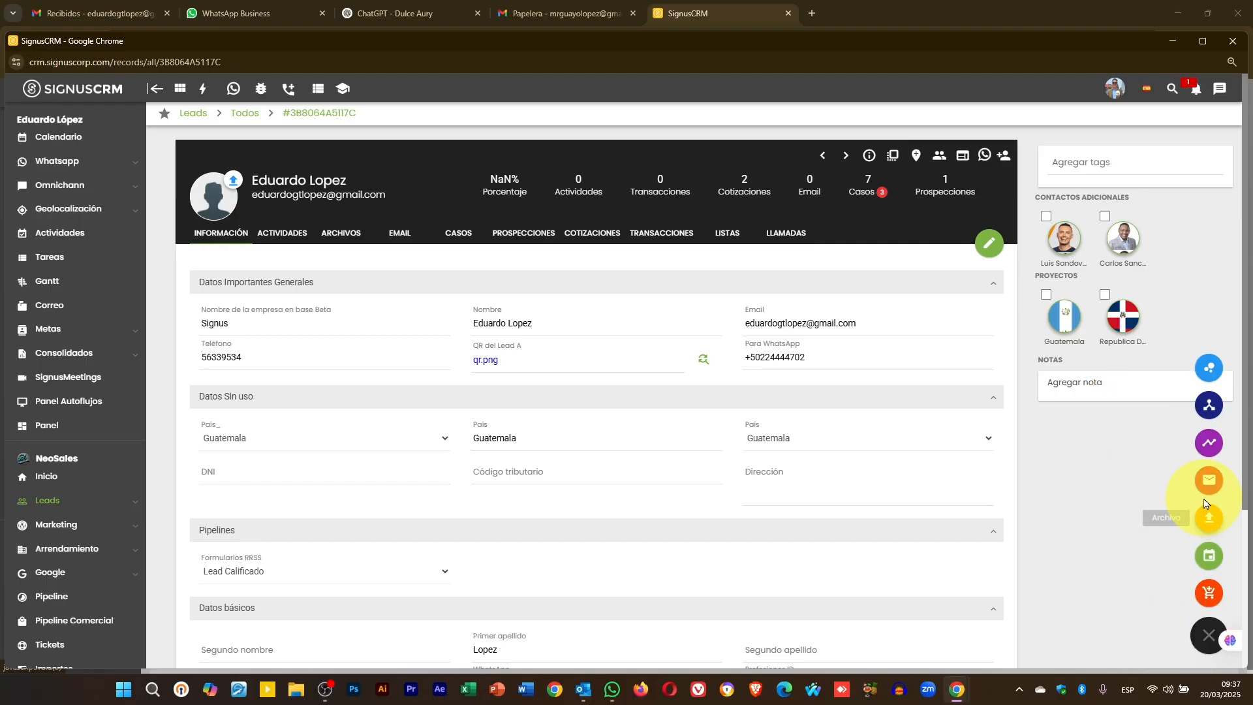
left_click(1210, 368)
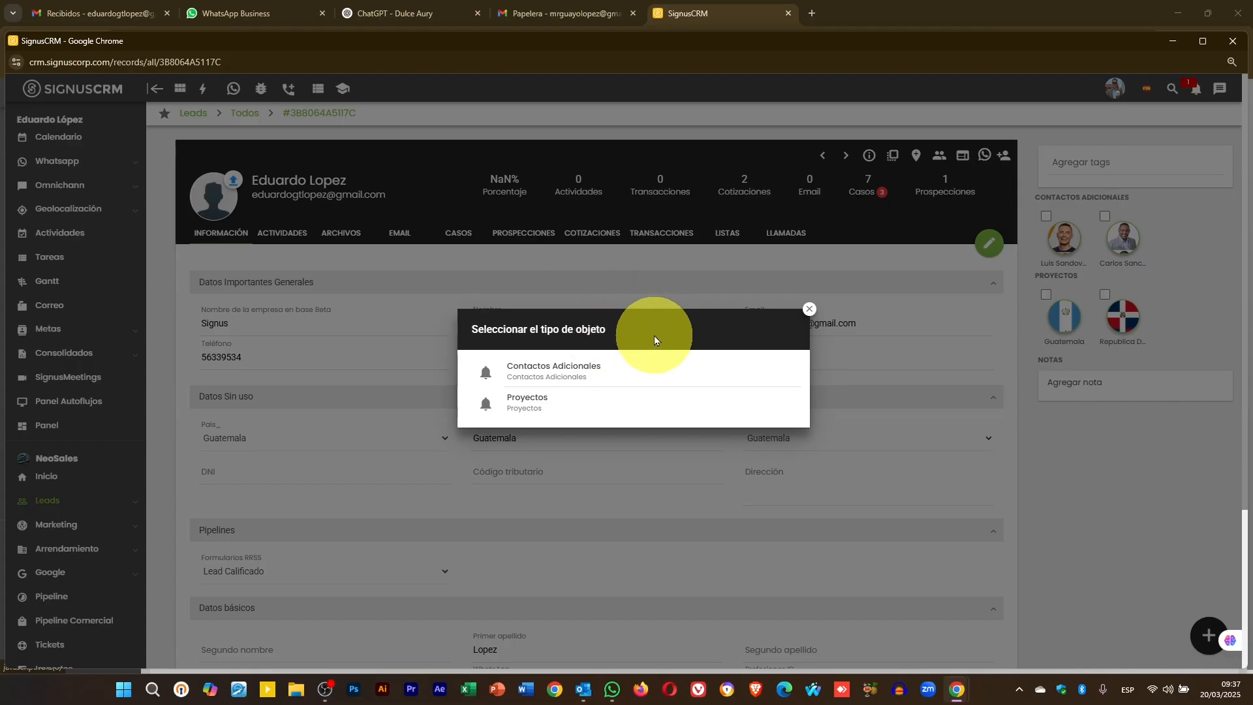
left_click(807, 309)
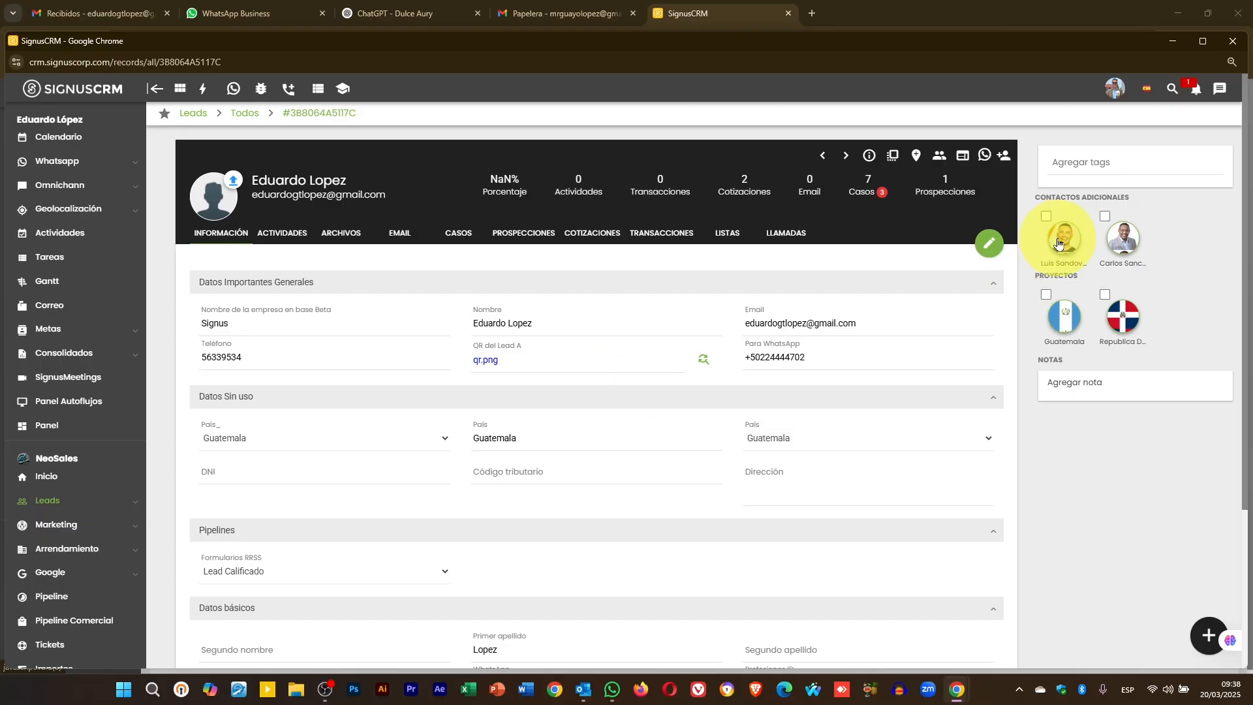
left_click(1229, 44)
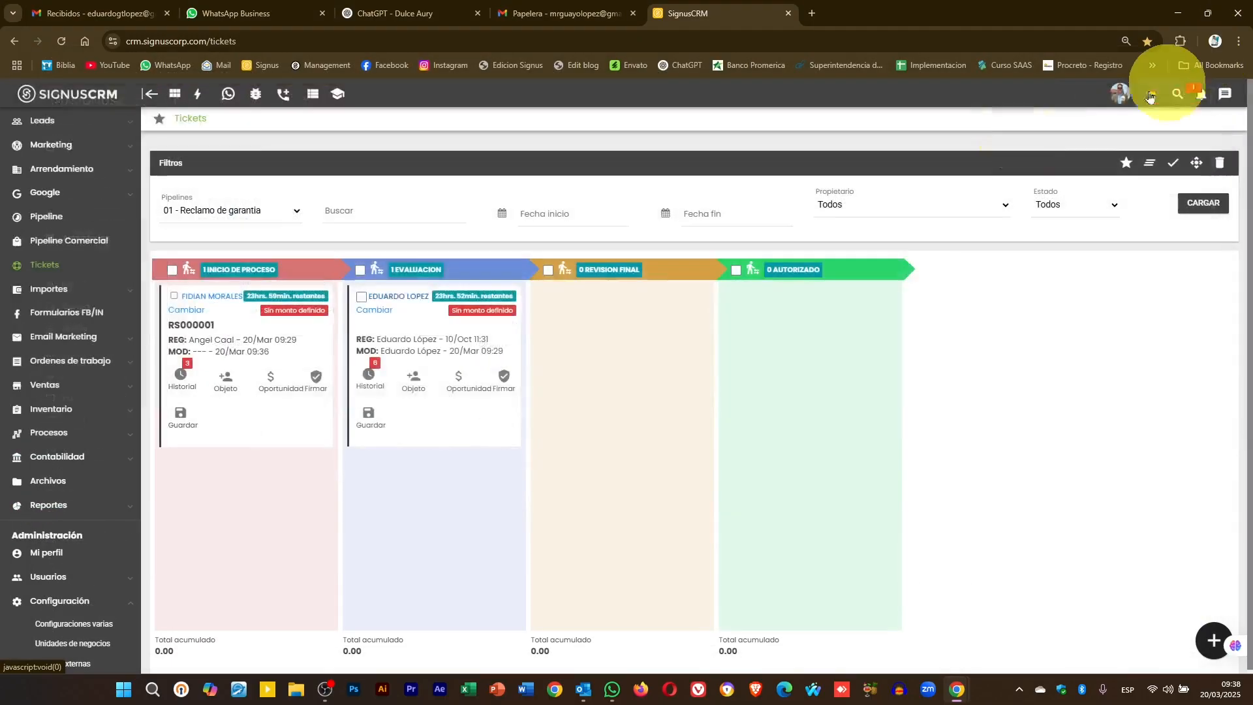
left_click(197, 302)
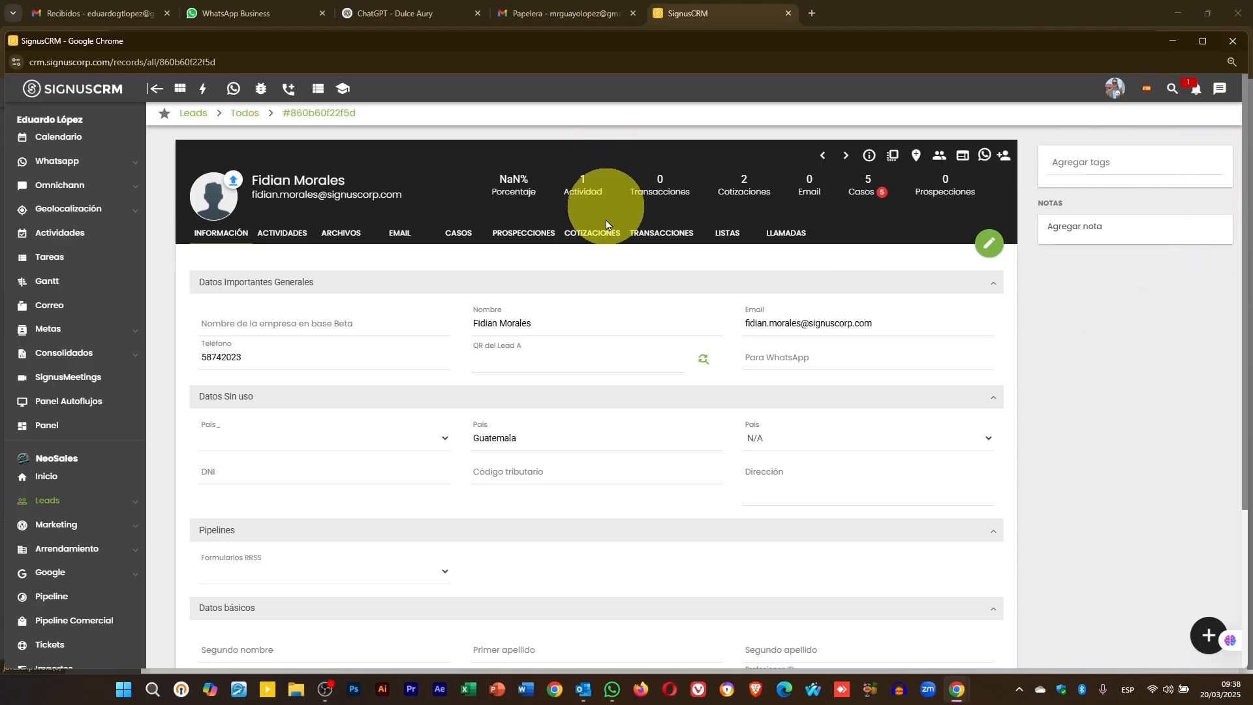
left_click(1233, 45)
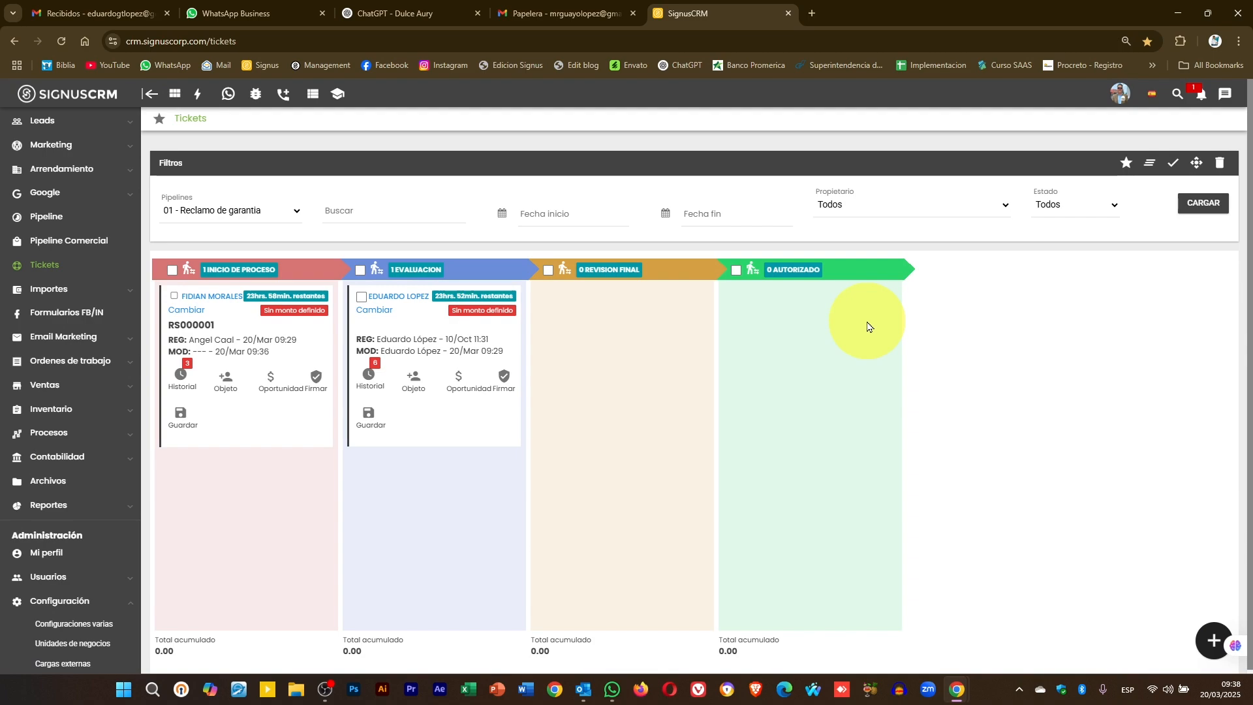
left_click(421, 390)
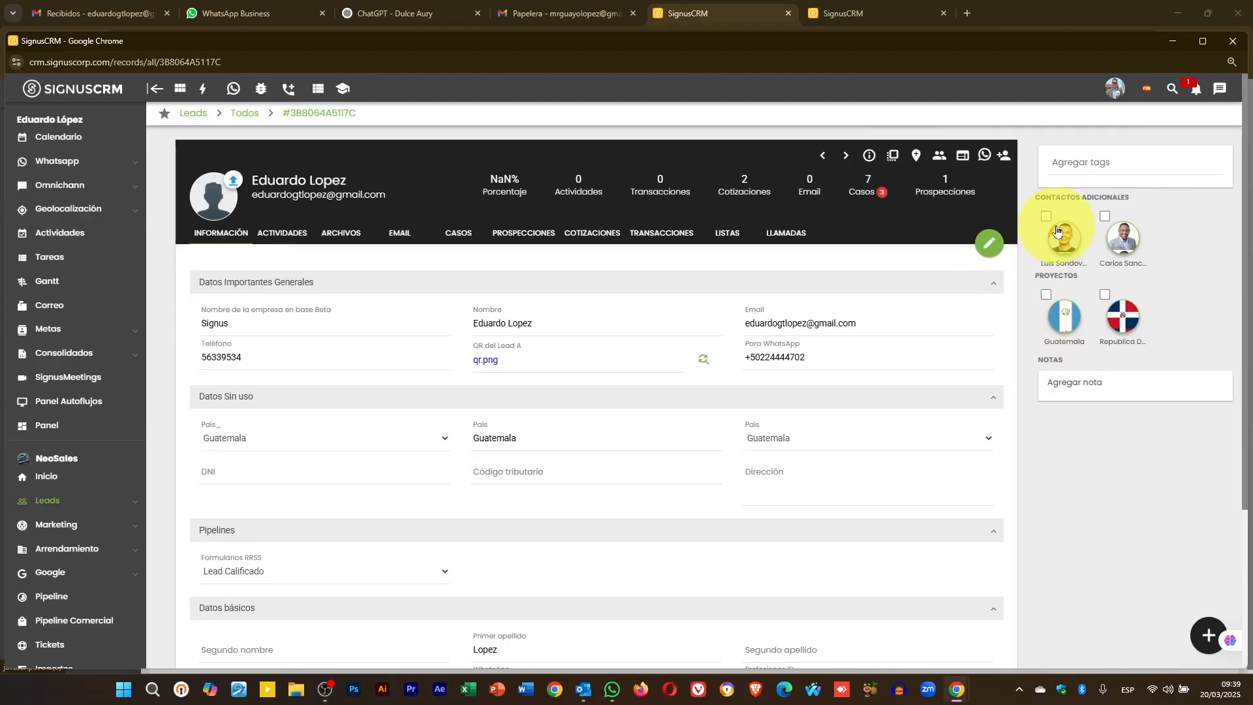
left_click(1064, 241)
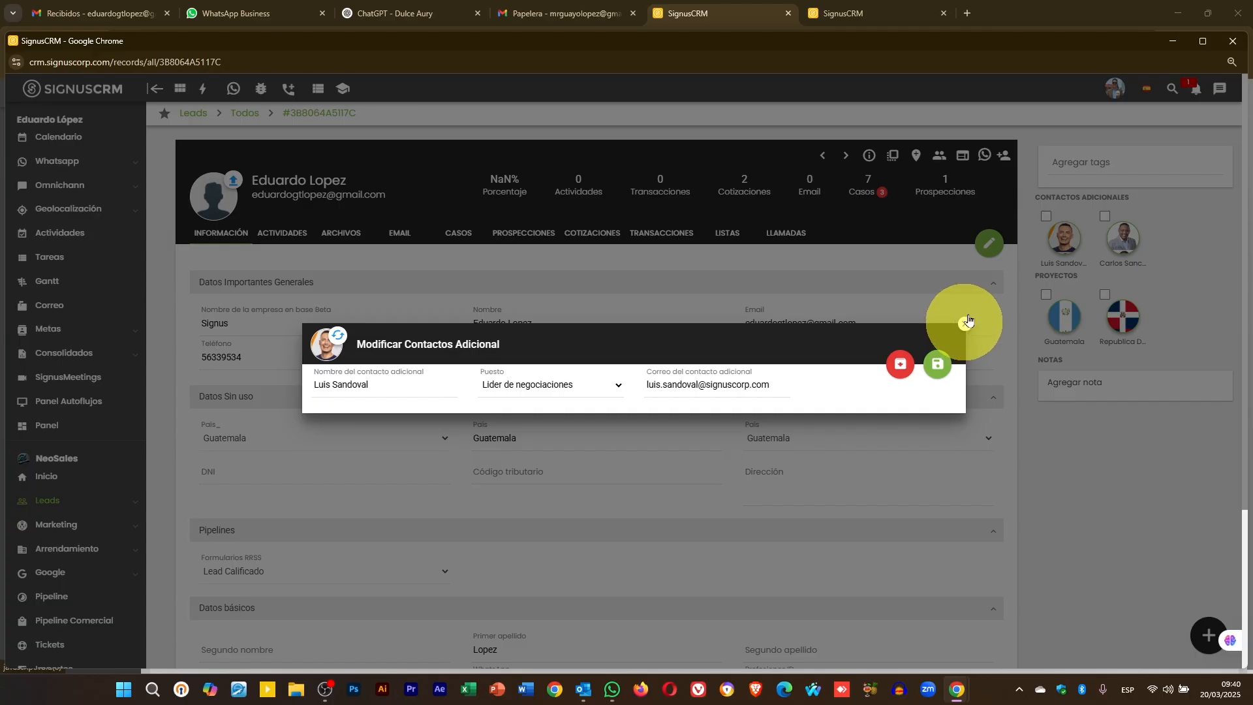
left_click(966, 322)
left_click(1124, 240)
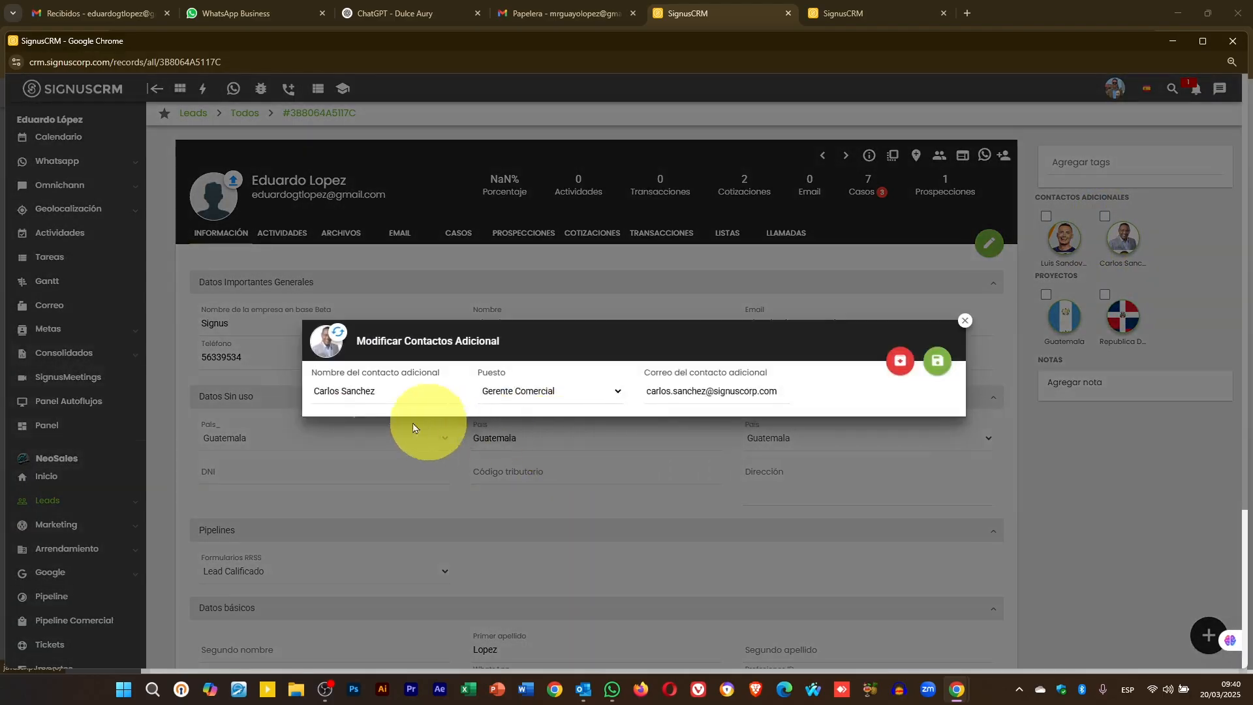
left_click(965, 324)
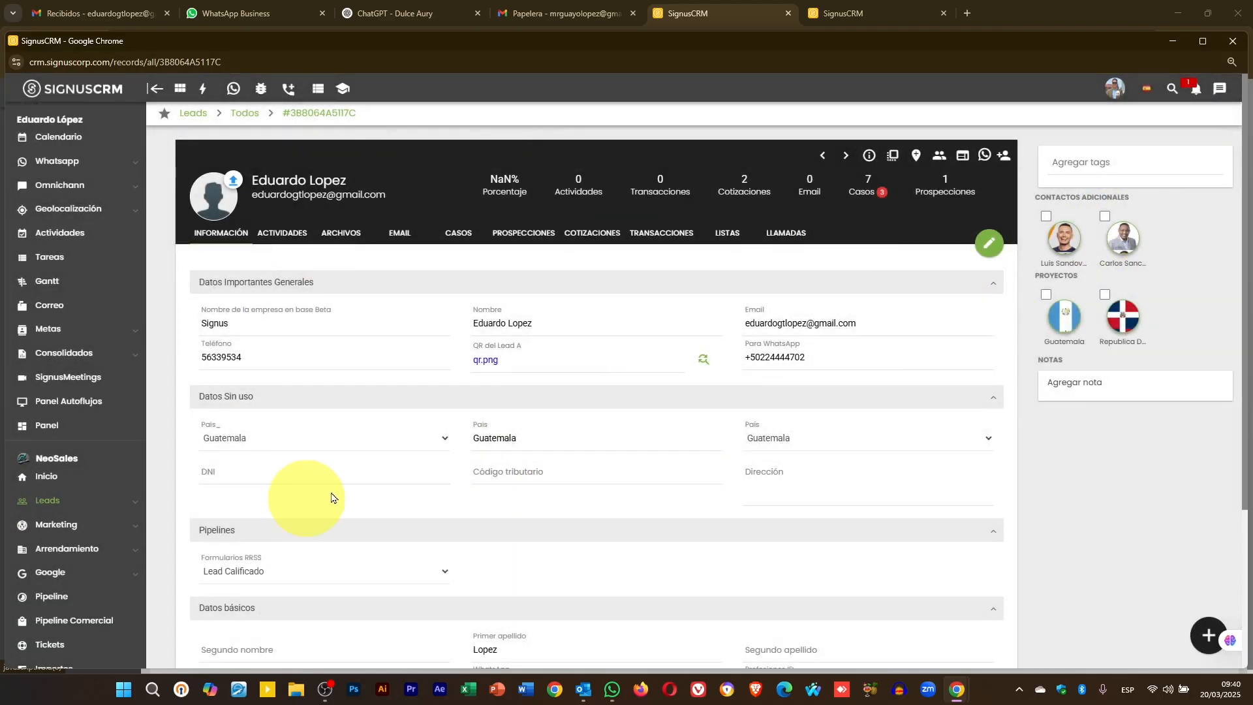
left_click(1070, 329)
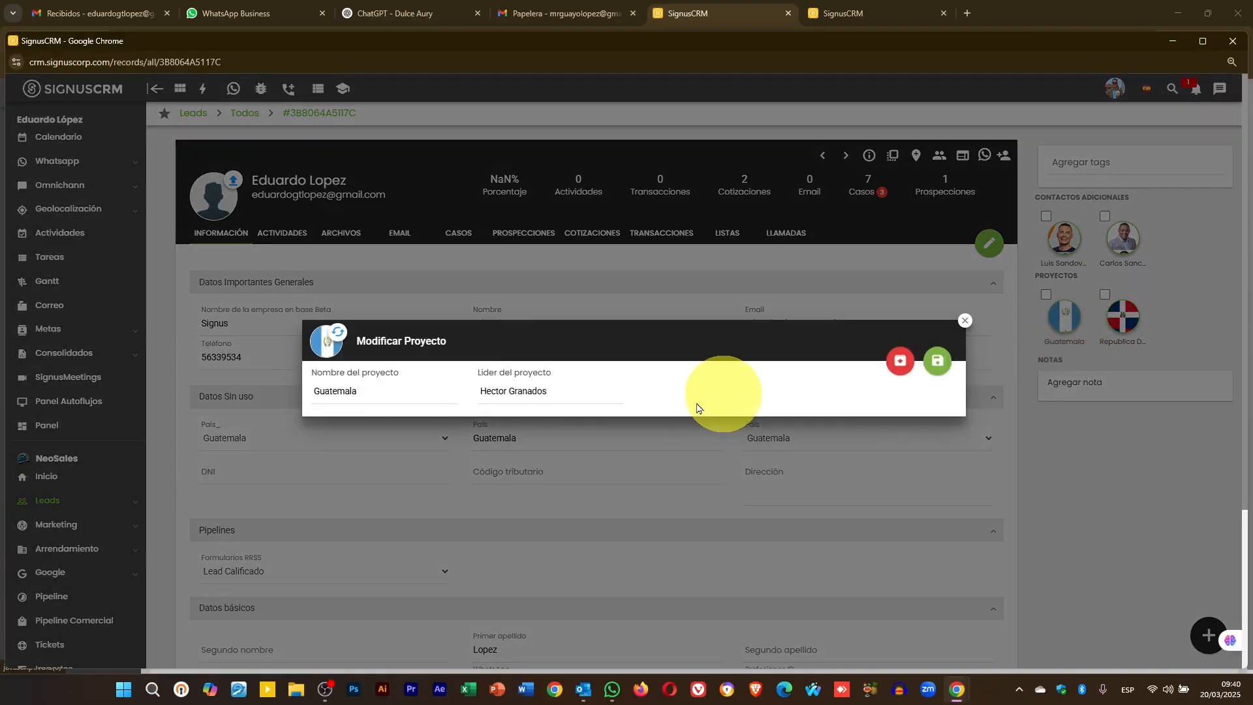
left_click(965, 324)
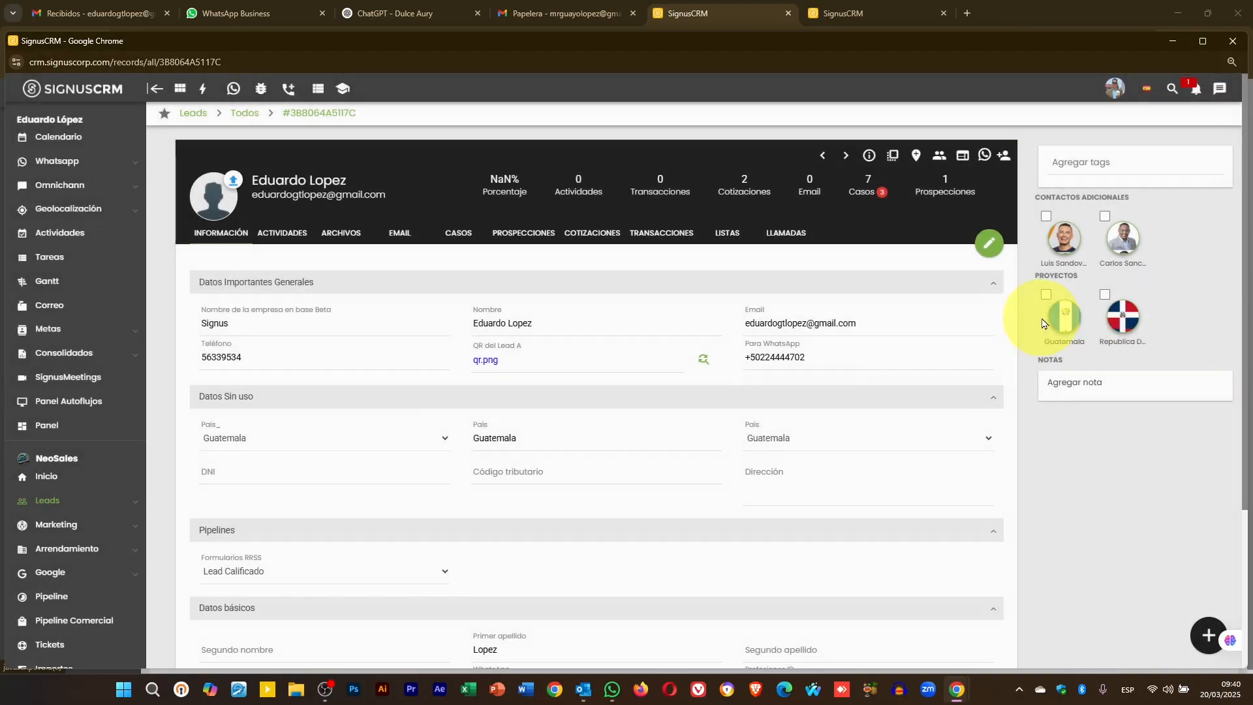
left_click(1121, 316)
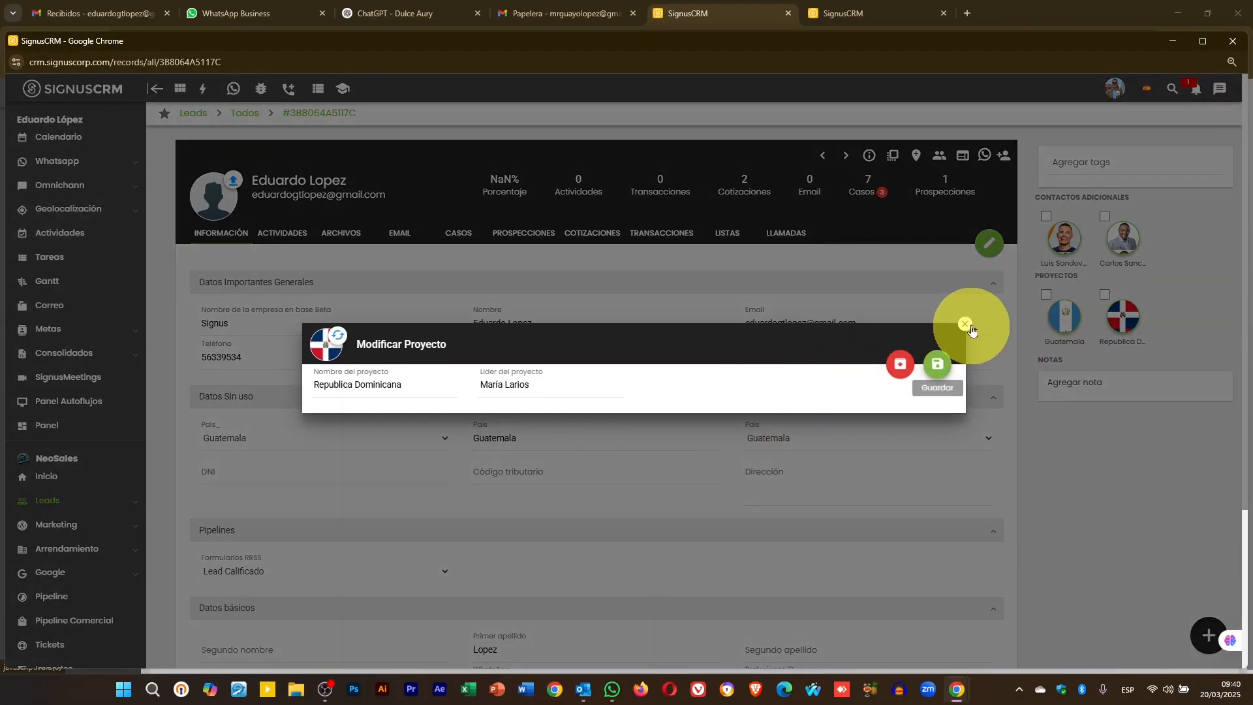
left_click(965, 324)
- Link the EVALUACION ticket to the lead's first additional contact as its Objeto and save
left_click(1232, 41)
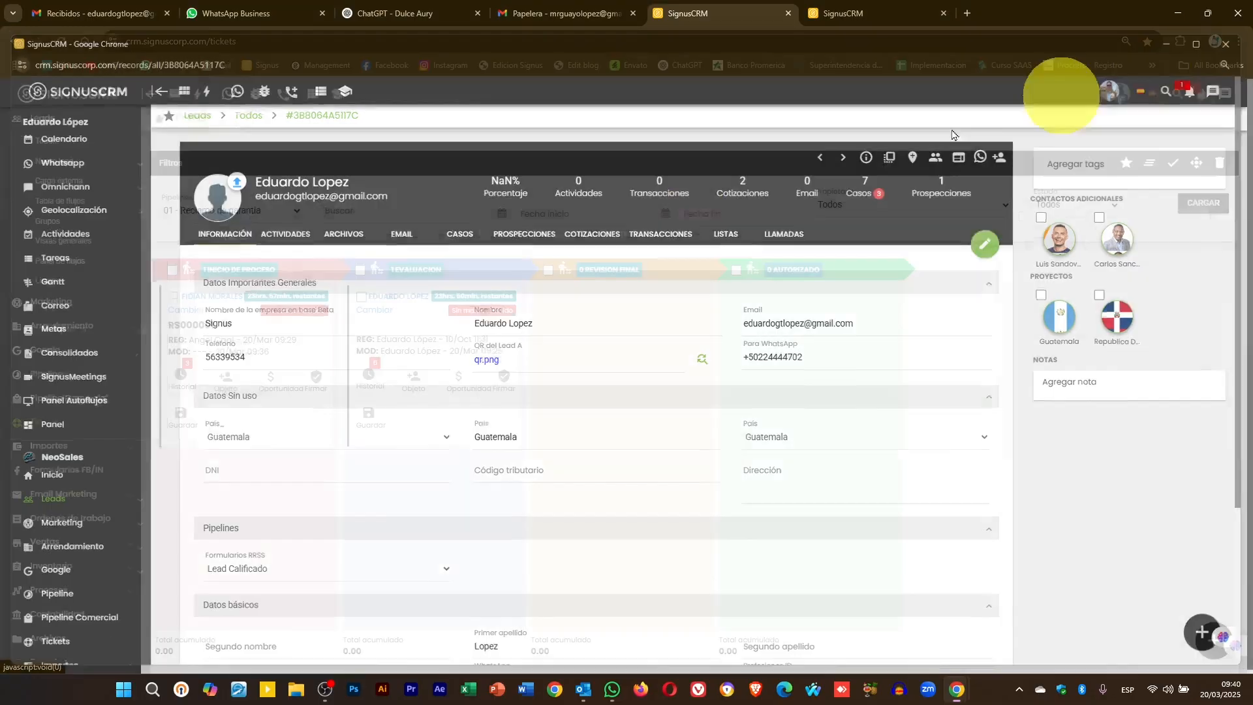
left_click(415, 381)
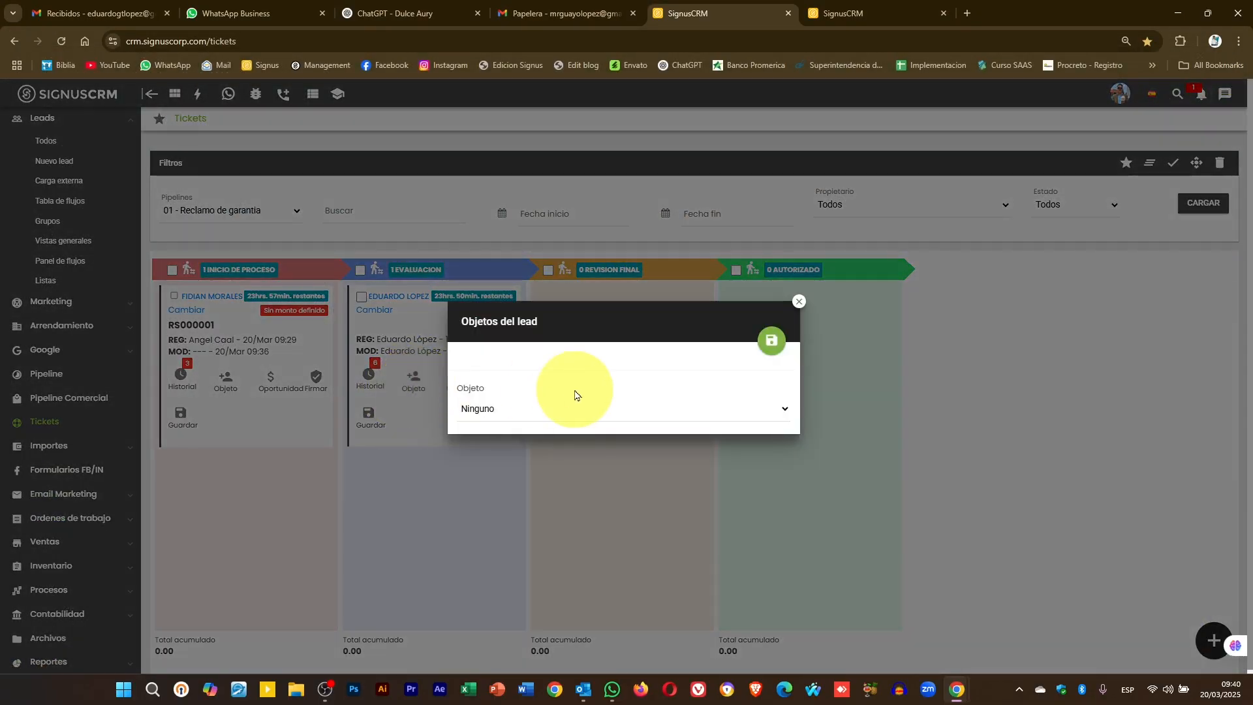
left_click(560, 409)
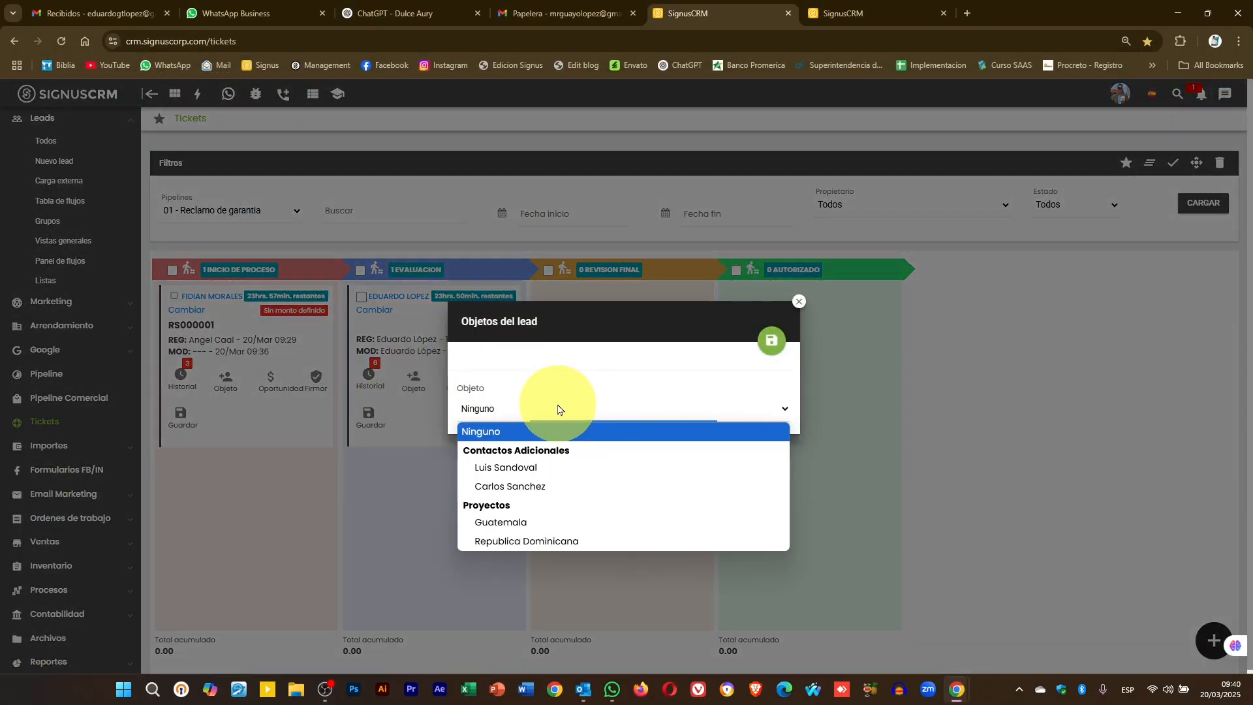
left_click(515, 468)
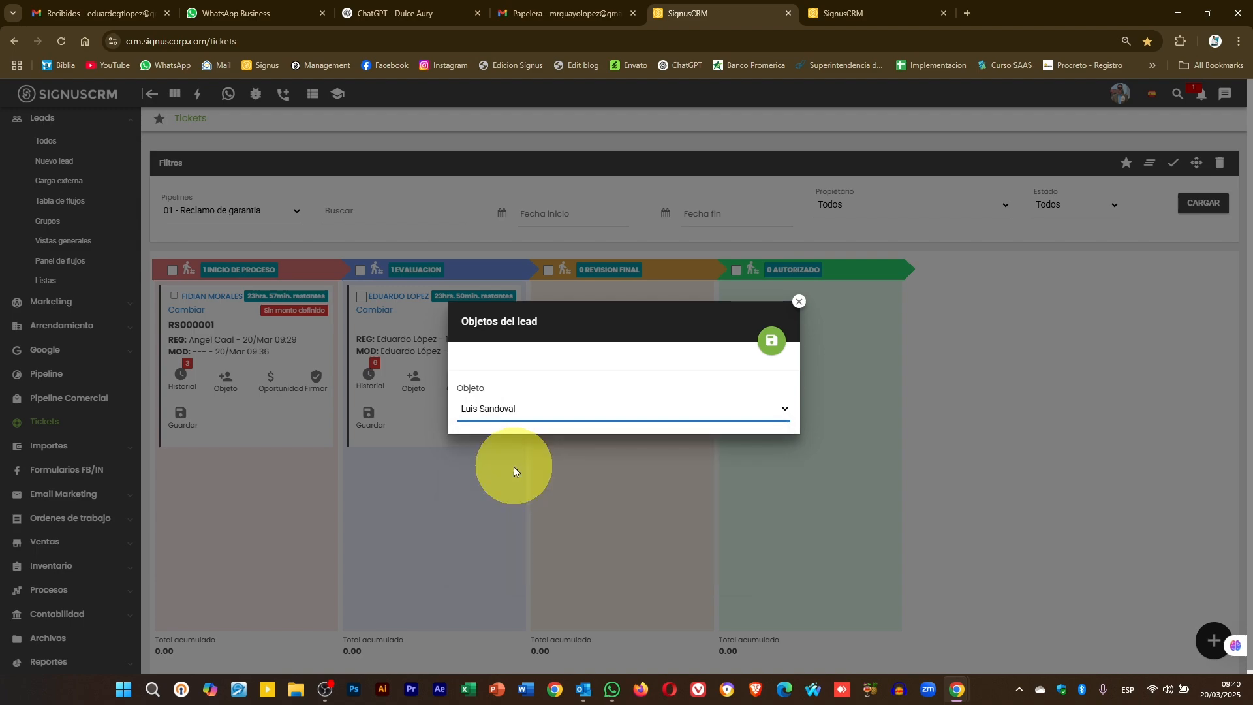
left_click(771, 340)
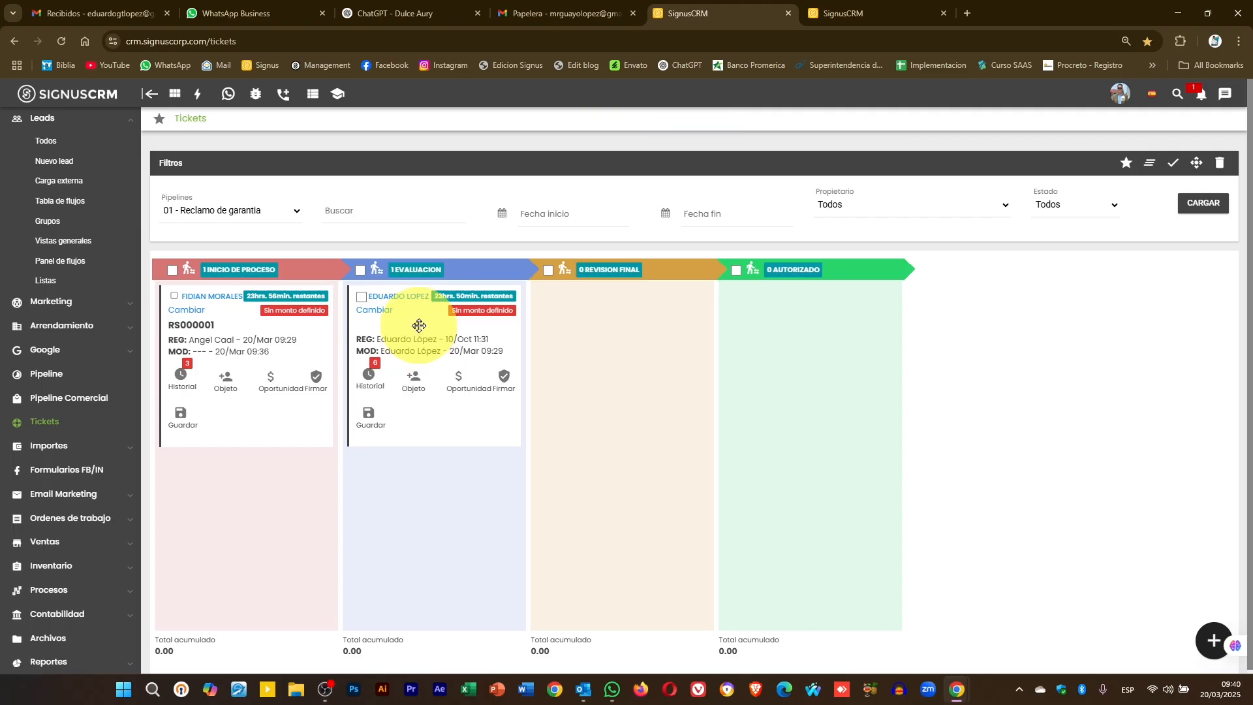
mouse_move(419, 326)
left_mouse_down()
mouse_move(455, 331)
mouse_move(426, 326)
left_mouse_up()
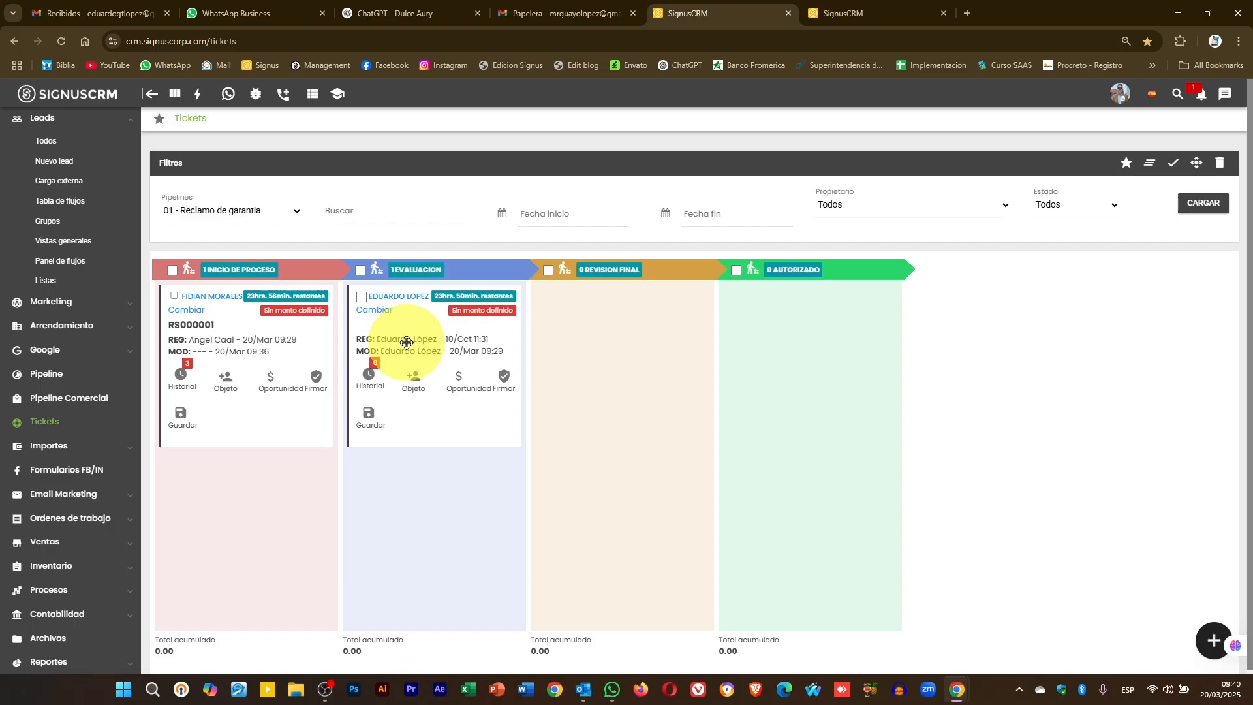
mouse_move(419, 323)
left_mouse_down()
mouse_move(439, 330)
mouse_move(426, 321)
left_mouse_up()
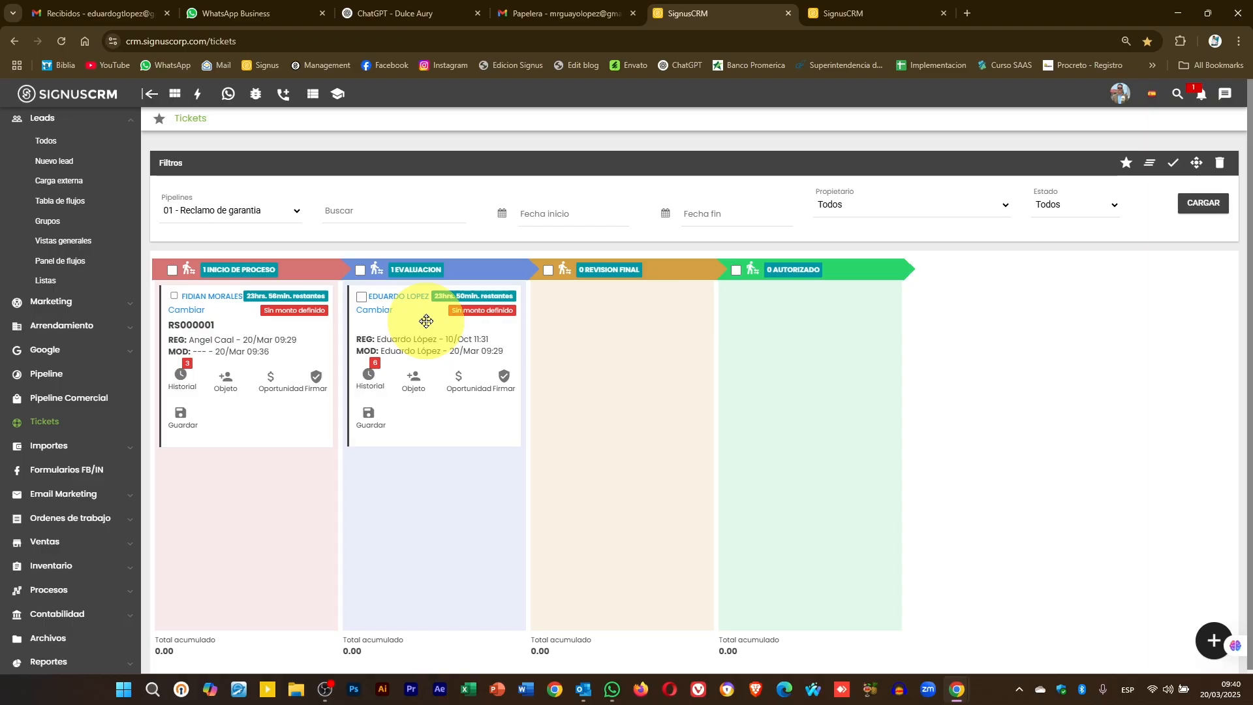
- Check the Objeto settings of both tickets and the INICIO DE PROCESO lead, closing them unchanged
left_click(408, 392)
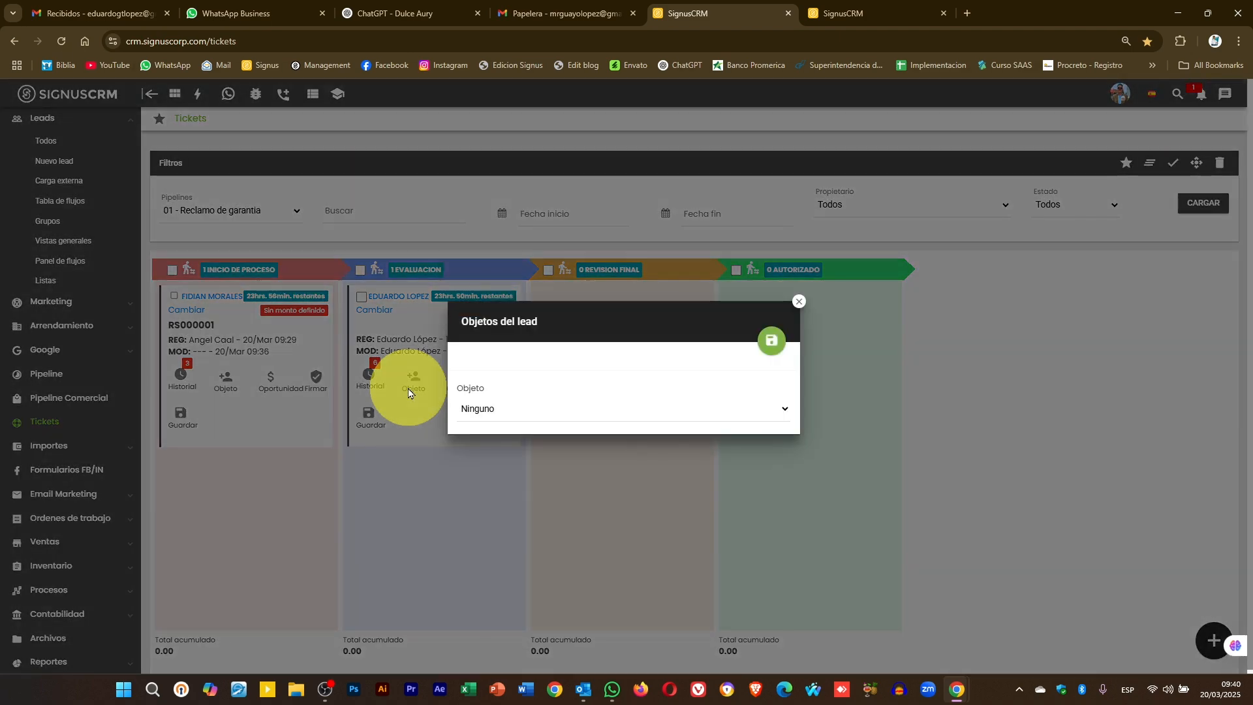
left_click(601, 409)
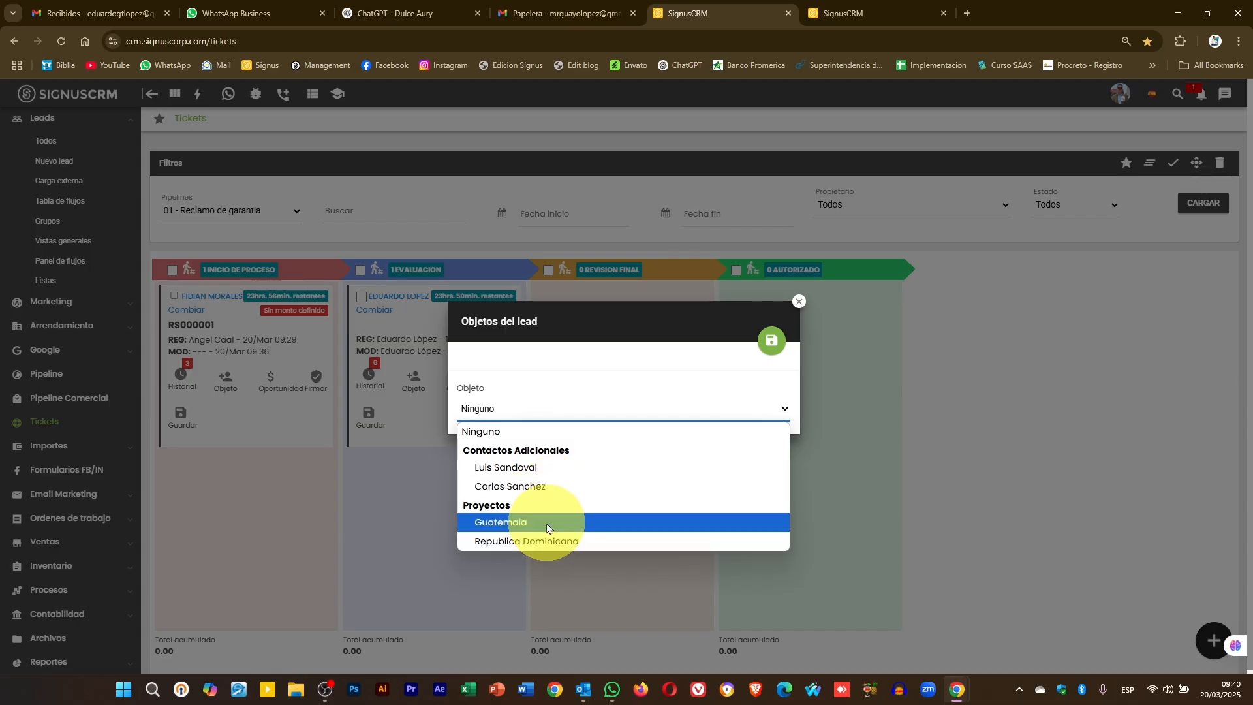
left_click(799, 301)
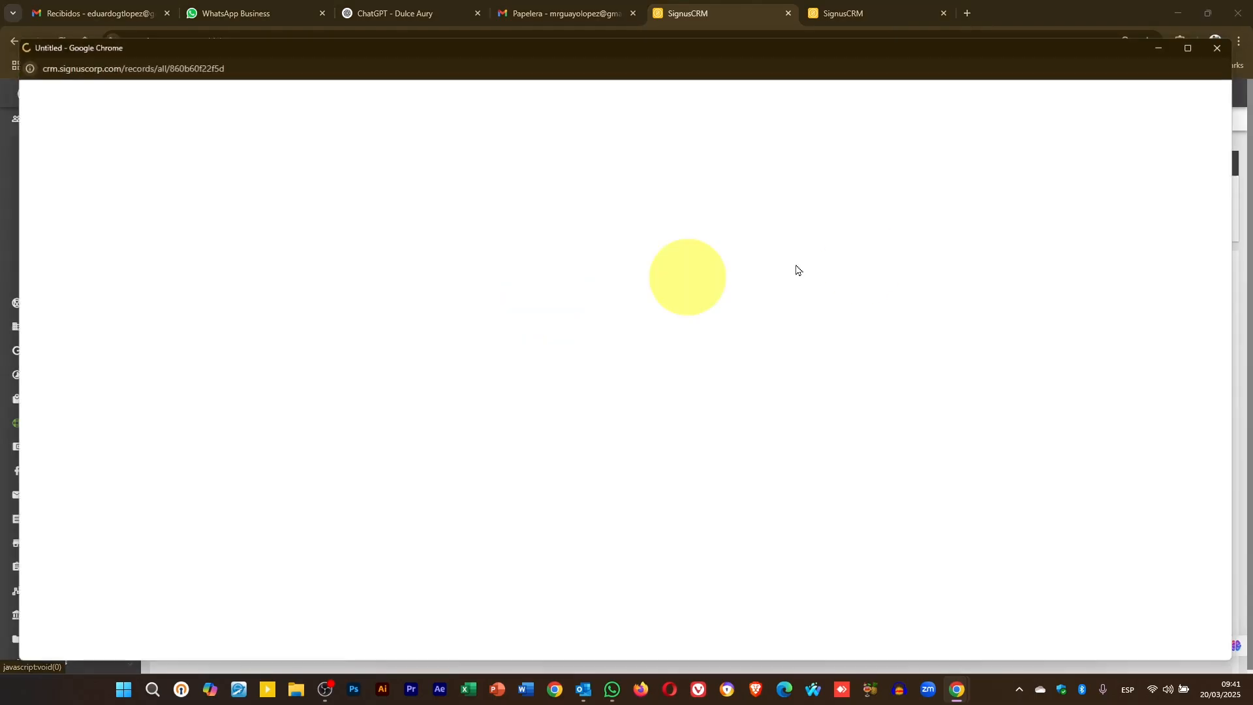
left_click(202, 297)
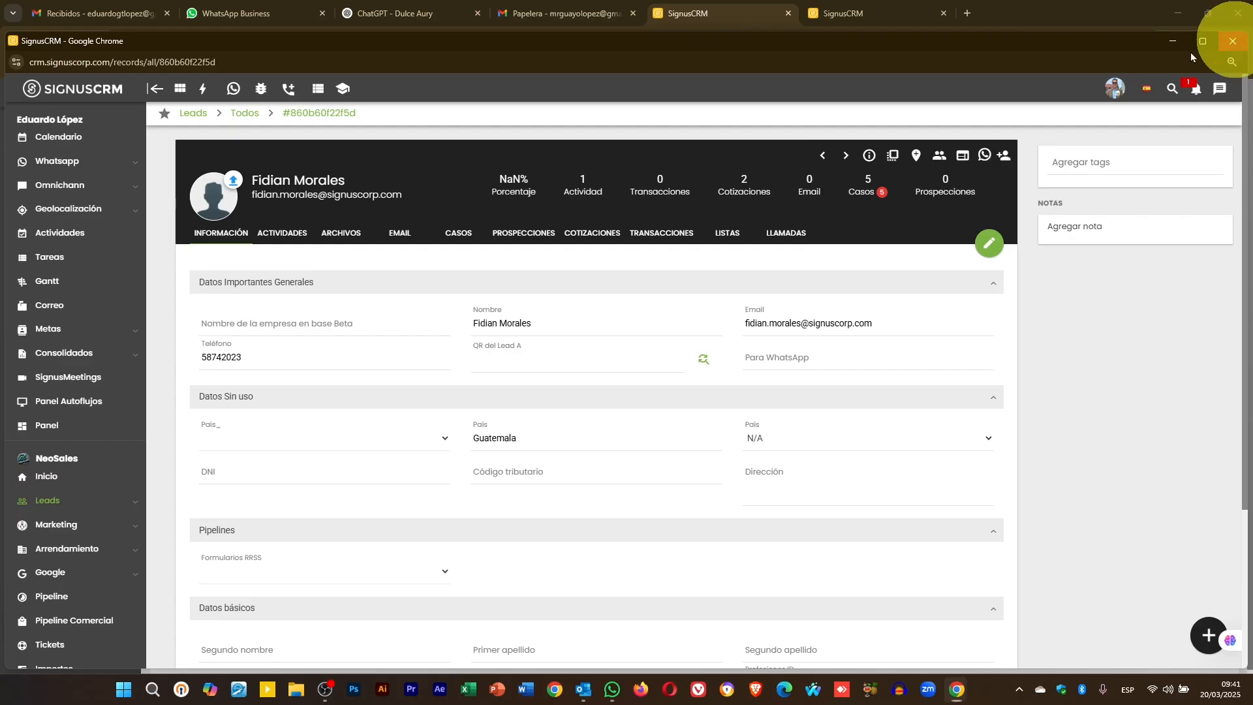
left_click(1233, 40)
left_click(229, 385)
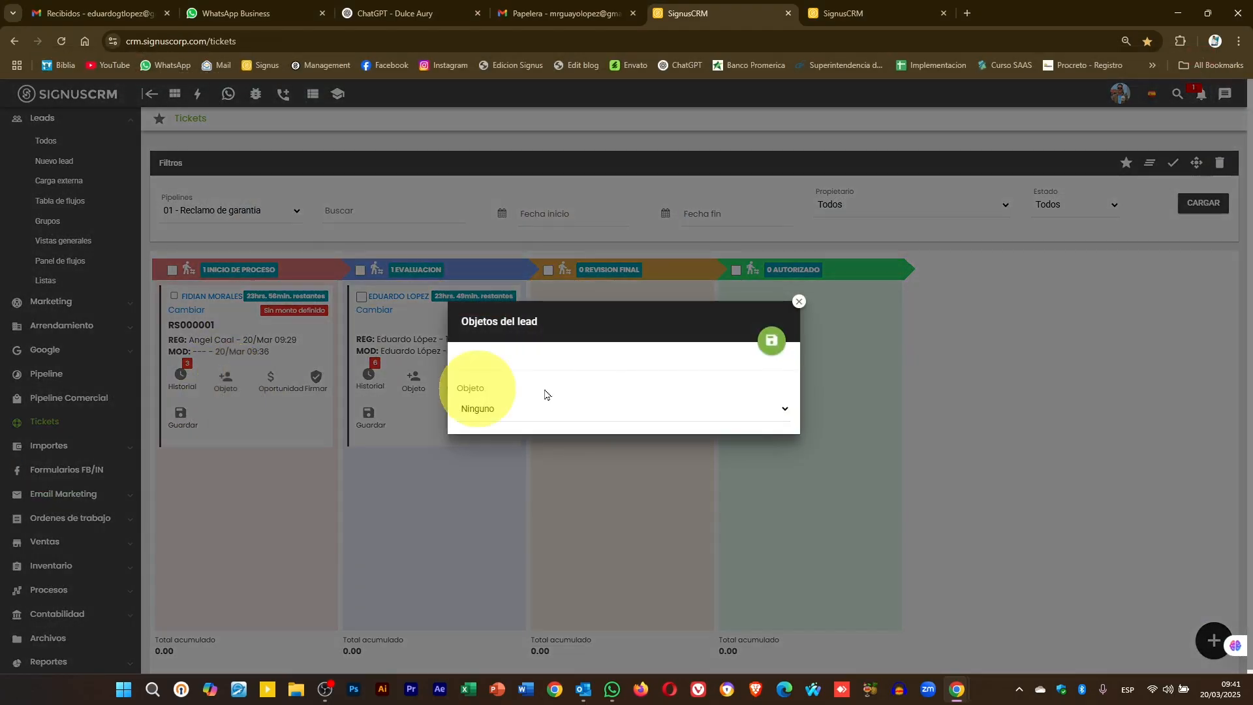
left_click(566, 409)
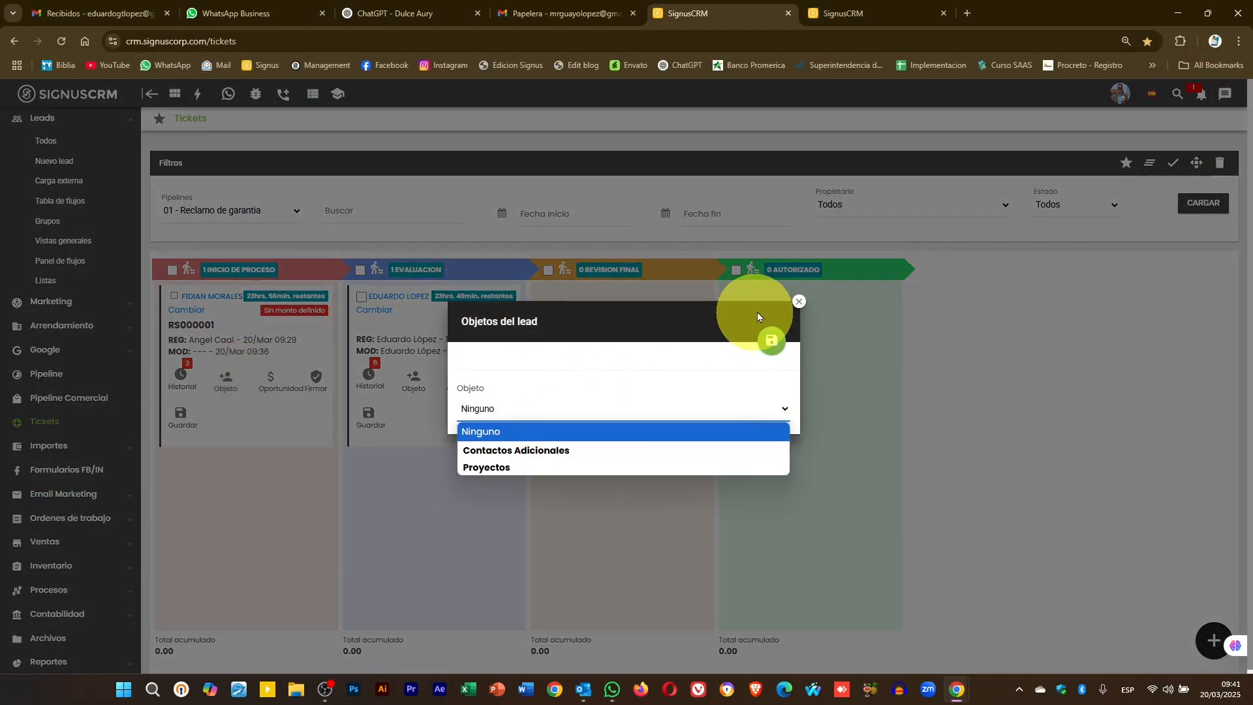
left_click(799, 300)
left_click(798, 301)
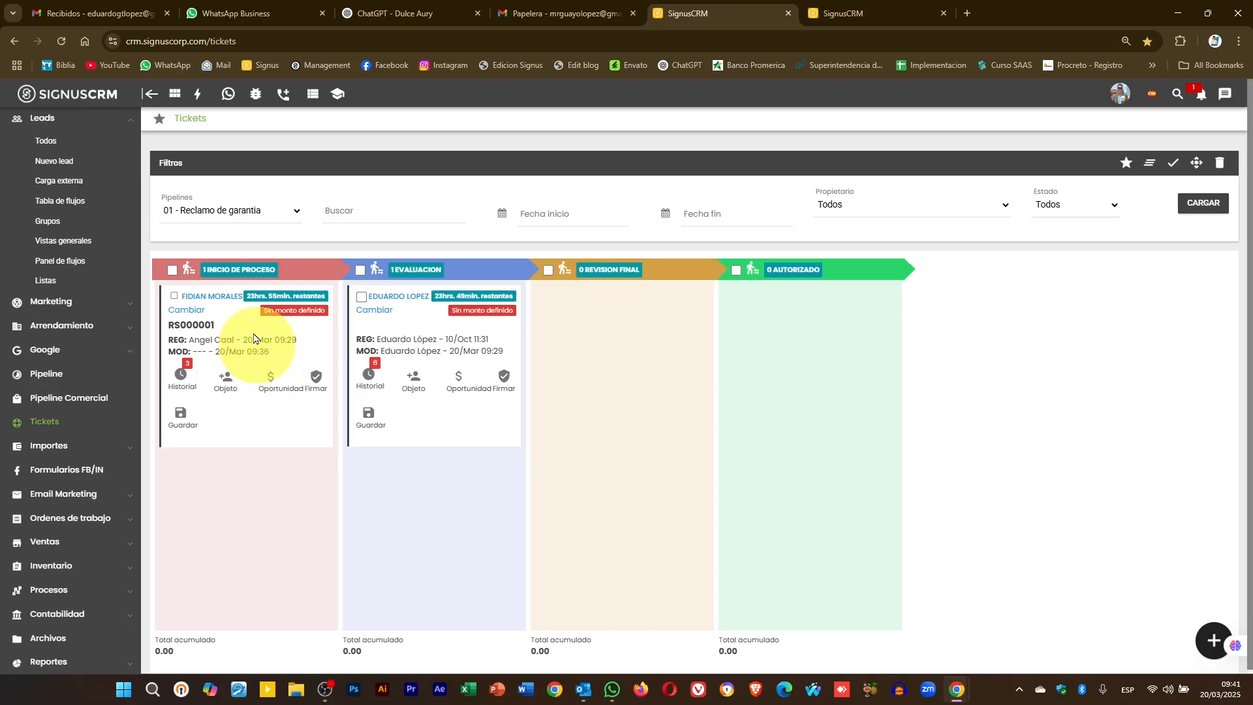
left_click_drag(251, 328, 246, 332)
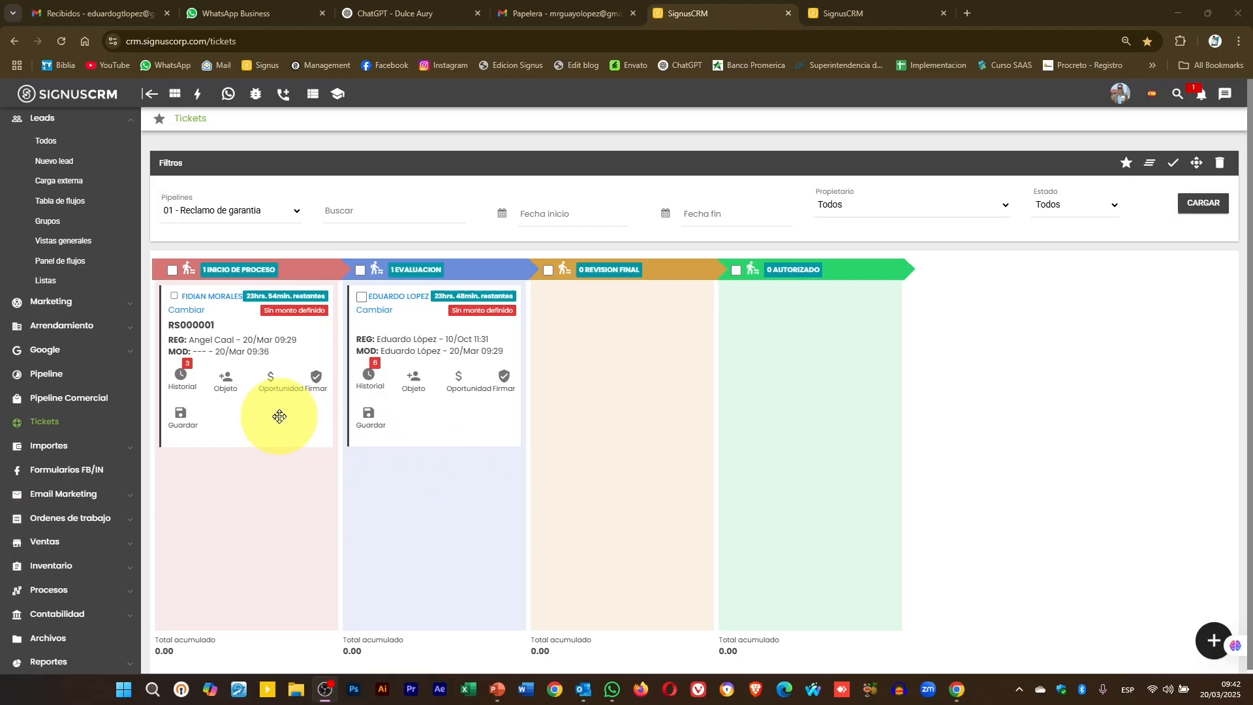
- Set RS000001's opportunity amount to 5000 in US Dollar and save
left_click(269, 383)
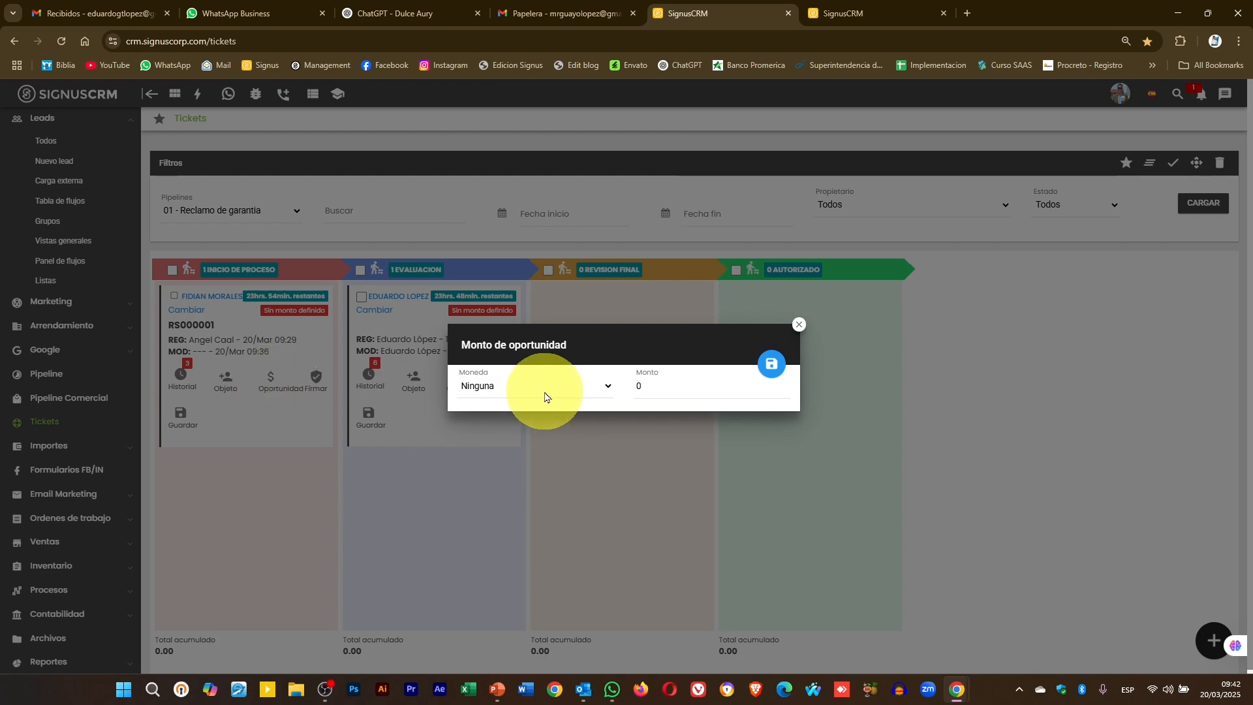
left_click(545, 392)
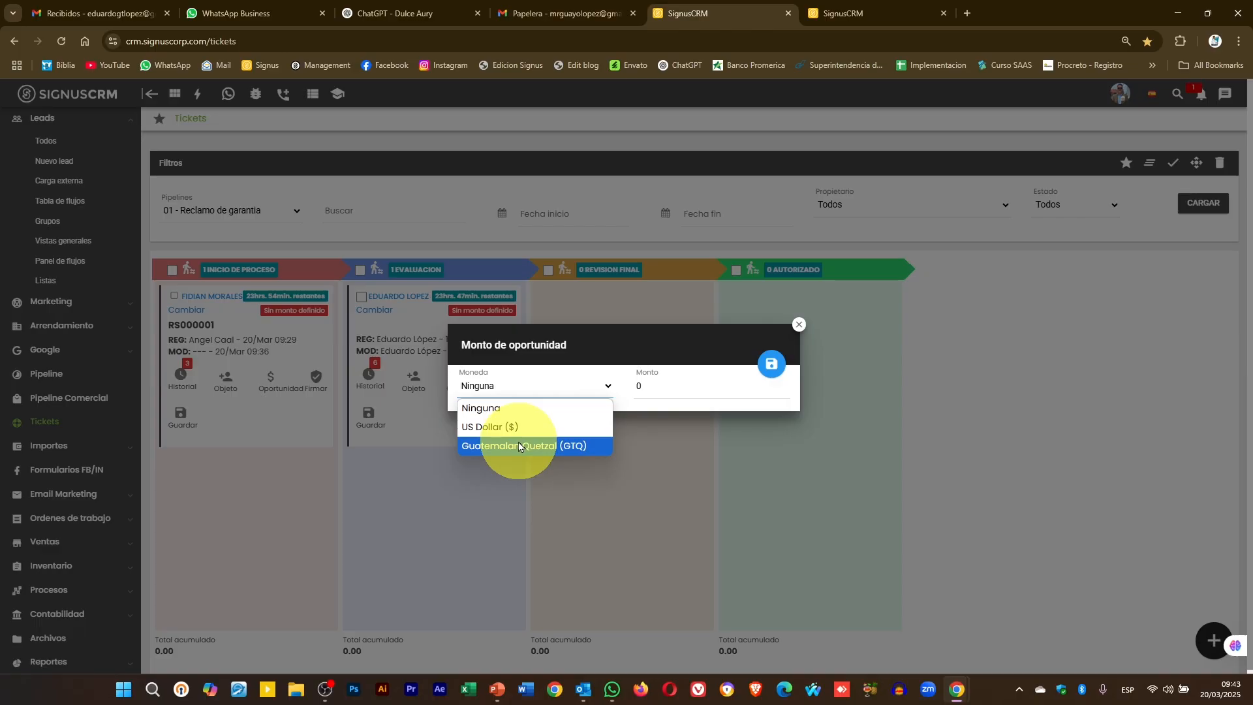
left_click(515, 427)
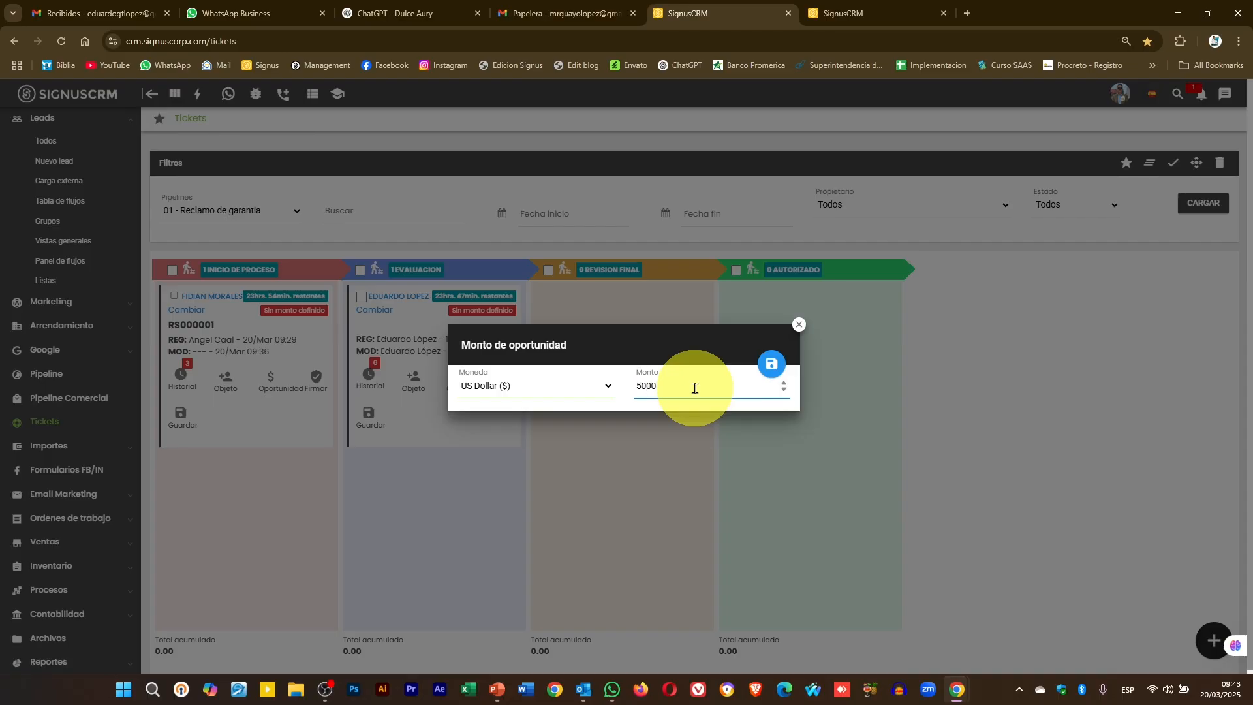
left_click(771, 364)
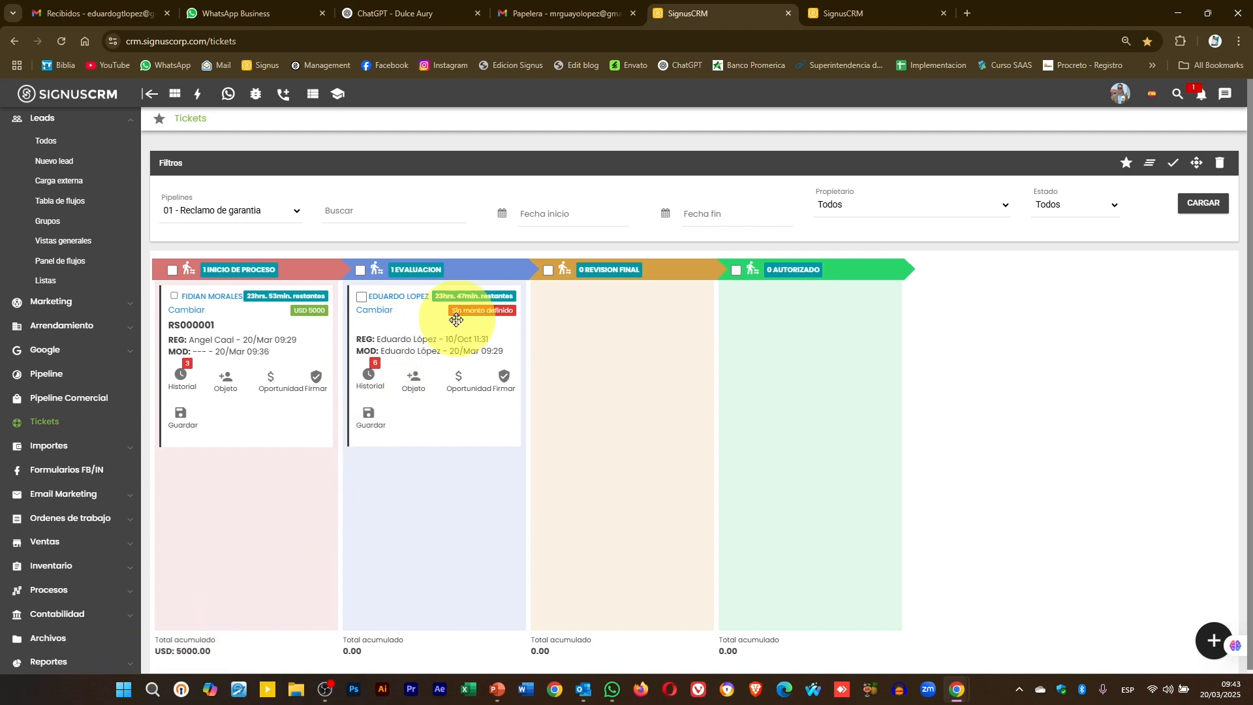
- Set the Evaluacion ticket's opportunity amount to 4500 in Guatemalan Quetzal and save
left_click(459, 380)
left_click(496, 386)
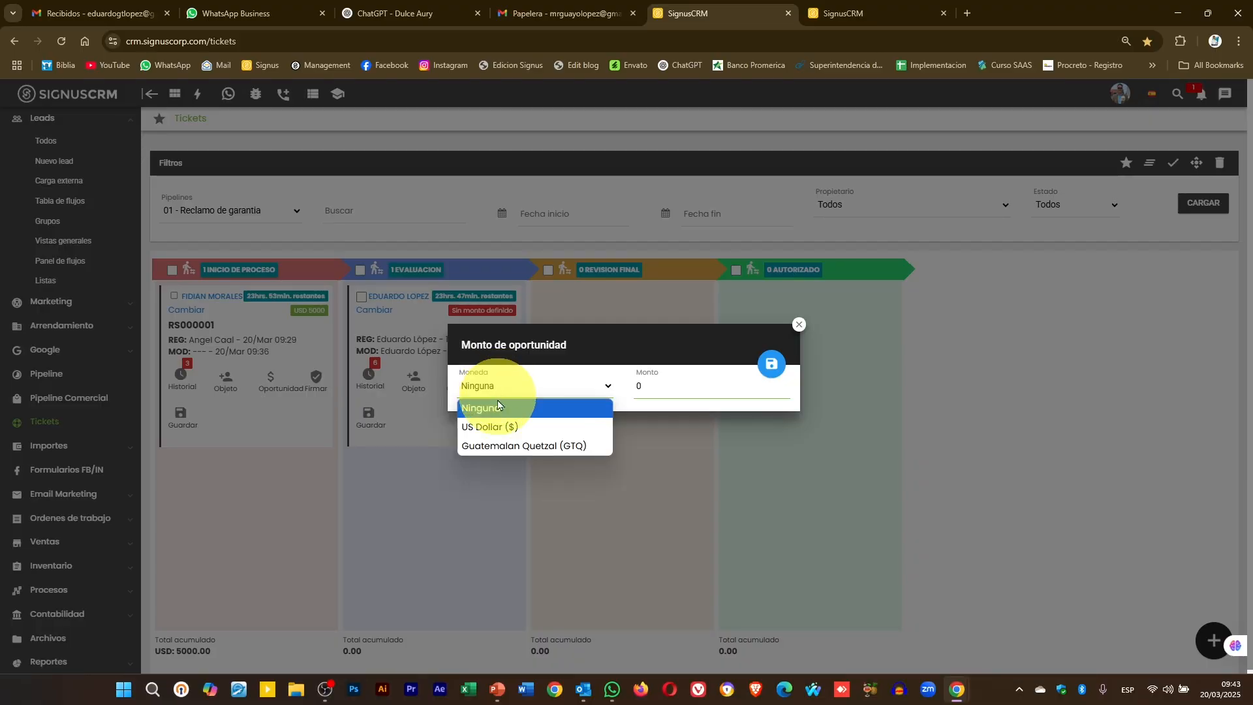
left_click(511, 443)
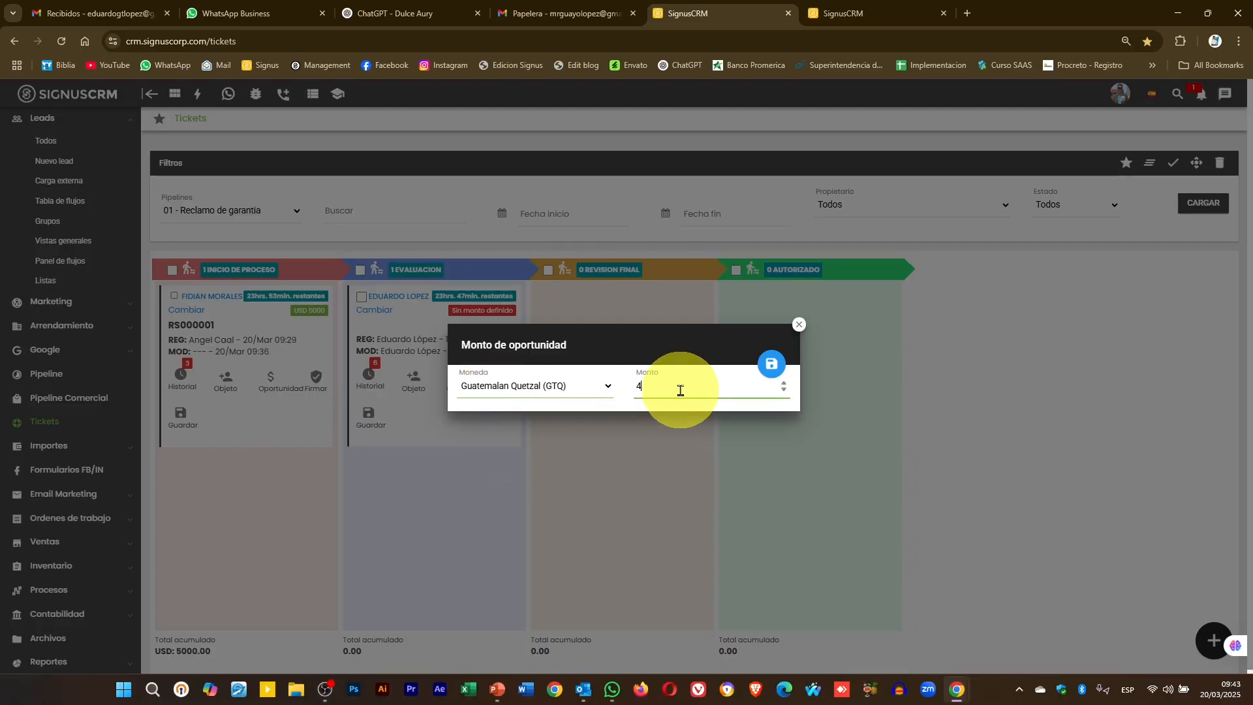
left_click(679, 389)
type("4500")
left_click(771, 364)
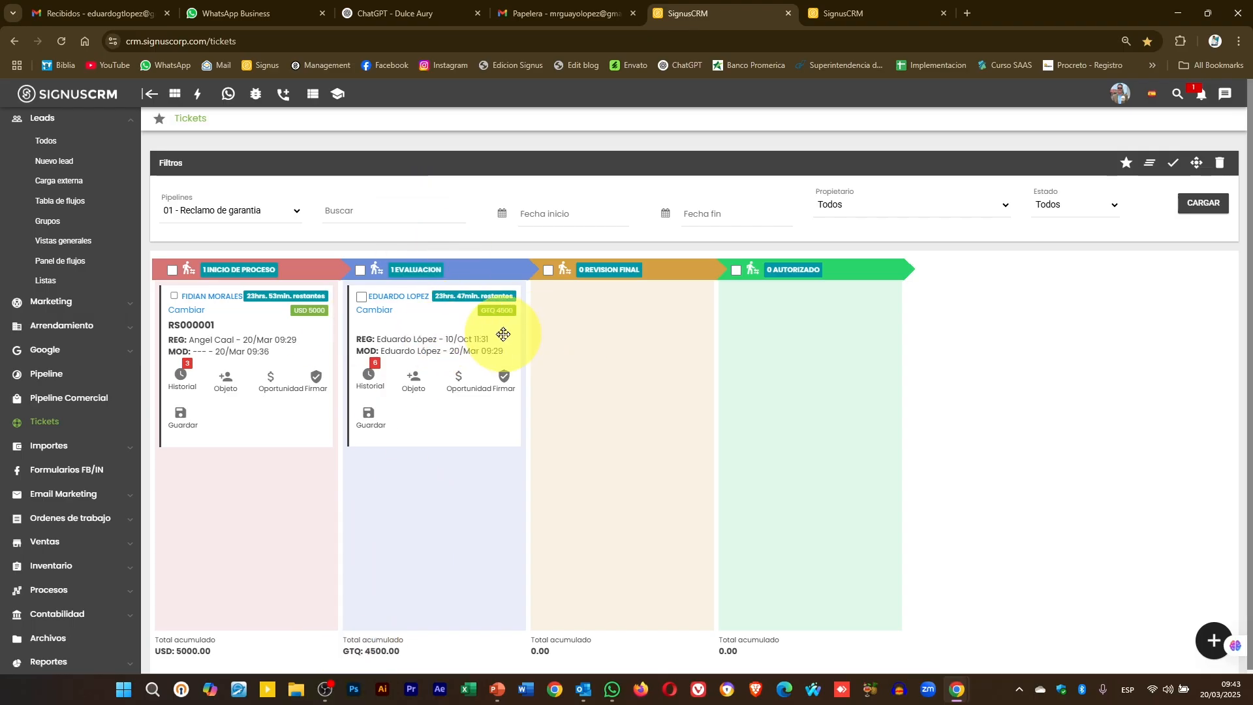
- Change the second ticket's opportunity to USD 8000 via Inicio de proceso, then return it to Evaluacion
left_click_drag(496, 336, 283, 437)
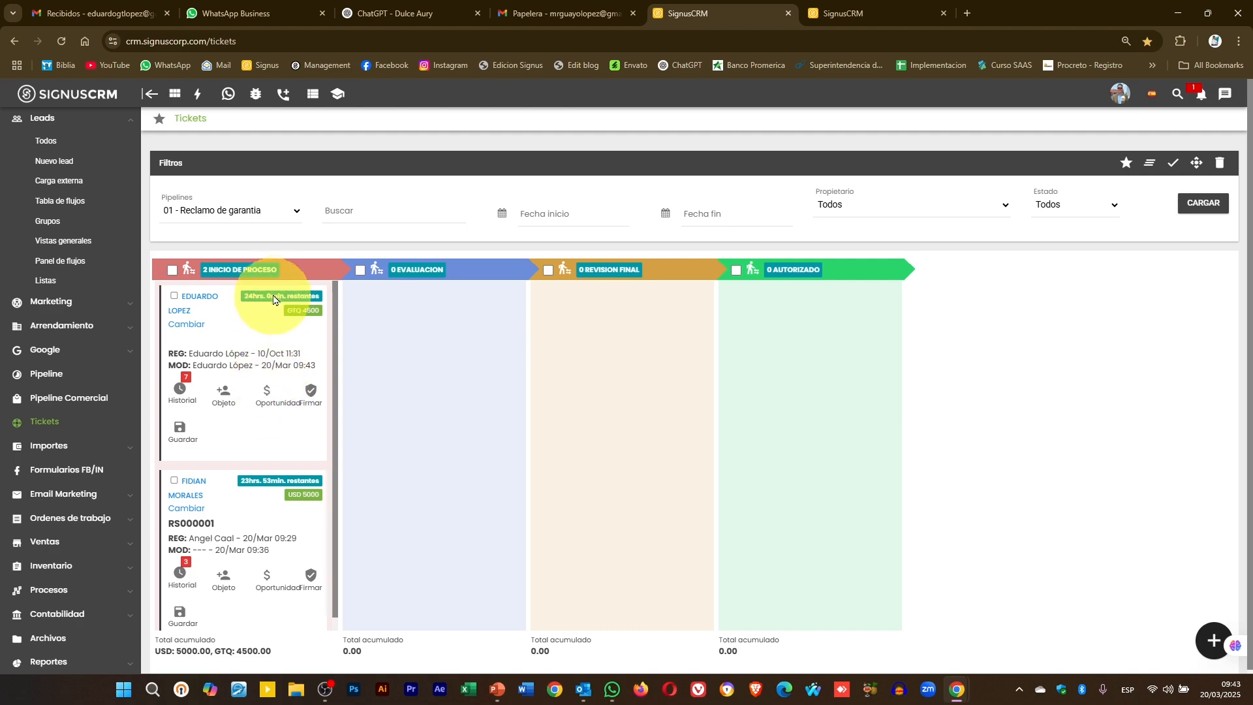
left_click(264, 401)
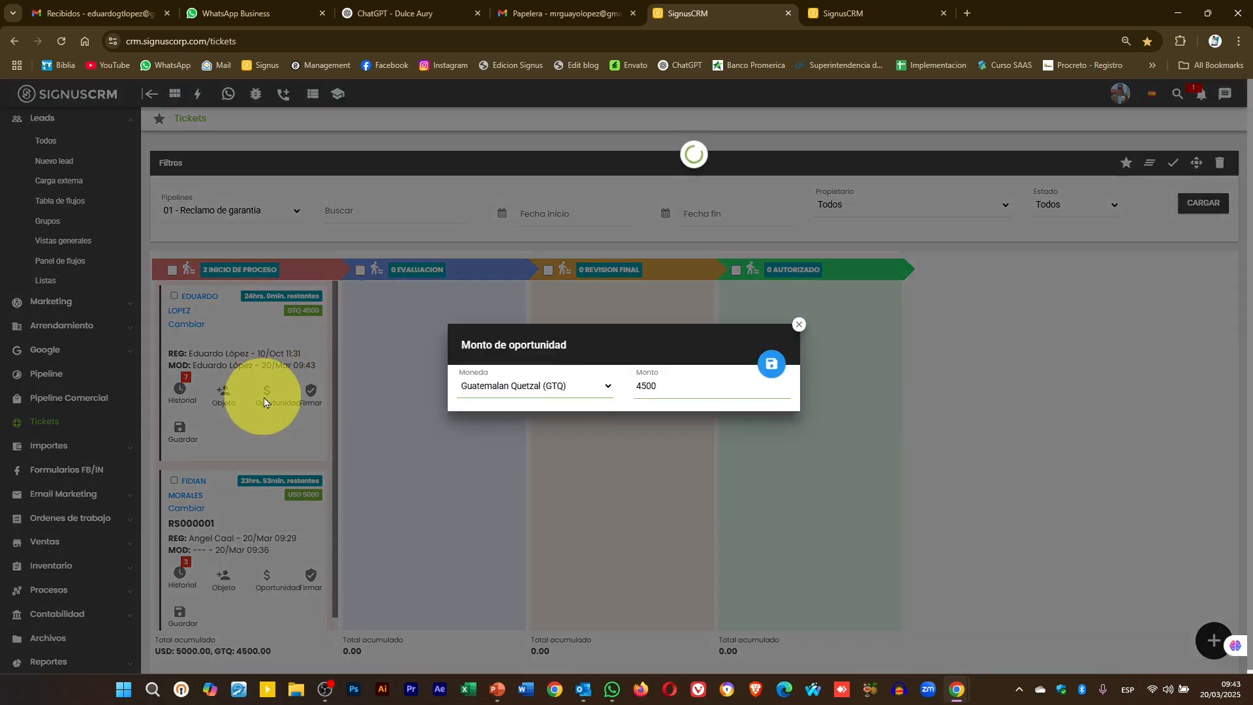
left_click(574, 387)
left_click(532, 426)
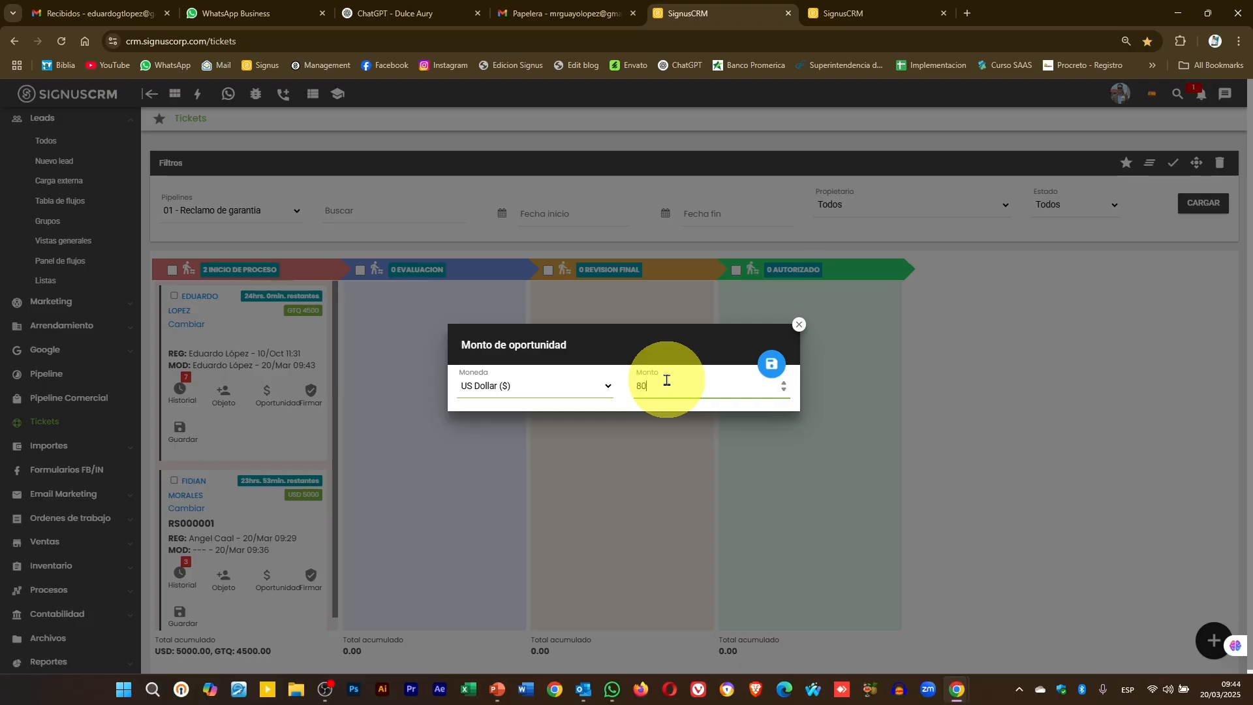
left_click(772, 363)
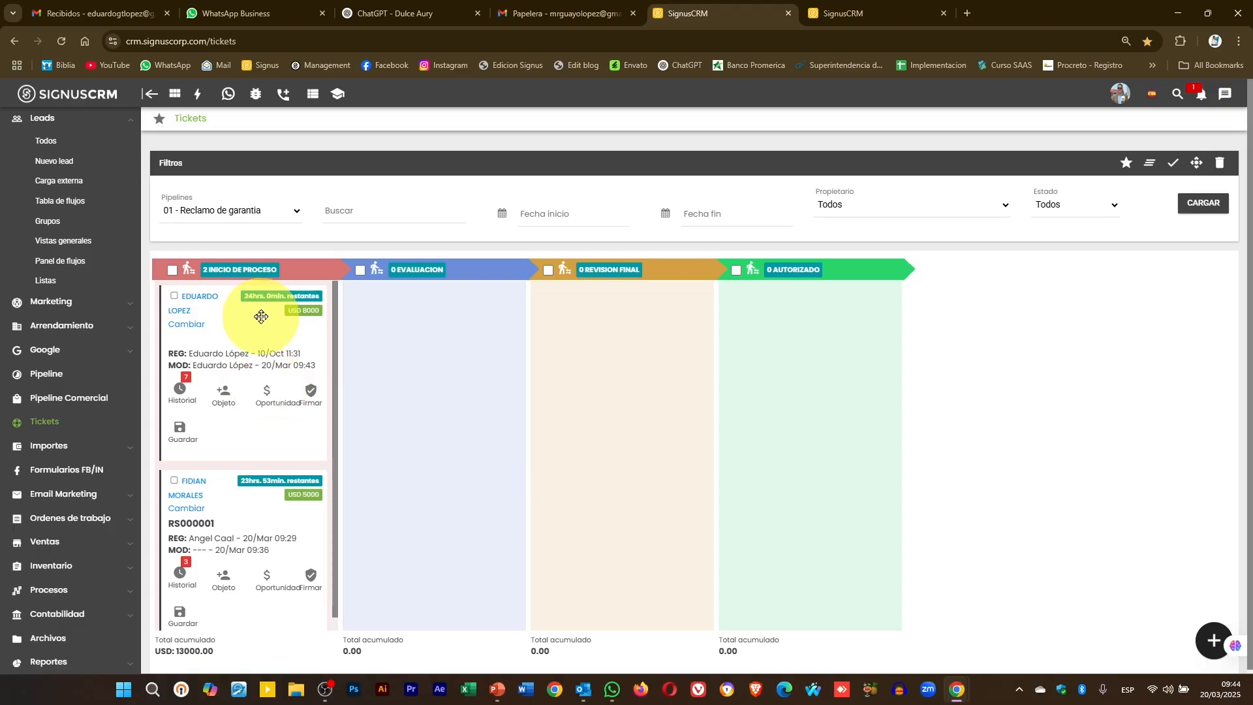
left_click_drag(260, 315, 456, 281)
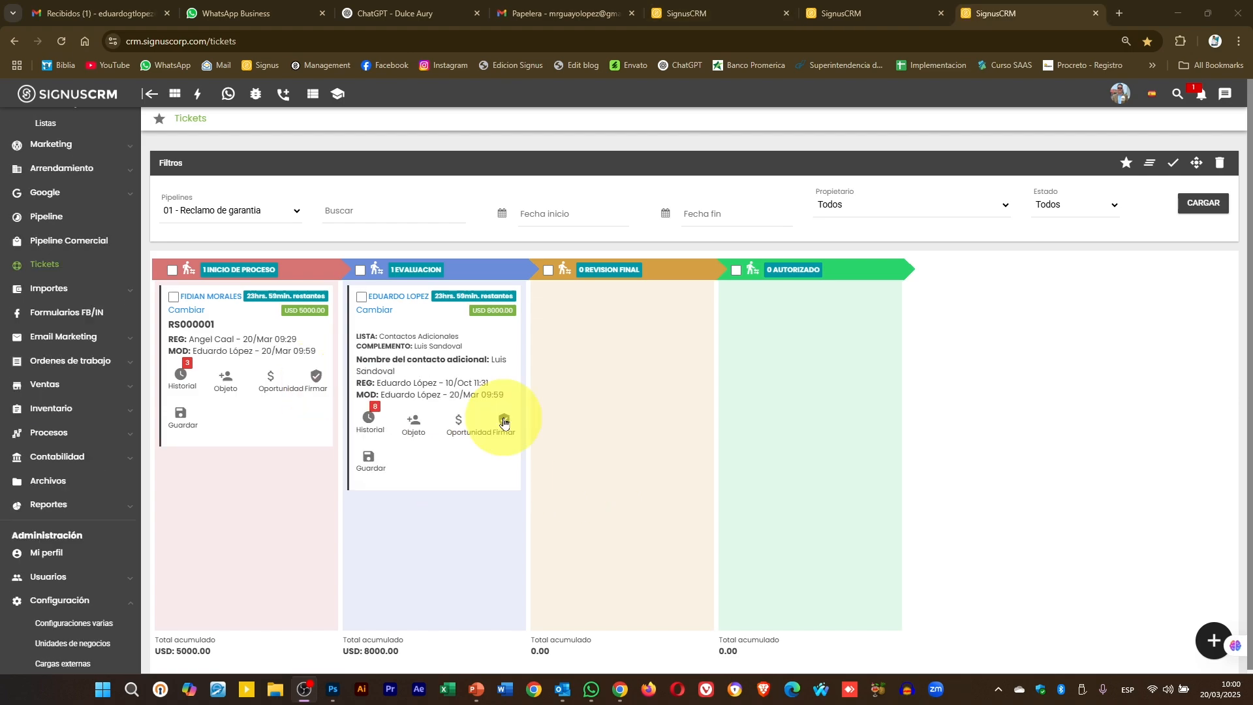
- Draw a signature on the Evaluacion ticket's reservation form, submit it with ENVIAR, and close the page
left_click(503, 421)
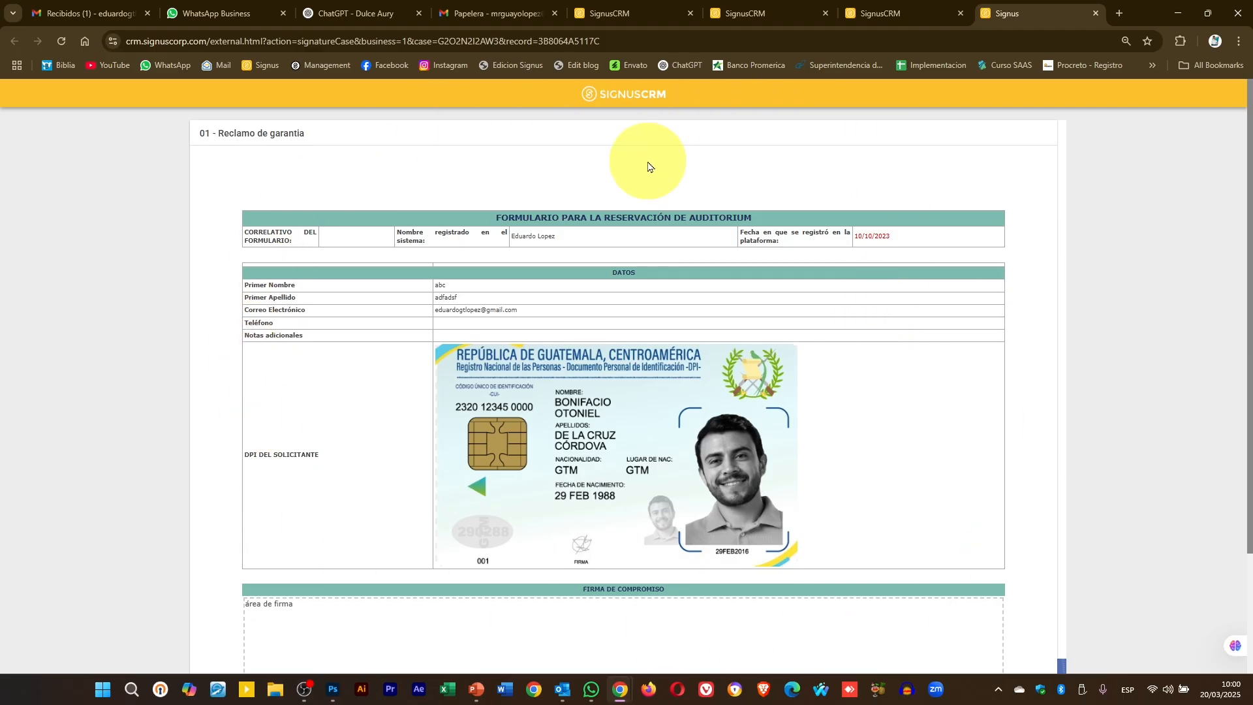
scroll(648, 167, "down", 3)
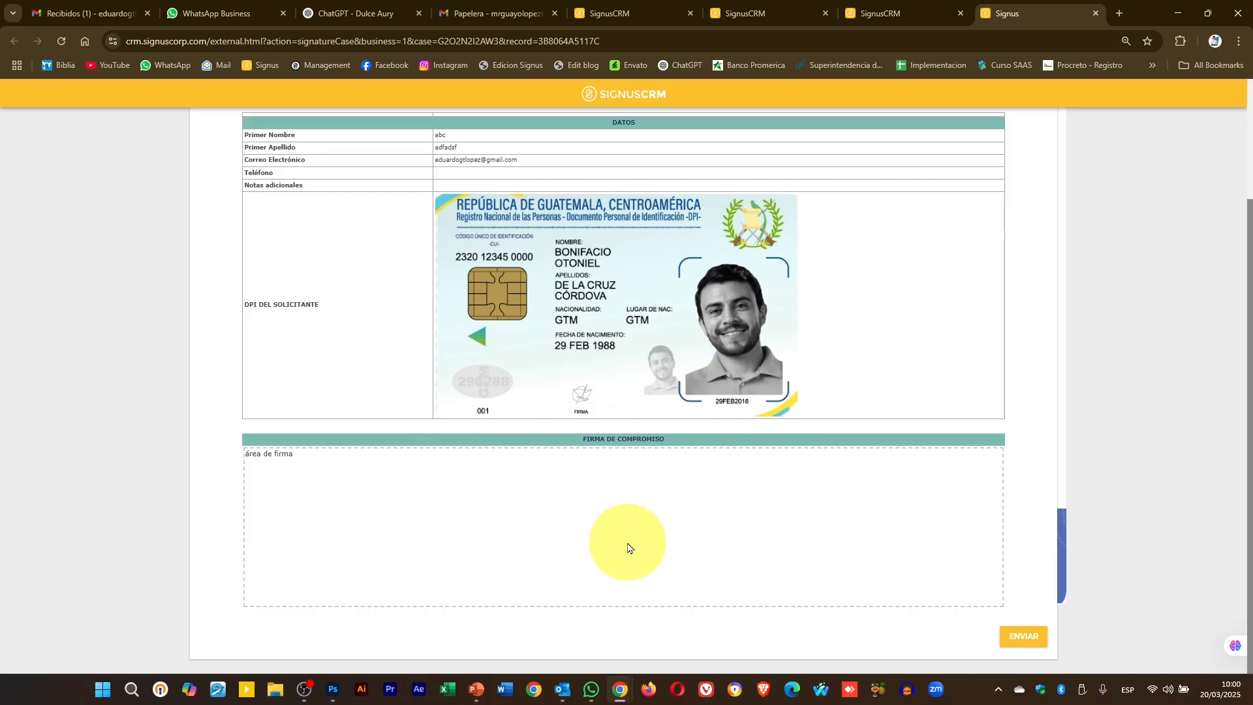
mouse_move(611, 526)
left_mouse_down()
mouse_move(684, 492)
mouse_move(699, 531)
mouse_move(659, 550)
mouse_move(691, 523)
left_mouse_up()
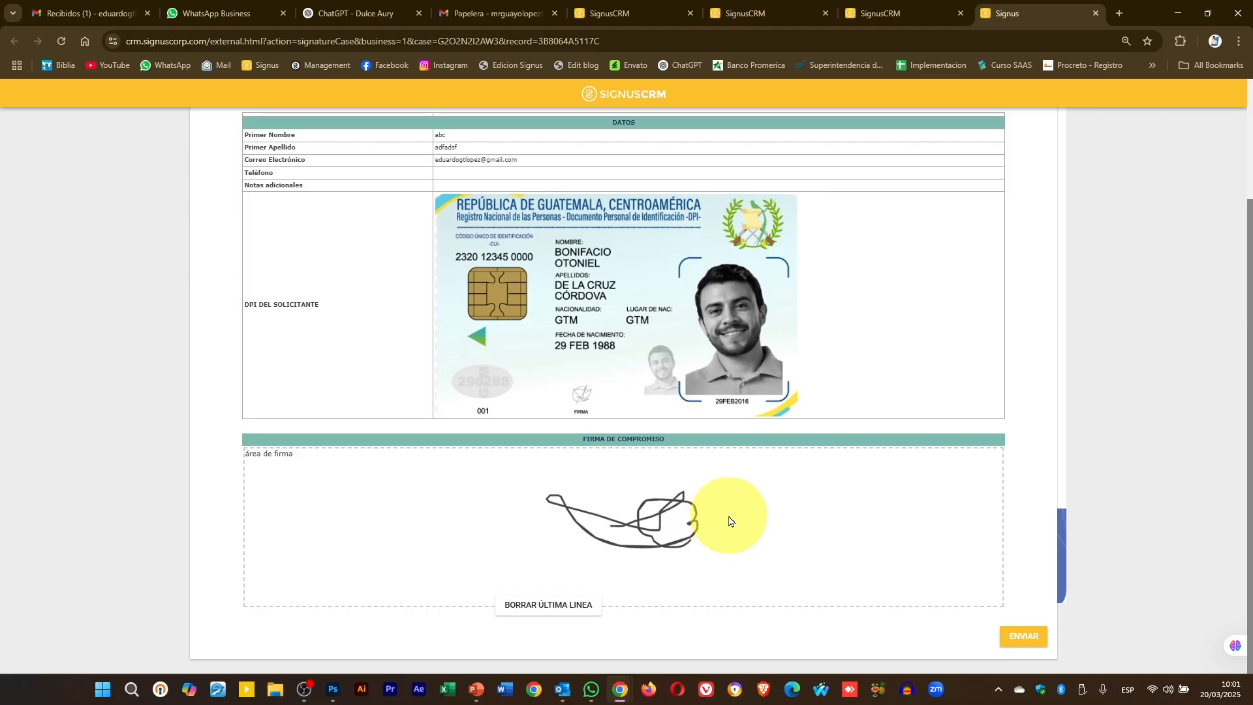
left_click(663, 41)
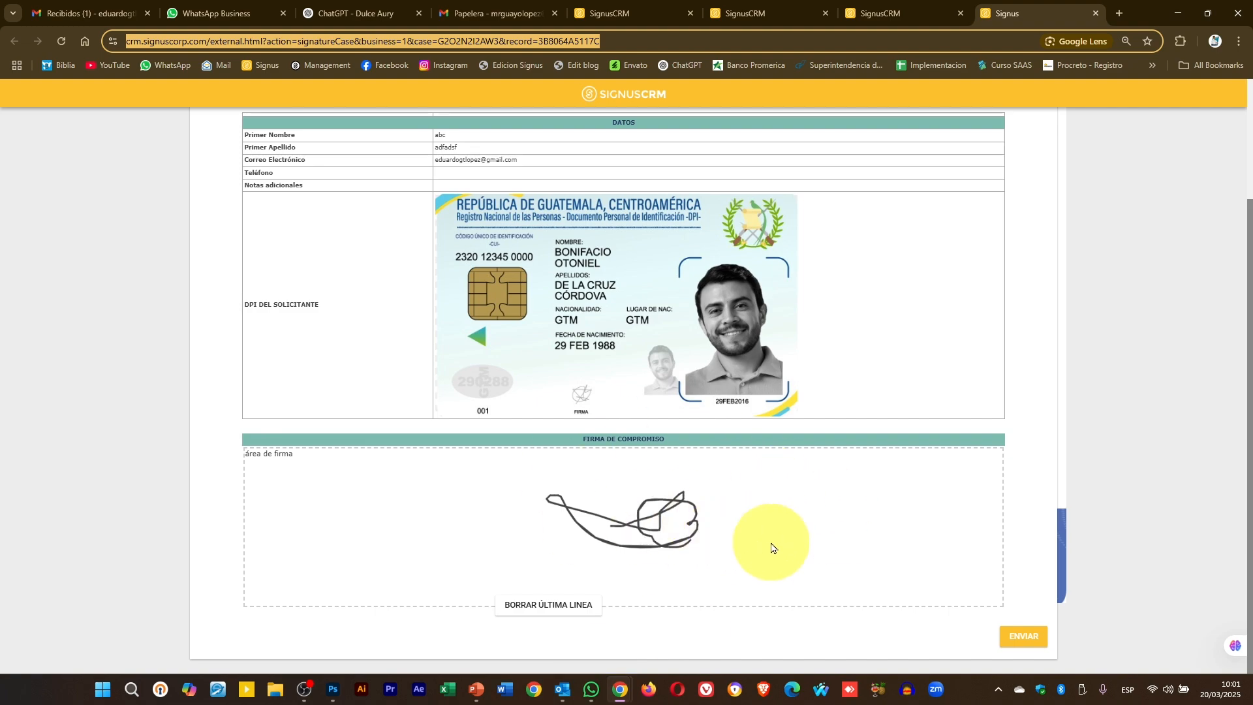
left_click_drag(770, 541, 782, 527)
mouse_move(692, 515)
left_mouse_down()
mouse_move(816, 498)
mouse_move(783, 540)
left_mouse_up()
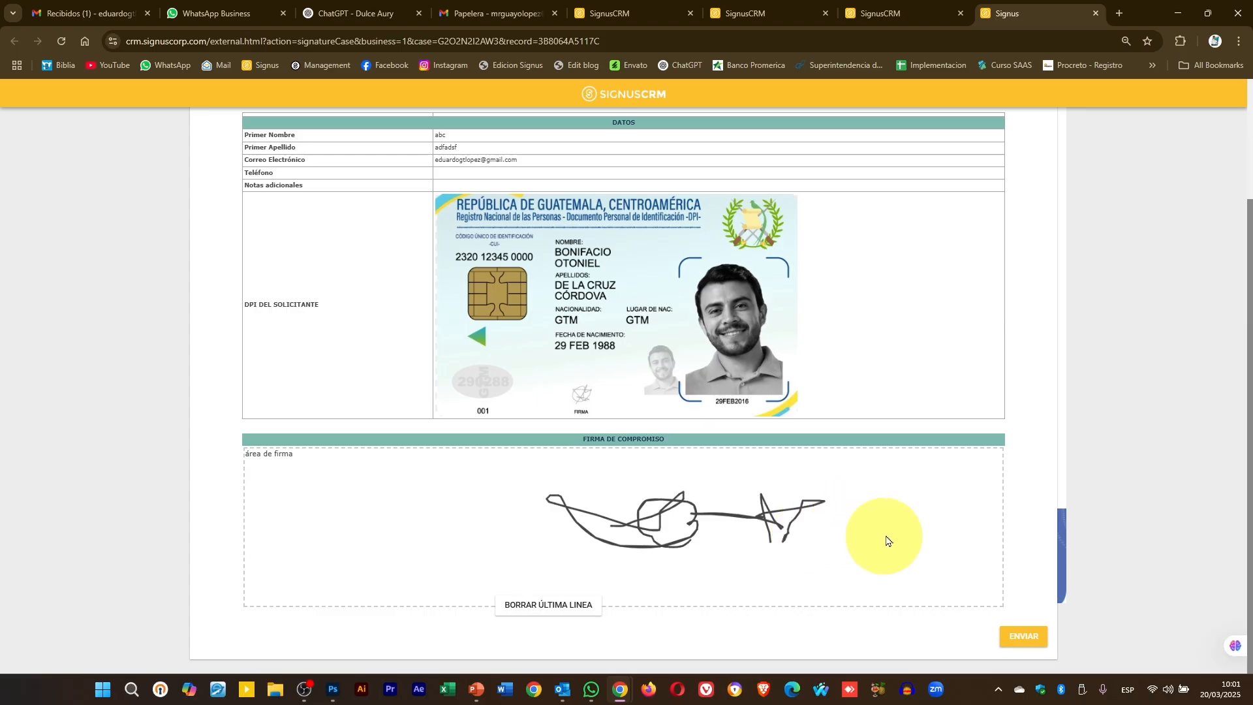
mouse_move(588, 465)
left_mouse_down()
mouse_move(616, 474)
mouse_move(590, 474)
mouse_move(623, 501)
mouse_move(635, 485)
mouse_move(645, 502)
left_mouse_up()
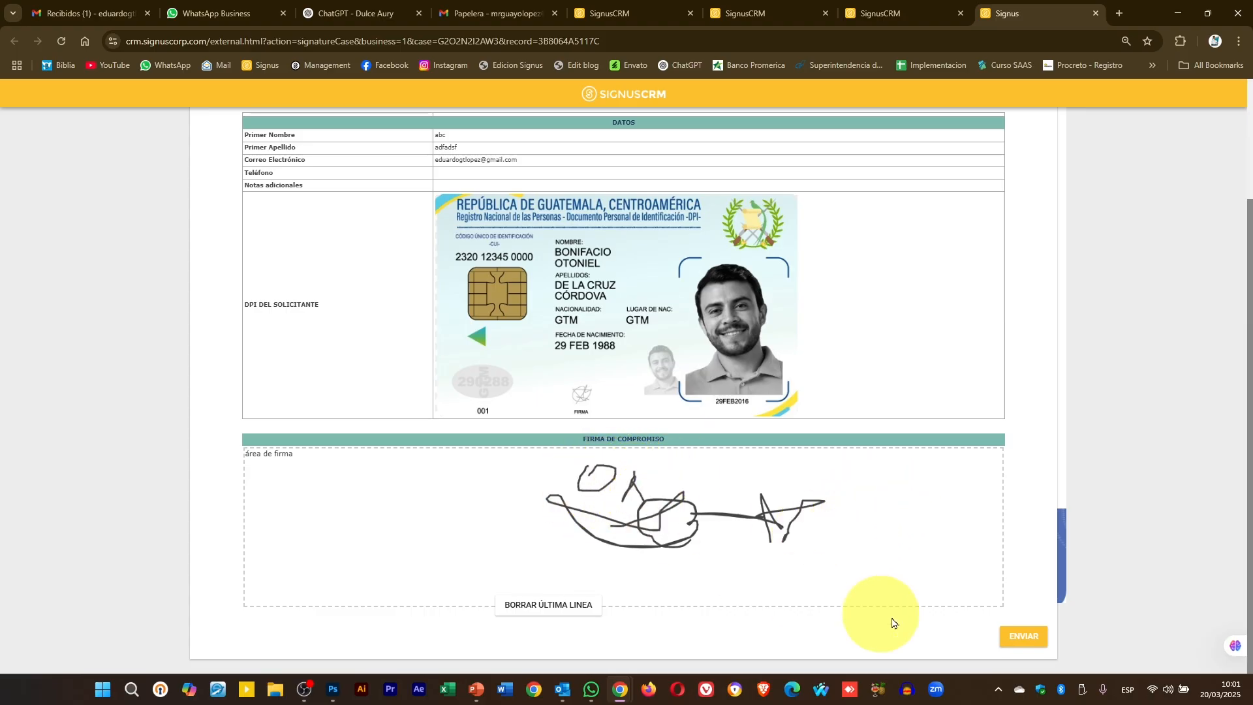
left_click(1025, 639)
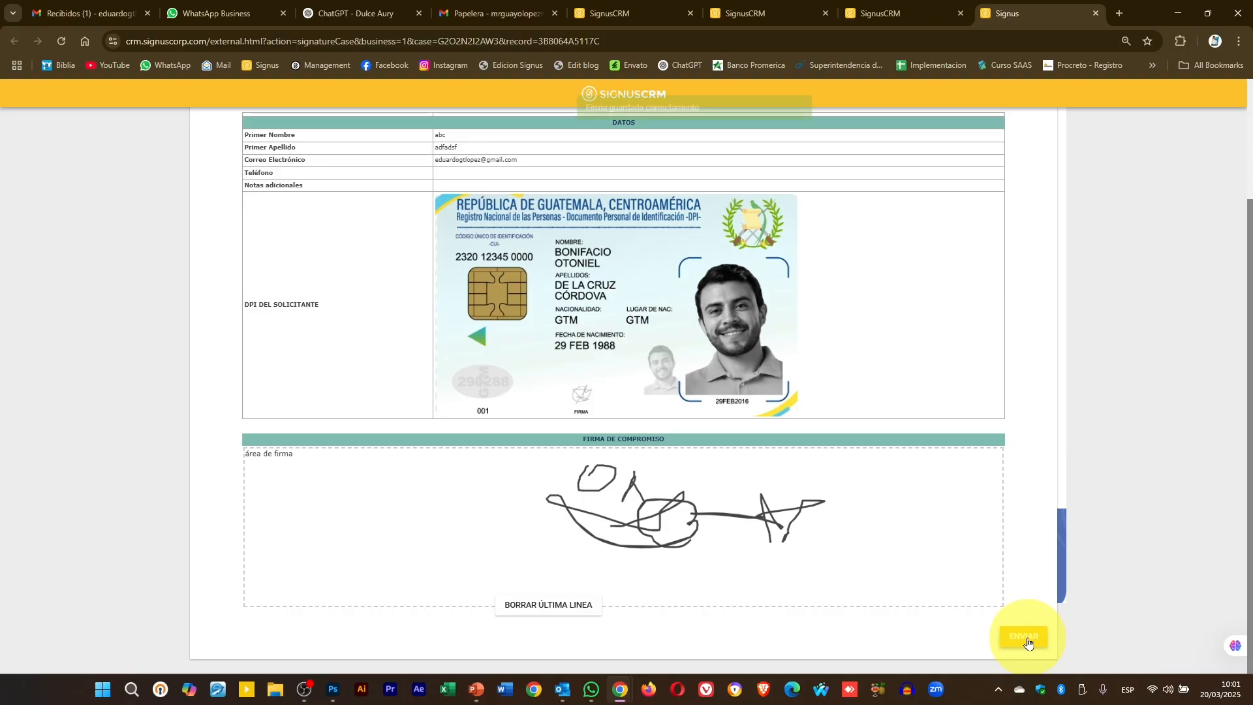
left_click(1096, 12)
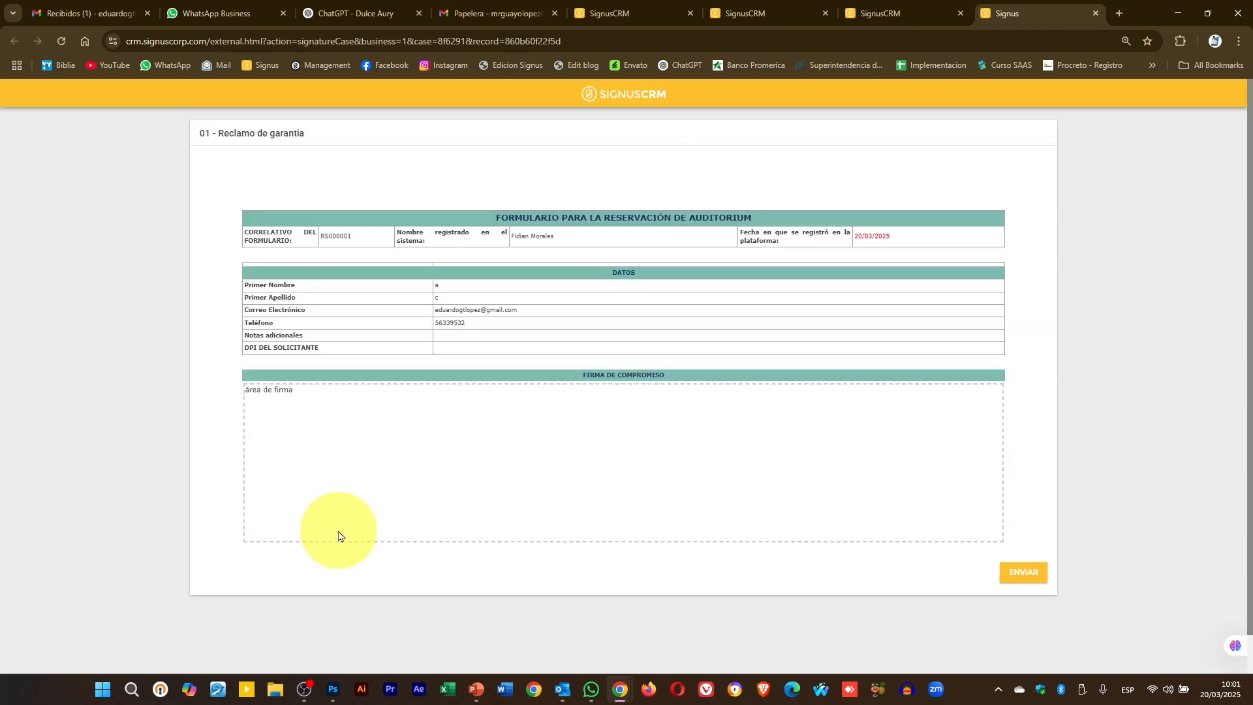
- Sign and submit RS000001's form, close the signing page, and reload the board with CARGAR
scroll(475, 503, "down", 3)
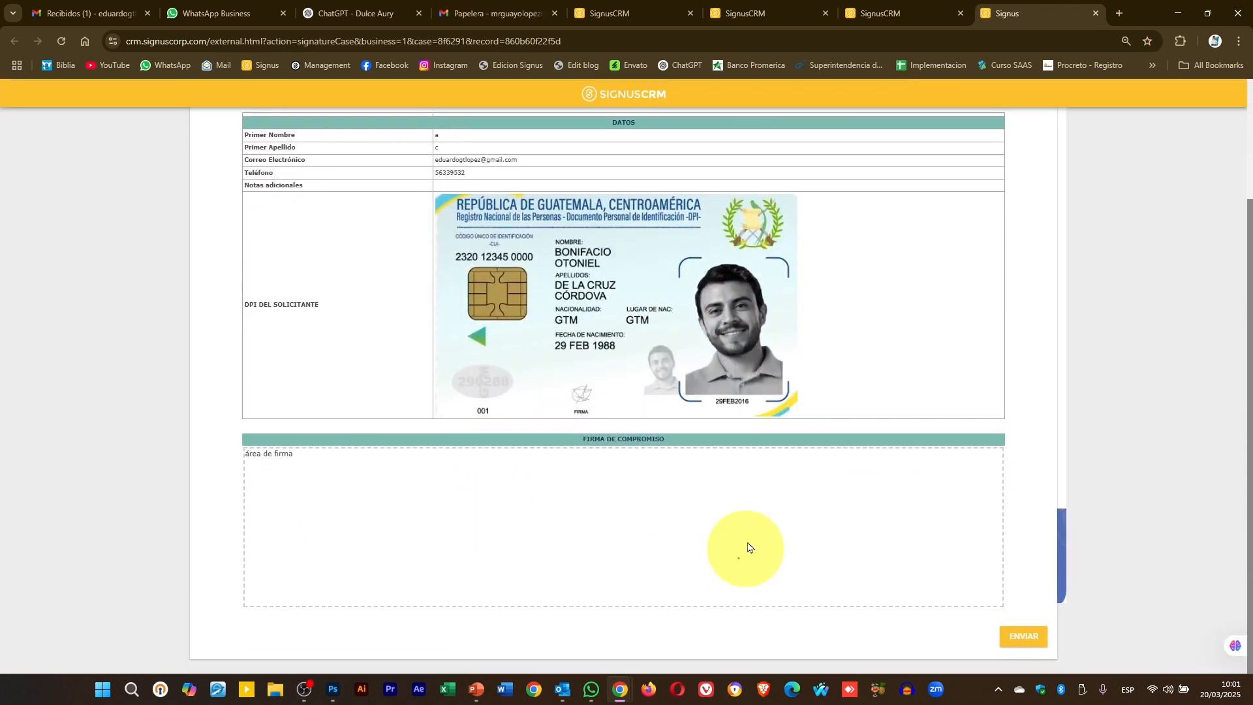
mouse_move(738, 557)
left_mouse_down()
mouse_move(818, 463)
mouse_move(769, 489)
left_mouse_up()
left_click(1023, 634)
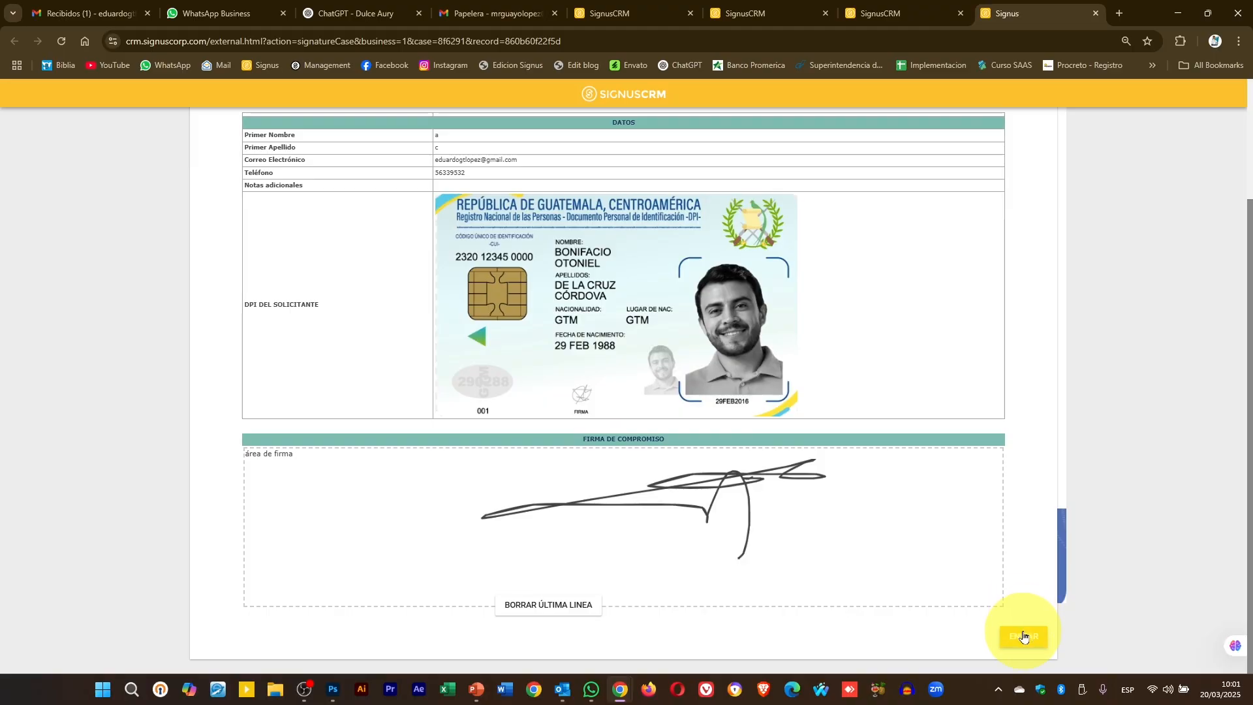
left_click(1096, 15)
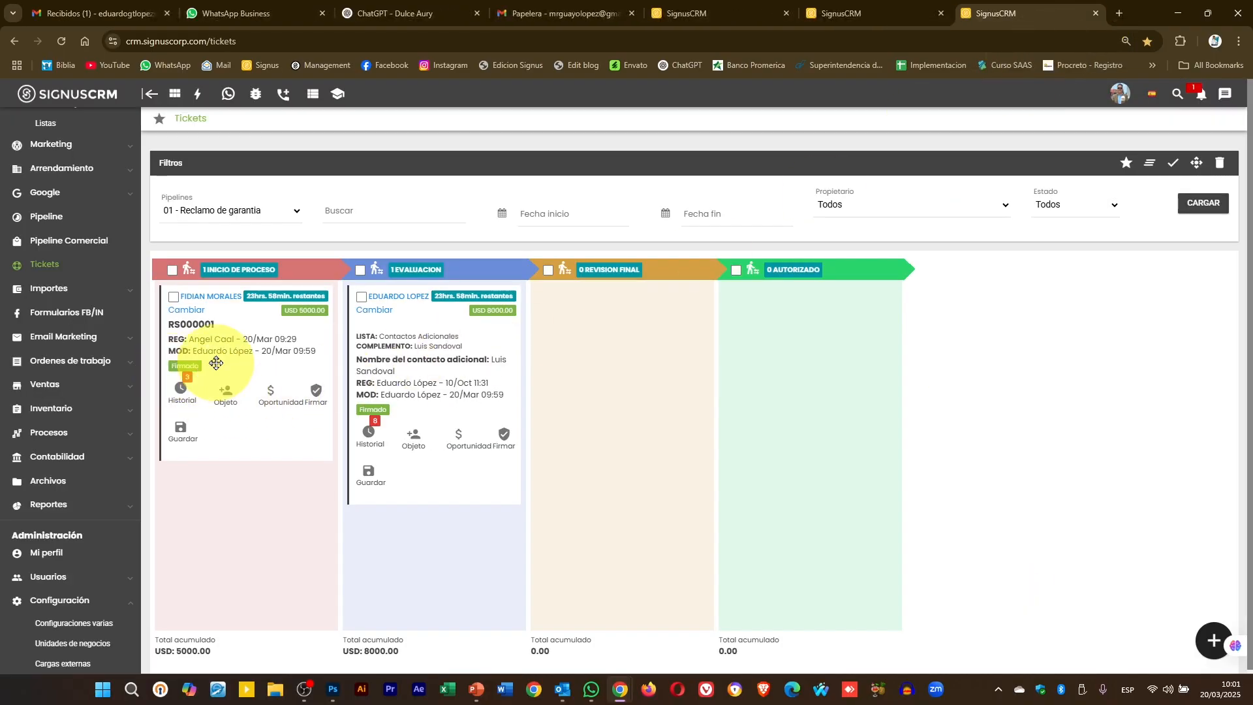
left_click(1212, 206)
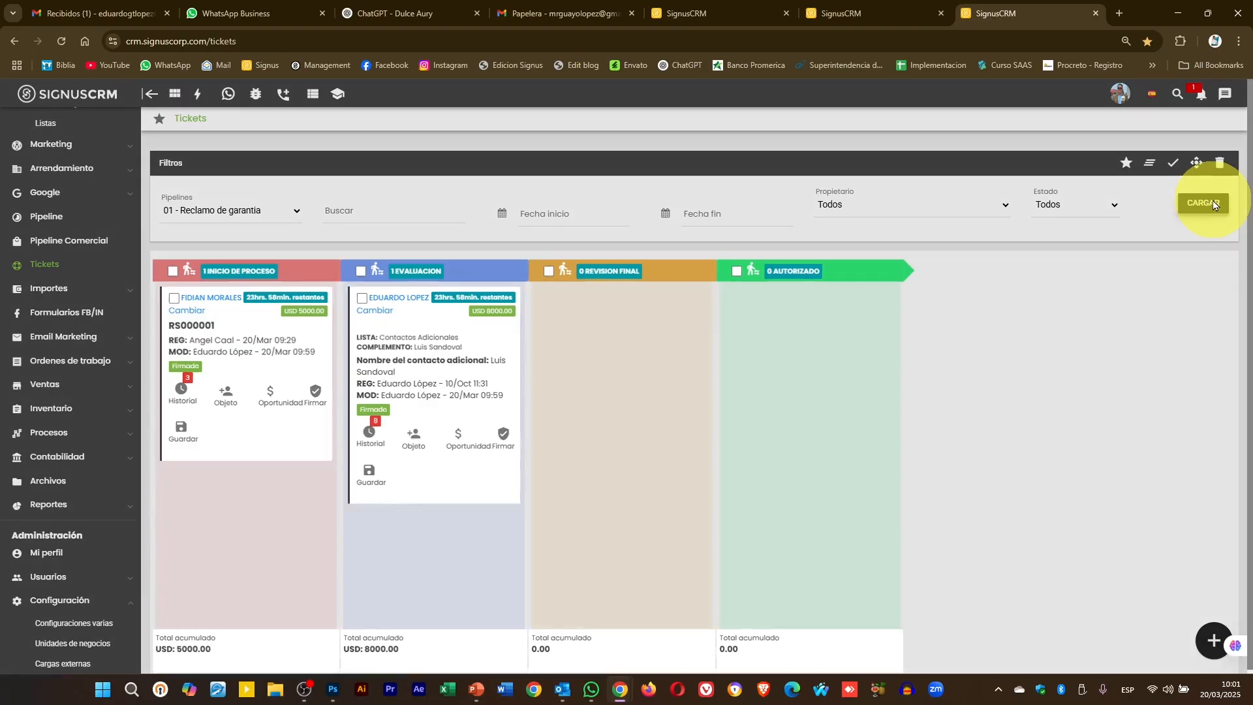
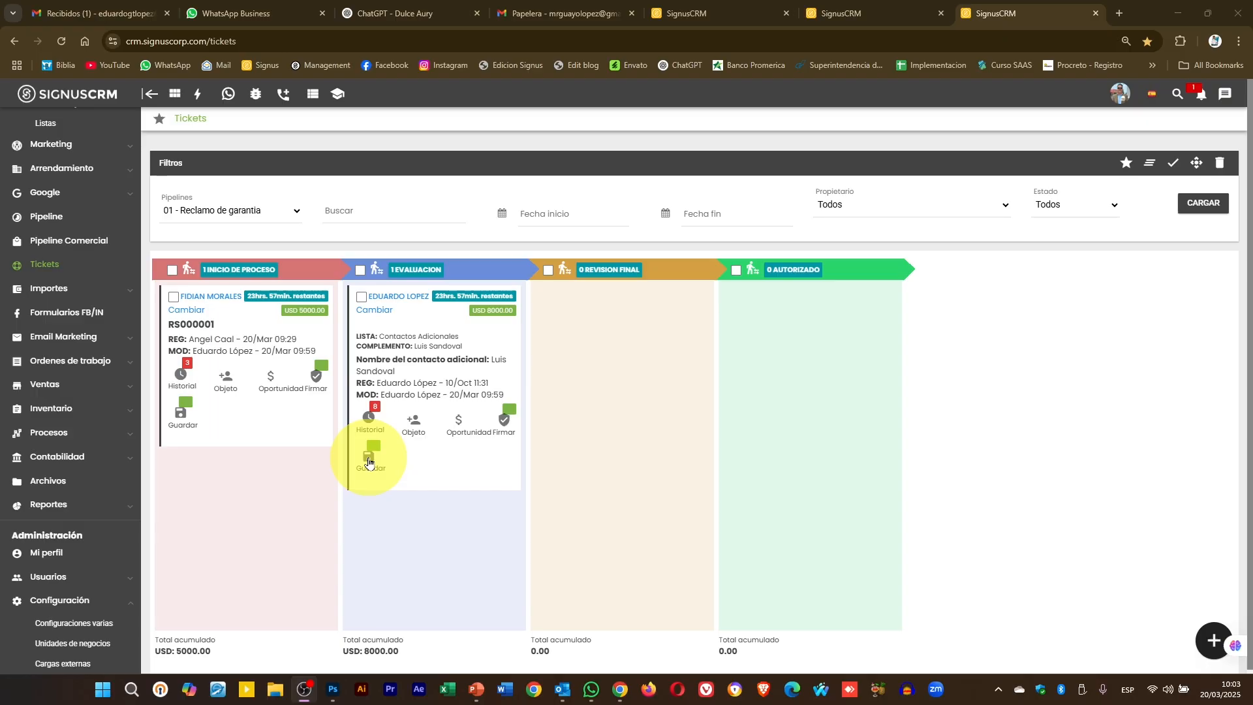
- Open the first ticket's lead record and view its stored files in Archivos
left_click(369, 459)
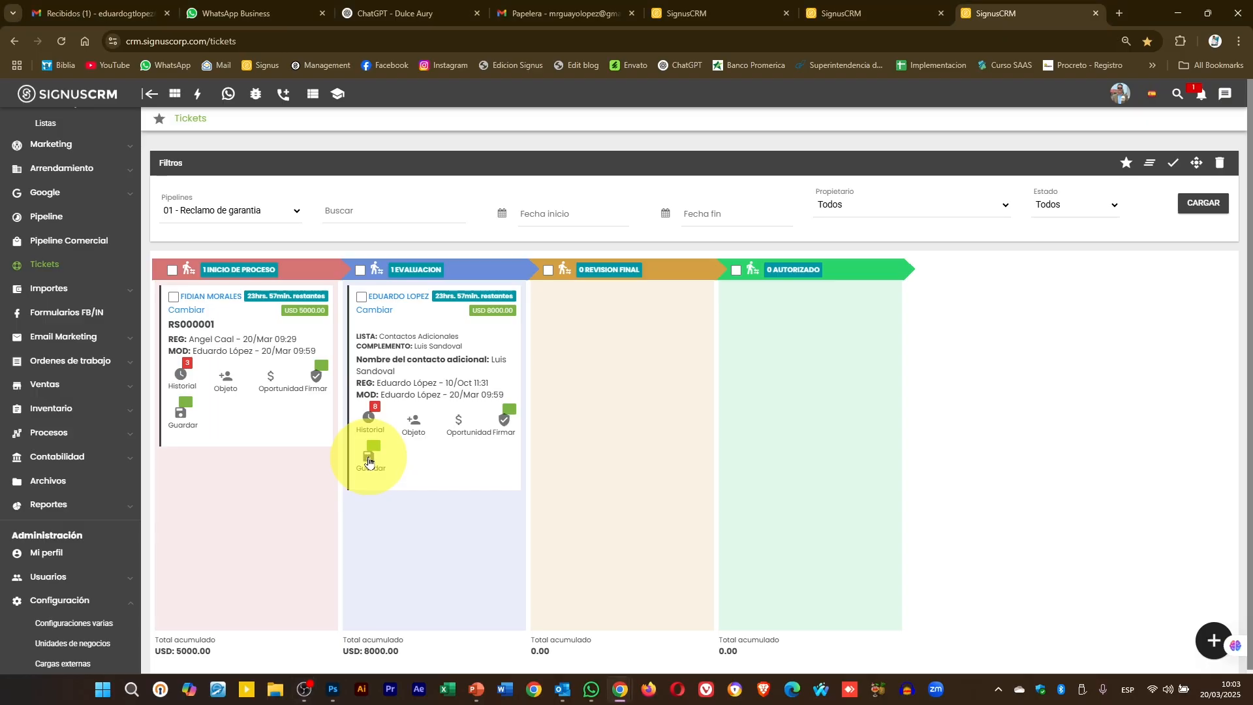
left_click(0, 516)
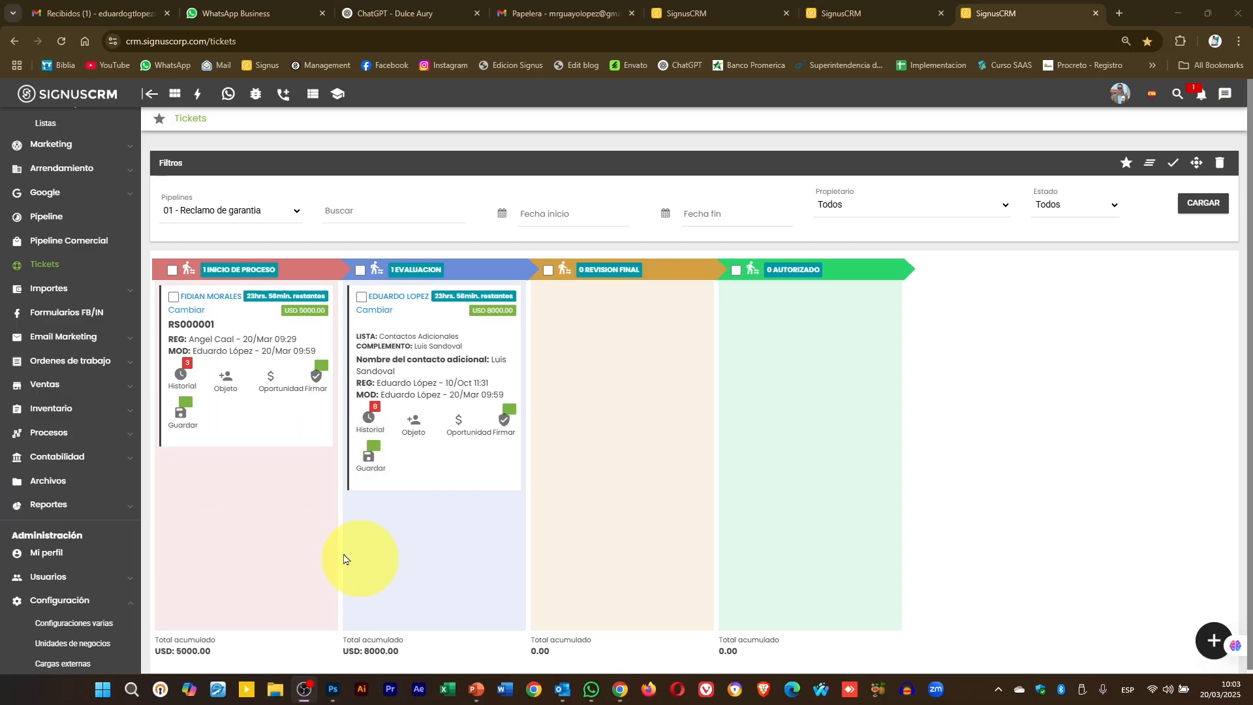
left_click(193, 305)
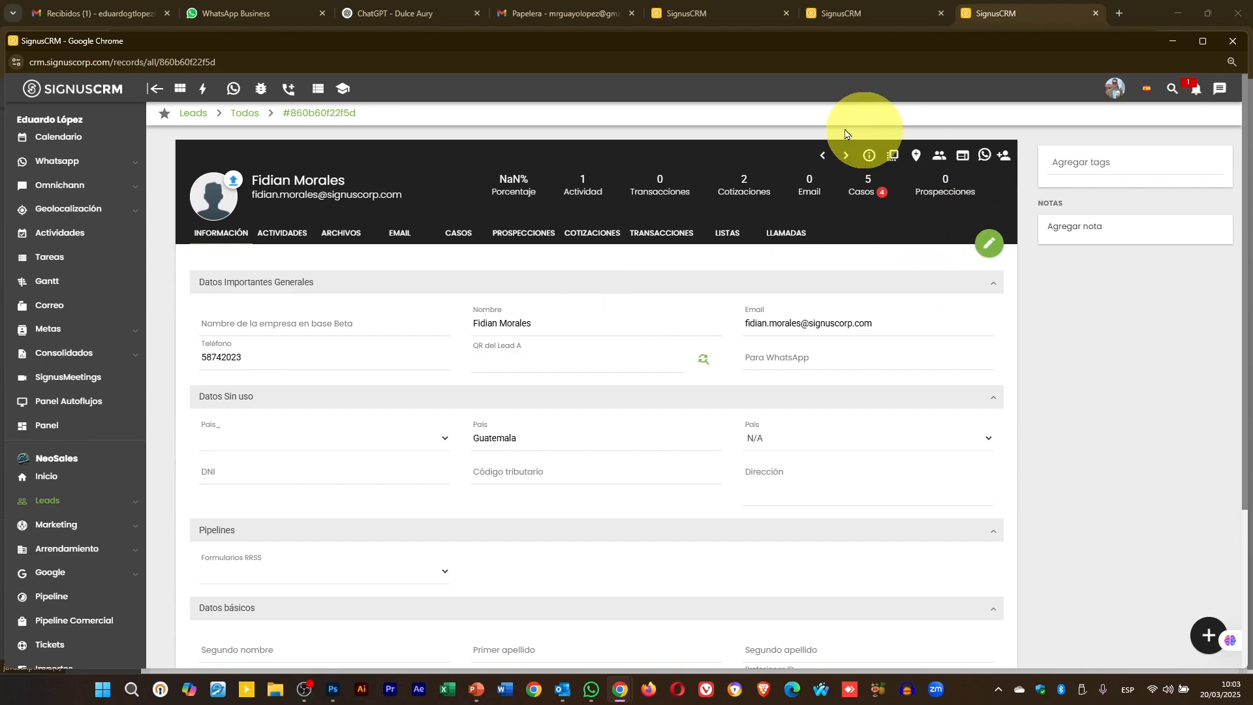
left_click(336, 237)
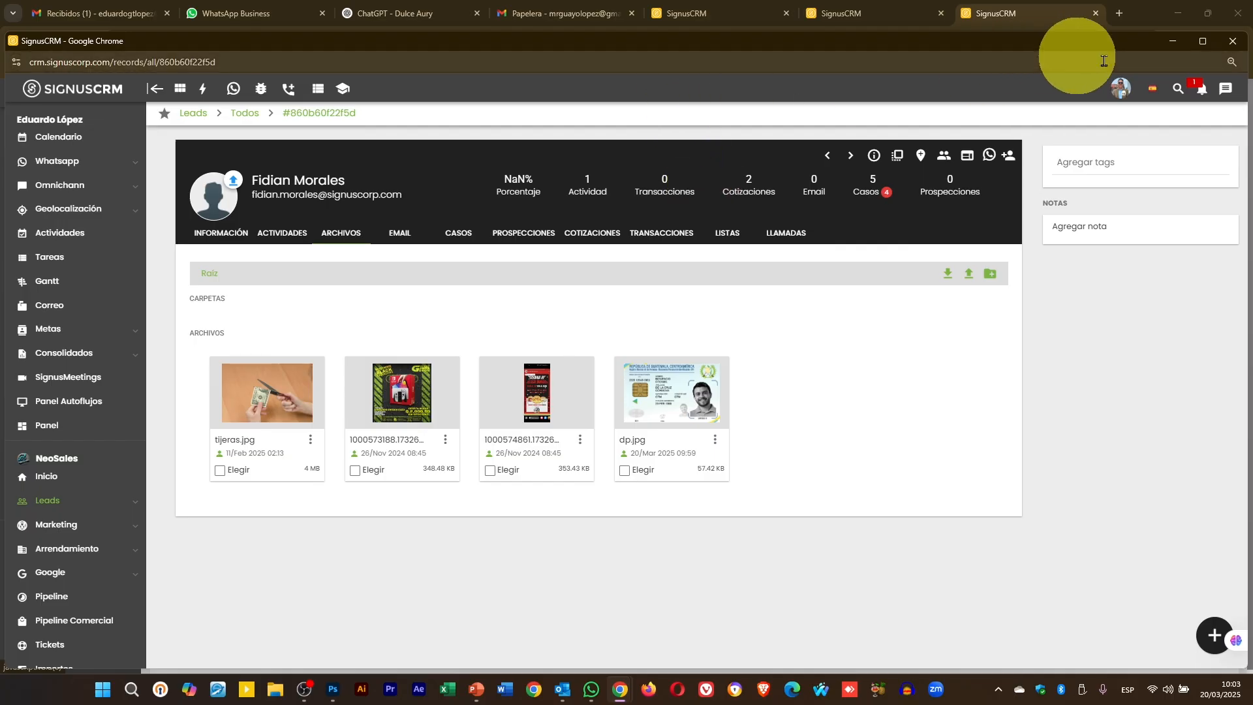
- Close the lead, save the Inicio de Proceso ticket to store its form, and reopen the lead
left_click(1235, 42)
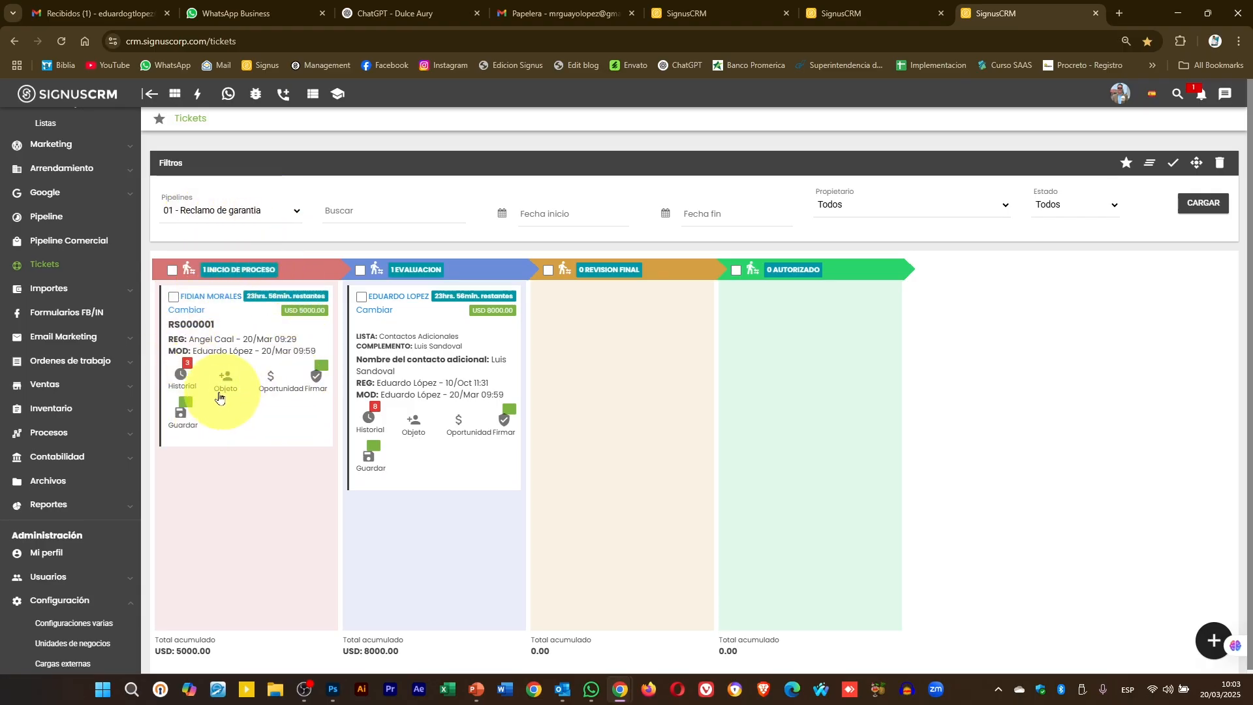
left_click(181, 420)
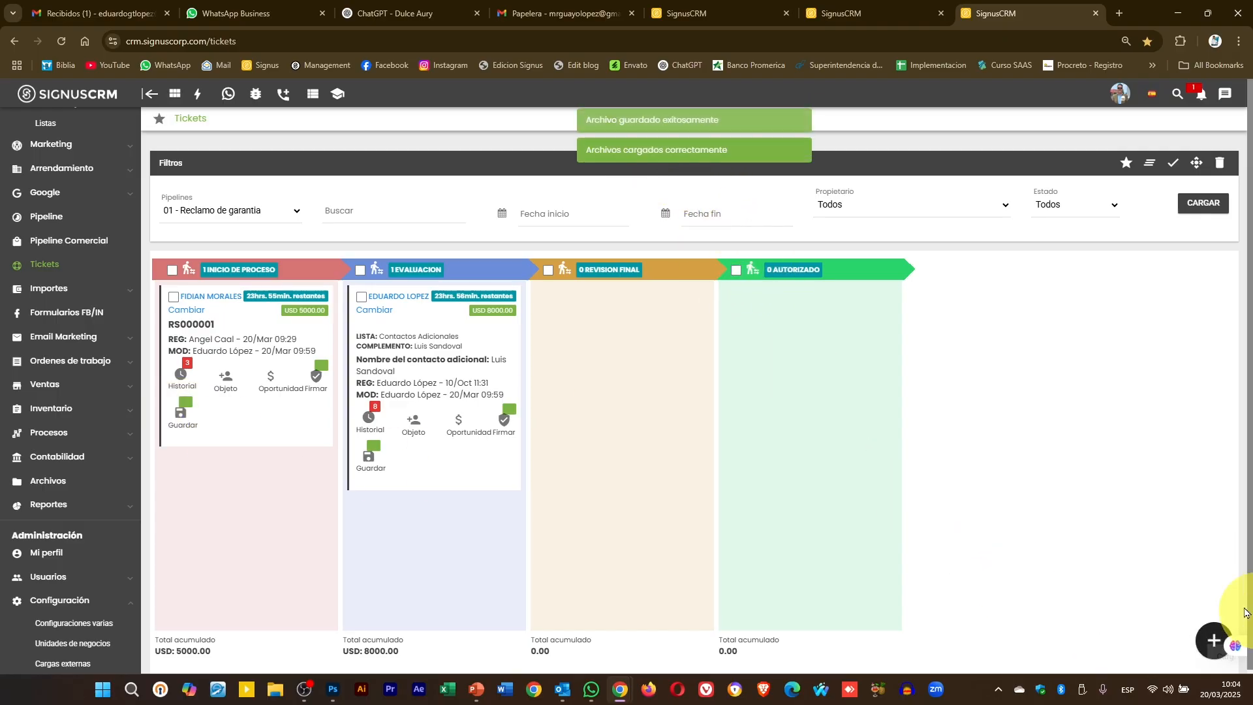
left_click(220, 307)
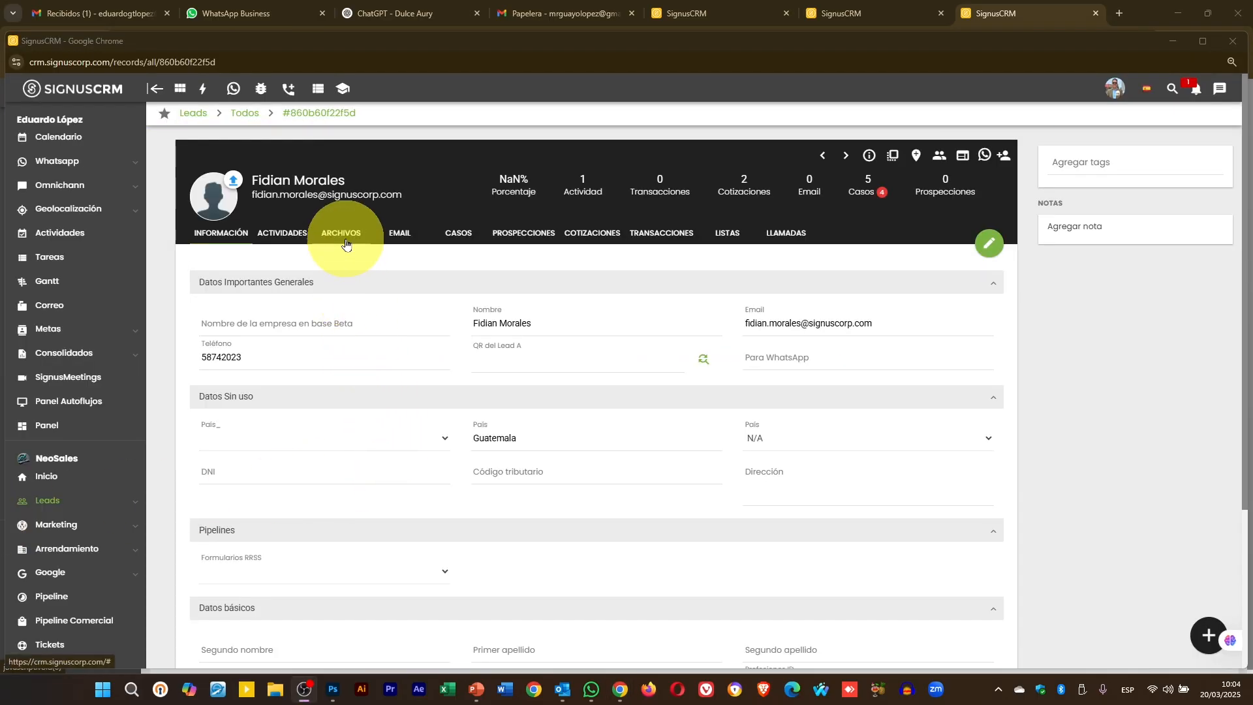
- View RS000001.pdf under Archivos > Casos > 01 - Reclamo de garantia, then close it
left_click(346, 244)
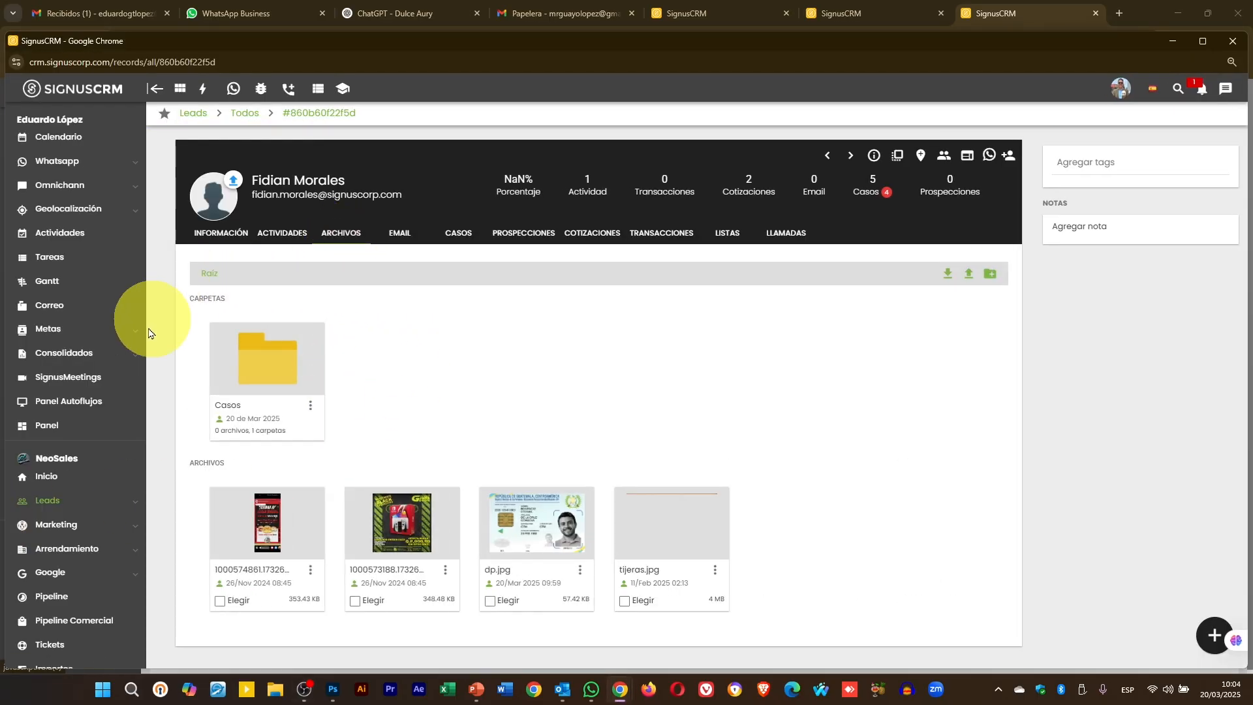
left_click(263, 366)
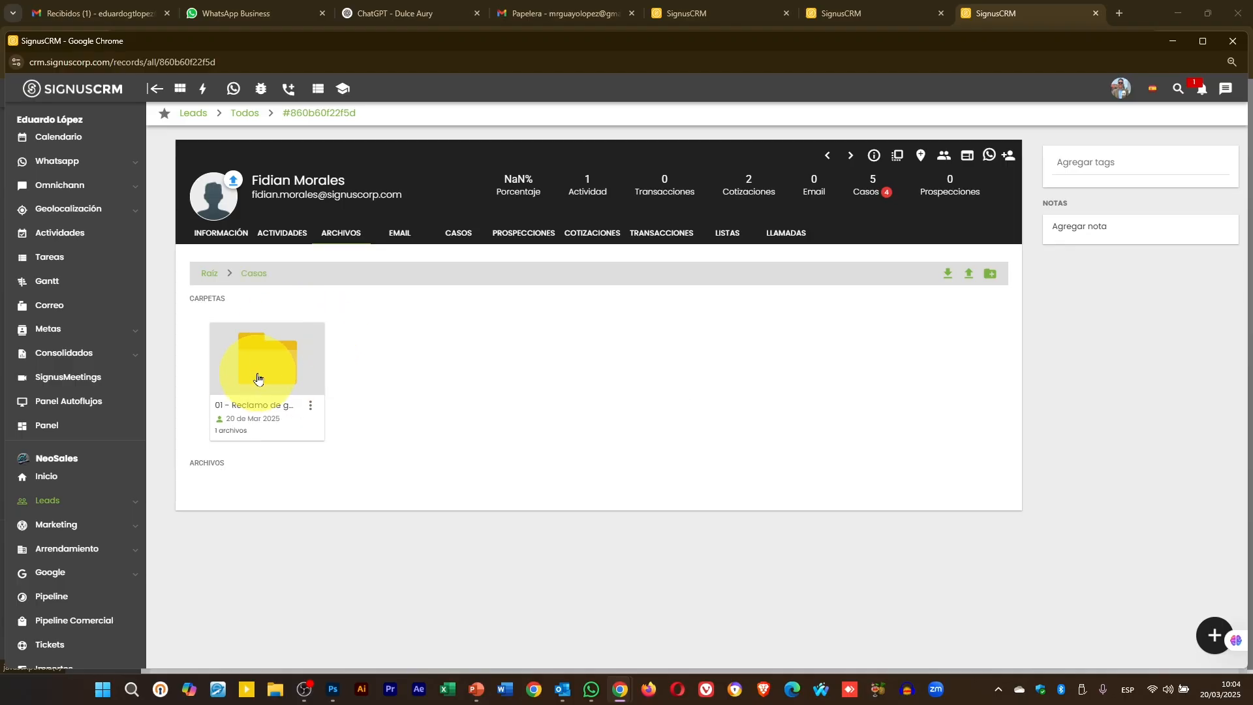
left_click(259, 377)
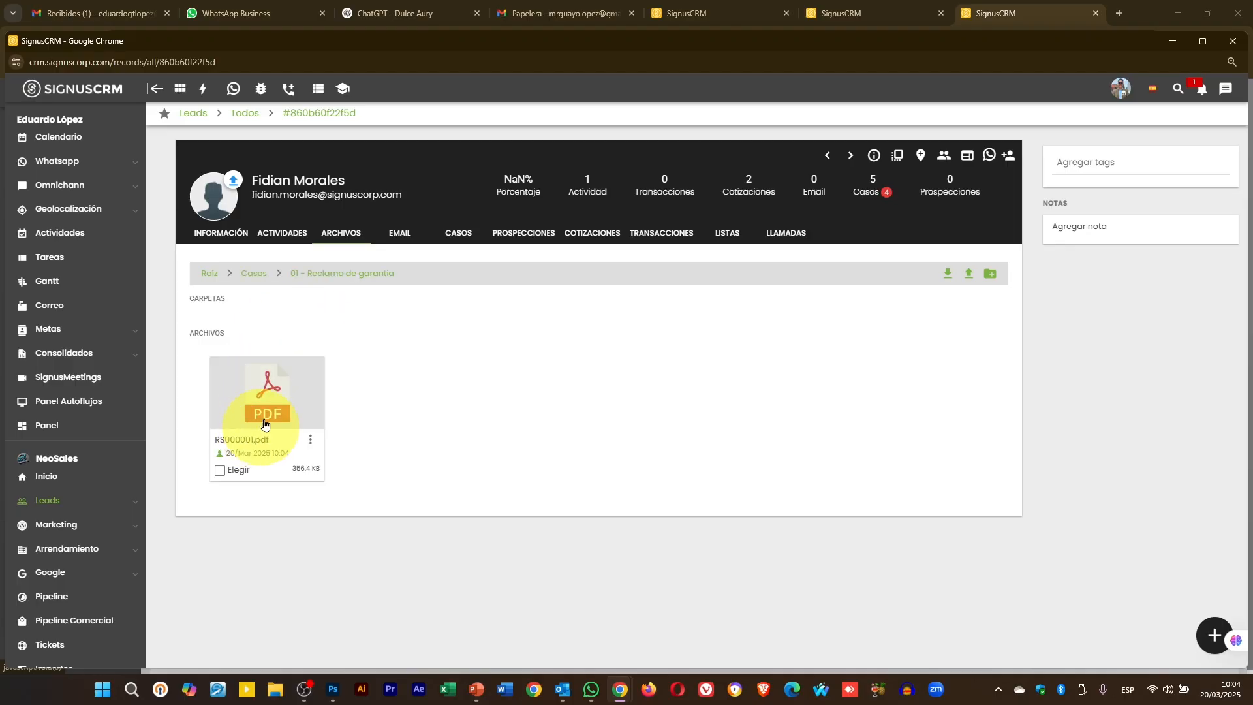
left_click(264, 421)
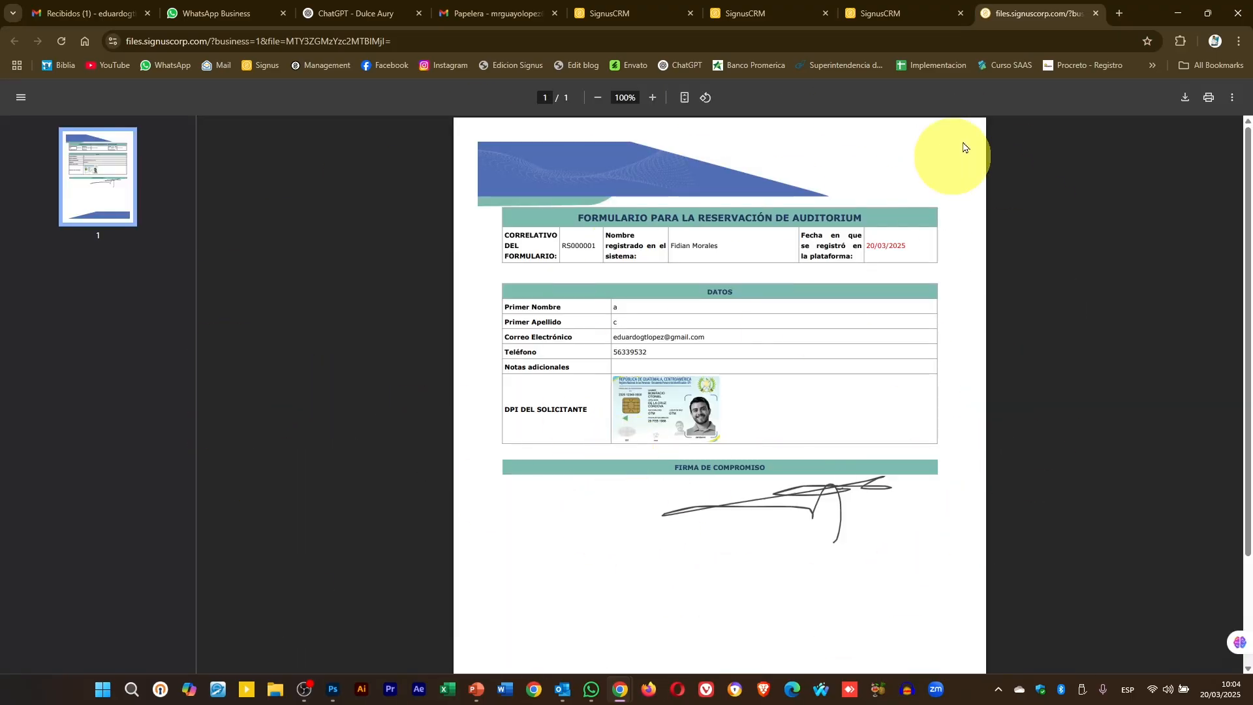
left_click(1097, 14)
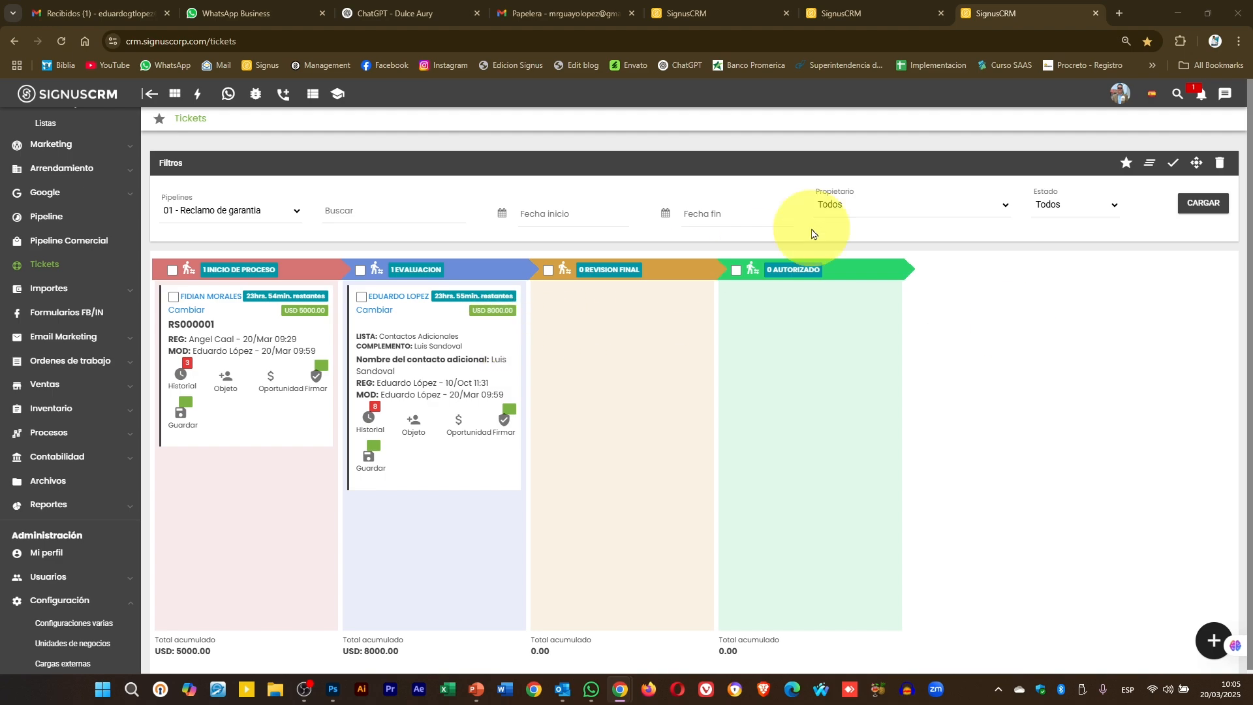
- Reload the board, drag the Evaluación ticket into Revisión Final, then back to Evaluación
left_click(1202, 202)
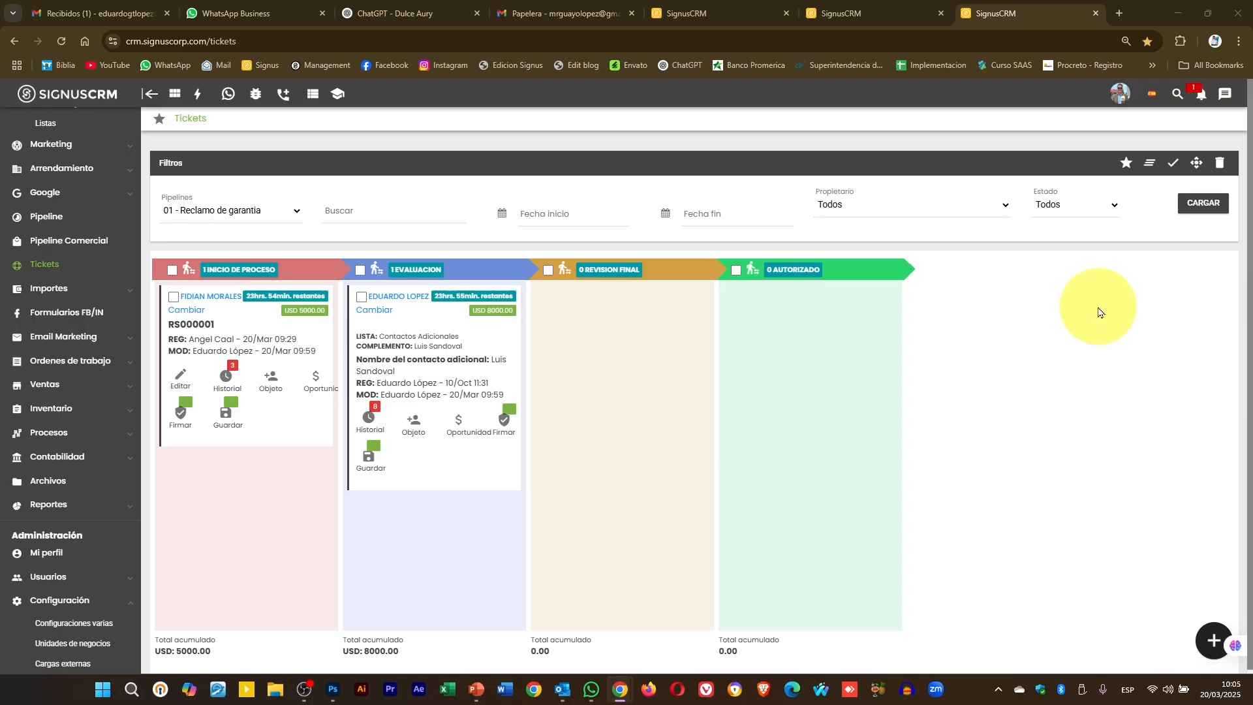
left_click(1202, 203)
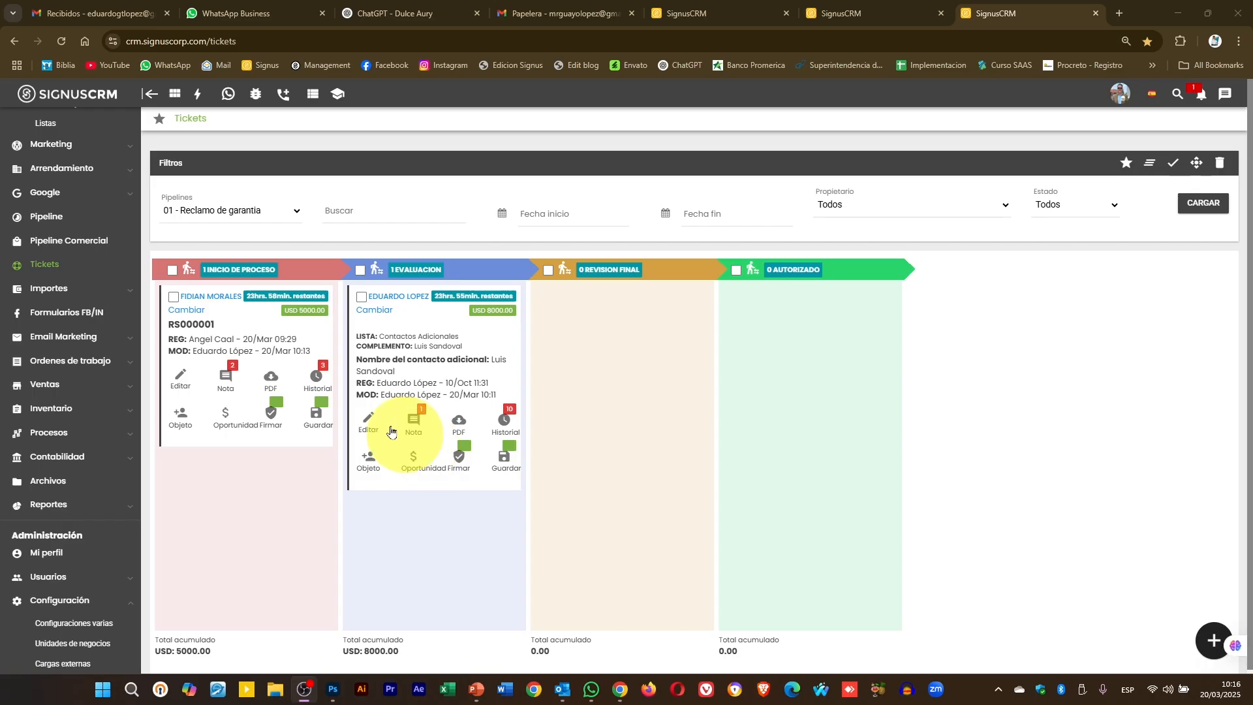
left_click_drag(448, 392, 608, 420)
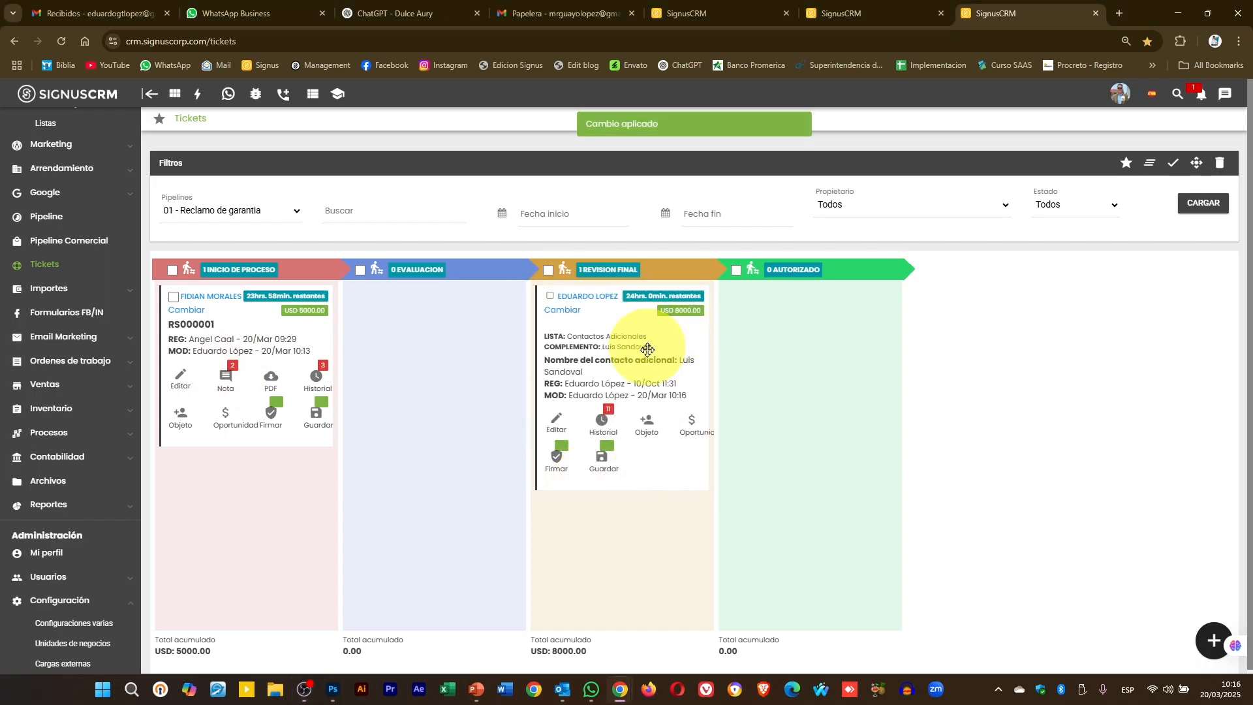
left_click_drag(645, 345, 434, 353)
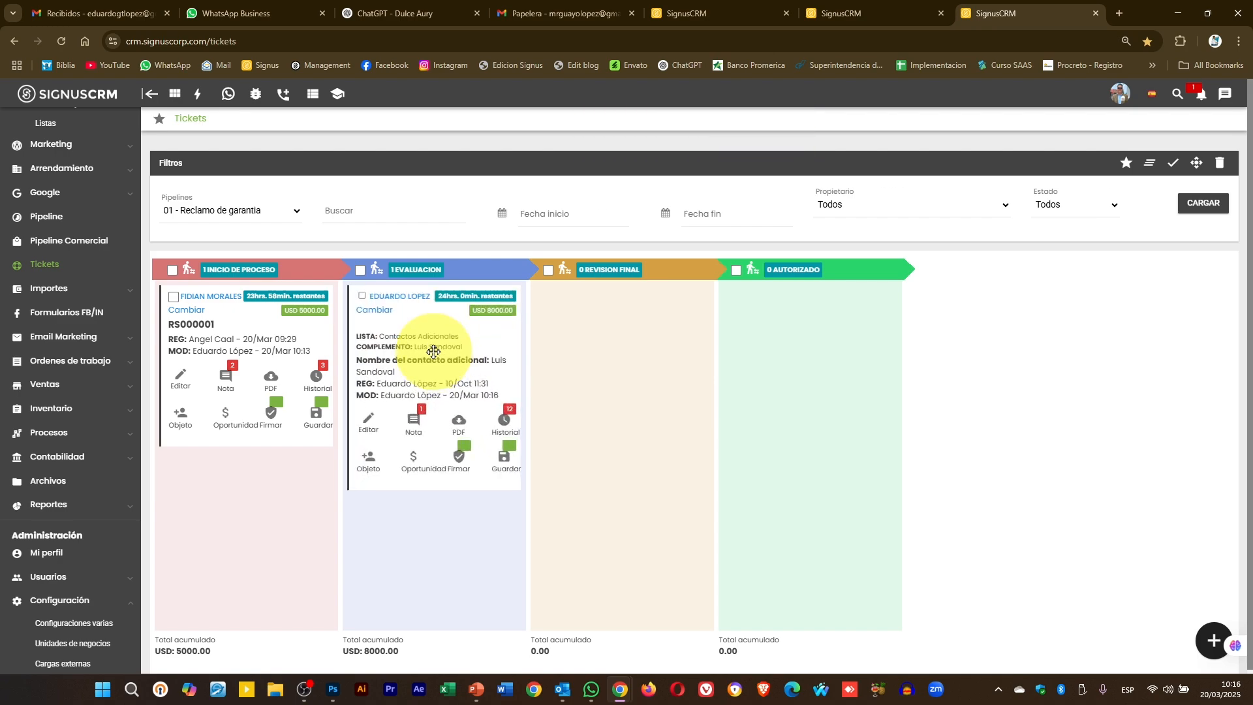
mouse_move(405, 336)
left_mouse_down()
mouse_move(600, 322)
mouse_move(400, 331)
left_mouse_up()
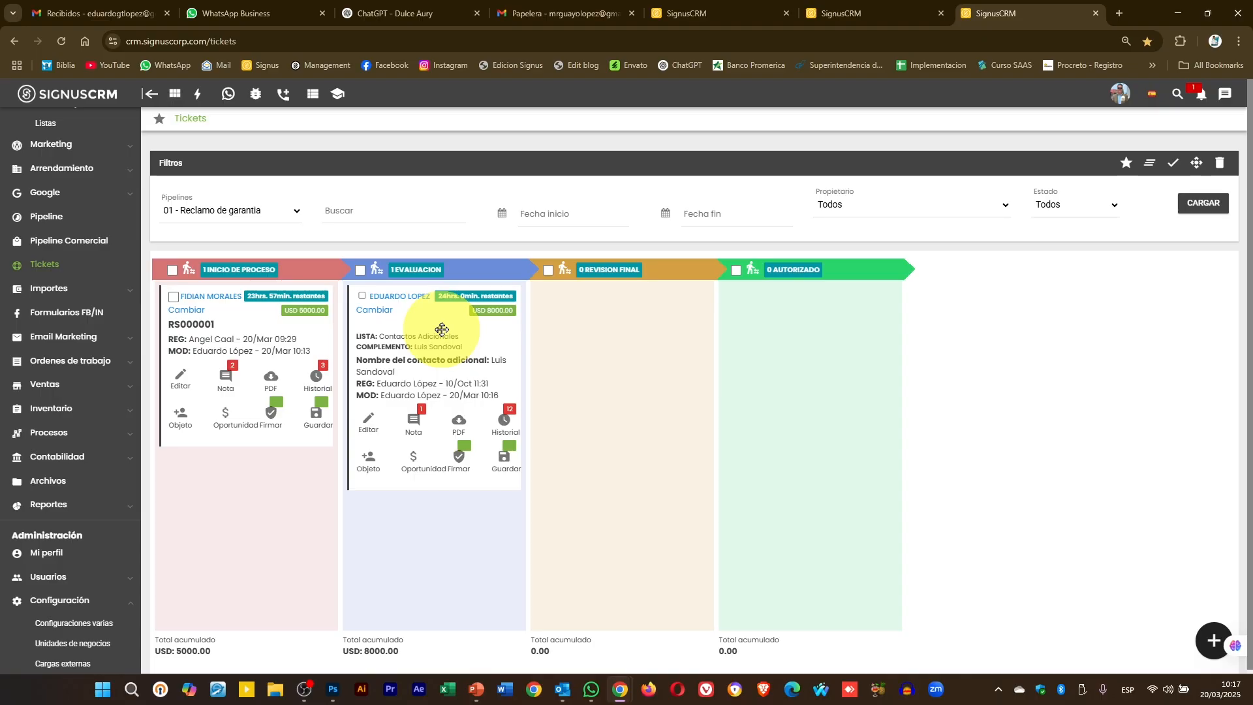
- Add the note 'Antes de autorizar notificar a finanzas' to the Evaluación ticket
left_click(415, 426)
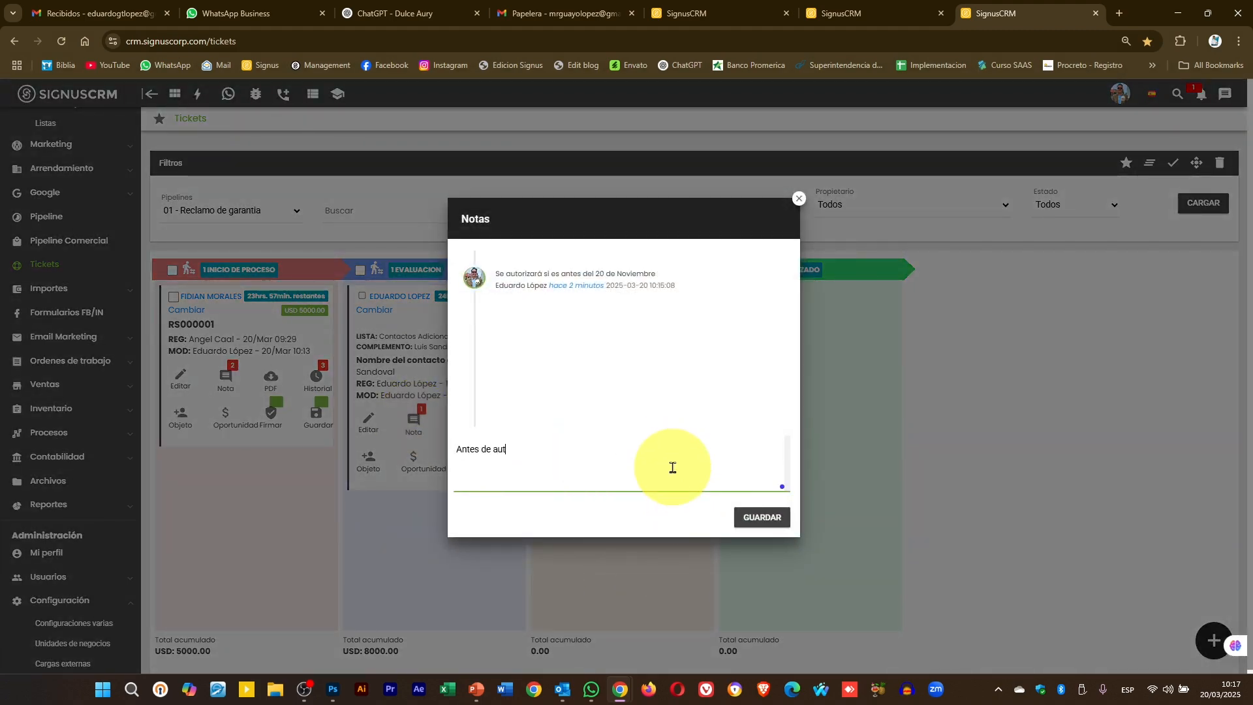
type("Antes de autorizar notificar a finanzas")
left_click(775, 519)
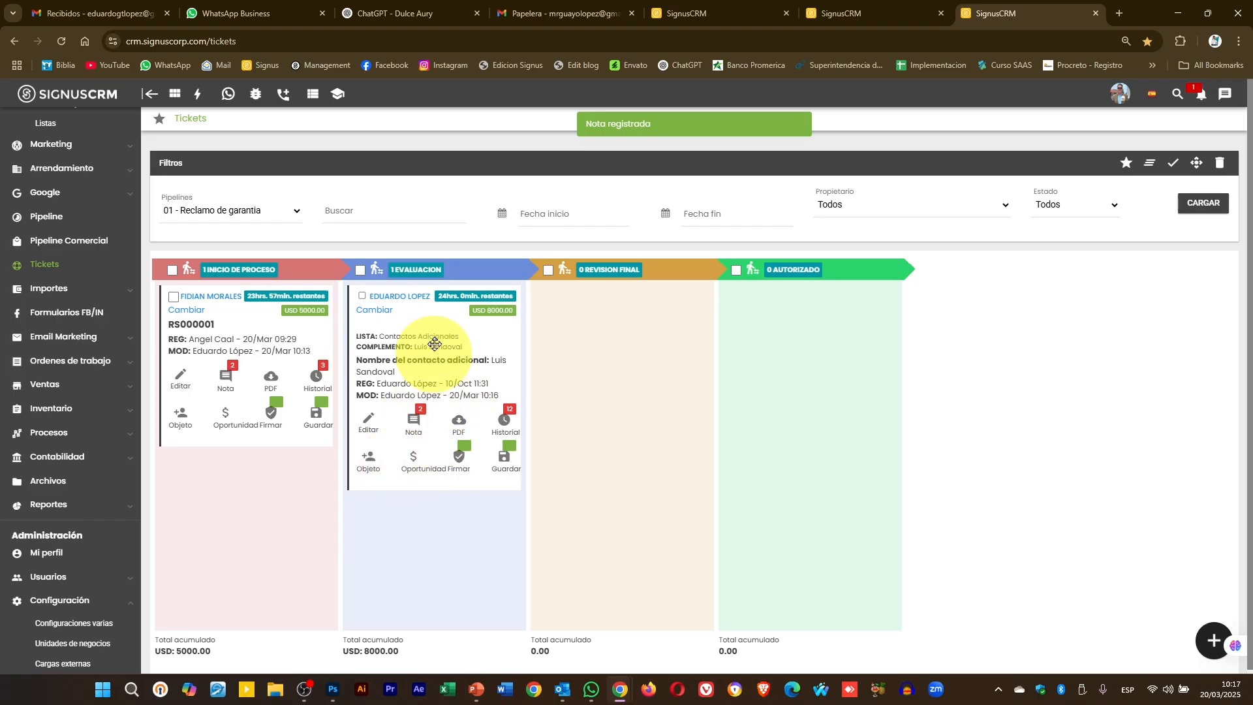
- Reopen the ticket's notes, review both notes, and close them
mouse_move(425, 346)
left_mouse_down()
mouse_move(445, 349)
mouse_move(427, 343)
left_mouse_up()
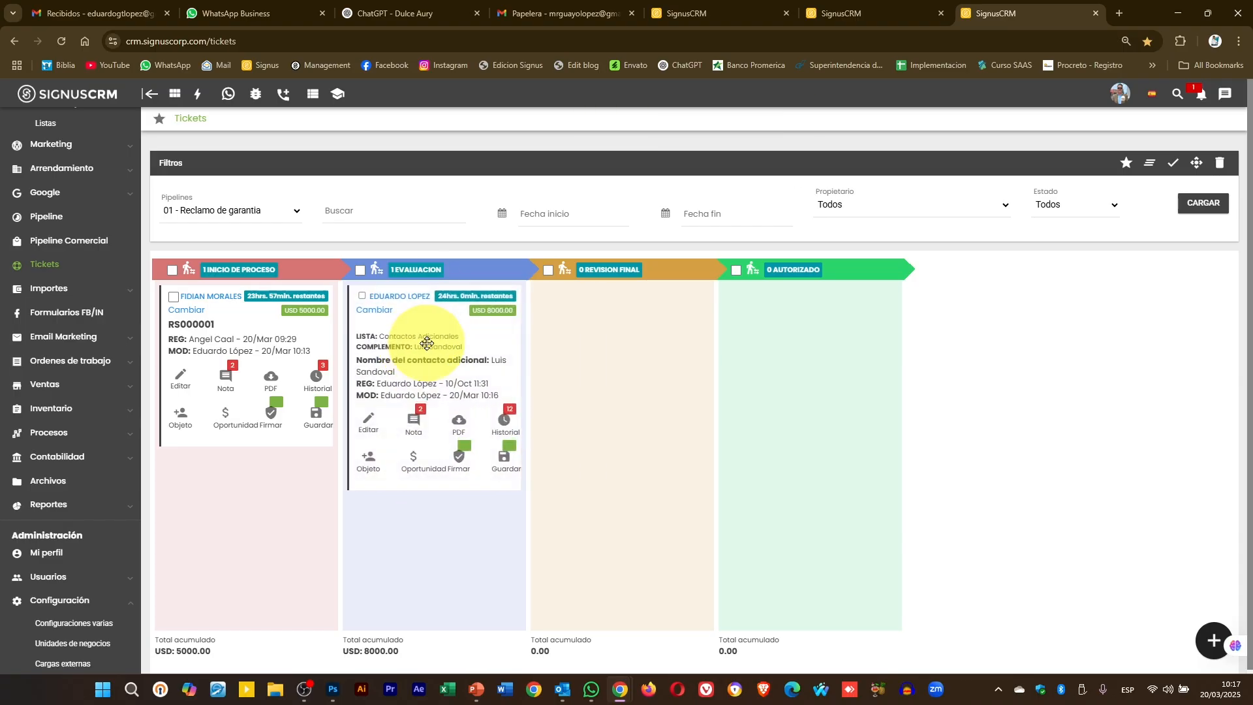
left_click(413, 422)
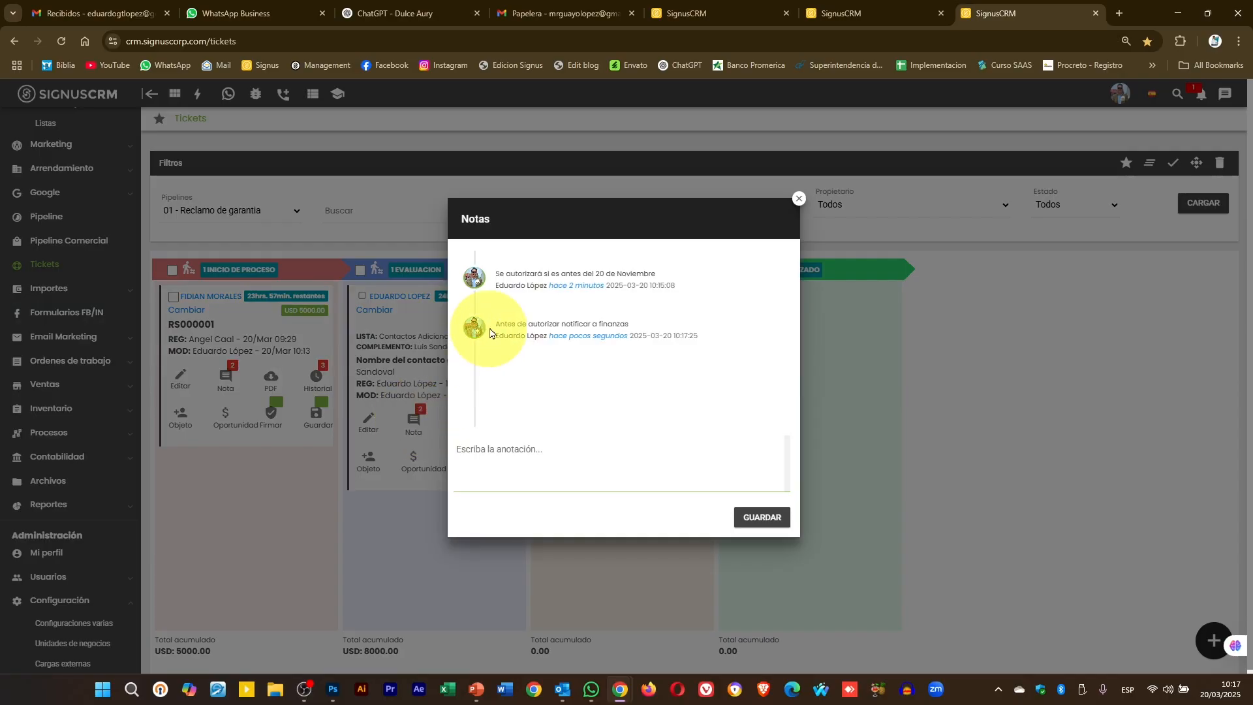
left_click_drag(502, 278, 671, 279)
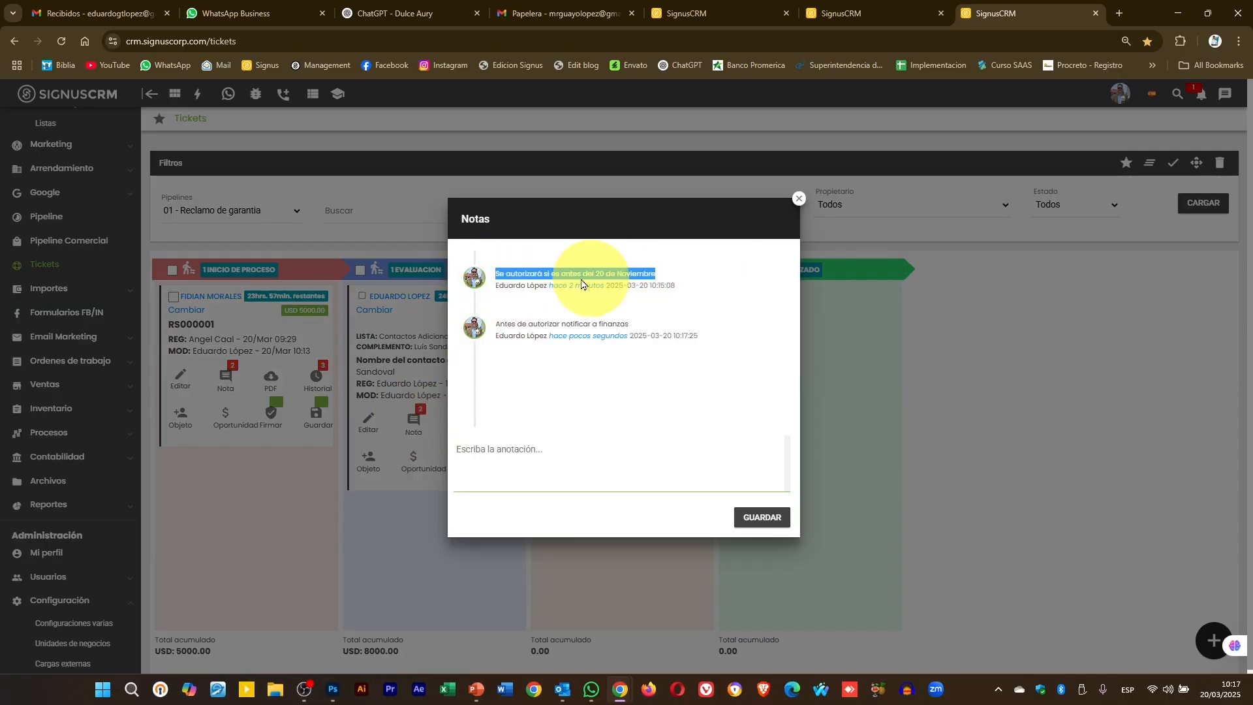
left_click(504, 291)
left_click_drag(496, 286, 611, 286)
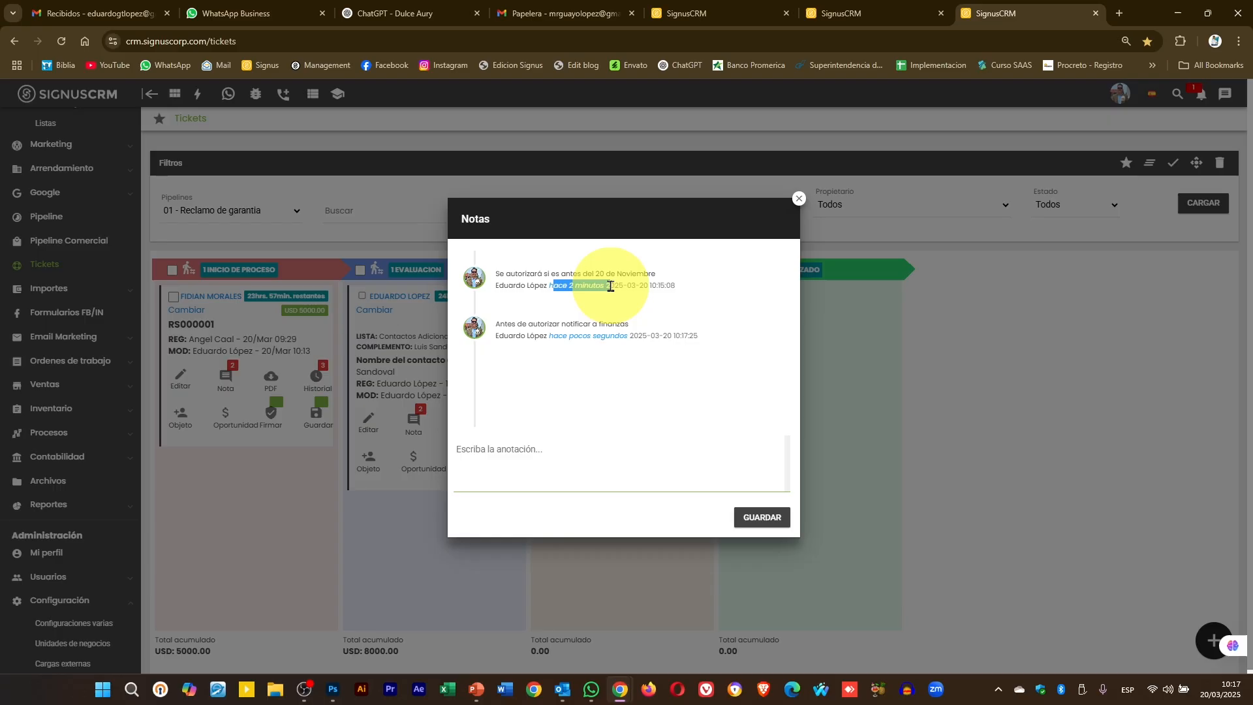
left_click(587, 310)
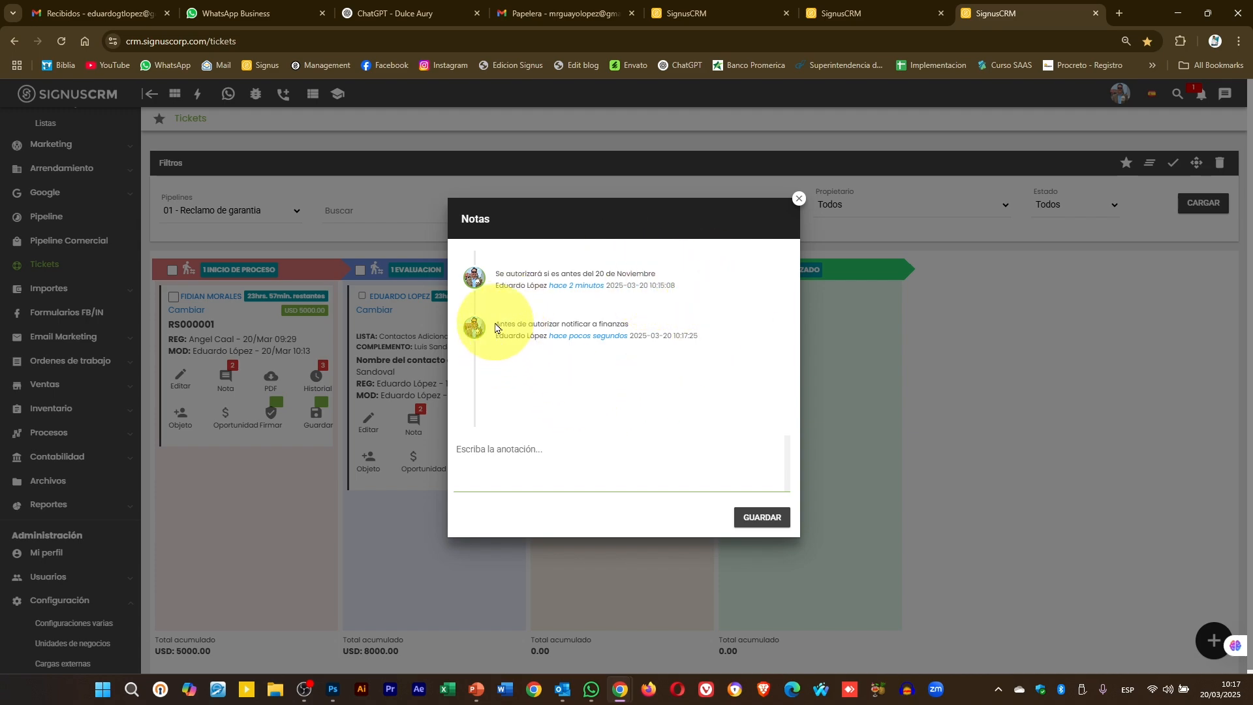
mouse_move(495, 327)
left_mouse_down()
mouse_move(644, 339)
mouse_move(524, 355)
mouse_move(494, 344)
left_mouse_up()
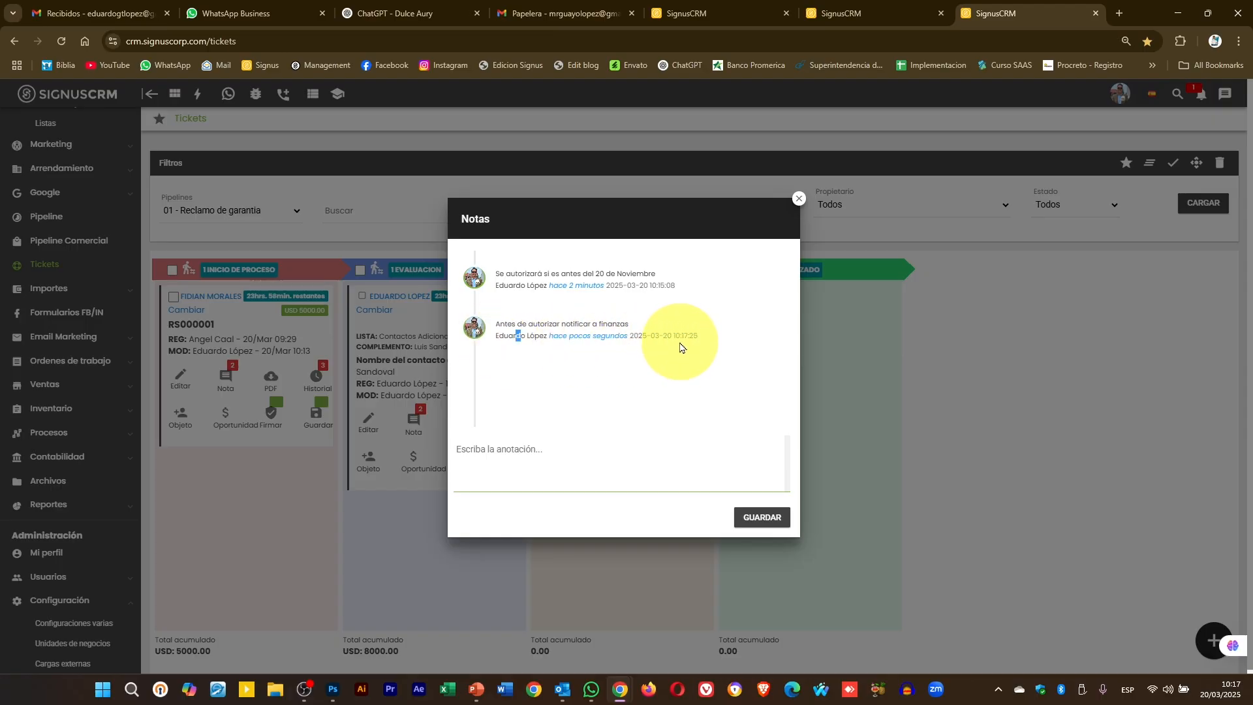
left_click(798, 198)
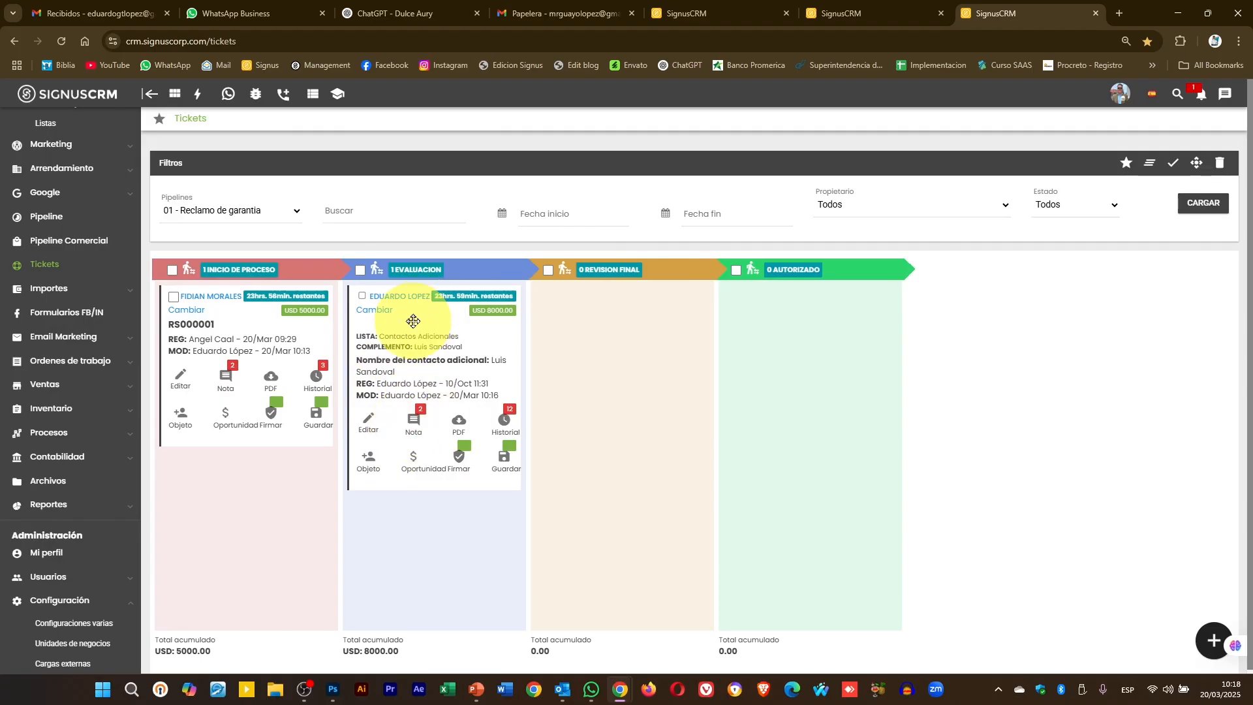
mouse_move(413, 321)
left_mouse_down()
mouse_move(441, 327)
mouse_move(416, 341)
left_mouse_up()
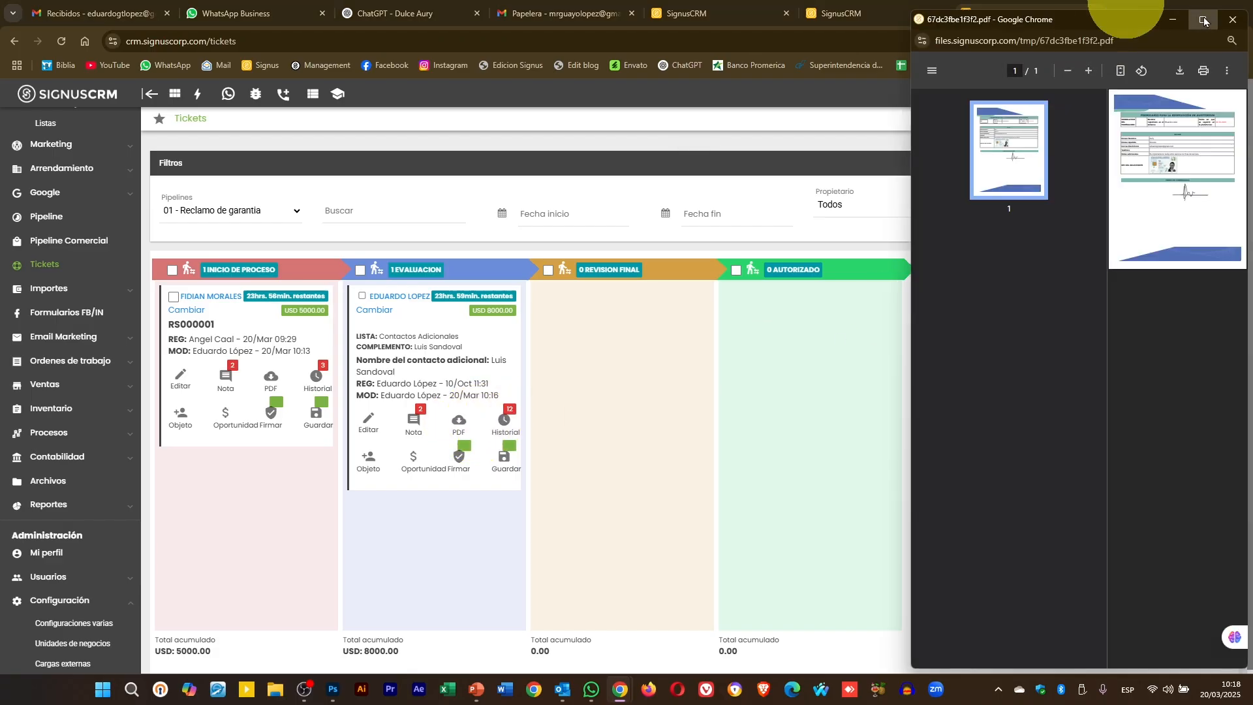
left_click(1203, 21)
left_click(653, 58)
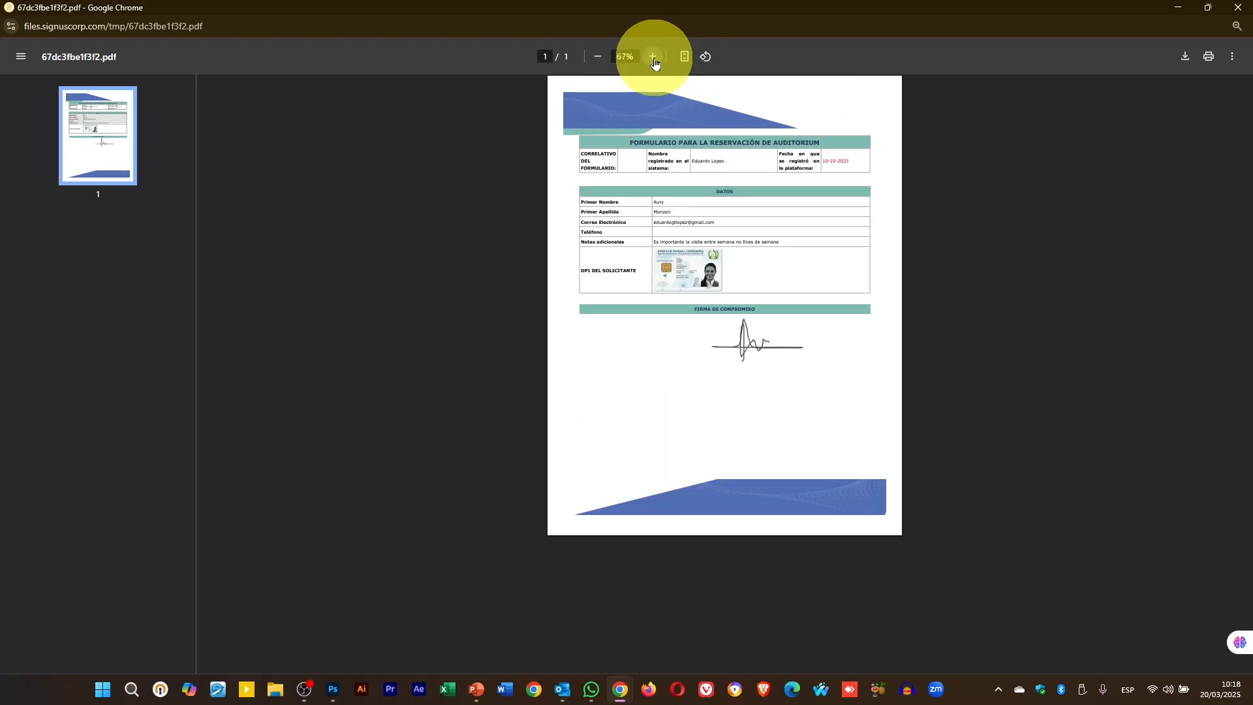
left_click(653, 58)
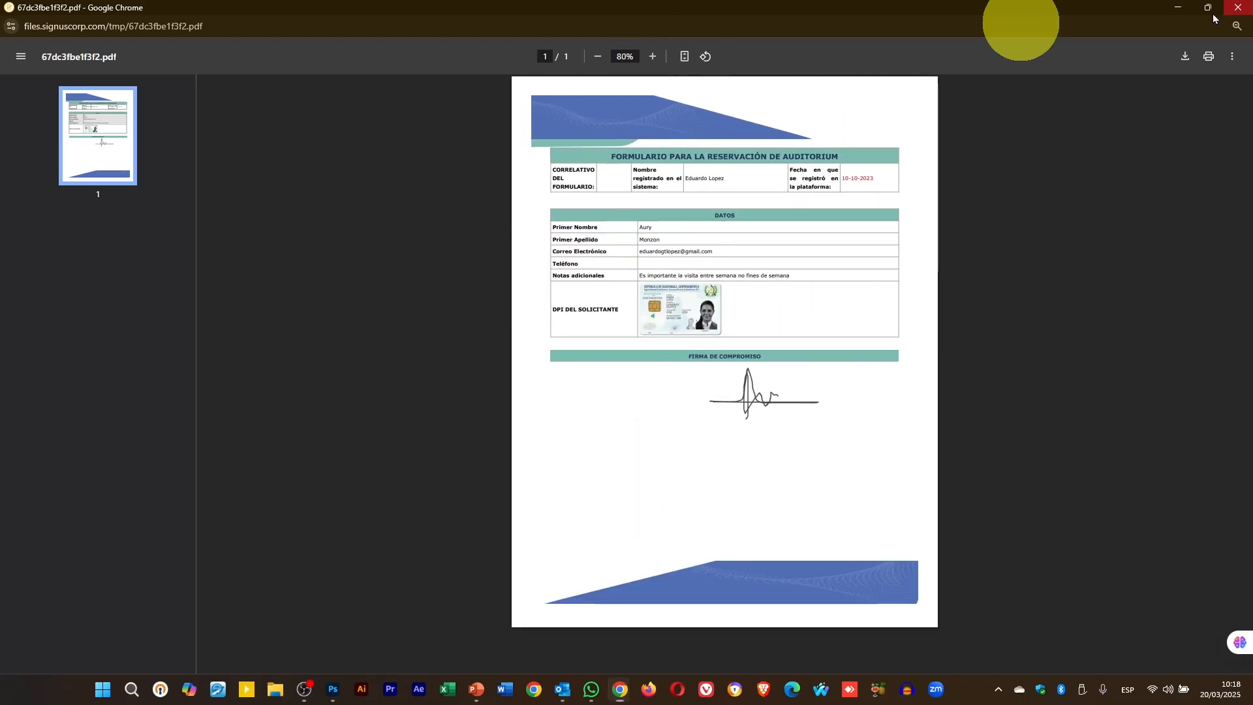
left_click(1238, 7)
left_click_drag(392, 316, 280, 349)
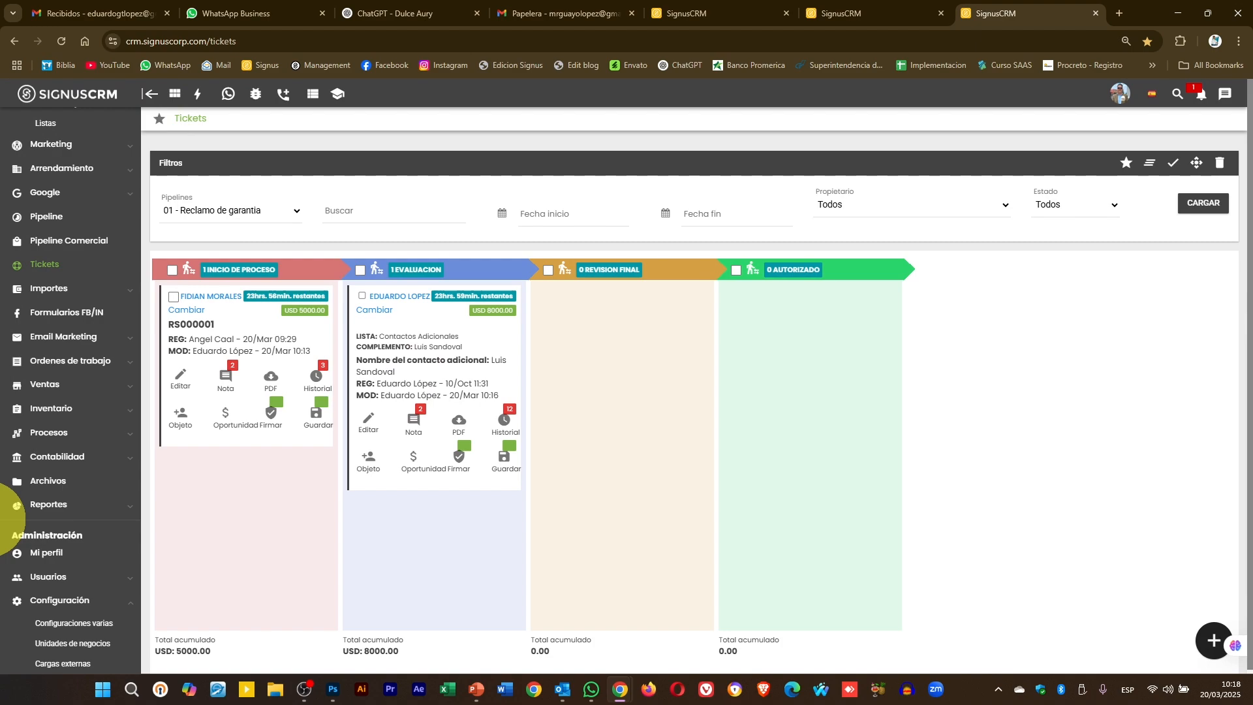
left_click_drag(441, 344, 411, 347)
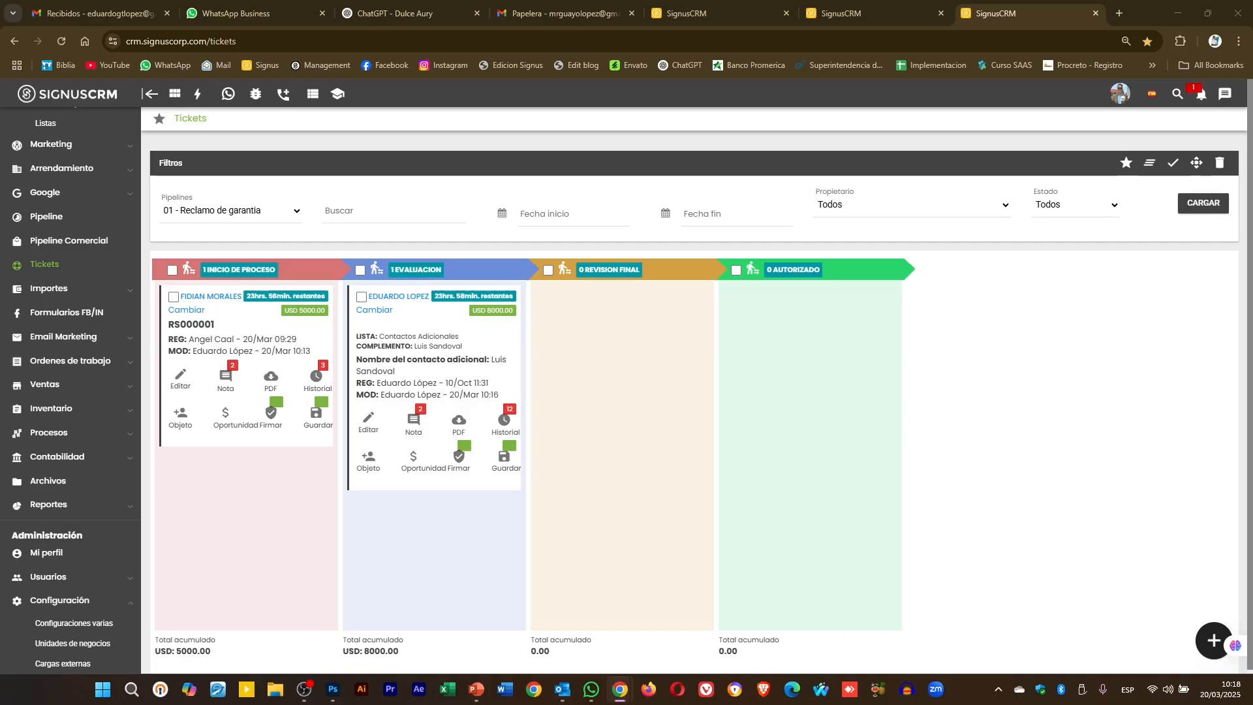
- Reload the board and bring up the Agendar scheduling form for the first ticket
left_click(1193, 205)
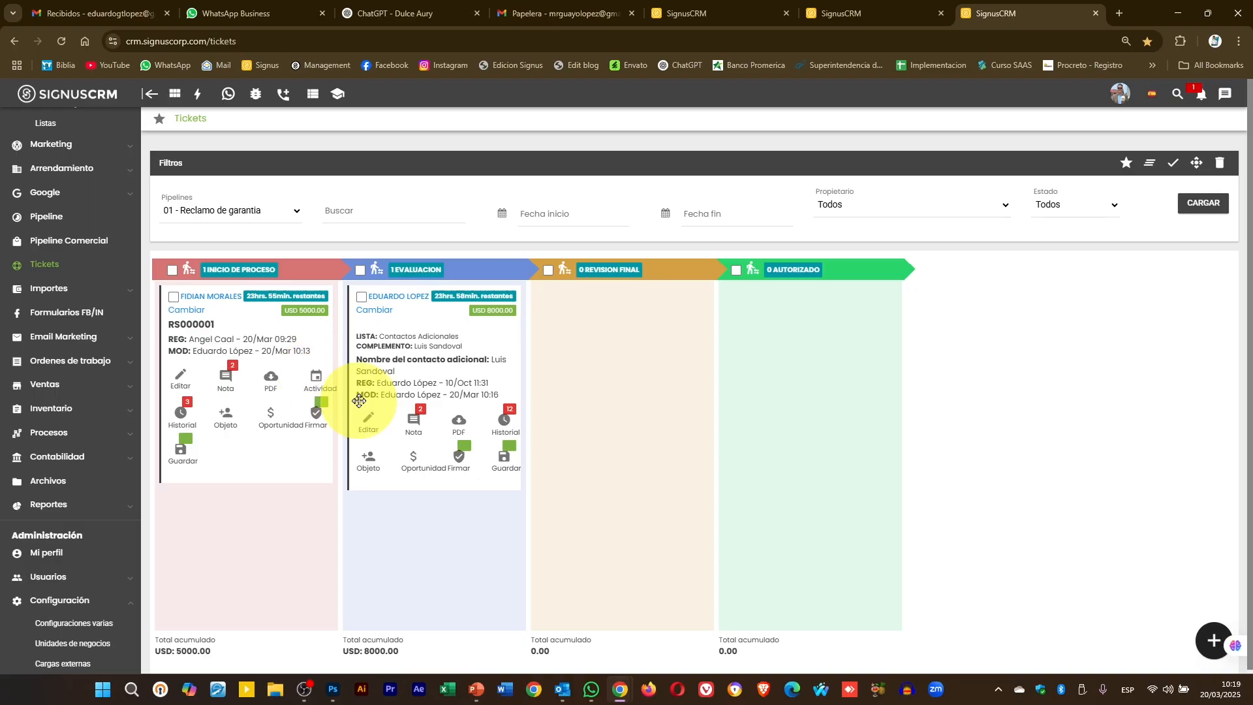
left_click(317, 380)
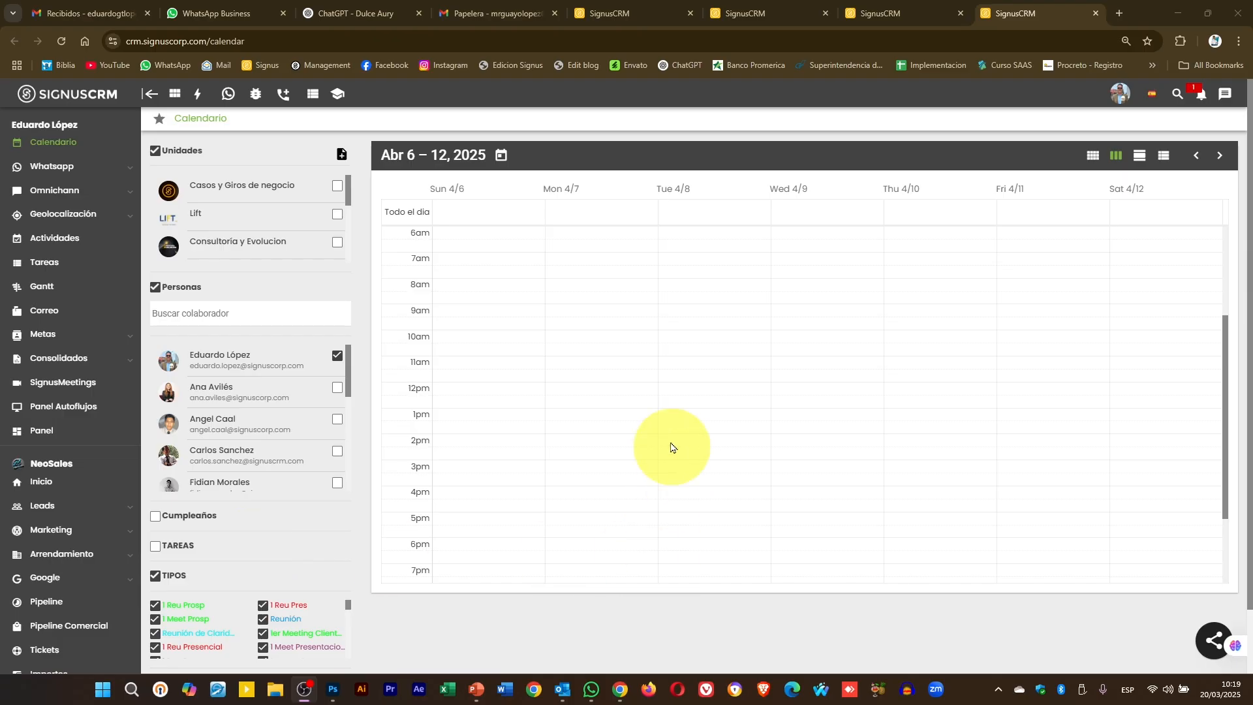
- Discard the Tuesday April 8, 7am appointment and close the ticket's scheduling form
left_click(679, 264)
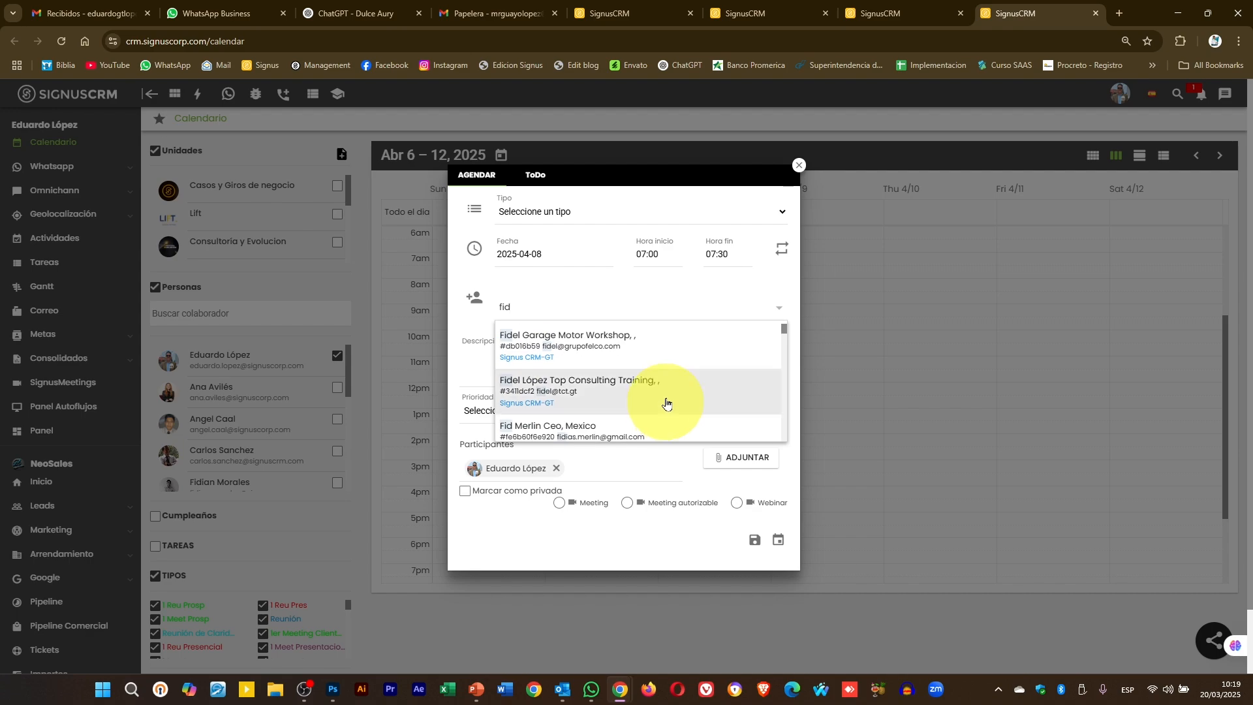
left_click(801, 167)
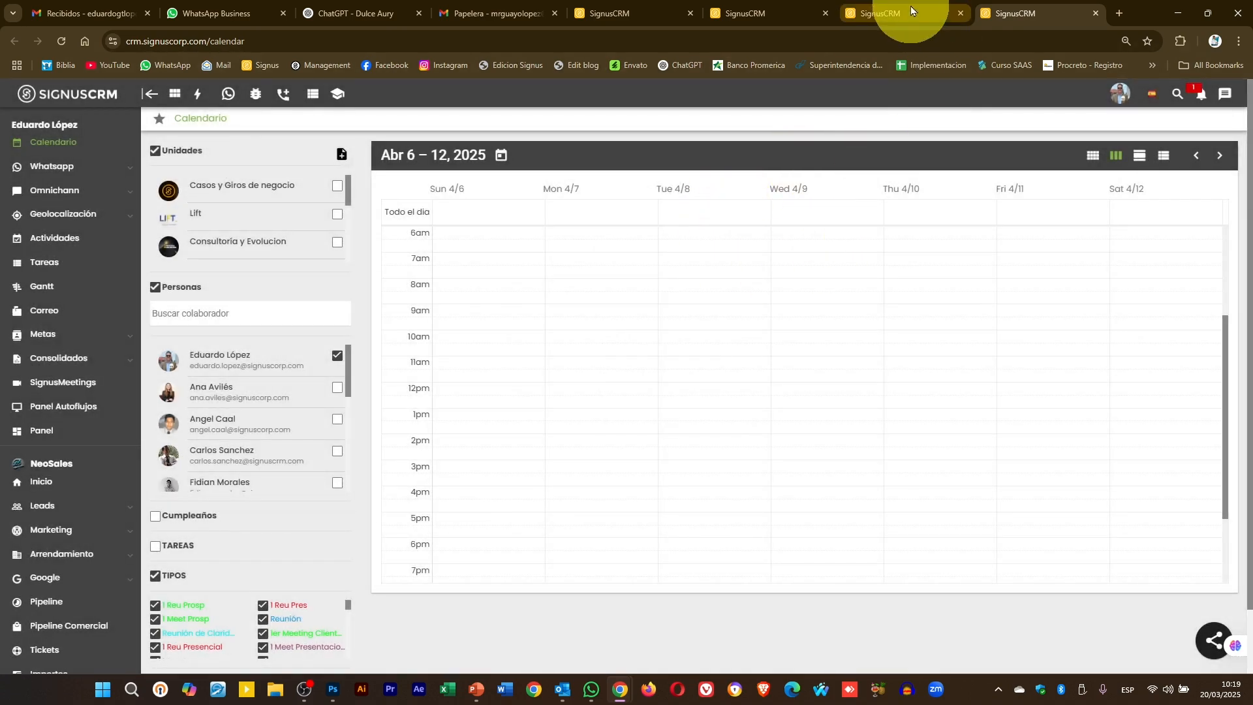
left_click(910, 8)
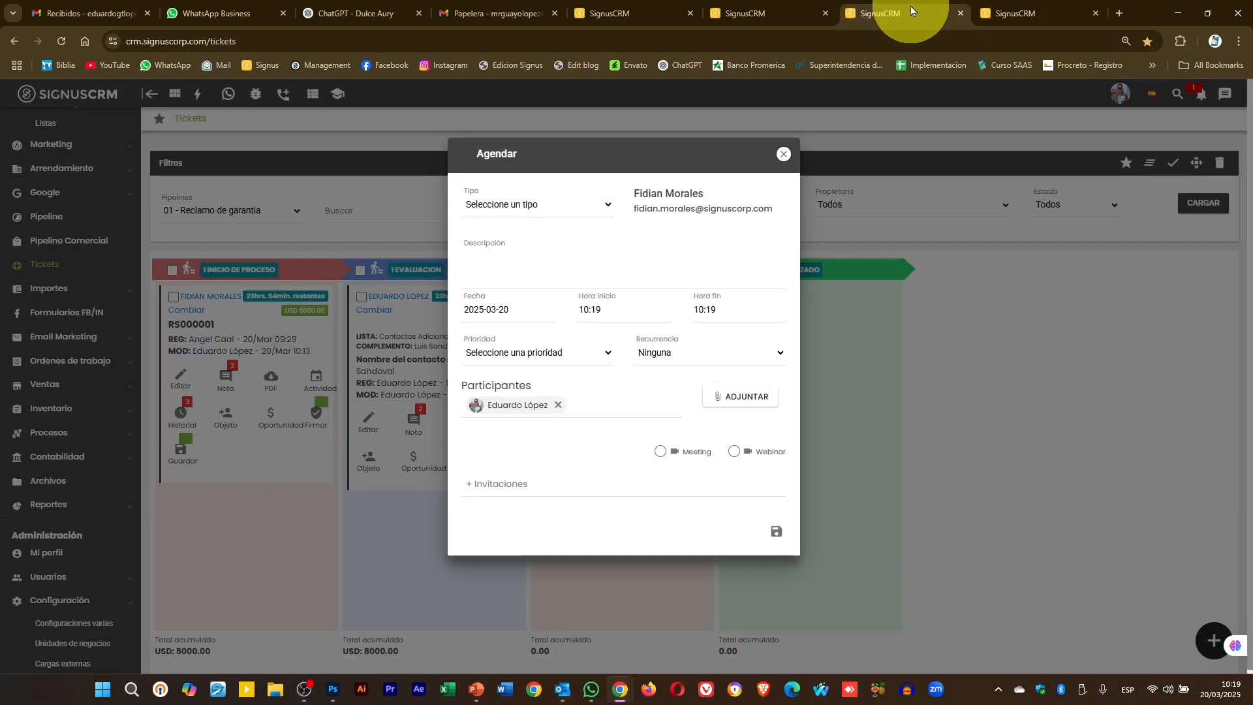
left_click(783, 154)
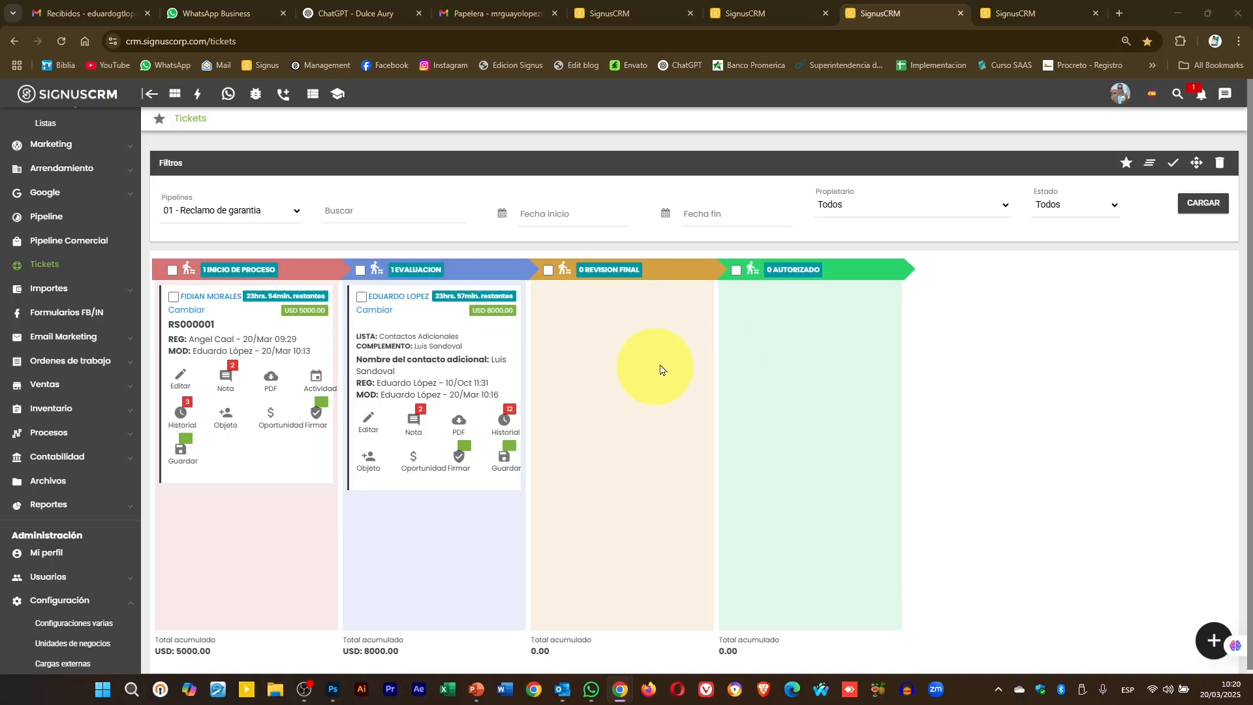
- Schedule a Call with a short description for the Evaluación ticket on 2025-03-23, 08:00–09:00
left_click(1202, 203)
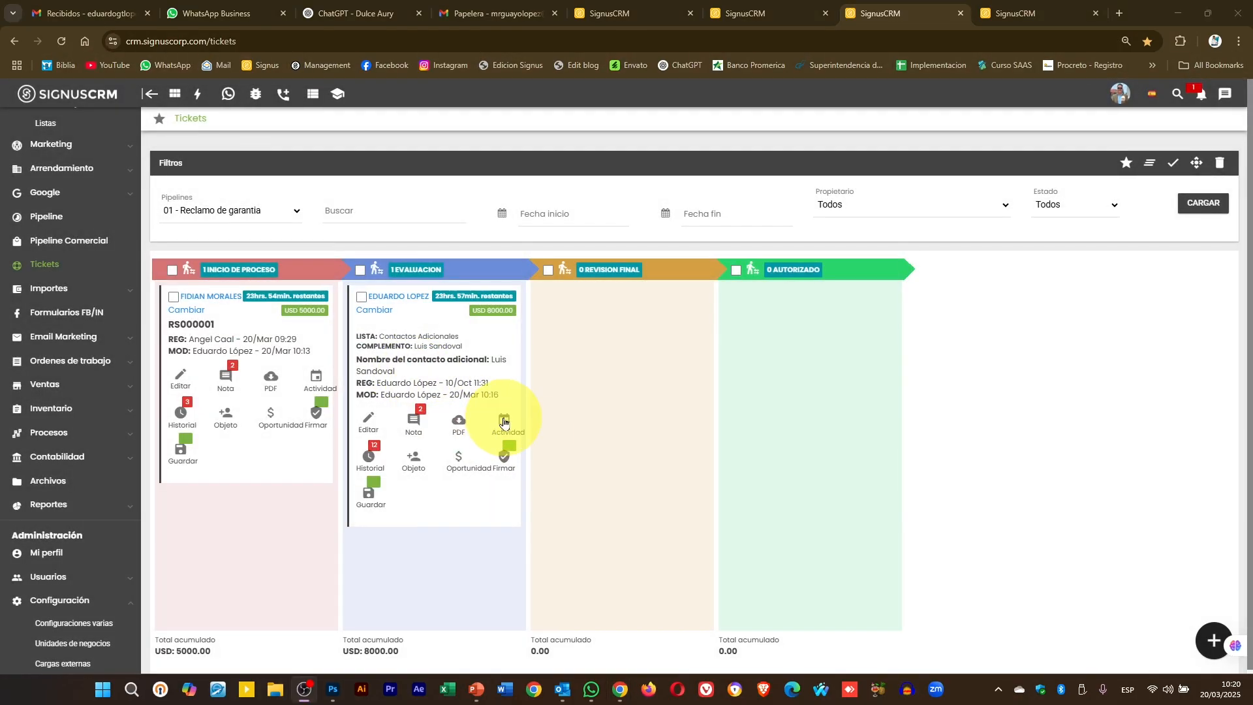
left_click(504, 421)
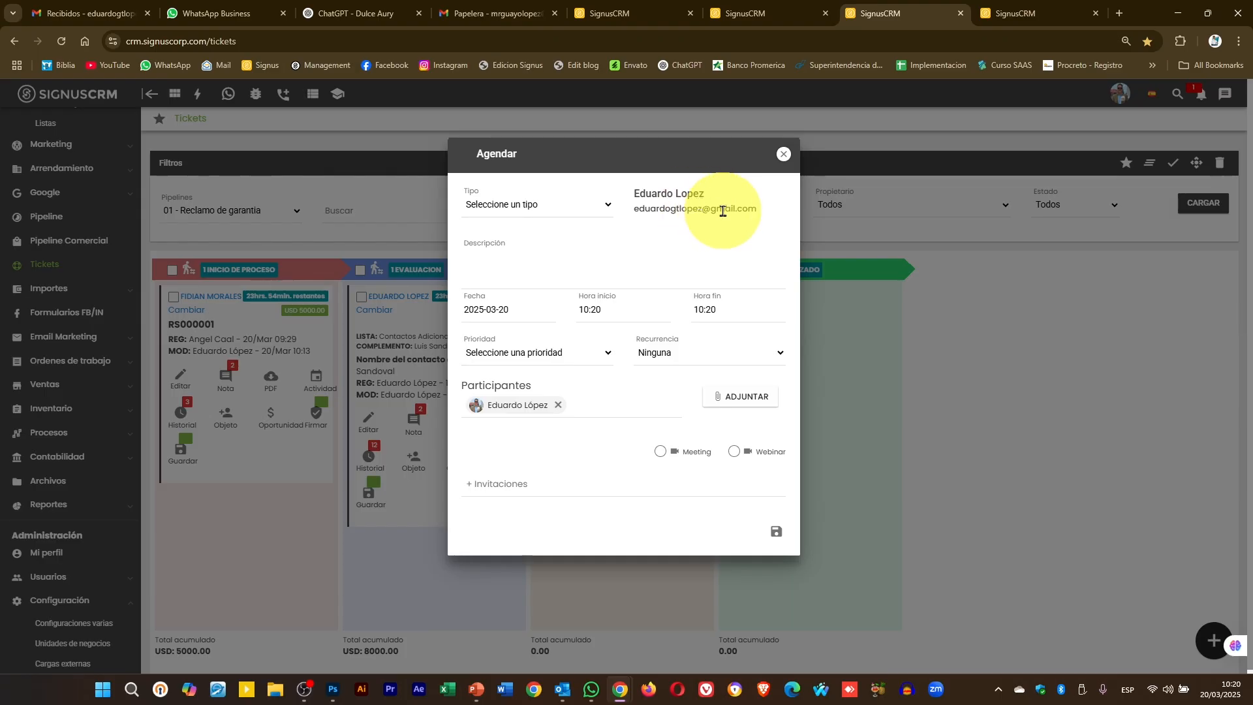
left_click(522, 205)
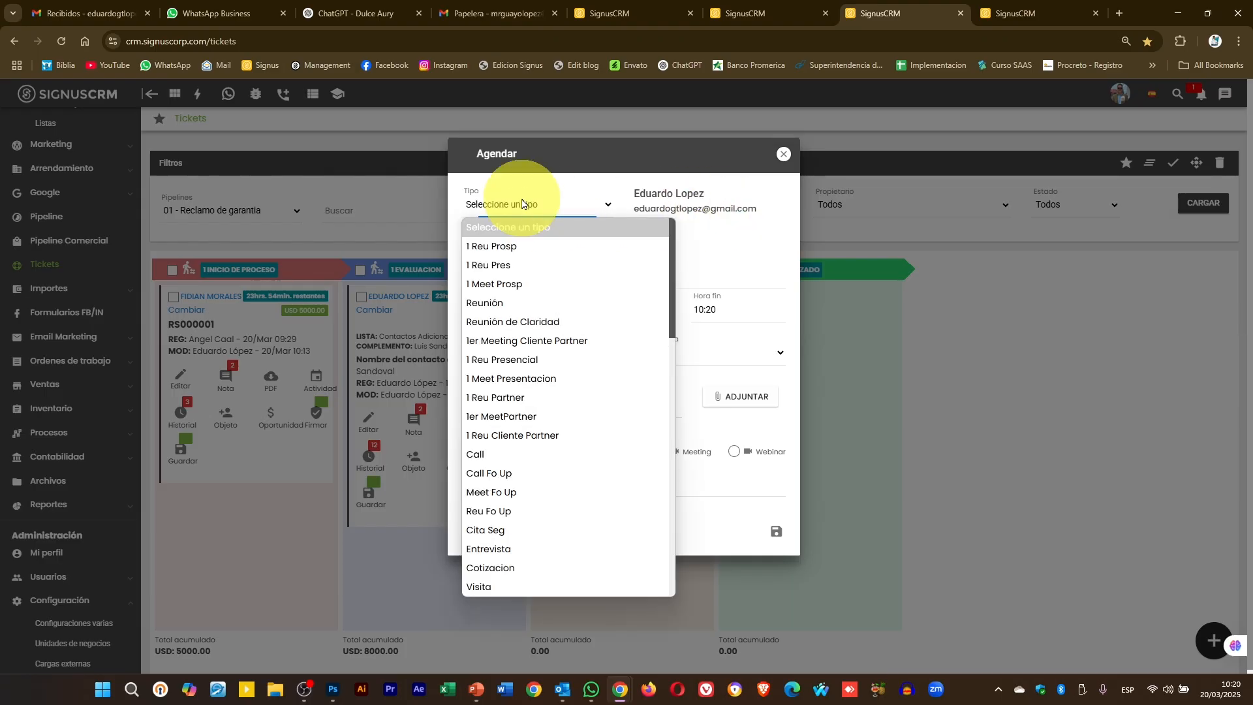
left_click(532, 454)
left_click(525, 261)
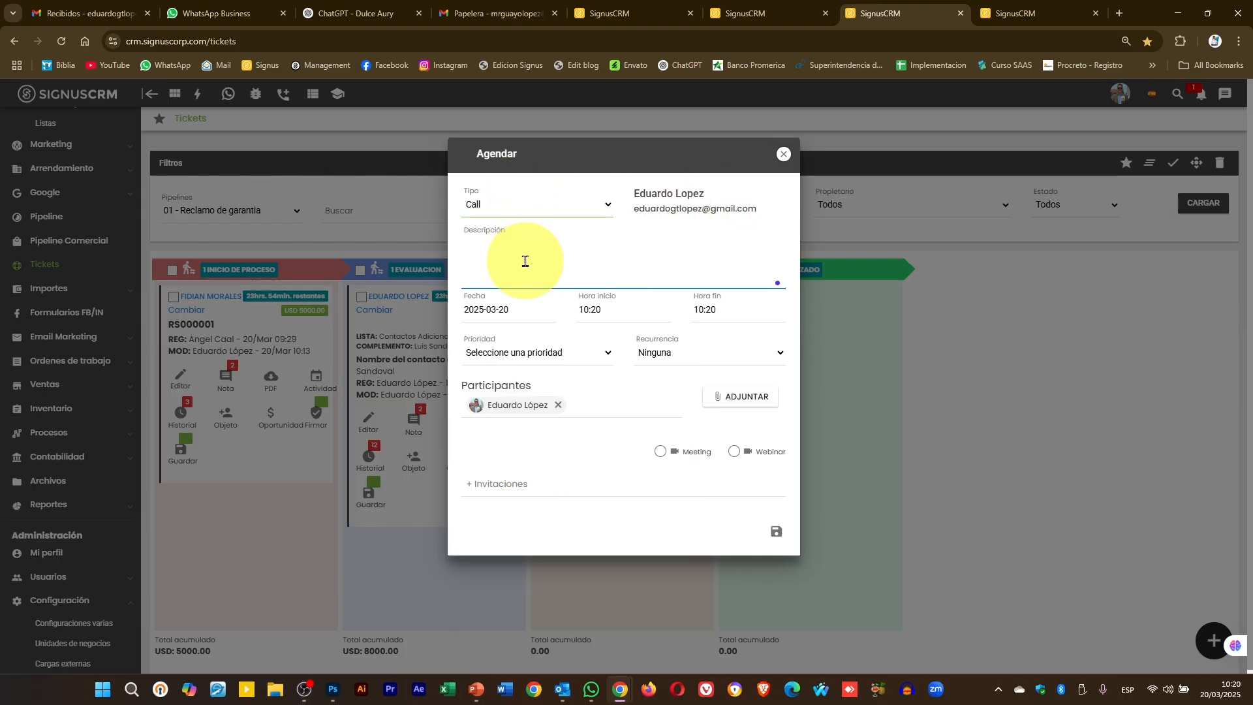
type("abasdad")
left_click(510, 308)
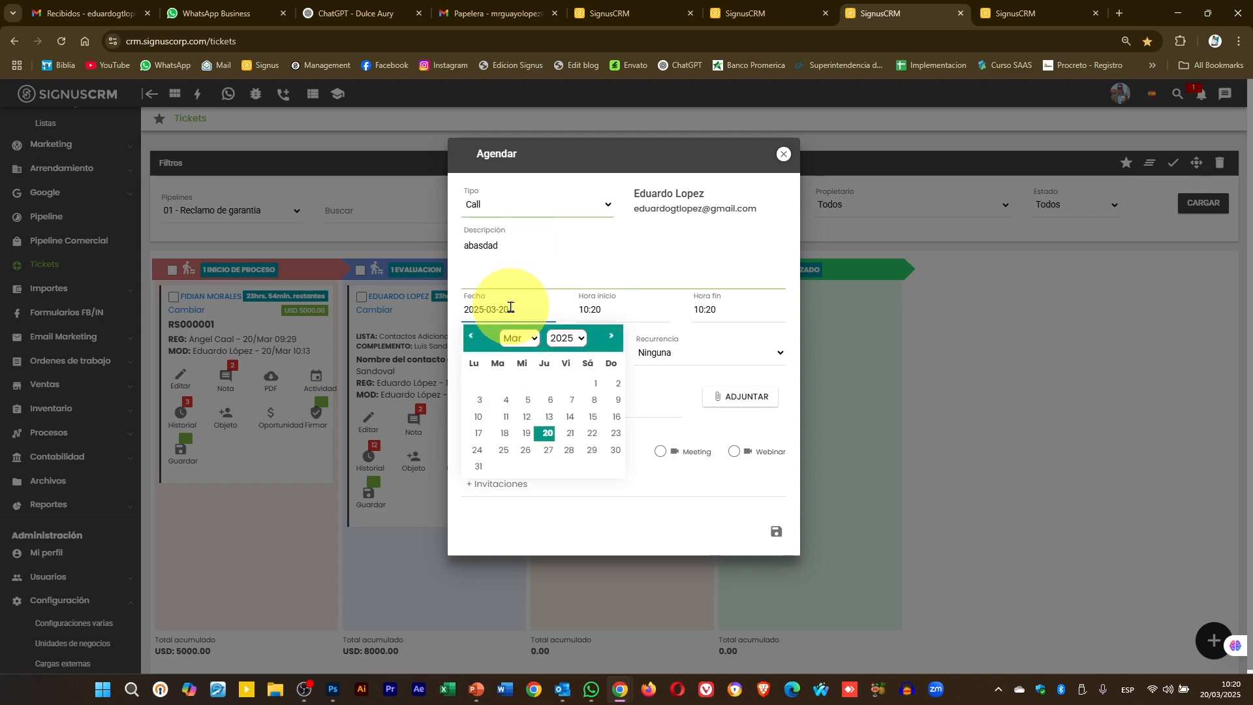
left_click(613, 434)
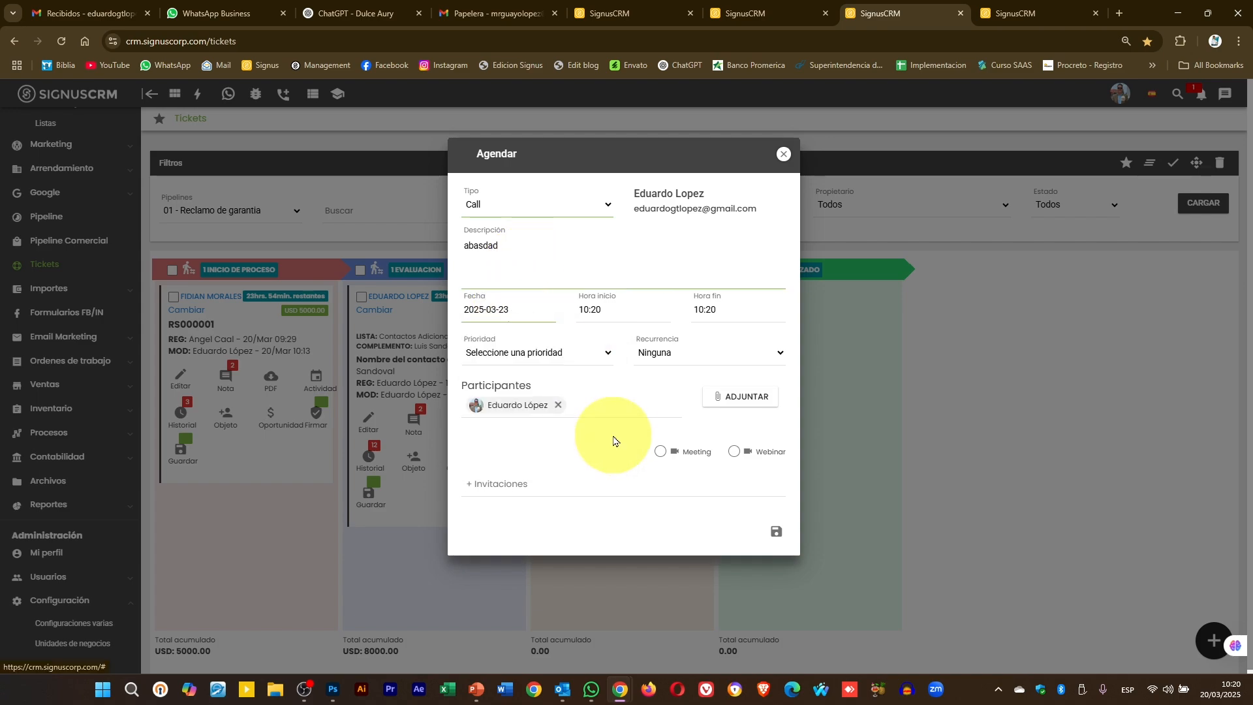
left_click(644, 315)
left_click(623, 332)
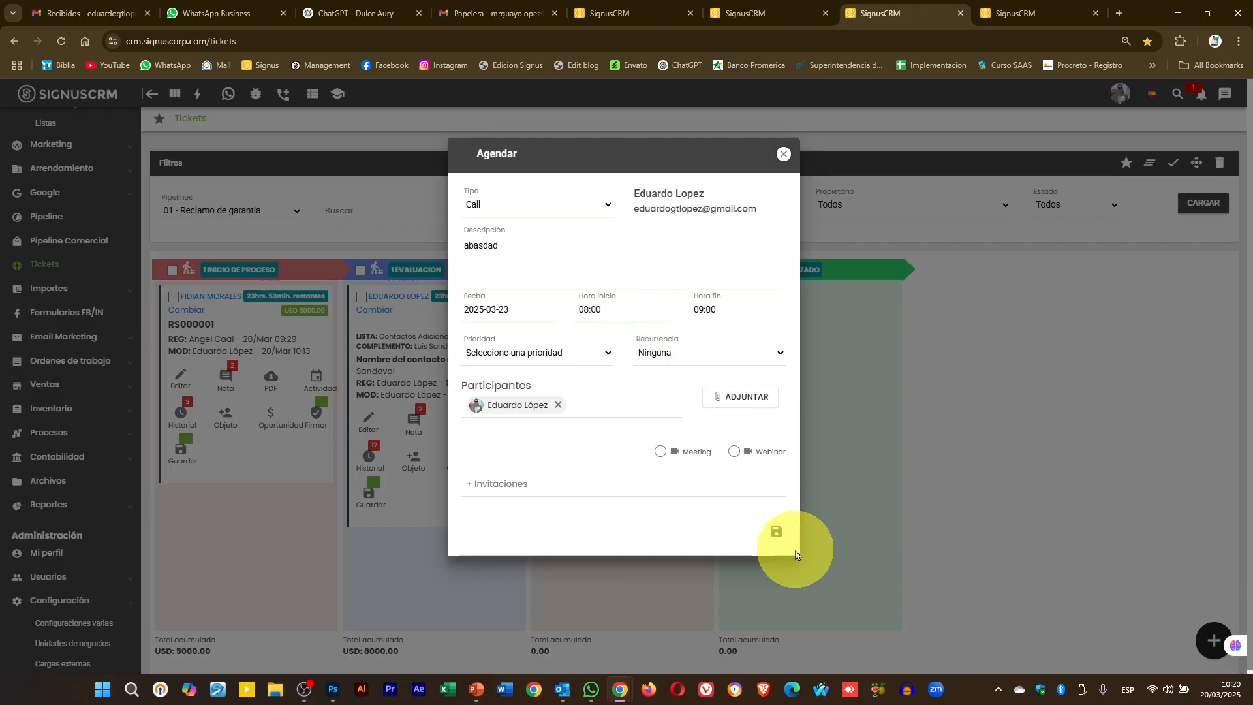
left_click(777, 533)
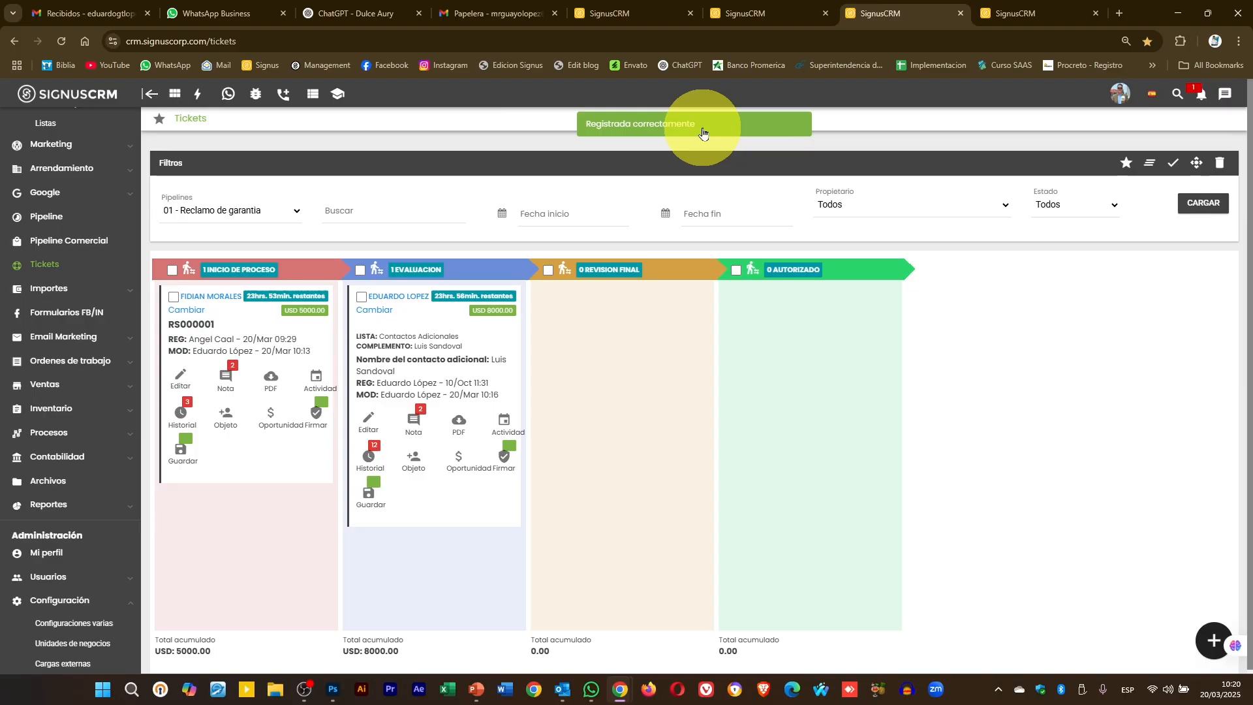
left_click(1043, 12)
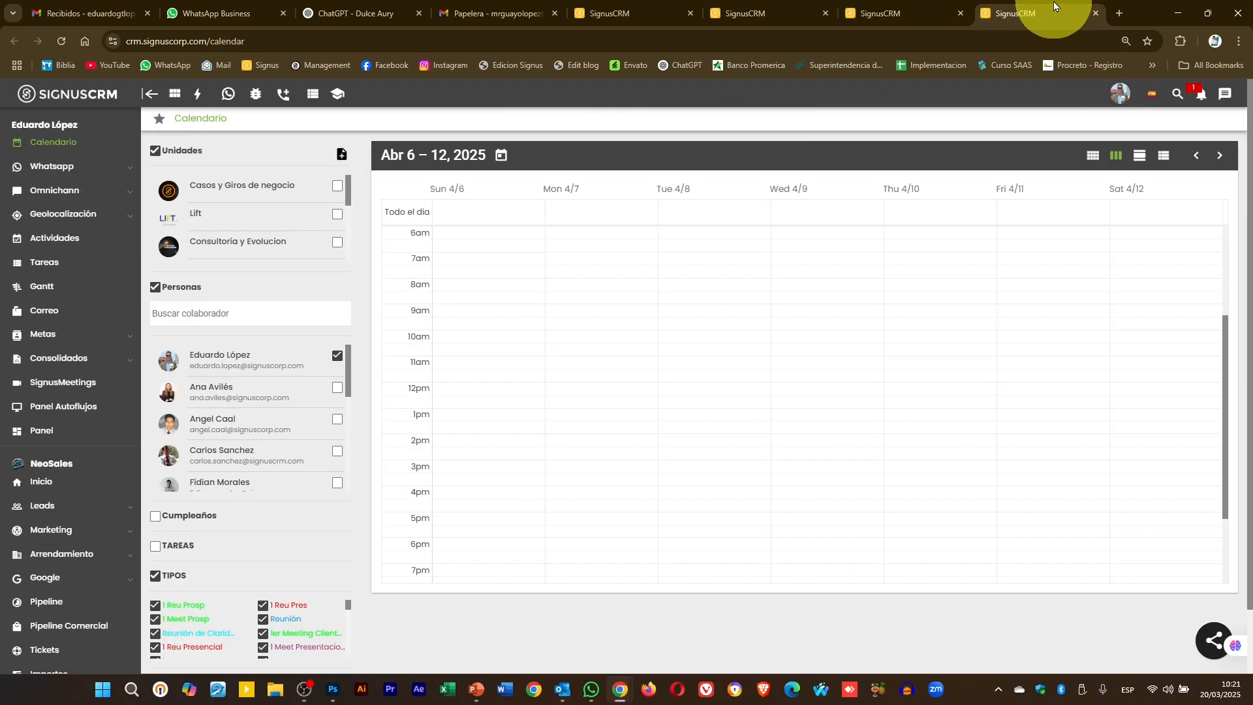
left_click(505, 159)
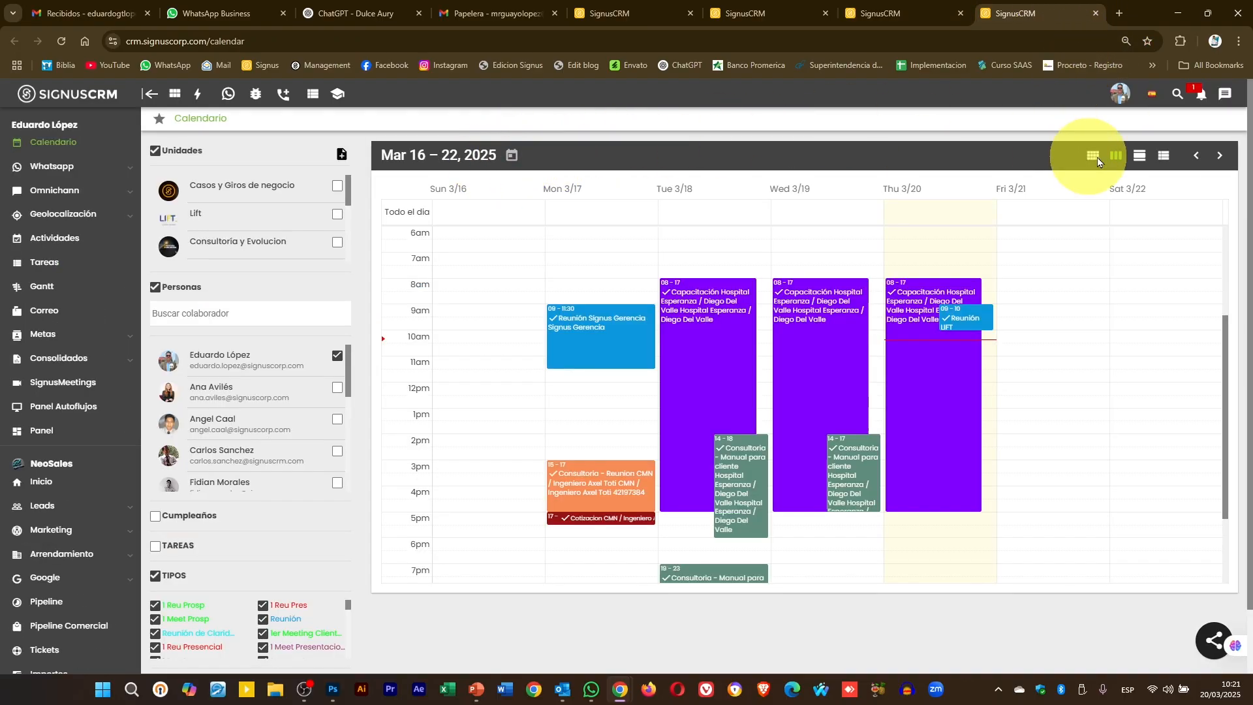
left_click(1219, 156)
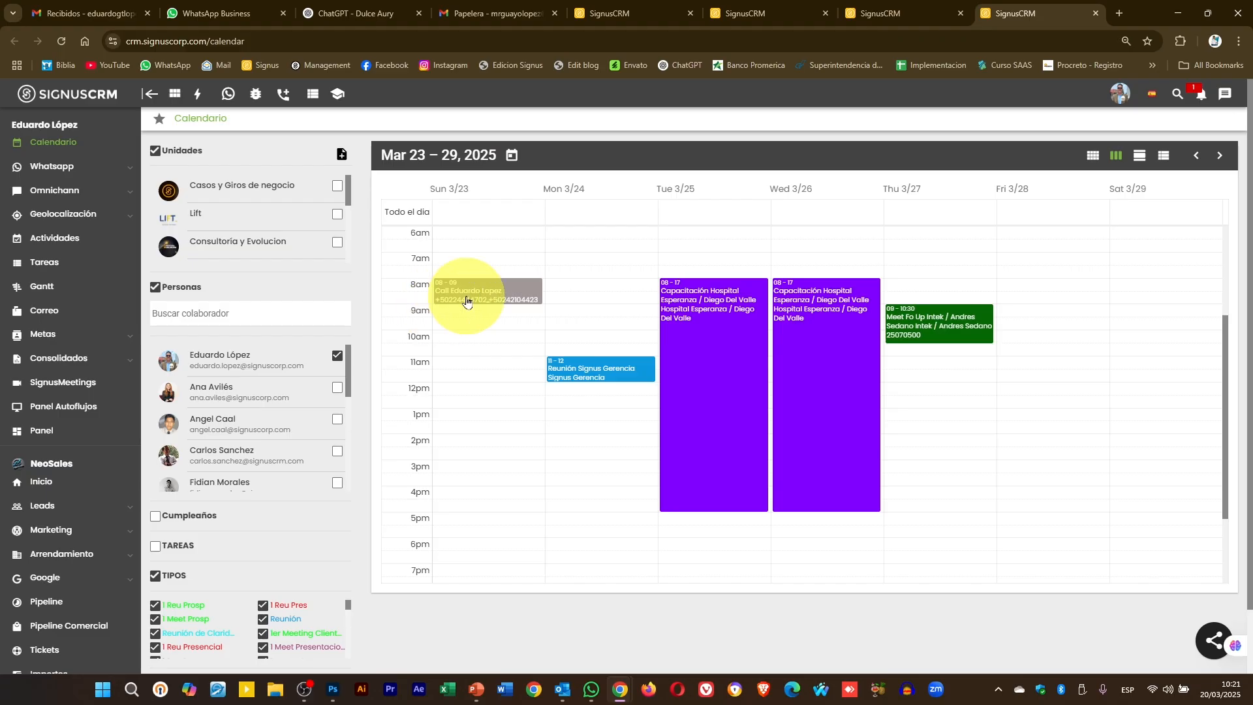
left_click(466, 301)
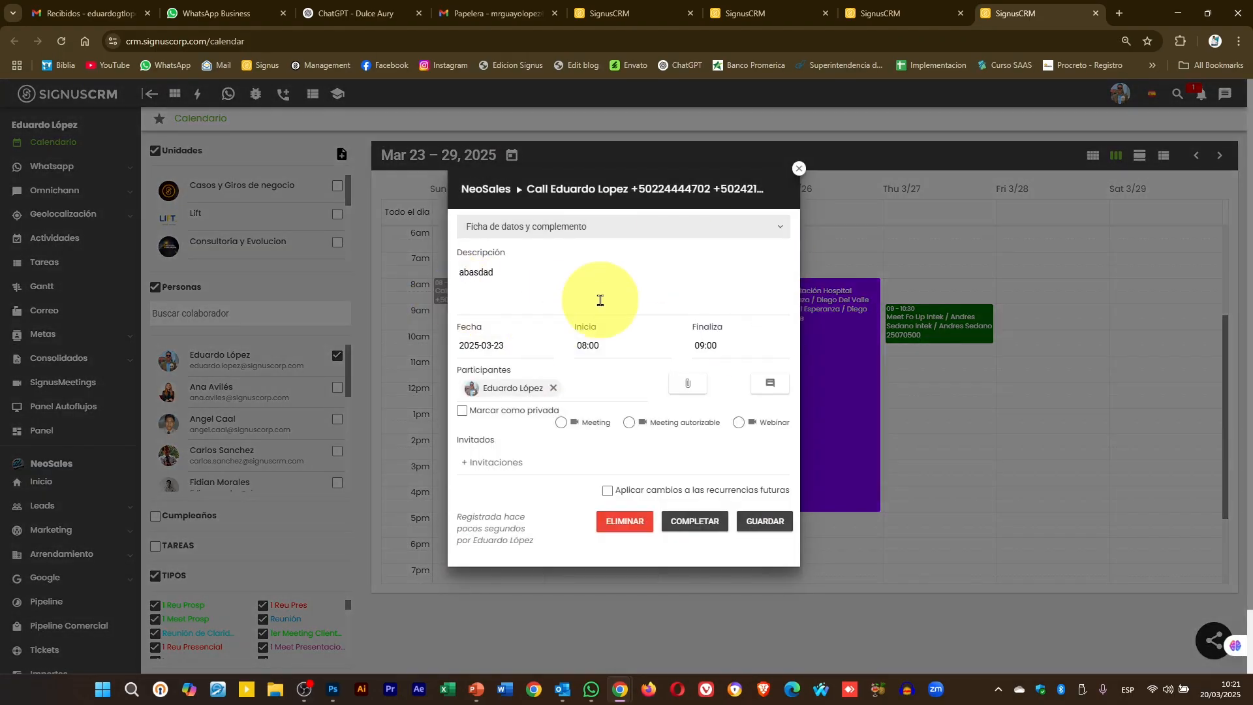
left_click(924, 7)
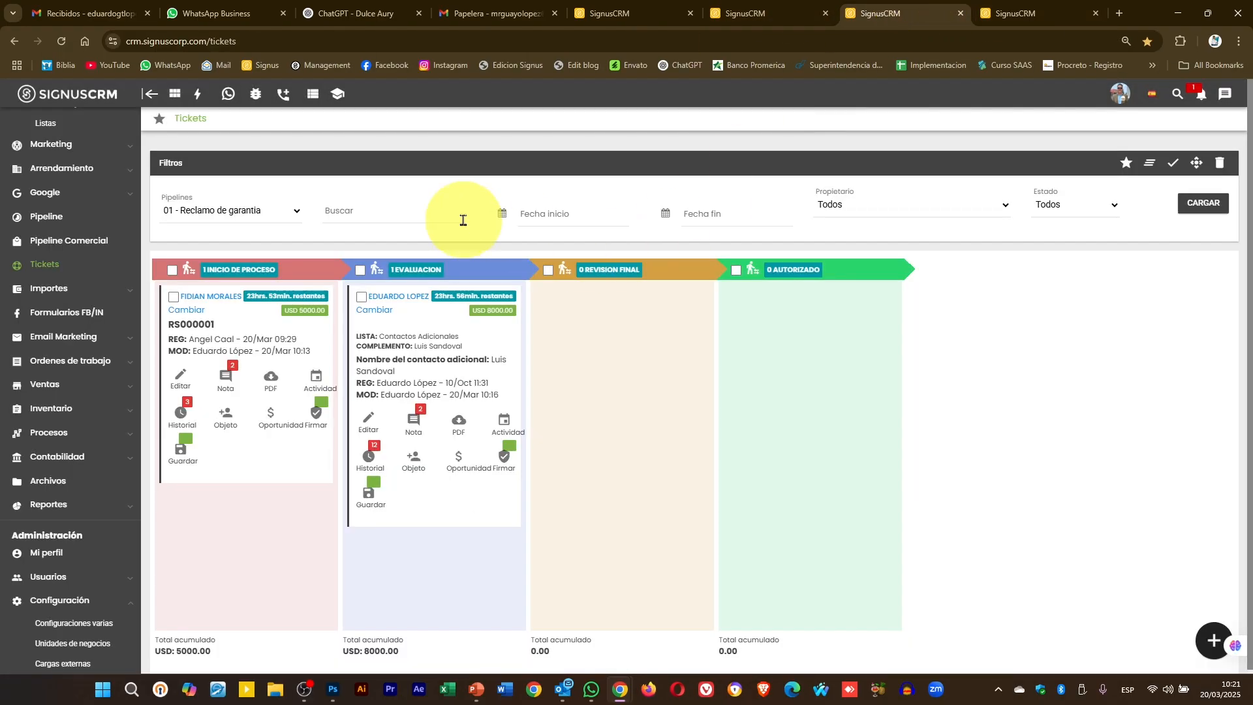
- Book a Reunión on the first ticket card for March 23, 2025, starting at 11:00
left_click(319, 381)
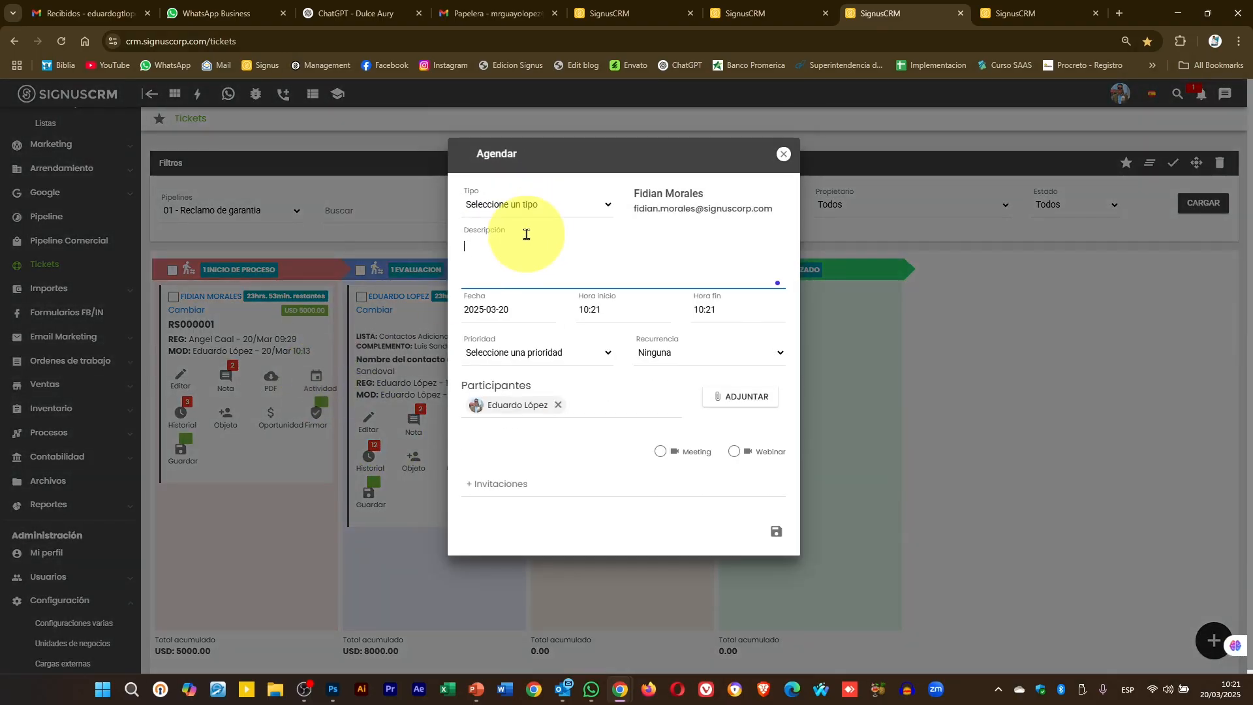
left_click(525, 205)
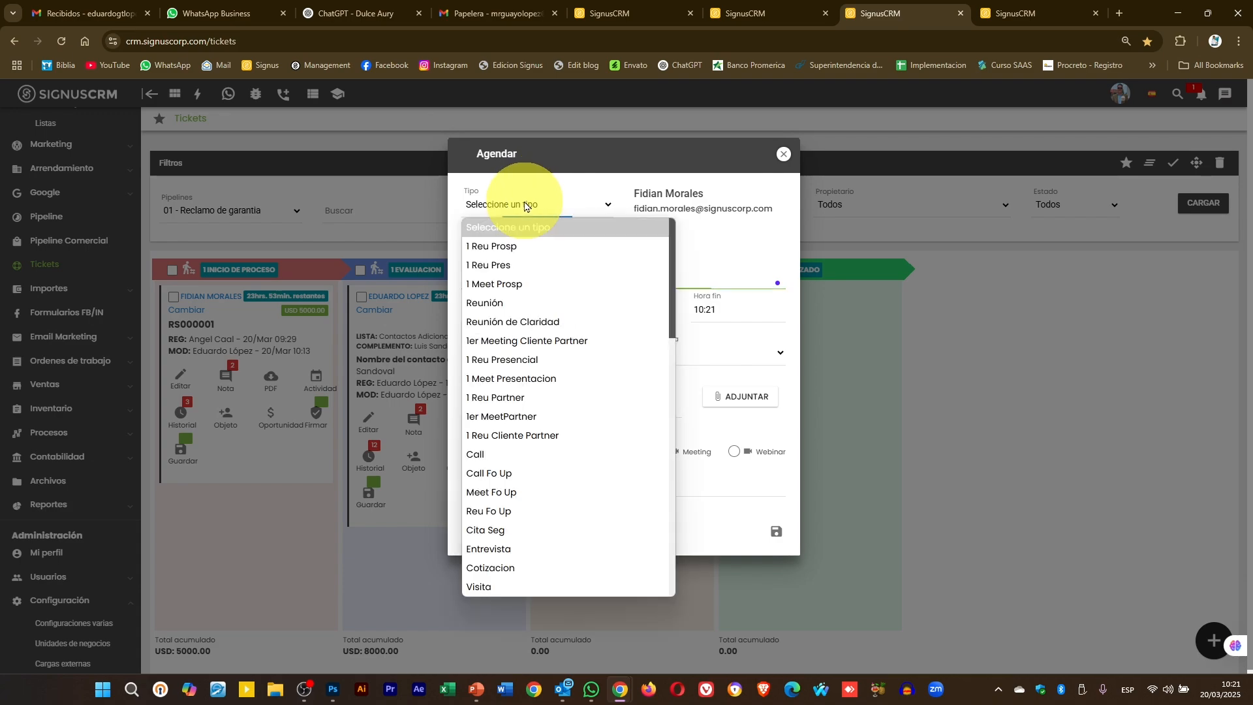
left_click(540, 301)
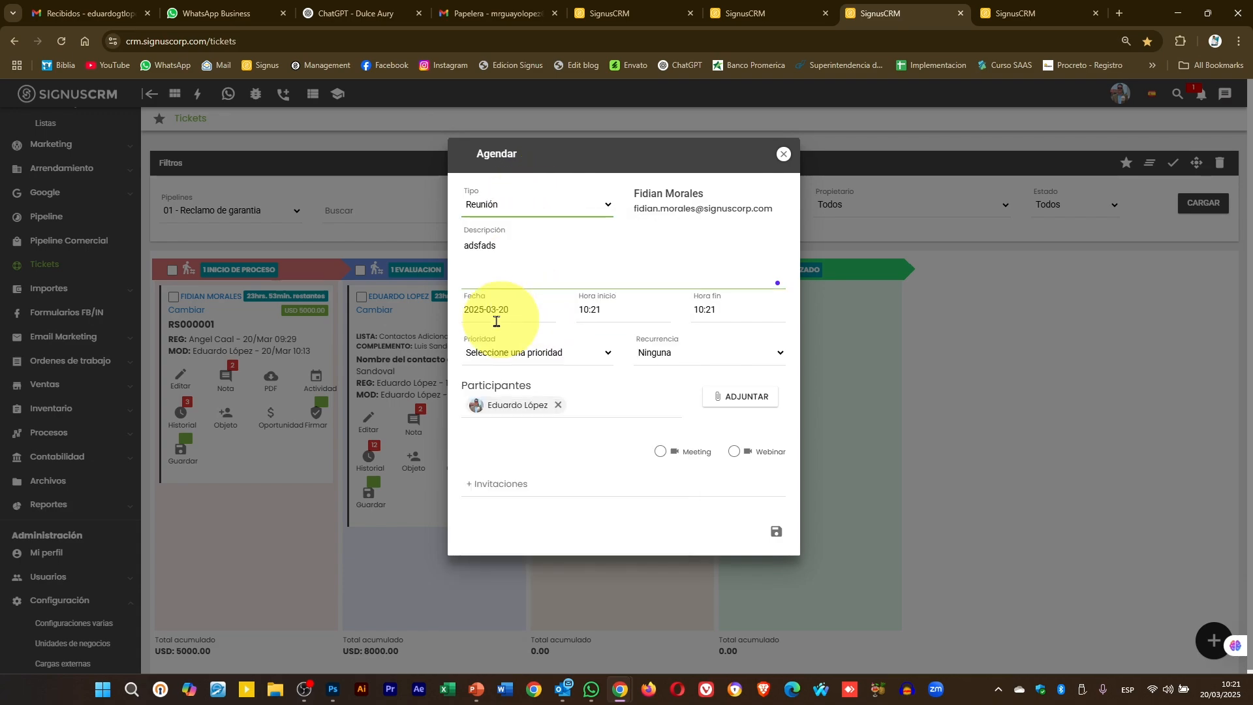
left_click(503, 312)
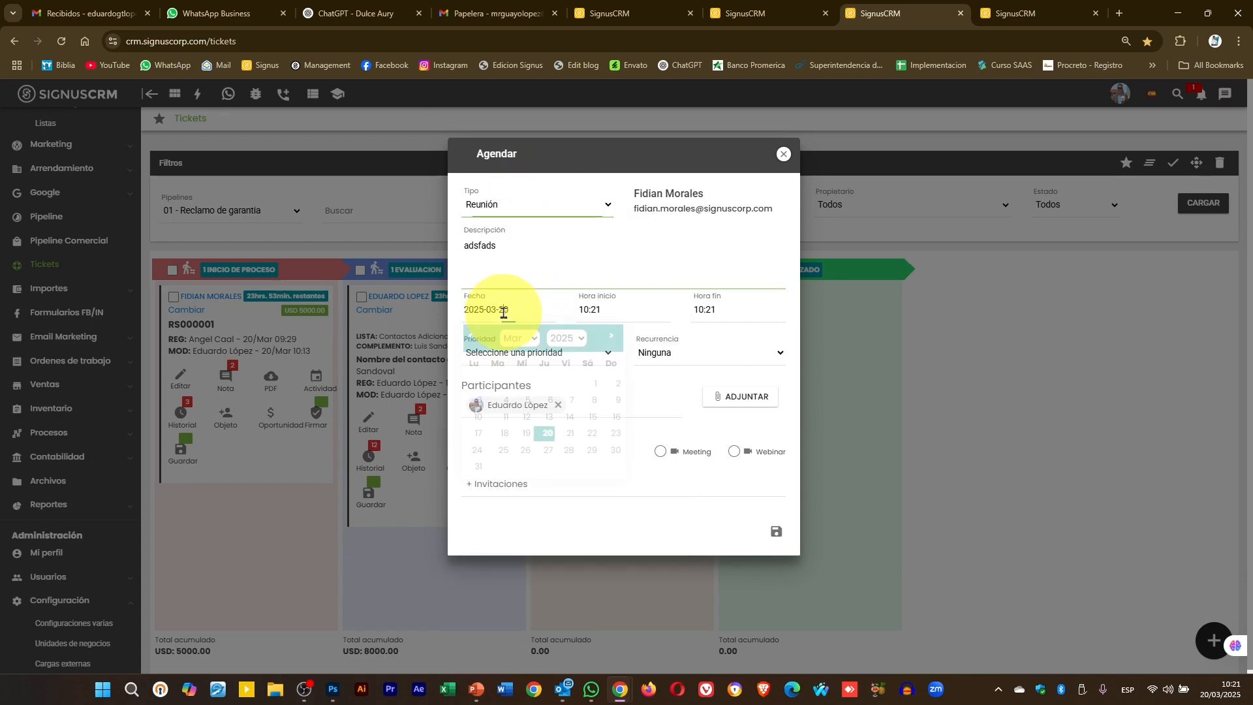
left_click(612, 434)
left_click(607, 310)
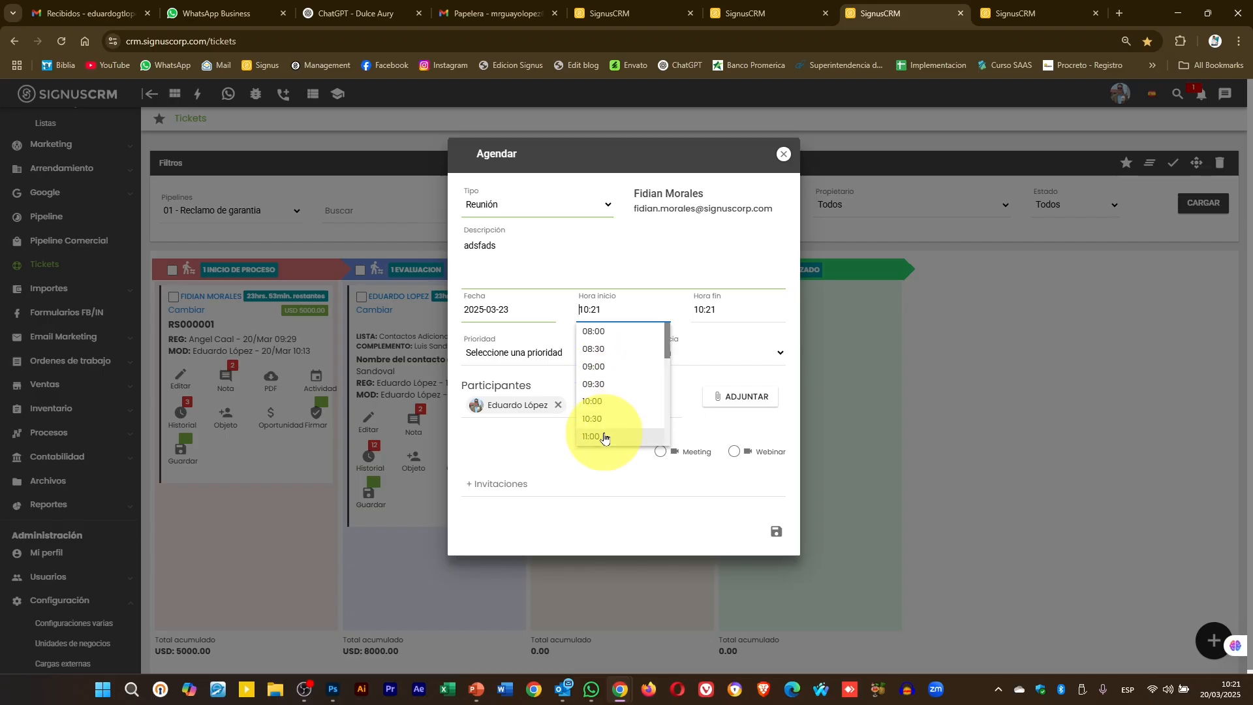
left_click(604, 438)
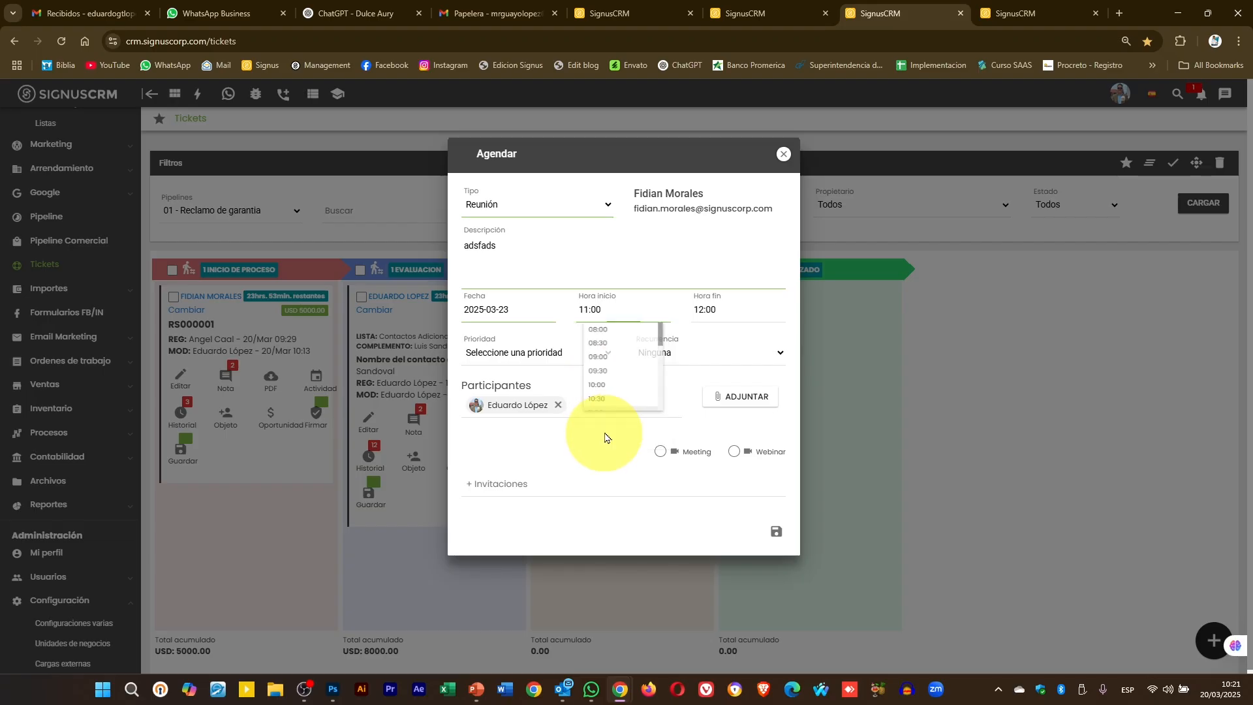
left_click(777, 539)
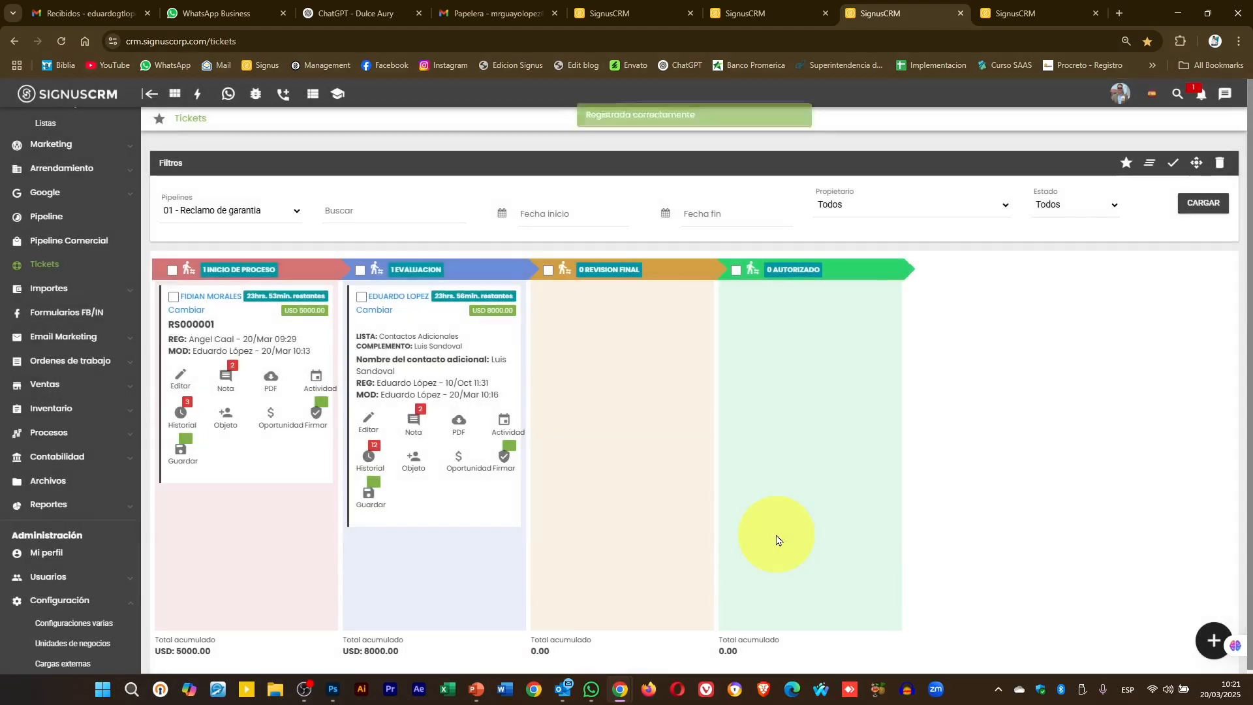
left_click(1014, 13)
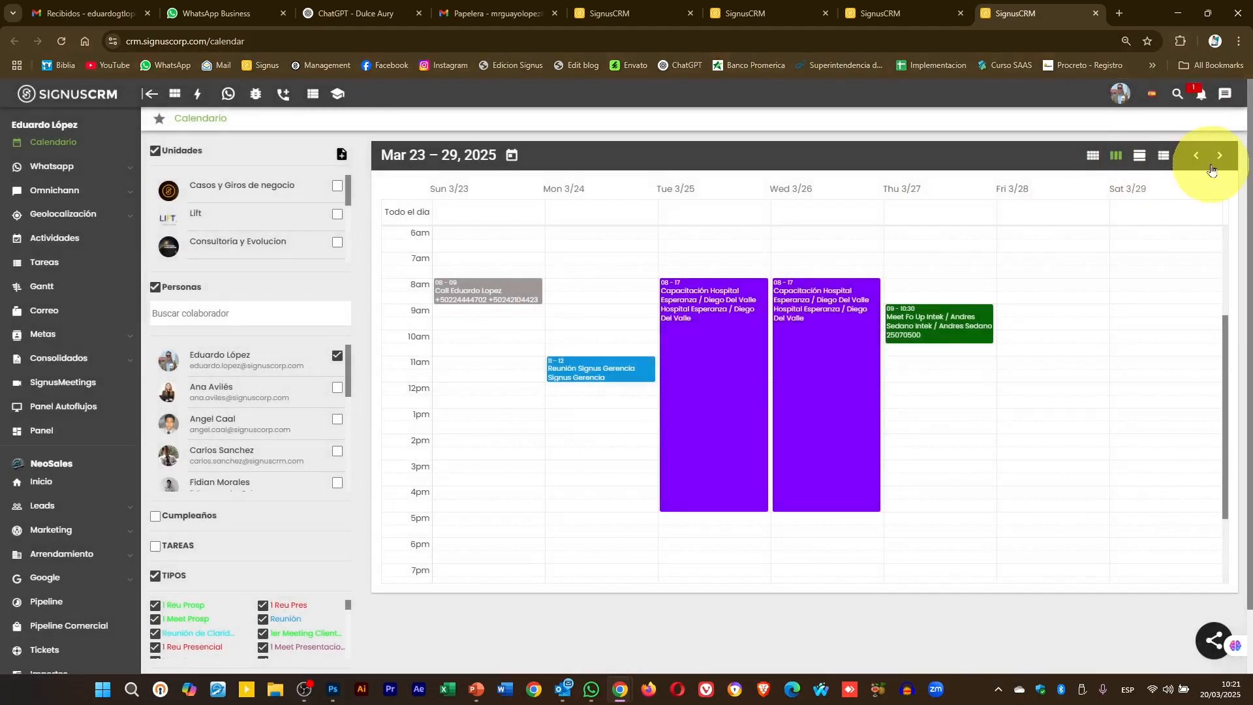
left_click(1220, 155)
left_click(1196, 155)
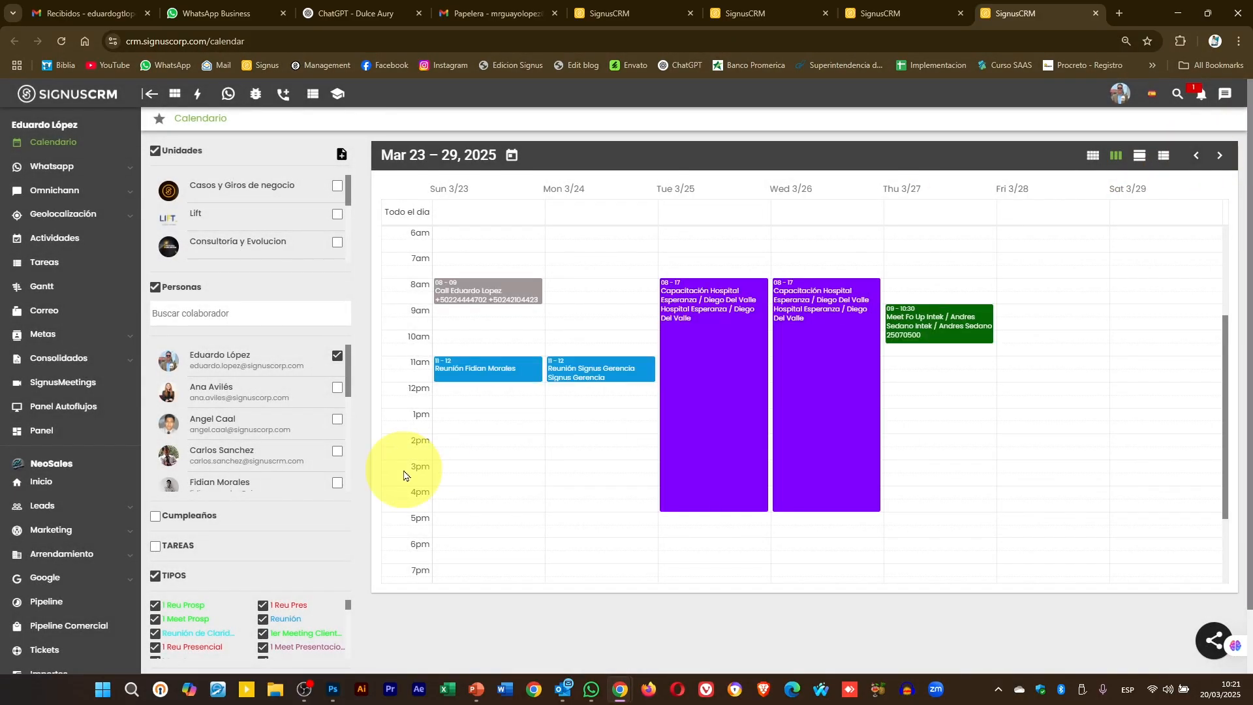
left_click(457, 374)
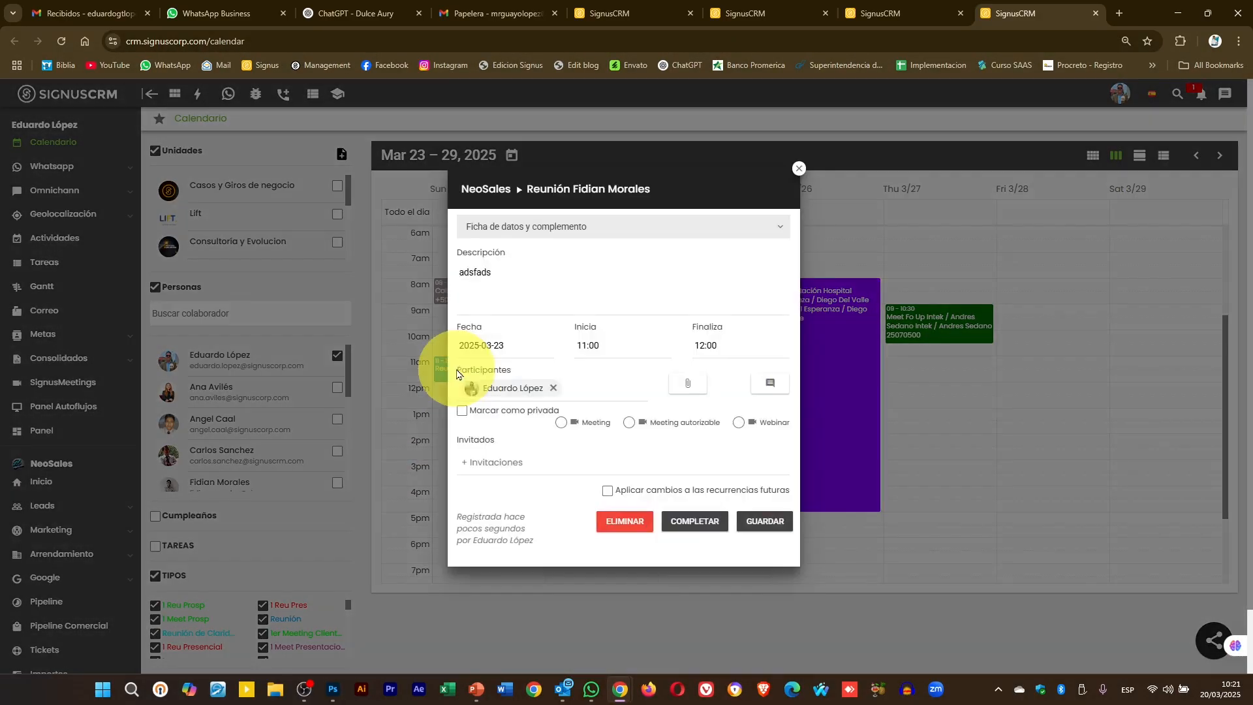
left_click(800, 170)
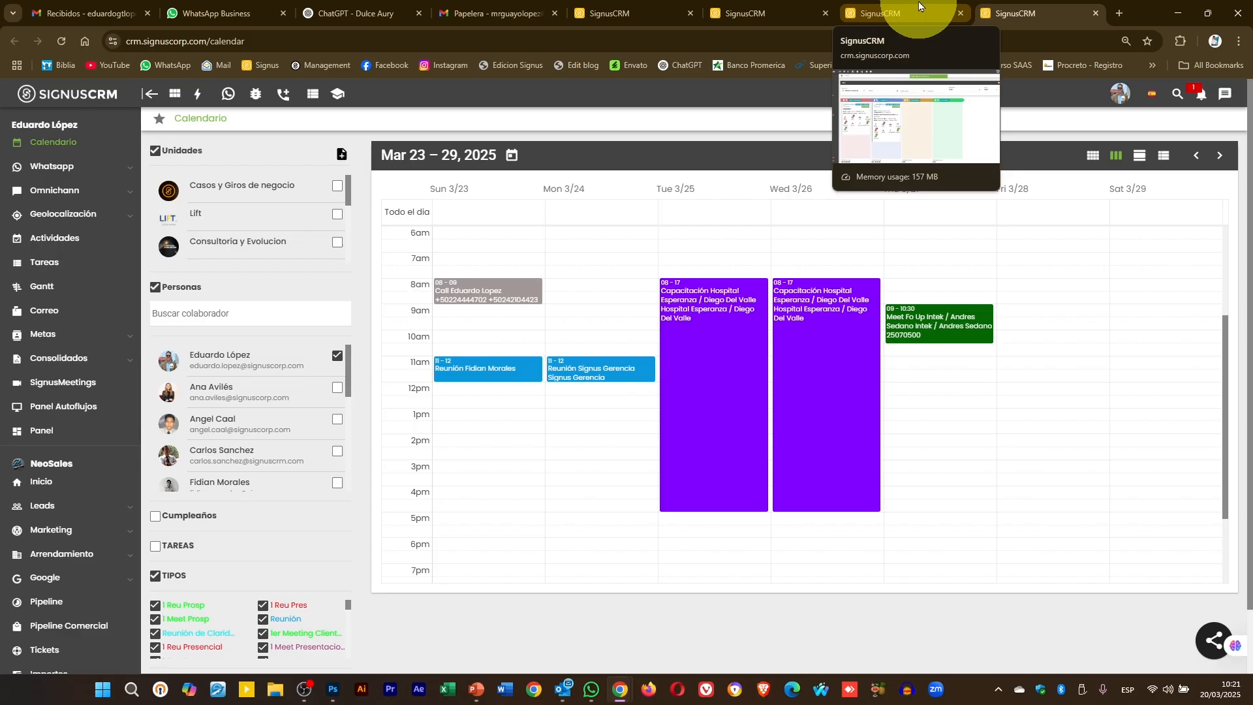
left_click(918, 6)
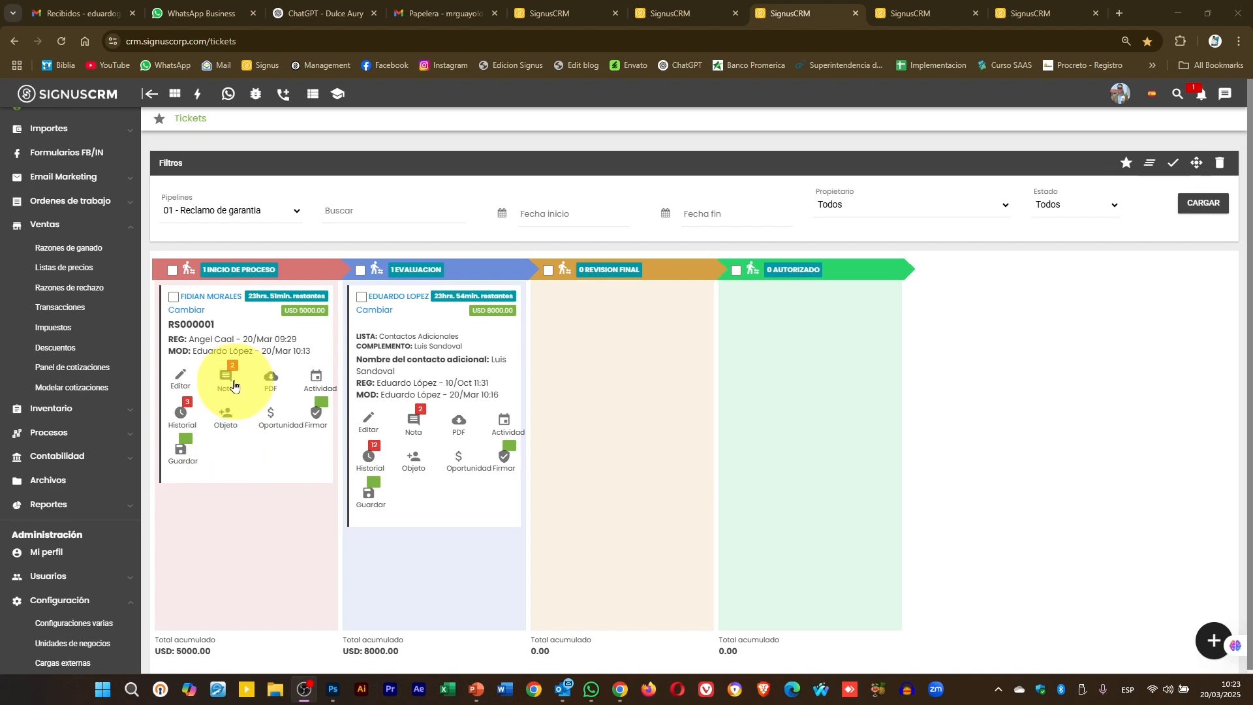
- Reload the board and move the USD 8000 ticket via Inicio de proceso into Revision Final
left_click_drag(225, 365, 640, 400)
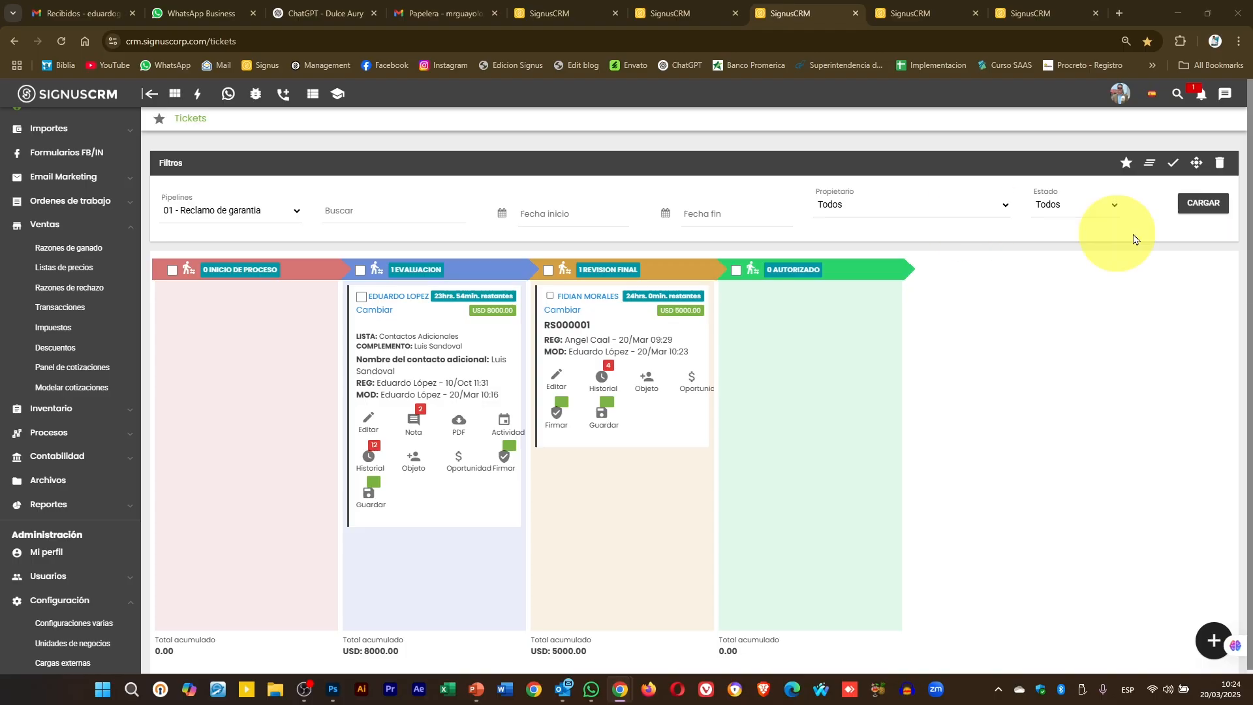
left_click(1206, 204)
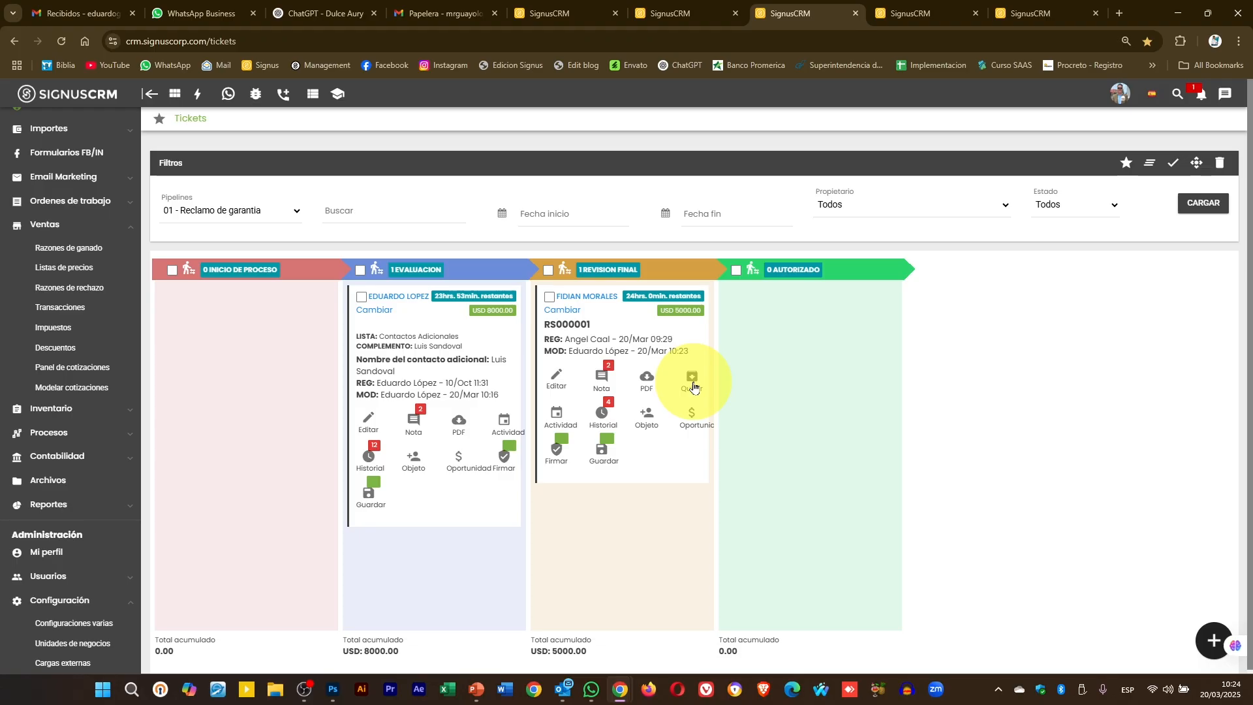
left_click_drag(447, 405, 354, 431)
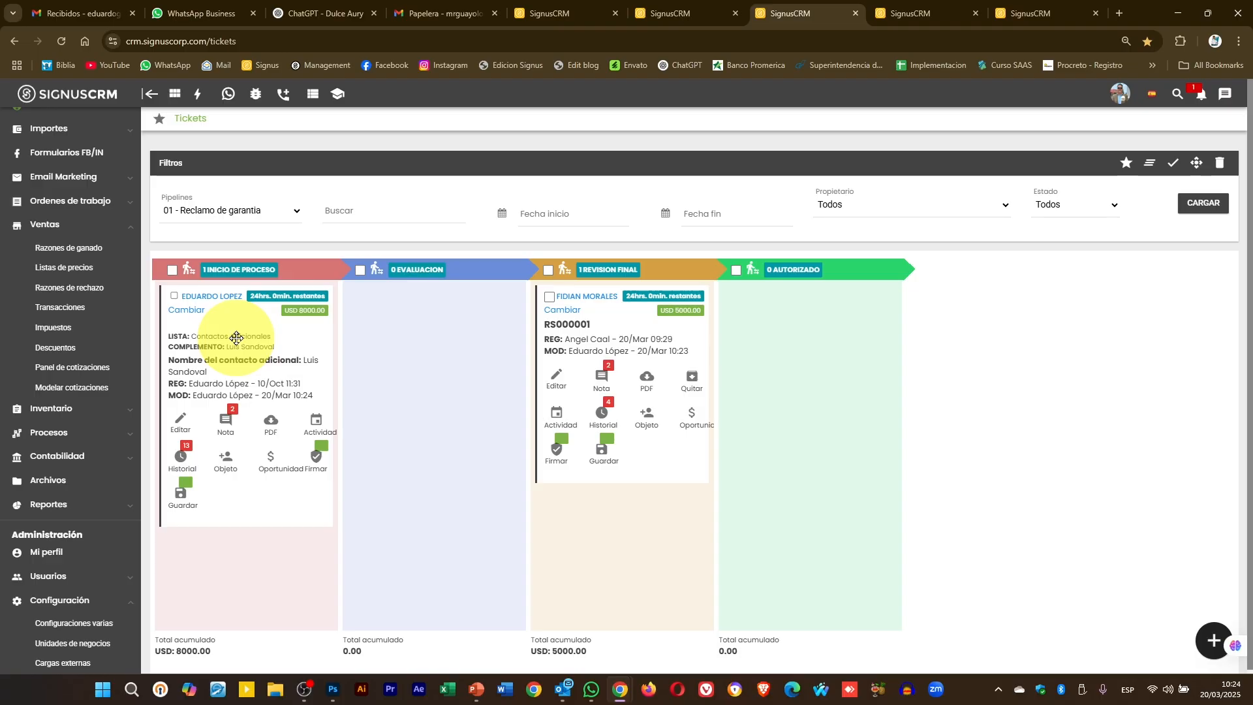
left_click_drag(244, 364, 594, 365)
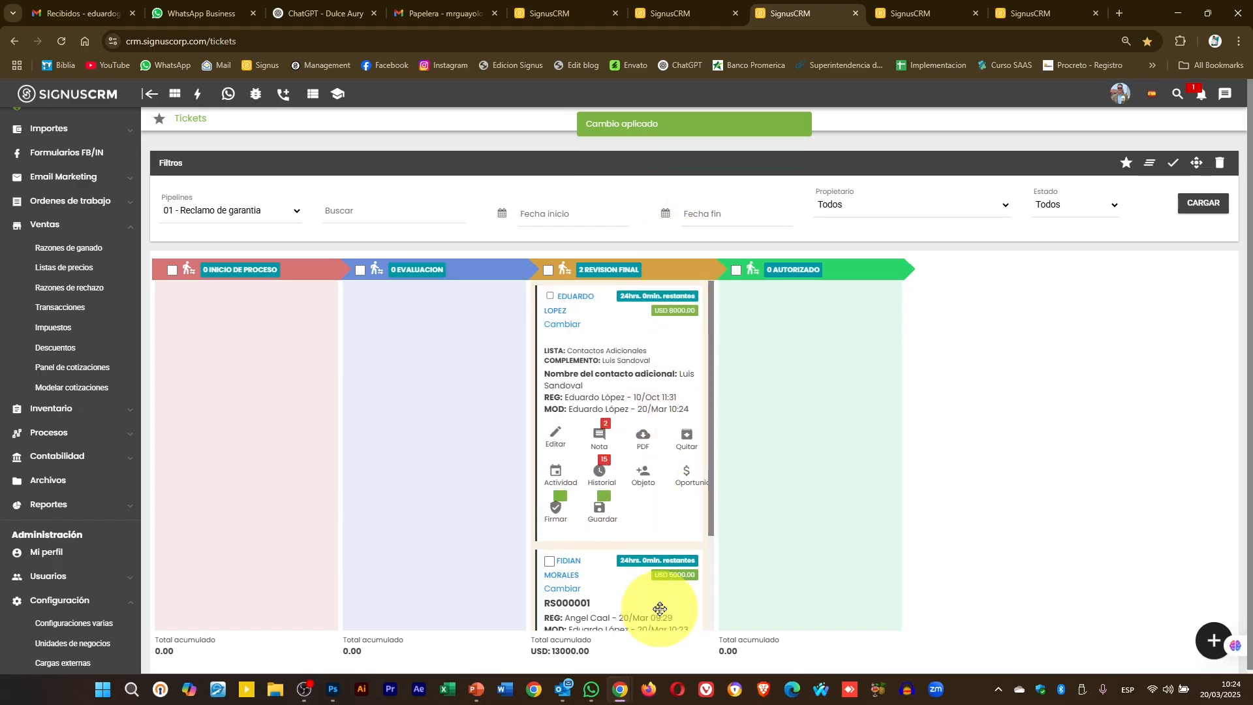
- Exit the USD 8000 ticket as 'No aceptó la inversion', noting the review found no investment viability
left_click(687, 440)
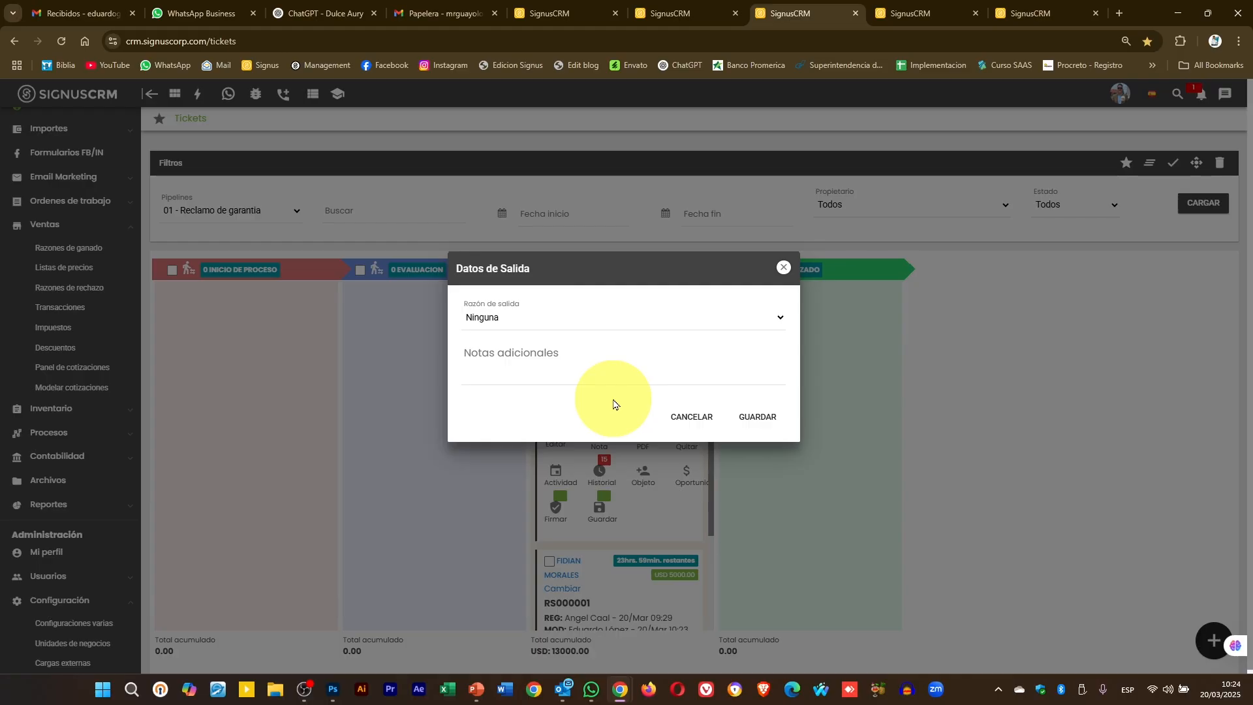
left_click(620, 319)
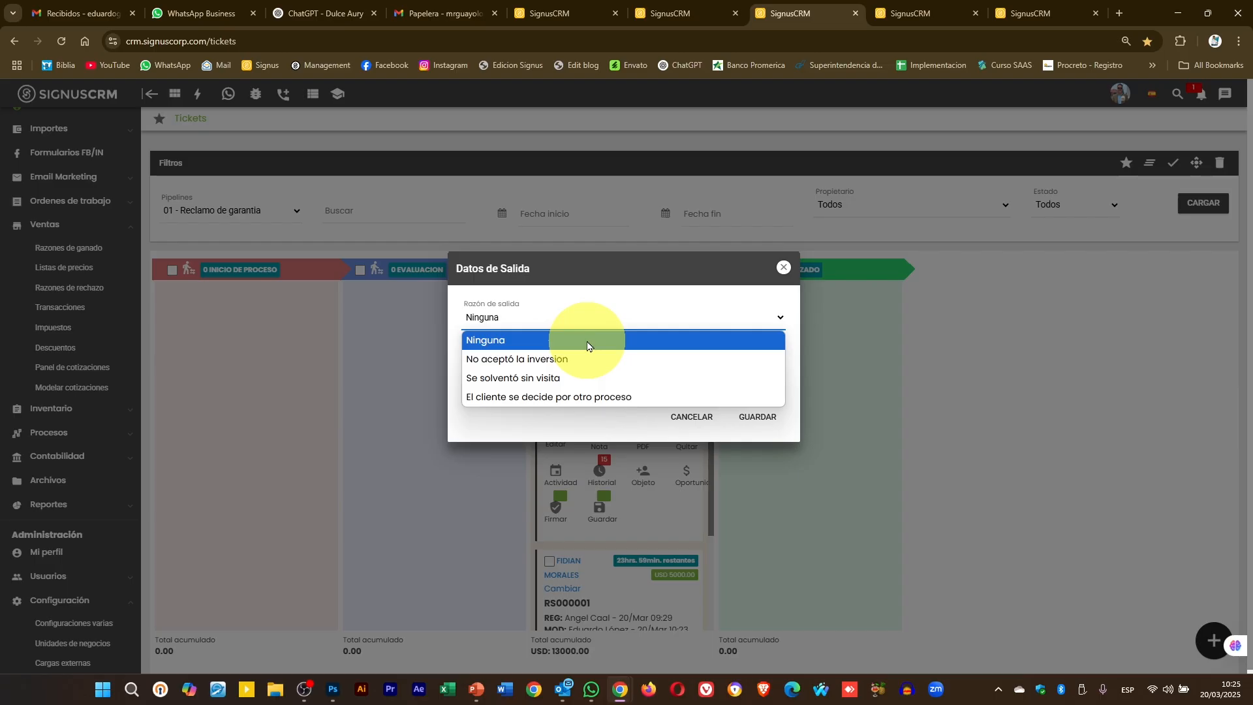
left_click(547, 363)
left_click(547, 359)
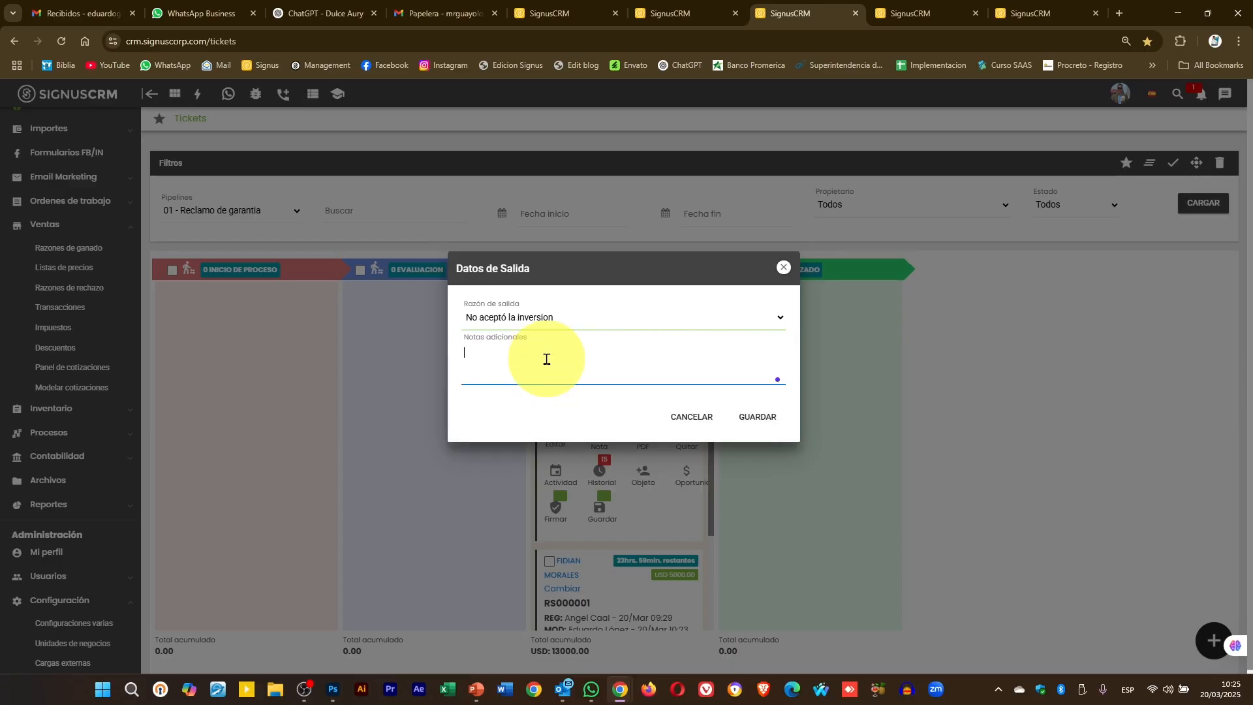
type("se hizo unjha revision y no ha viabilidad d")
type("nve4rsion")
key("BackSpace")
key("BackSpace")
key("BackSpace")
key("BackSpace")
type("sion")
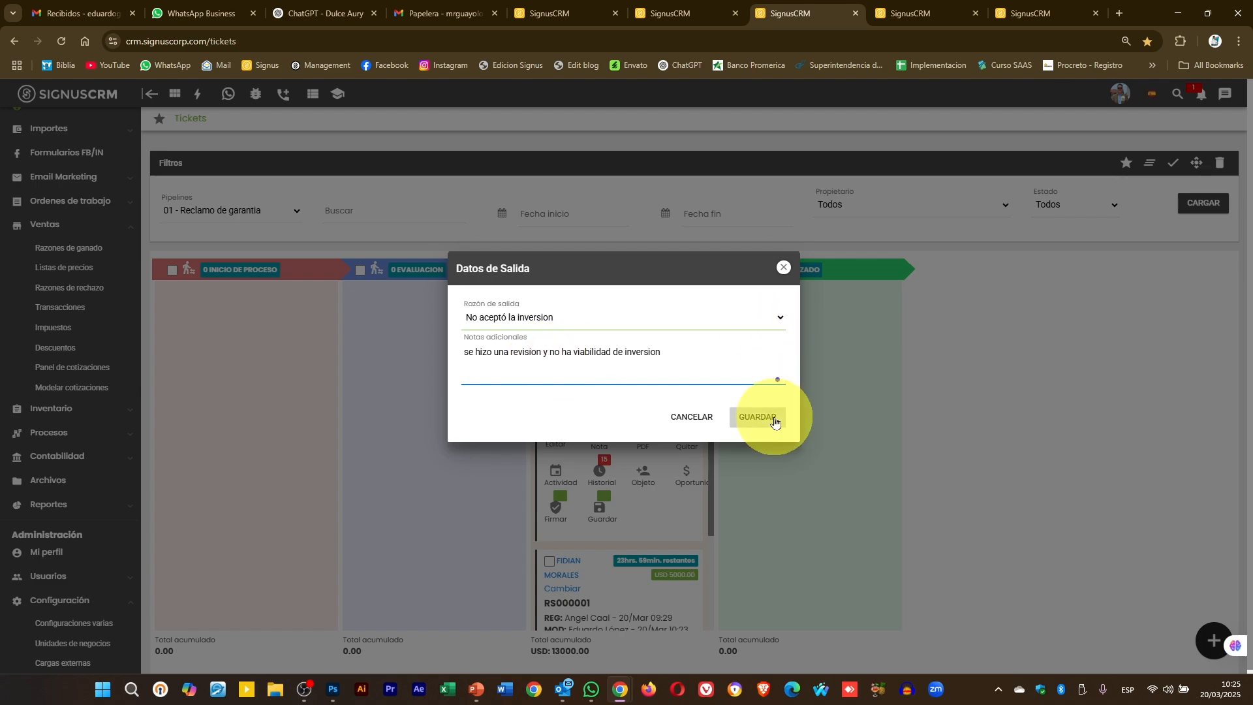
left_click(775, 420)
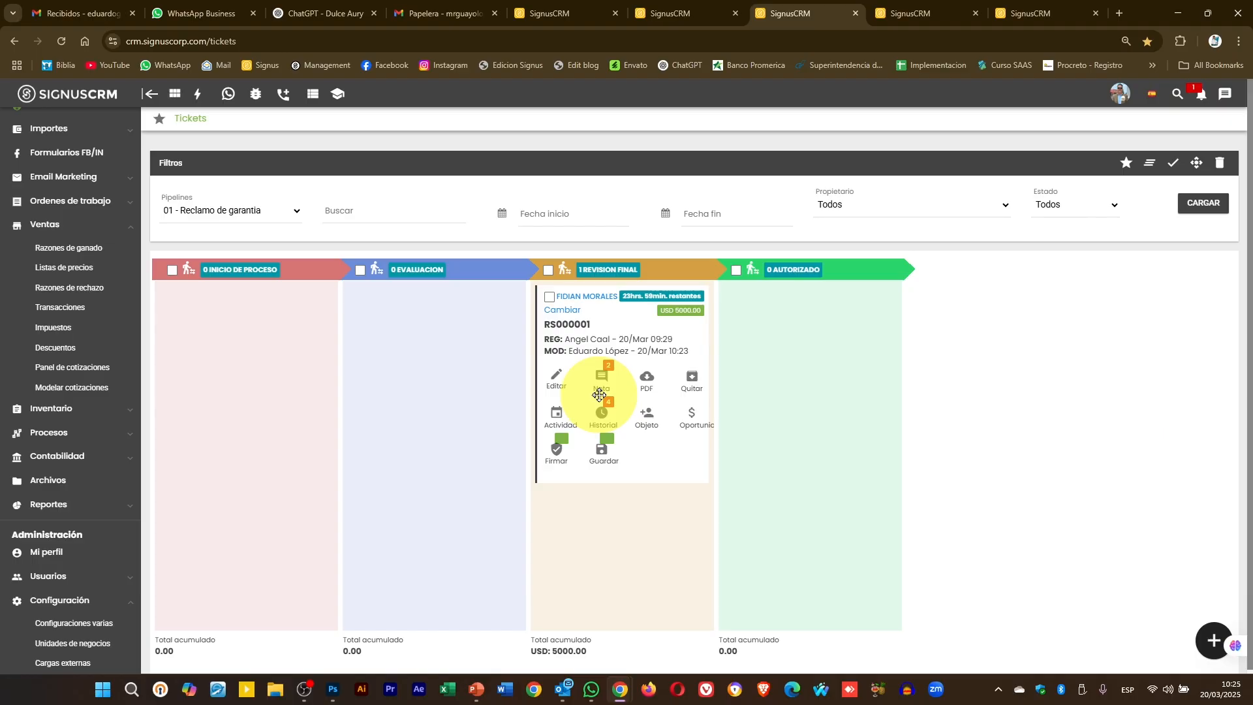
- Remove ticket RS000001 with exit reason 'Se solventó sin visita' and note 'por razones fuera de empresa'
mouse_move(574, 350)
left_mouse_down()
mouse_move(528, 357)
mouse_move(468, 410)
mouse_move(595, 347)
left_mouse_up()
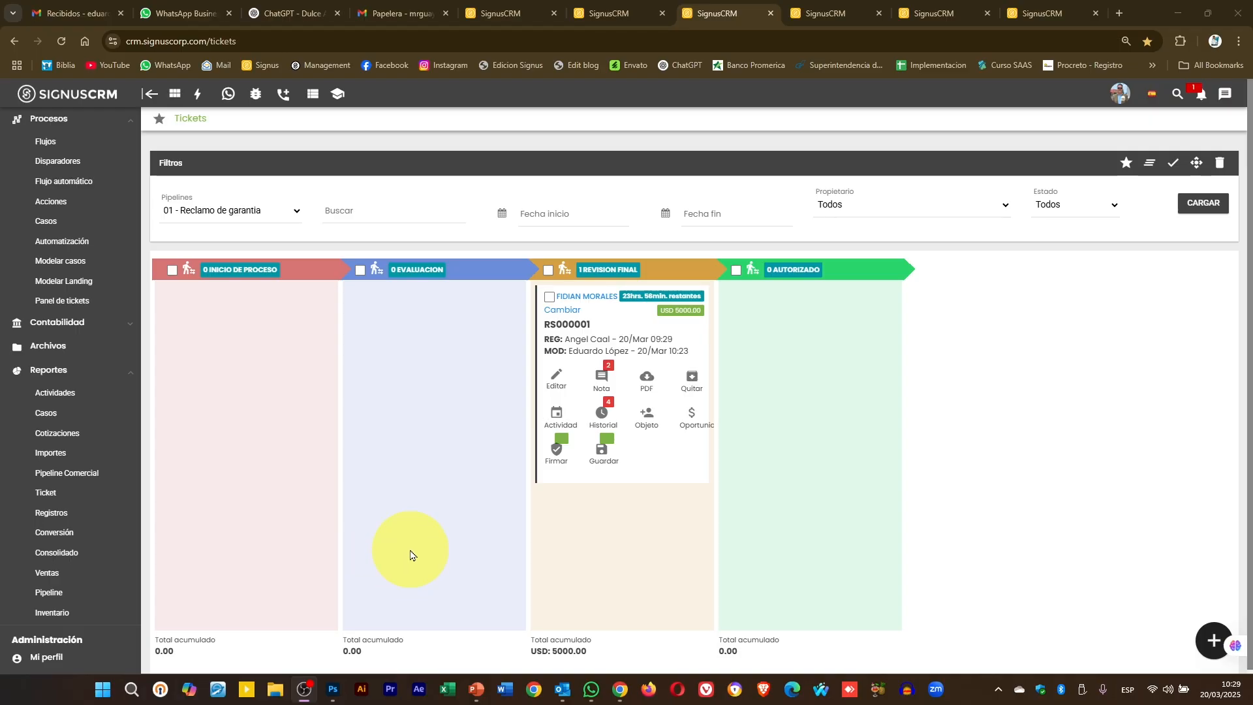
left_click(695, 384)
left_click(651, 330)
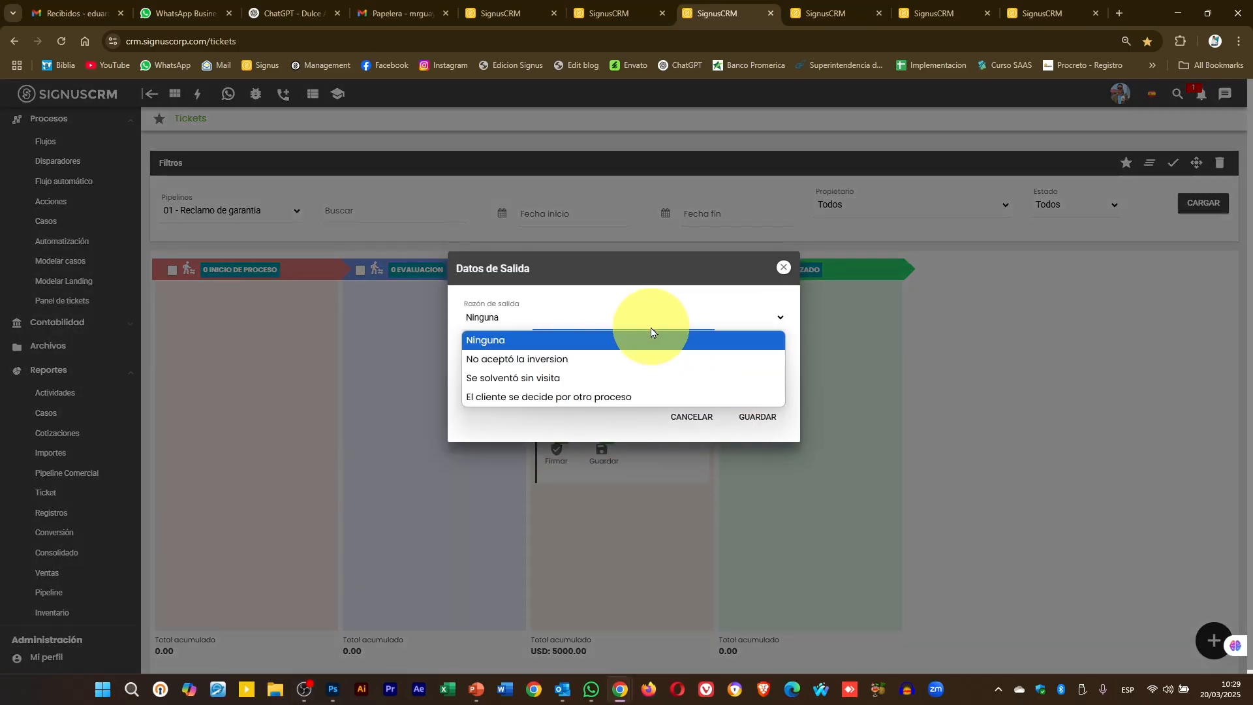
left_click(614, 378)
left_click(615, 360)
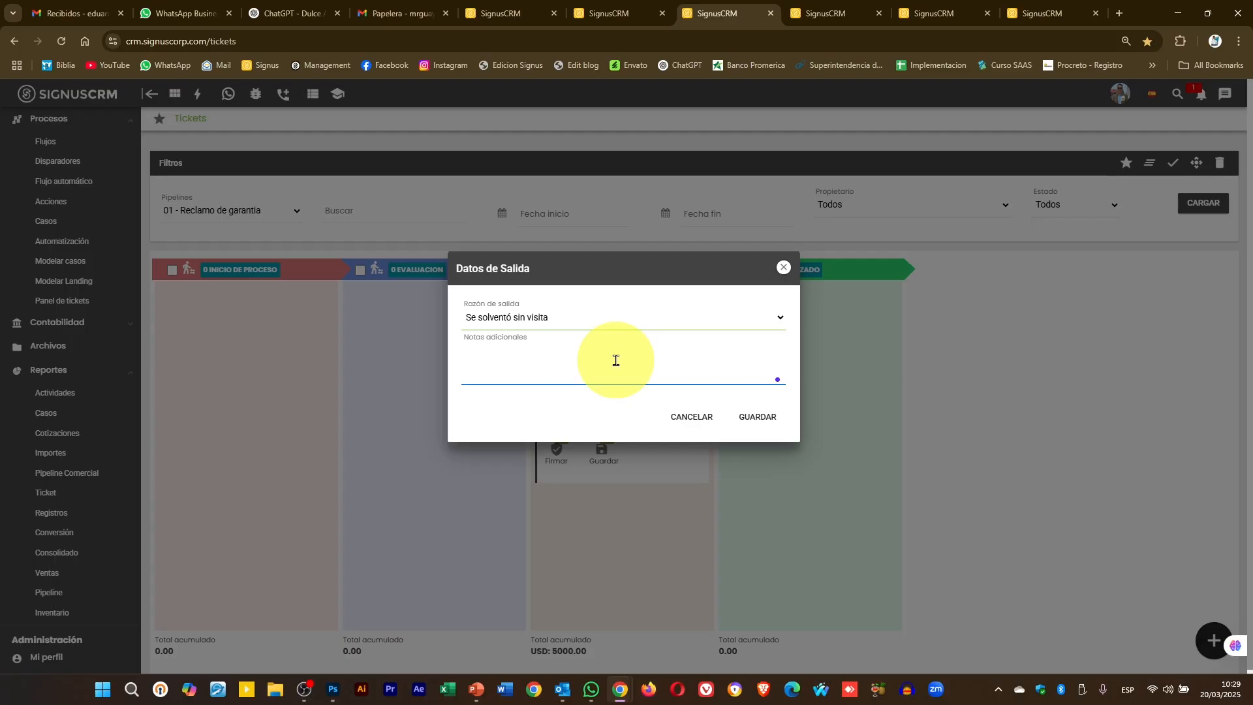
type("por razones fuera de empresa")
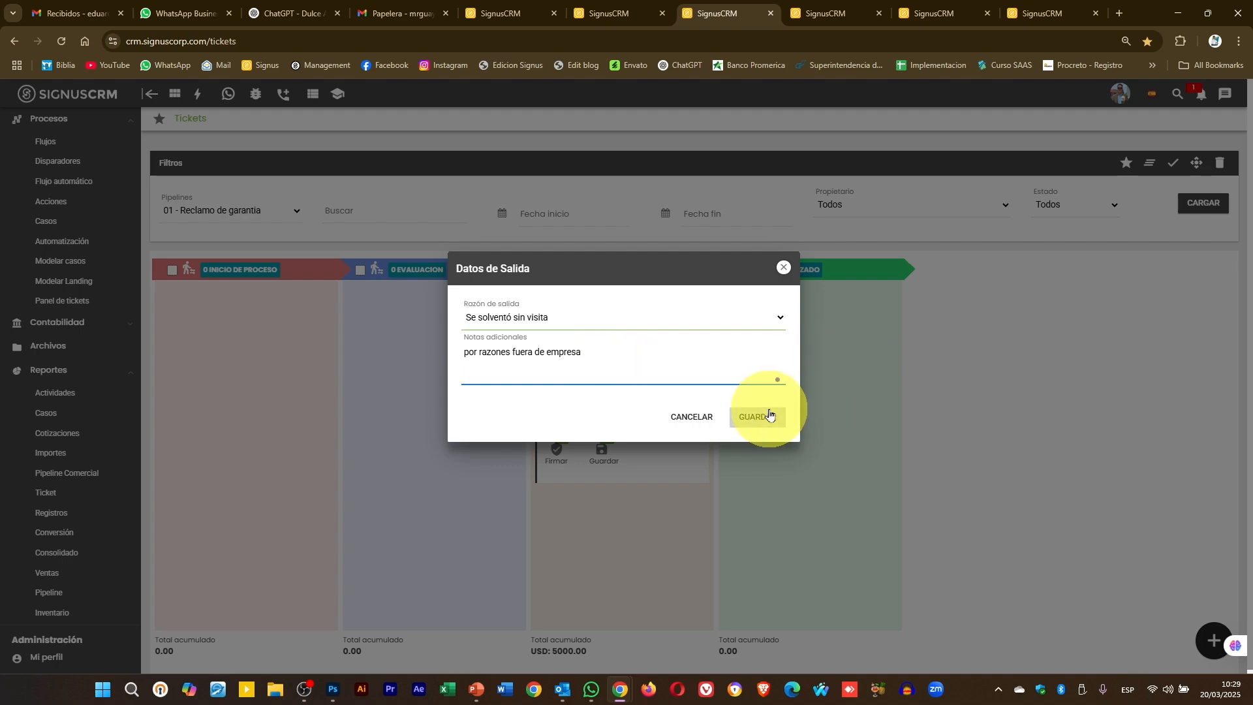
left_click(757, 417)
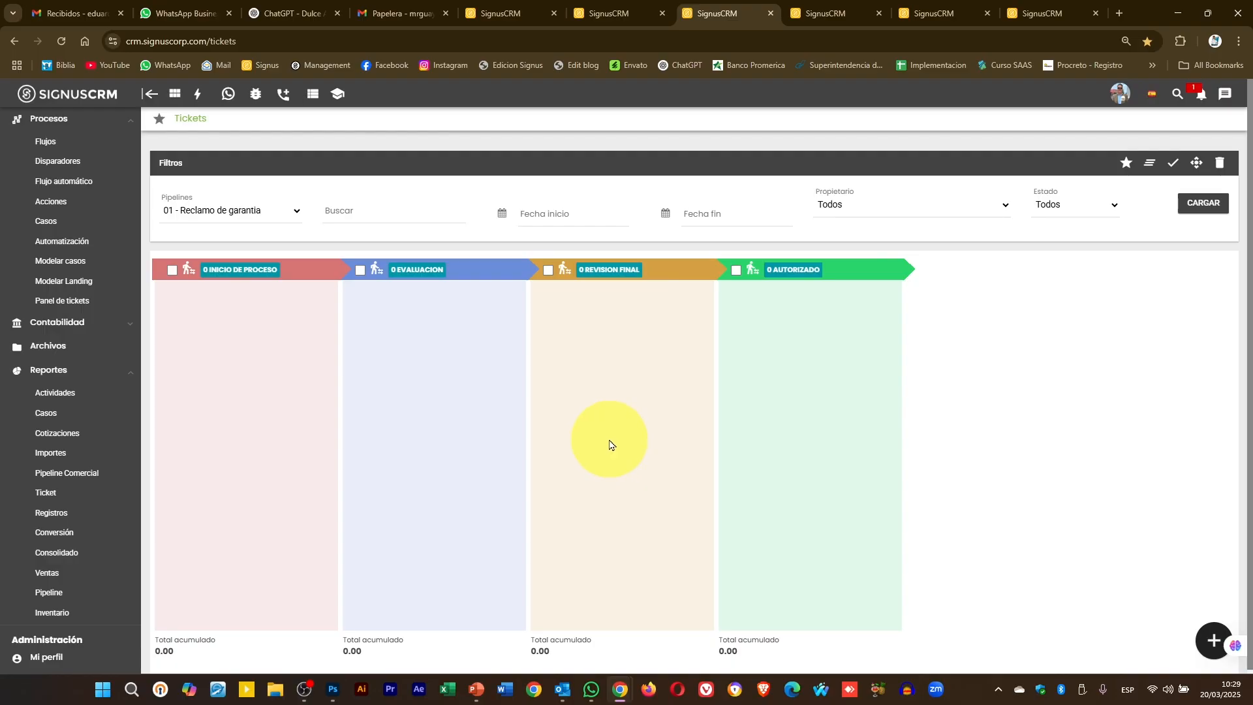
- Reload the Panel de tickets page
left_click(844, 6)
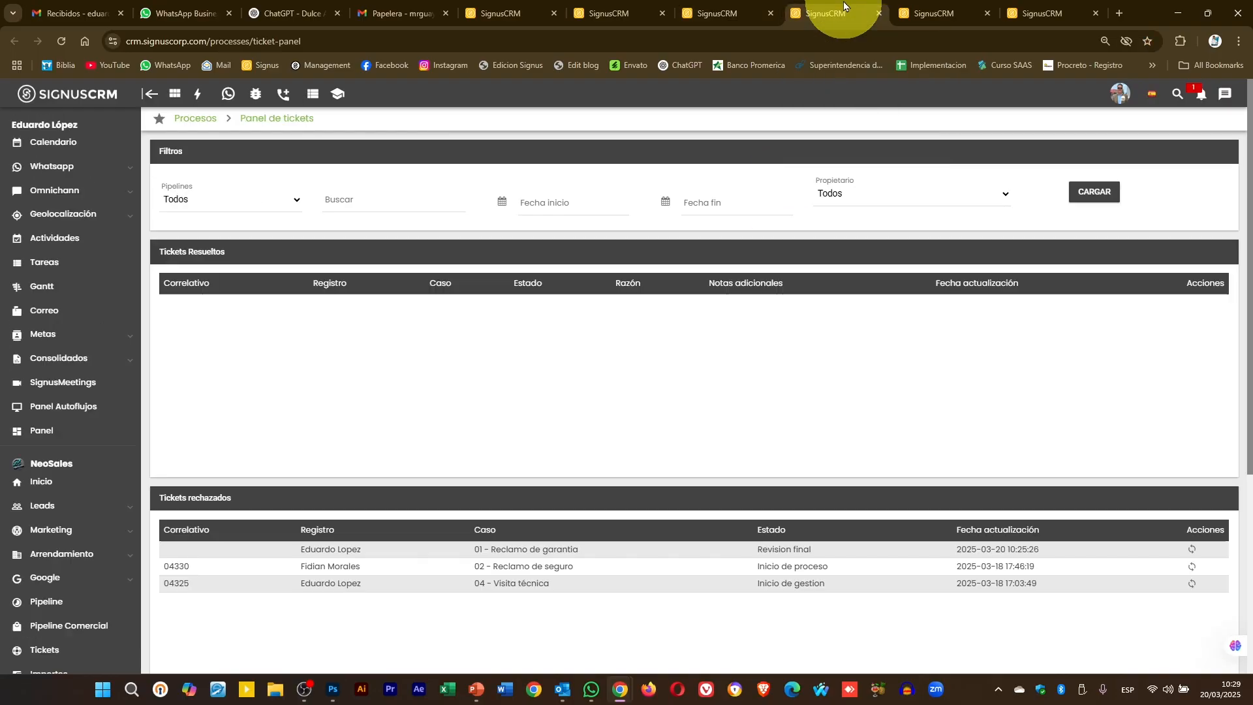
left_click(826, 42)
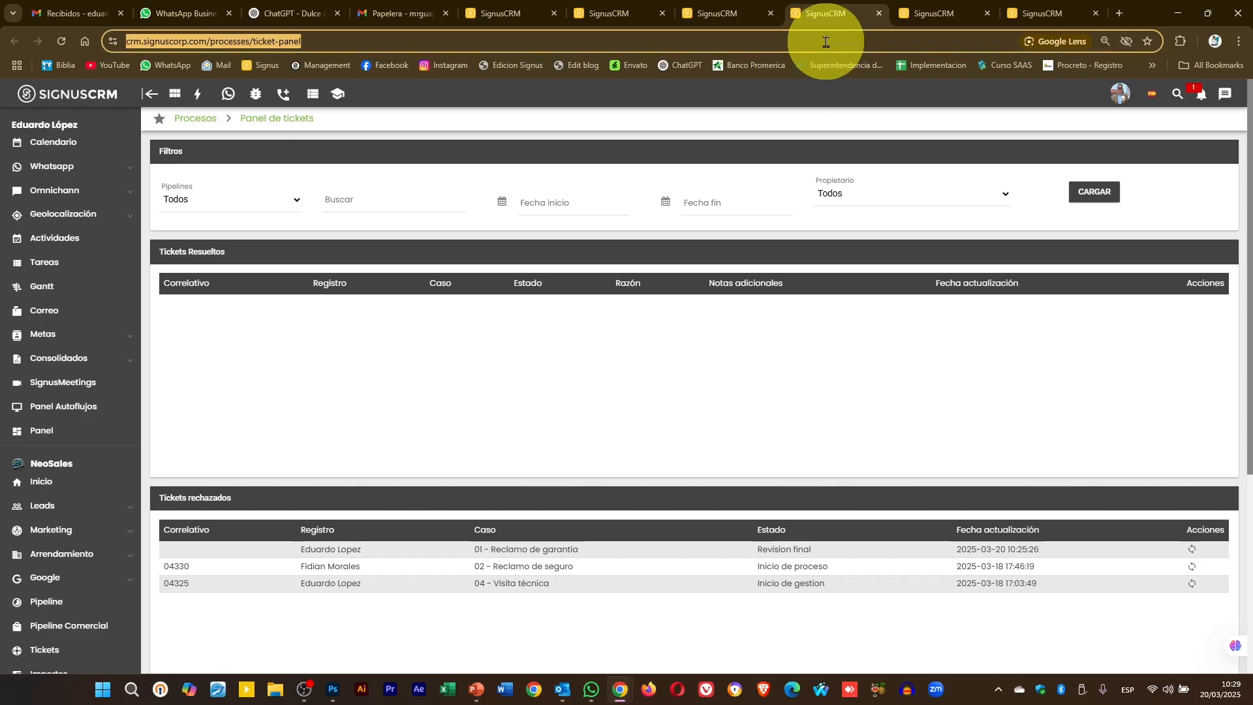
key("Return")
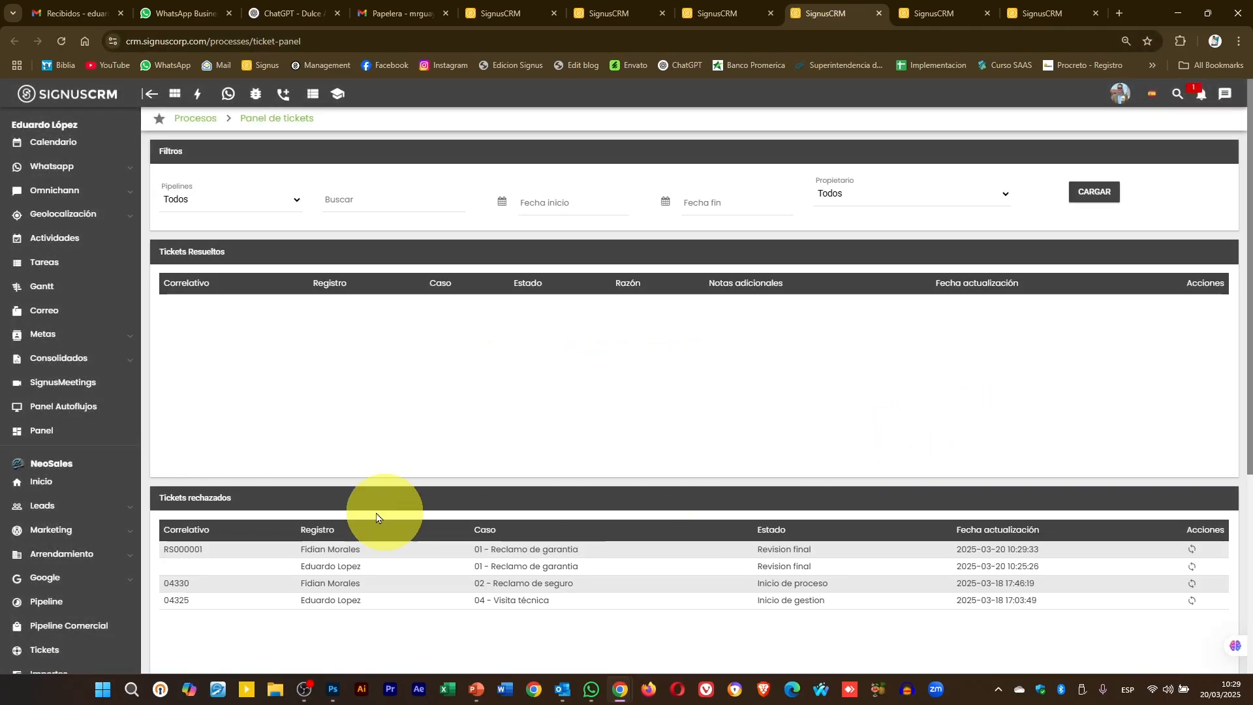
- Revert both rejected warranty-claim tickets, then reload the board to show the USD 8000 ticket
left_click(1192, 552)
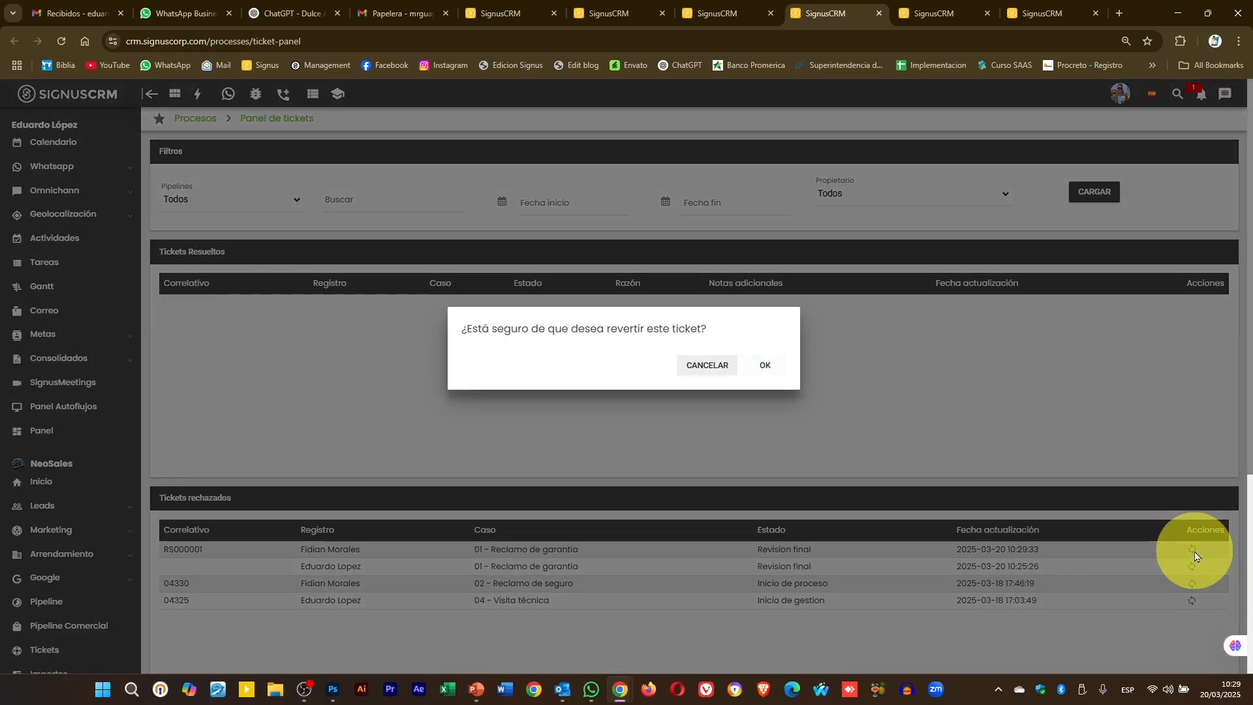
left_click(765, 367)
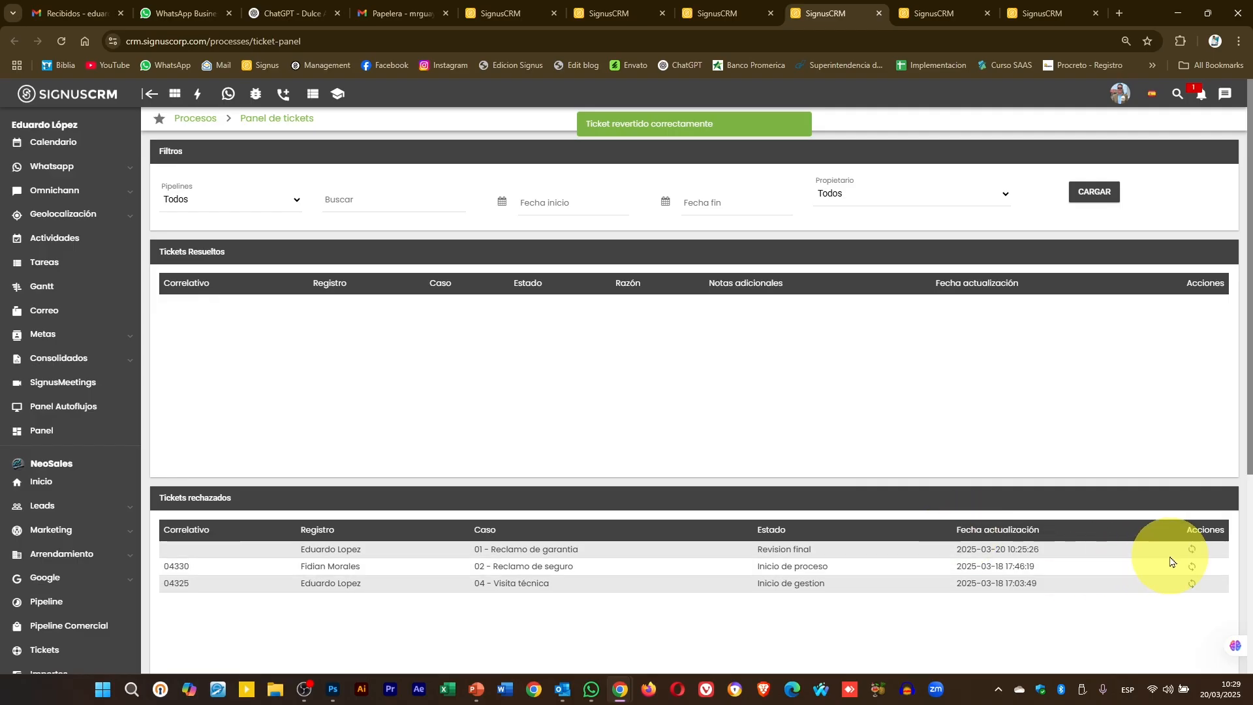
left_click(1192, 553)
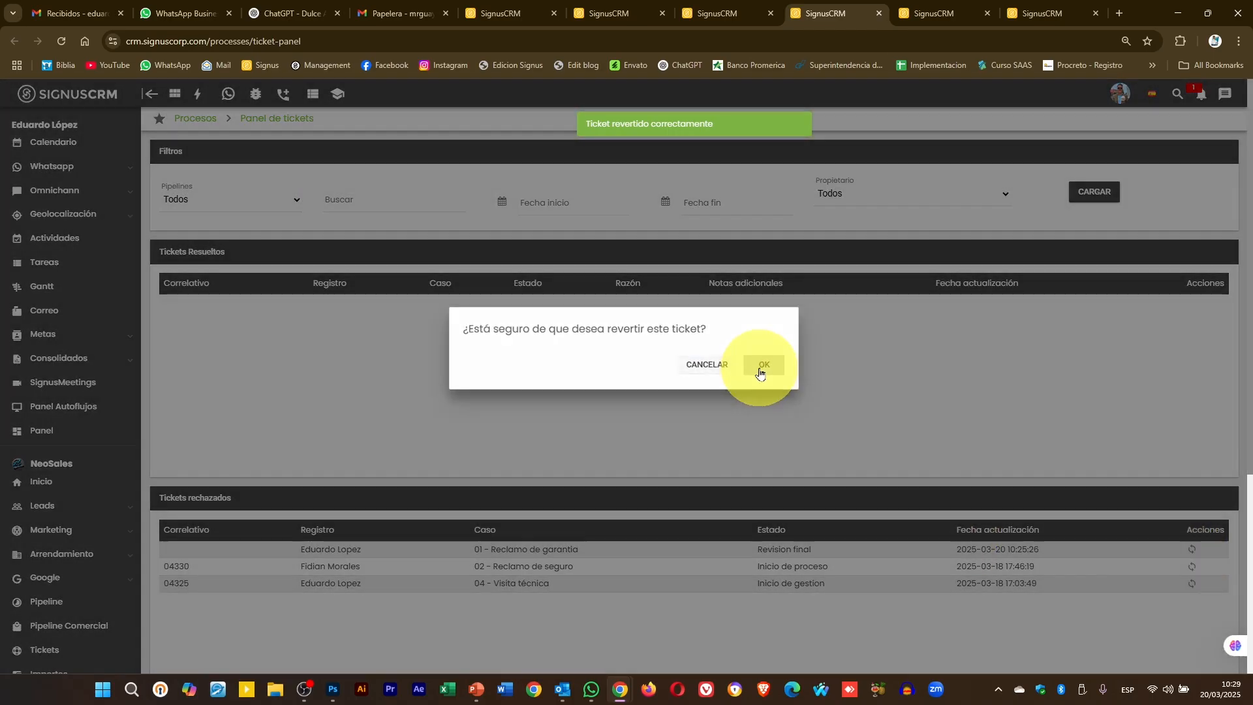
left_click(762, 366)
left_click(731, 10)
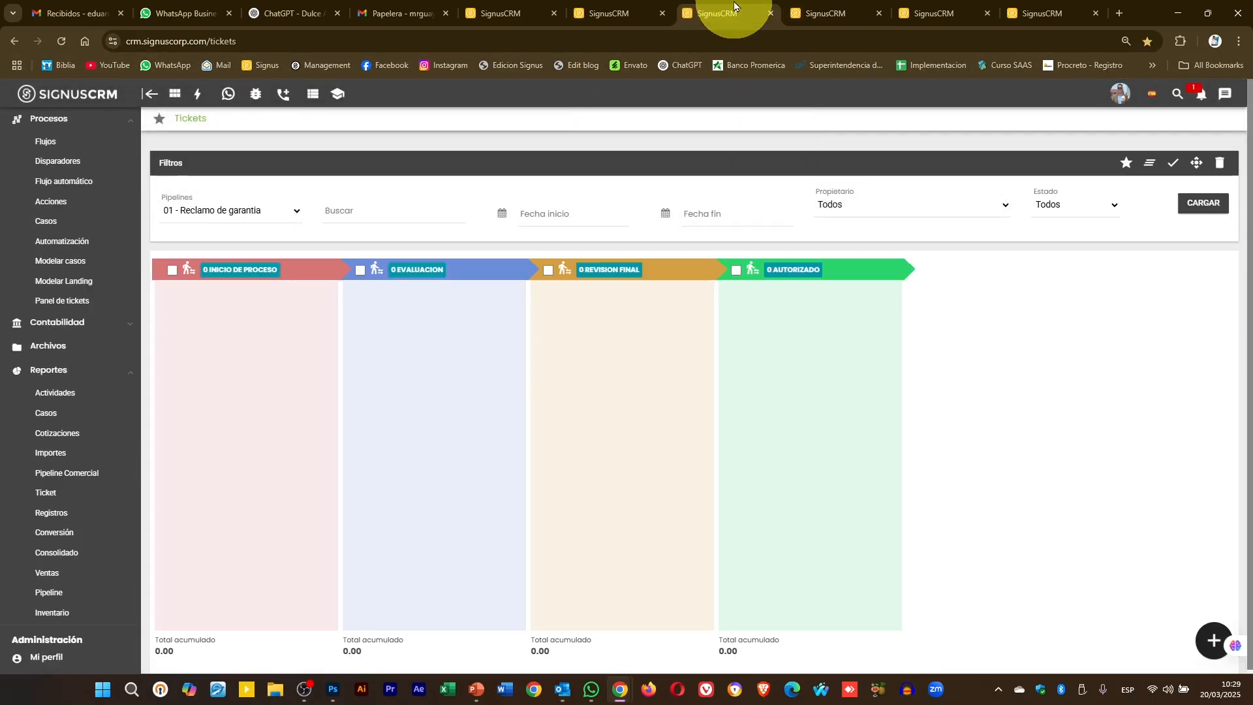
left_click(1203, 203)
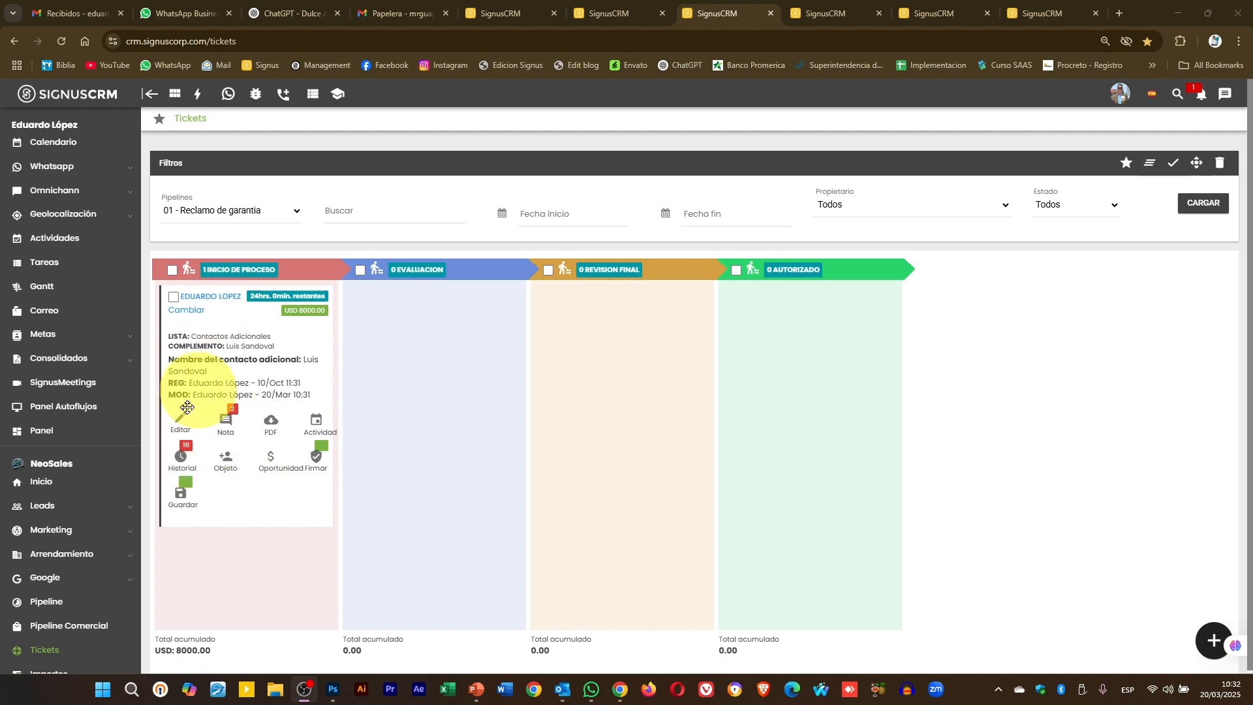
- Drag the USD 8000 ticket through Evaluacion and Autorizado, ending in Revision Final
mouse_move(218, 389)
left_mouse_down()
mouse_move(433, 405)
mouse_move(433, 392)
mouse_move(613, 376)
mouse_move(245, 481)
mouse_move(246, 386)
mouse_move(228, 395)
left_mouse_up()
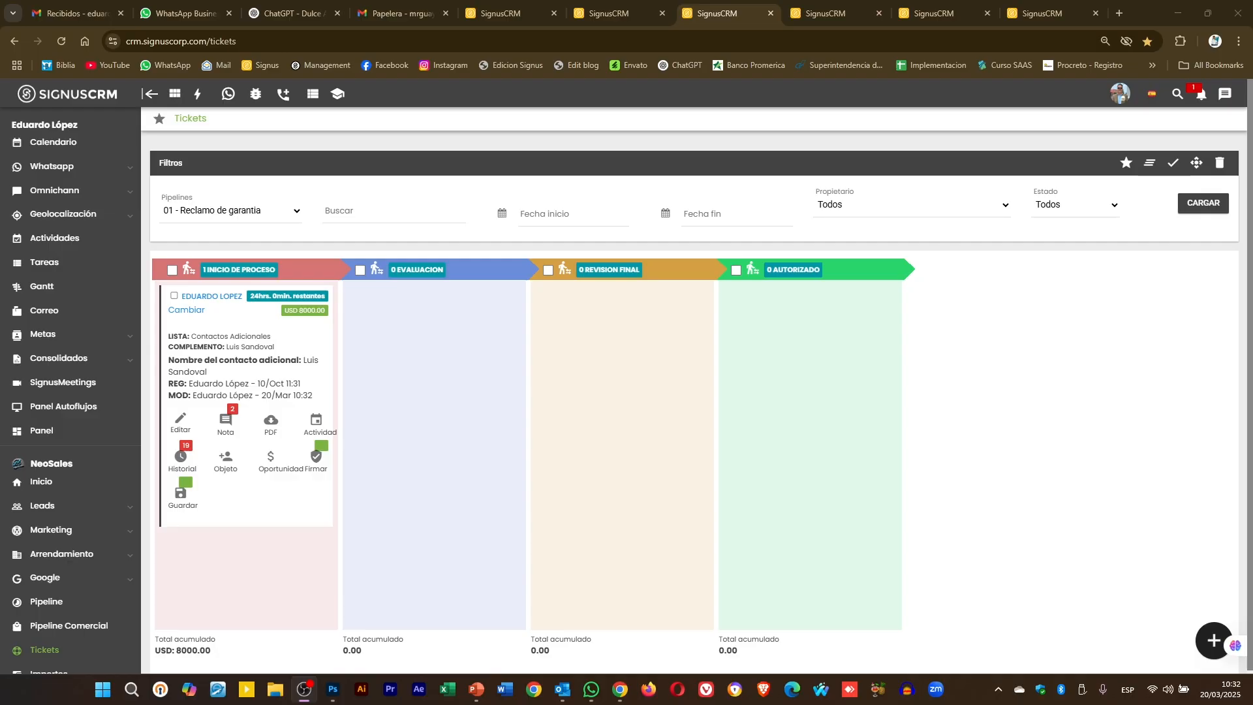
left_click_drag(246, 327, 783, 349)
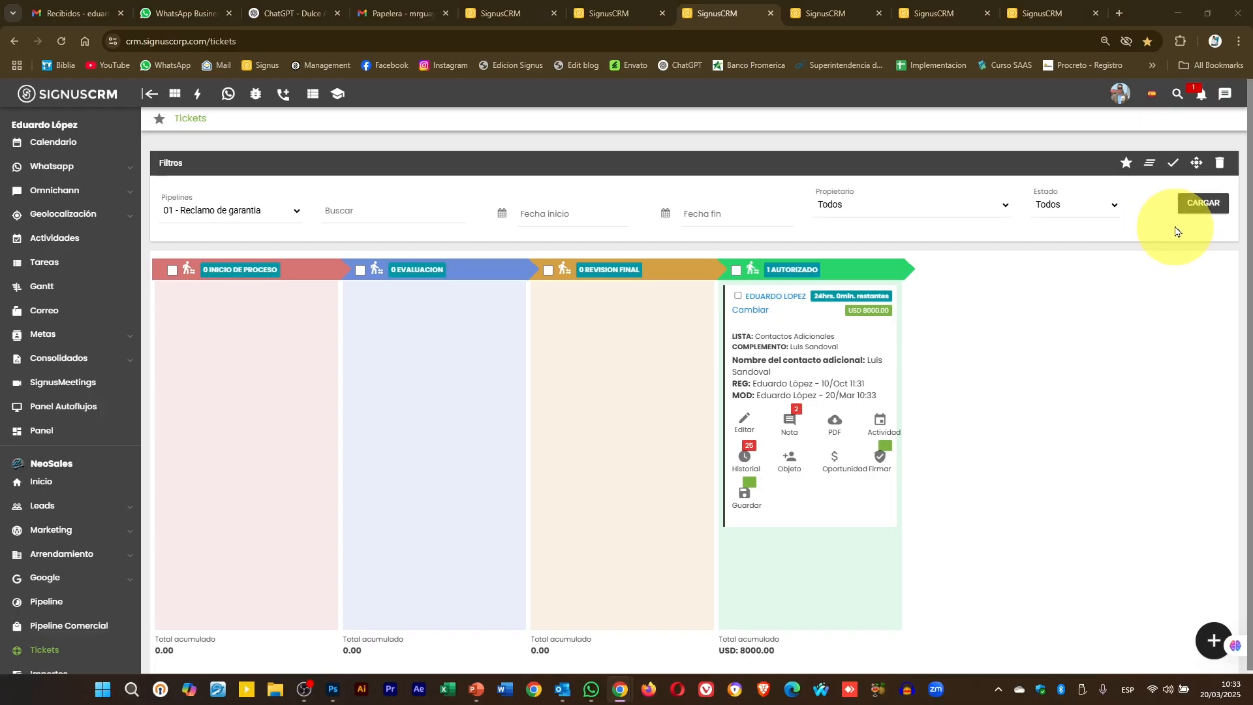
left_click(1202, 202)
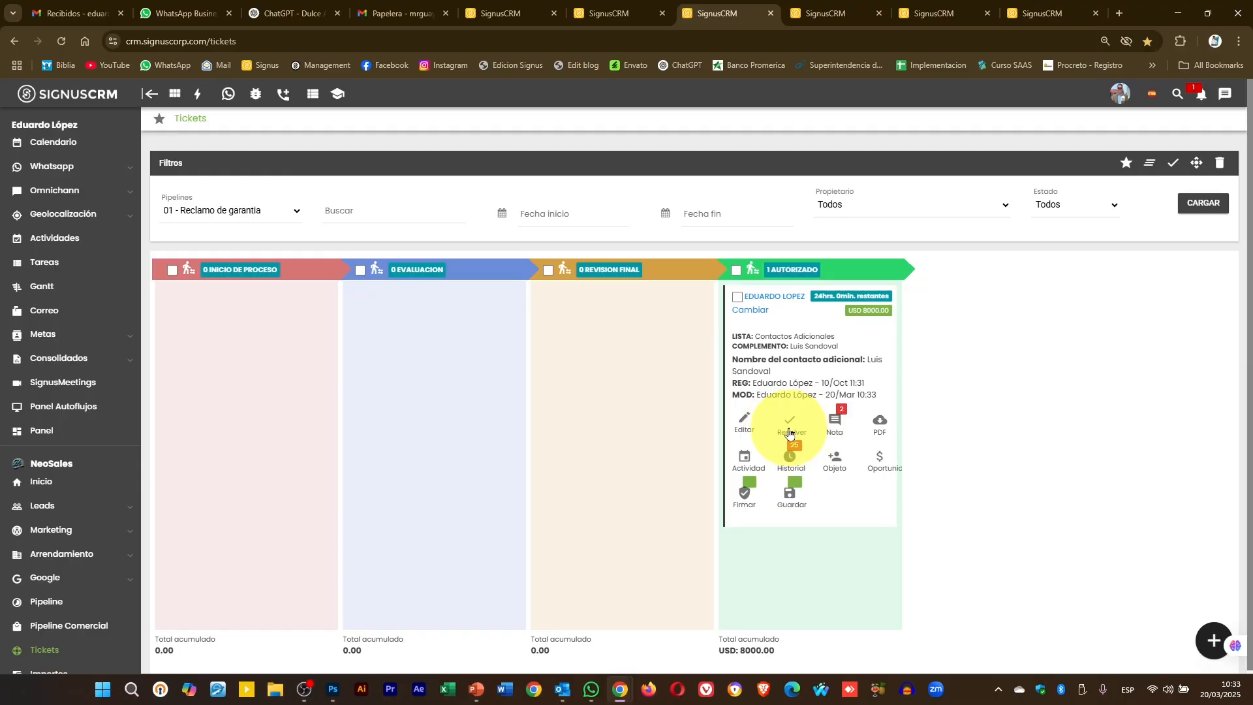
left_click_drag(795, 429, 651, 475)
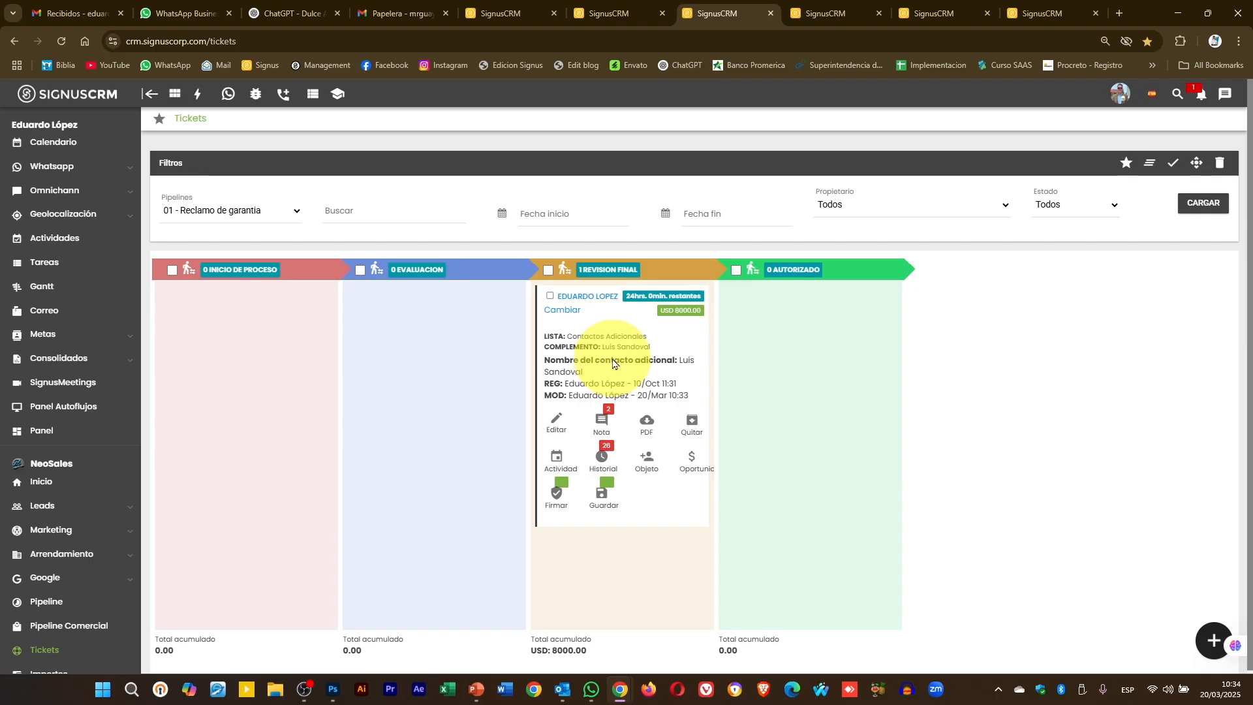
left_click_drag(613, 363, 814, 353)
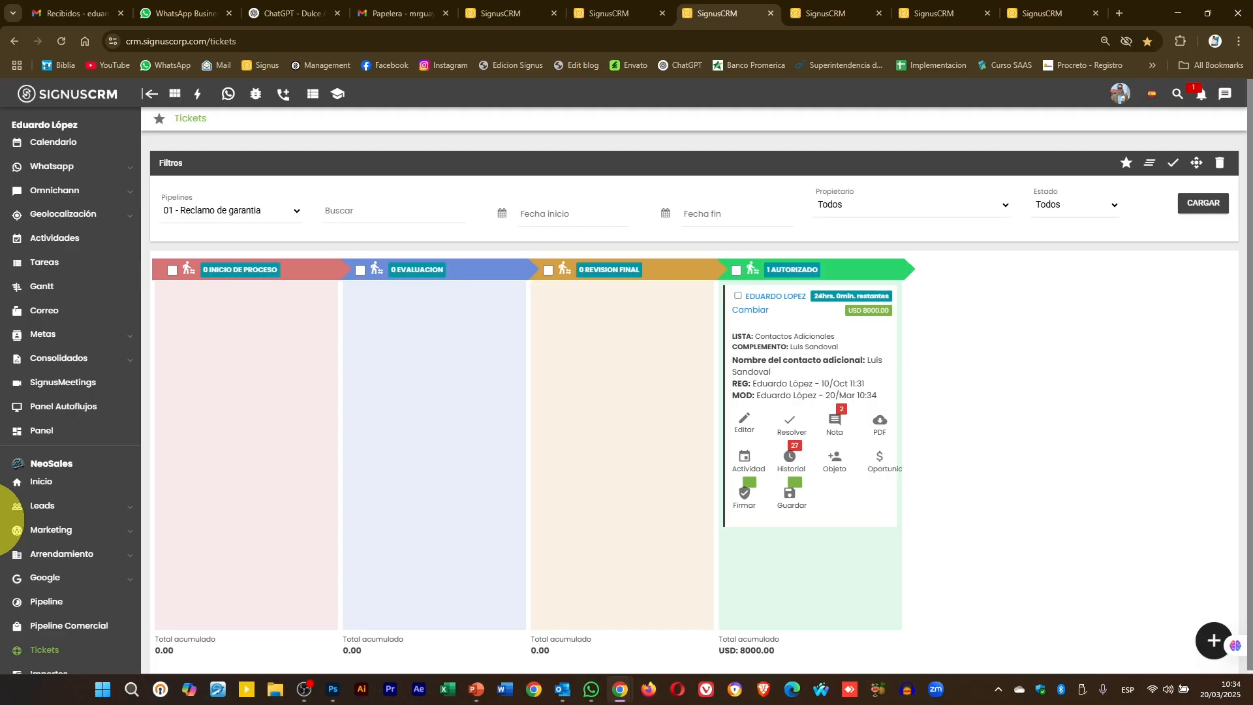
key("alt+Tab")
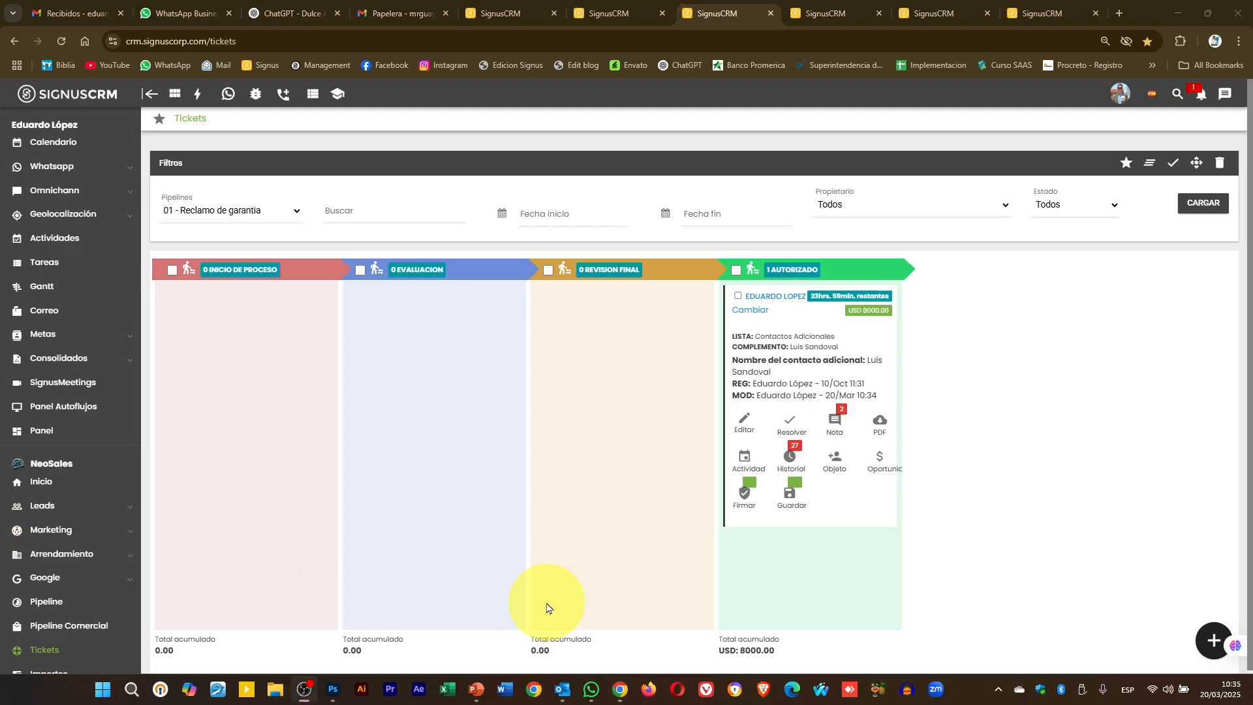
left_click_drag(833, 414, 675, 406)
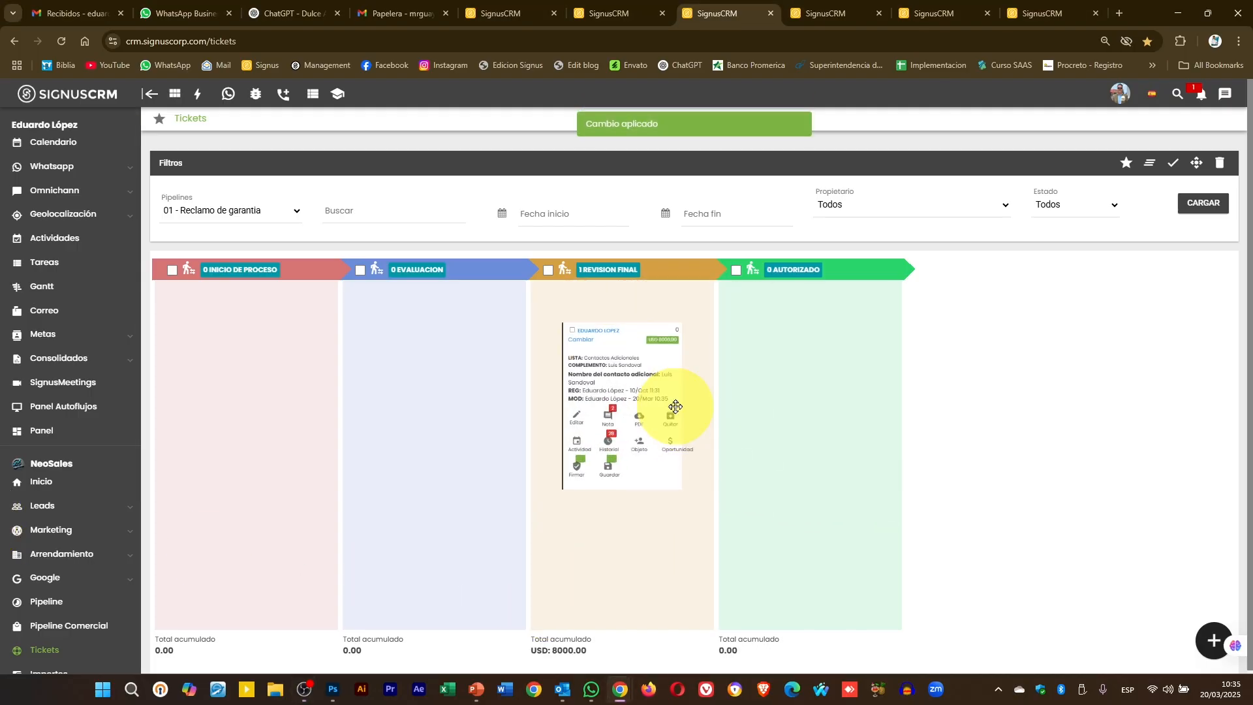
- Close the Datos de Salida dialog unsaved and drag the USD 8000 ticket into Autorizado
left_click(694, 419)
left_click(600, 319)
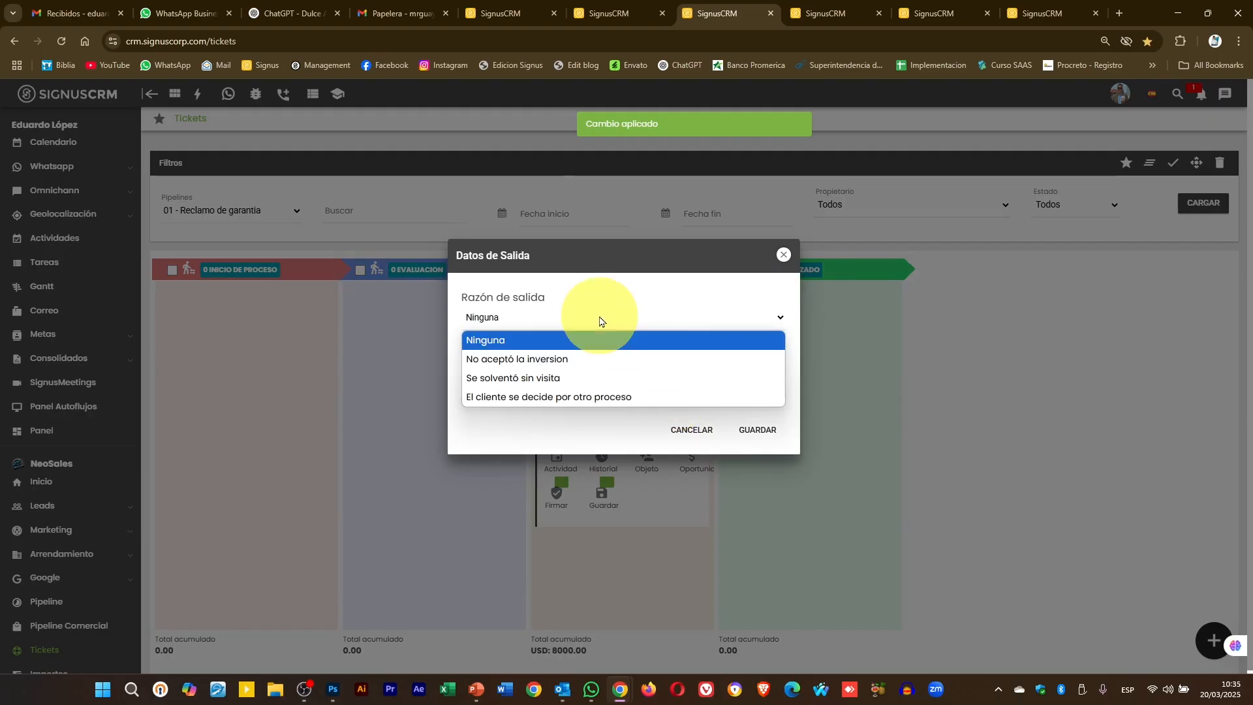
left_click(600, 321)
left_click(577, 316)
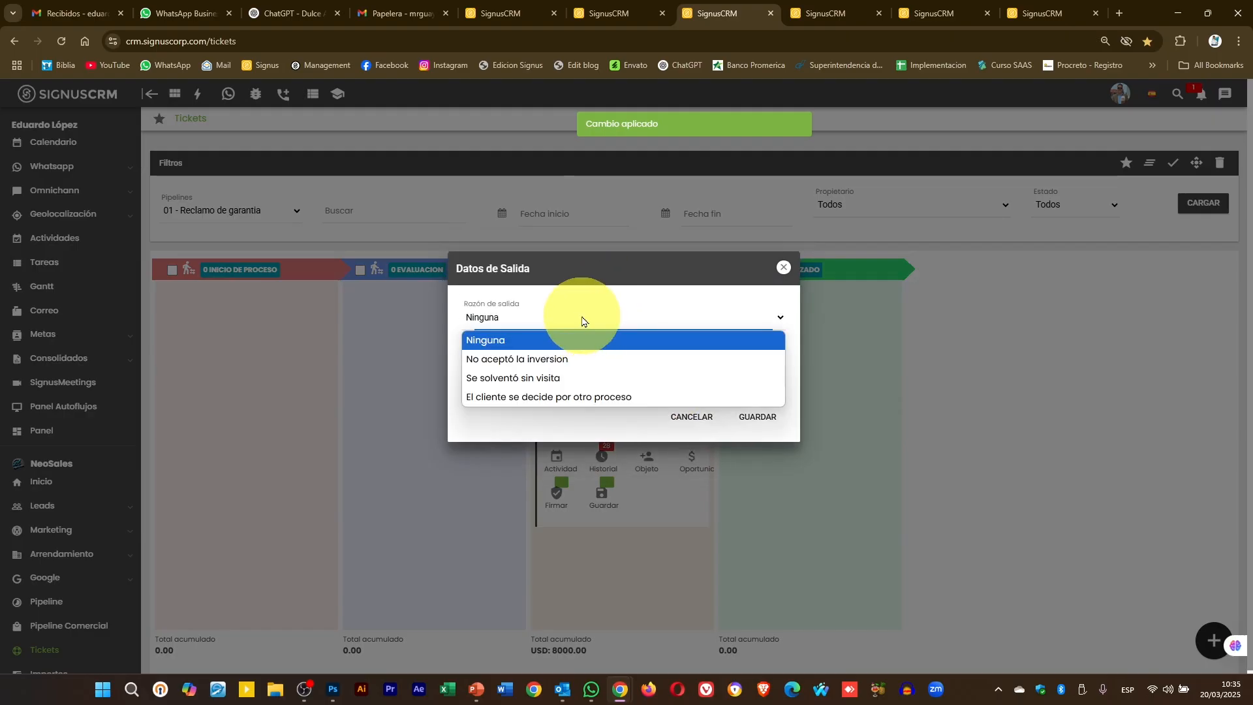
left_click(784, 269)
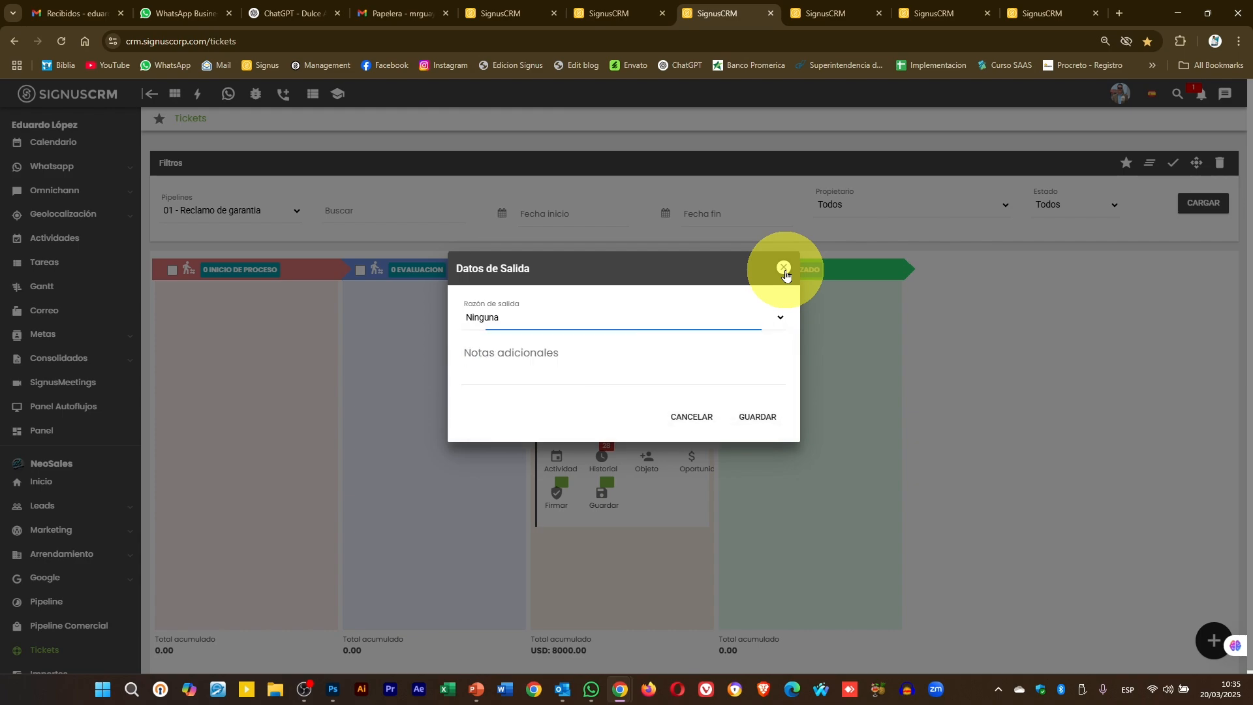
left_click(784, 268)
left_click_drag(623, 390, 772, 393)
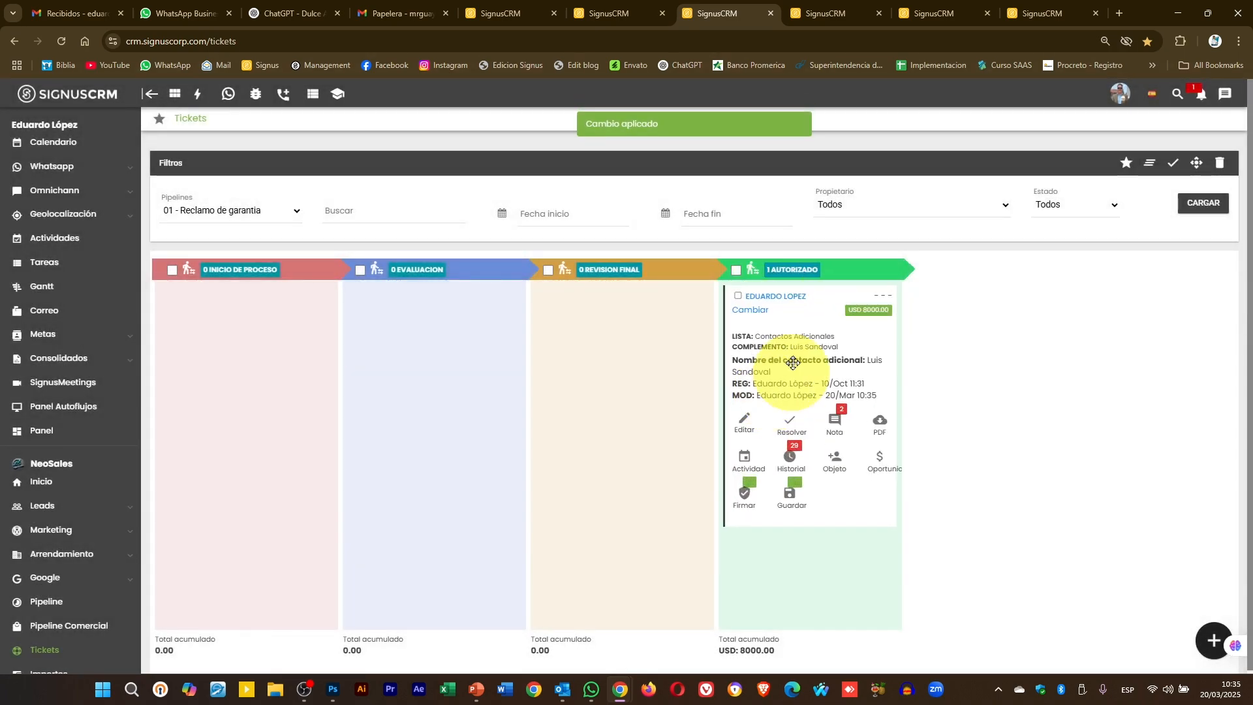
- Resolve the USD 8000 ticket as 'Activacion completa' with the note 'tenemos señal de retorno'
left_click(792, 421)
left_click(597, 332)
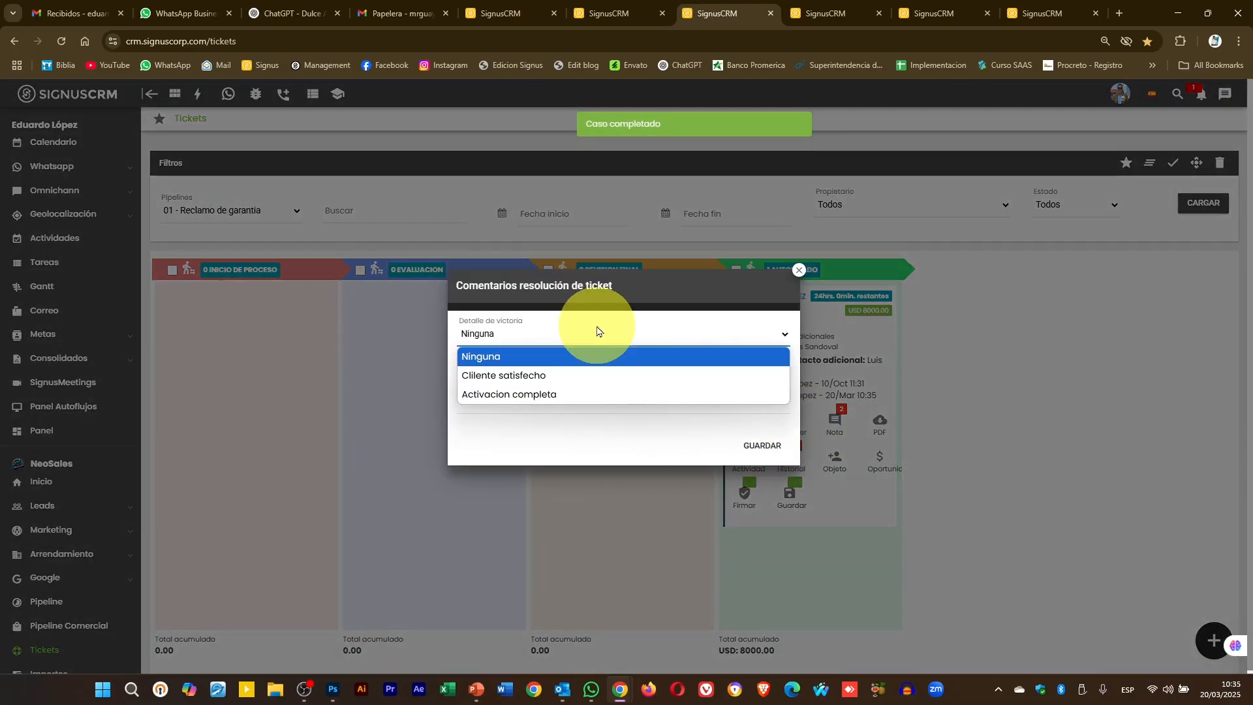
left_click(525, 395)
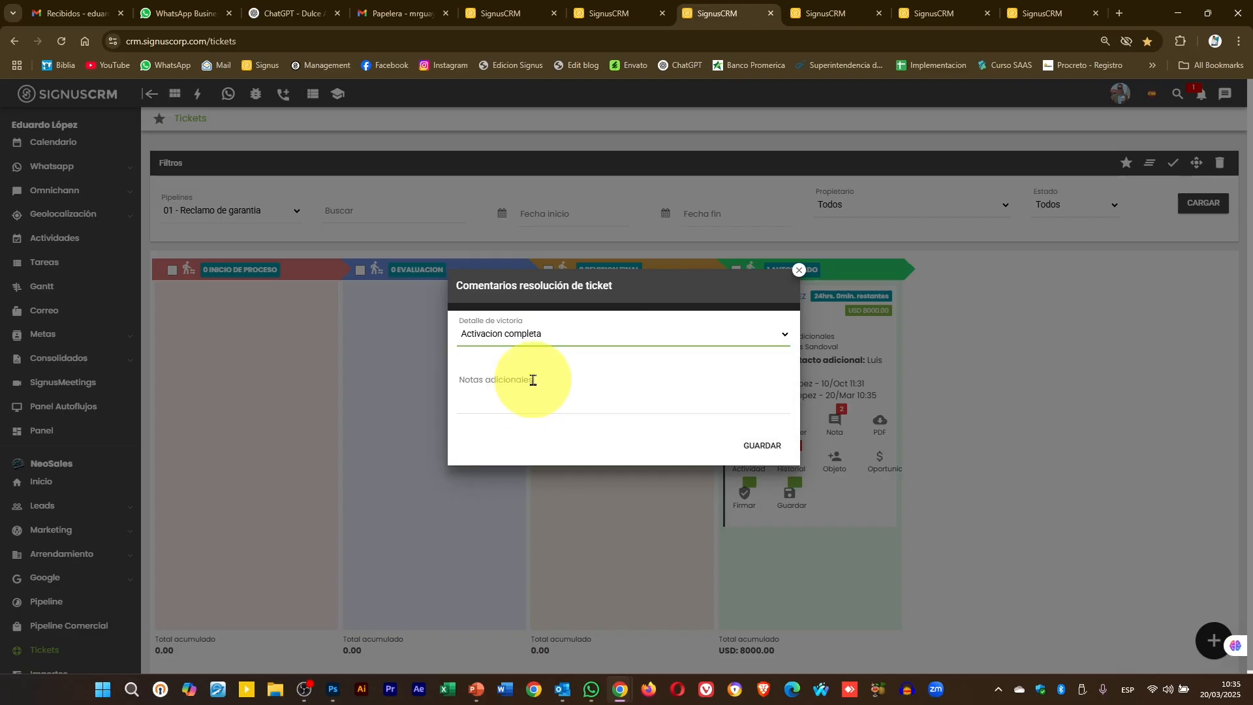
left_click(533, 380)
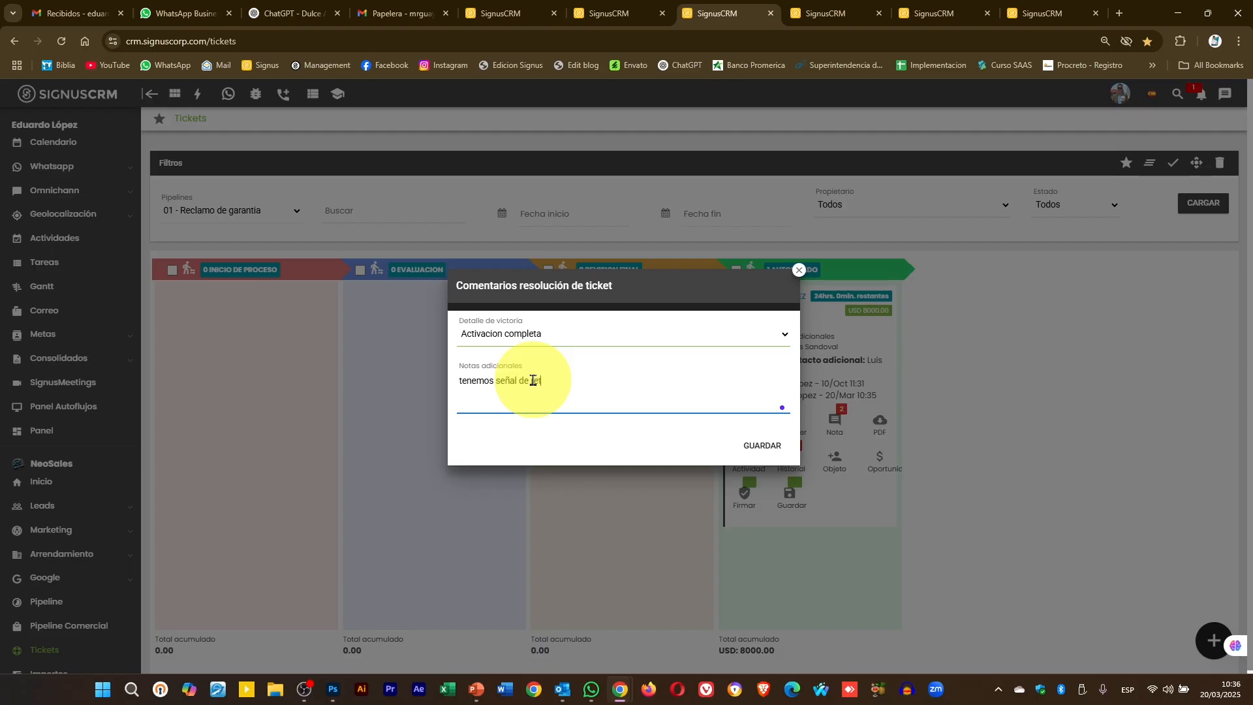
left_click(761, 446)
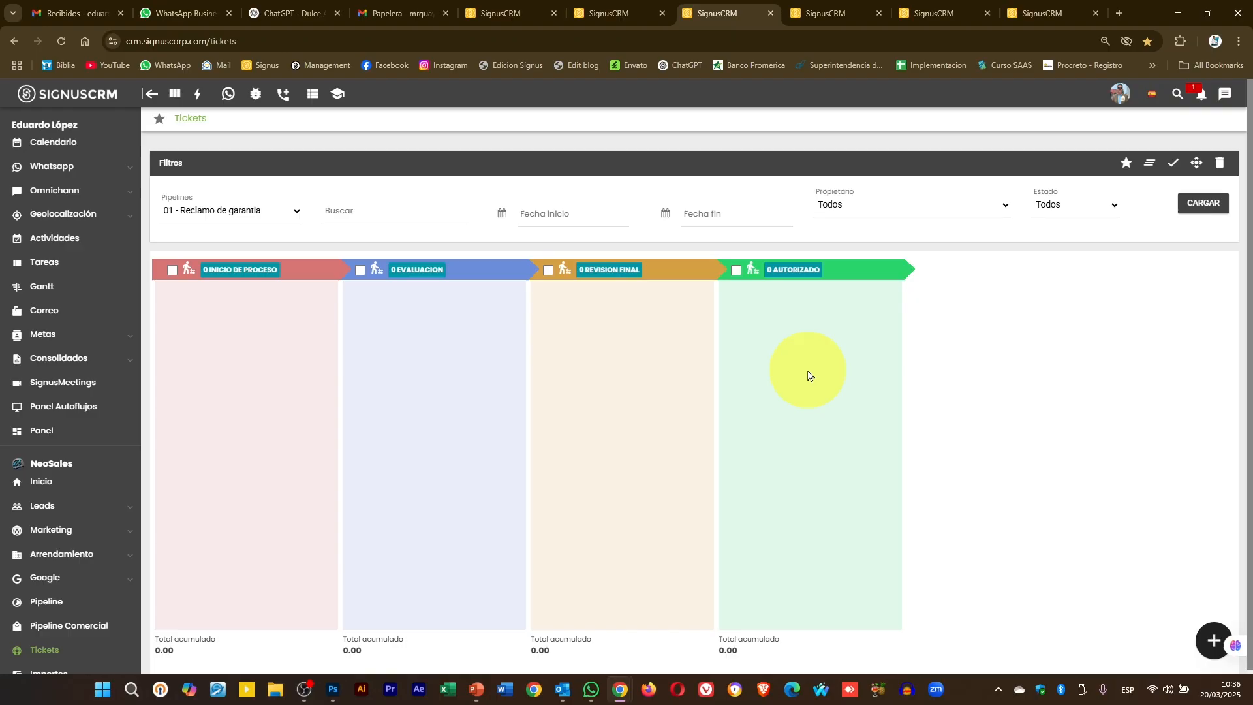
- Reload the Panel de tickets page
left_click(813, 13)
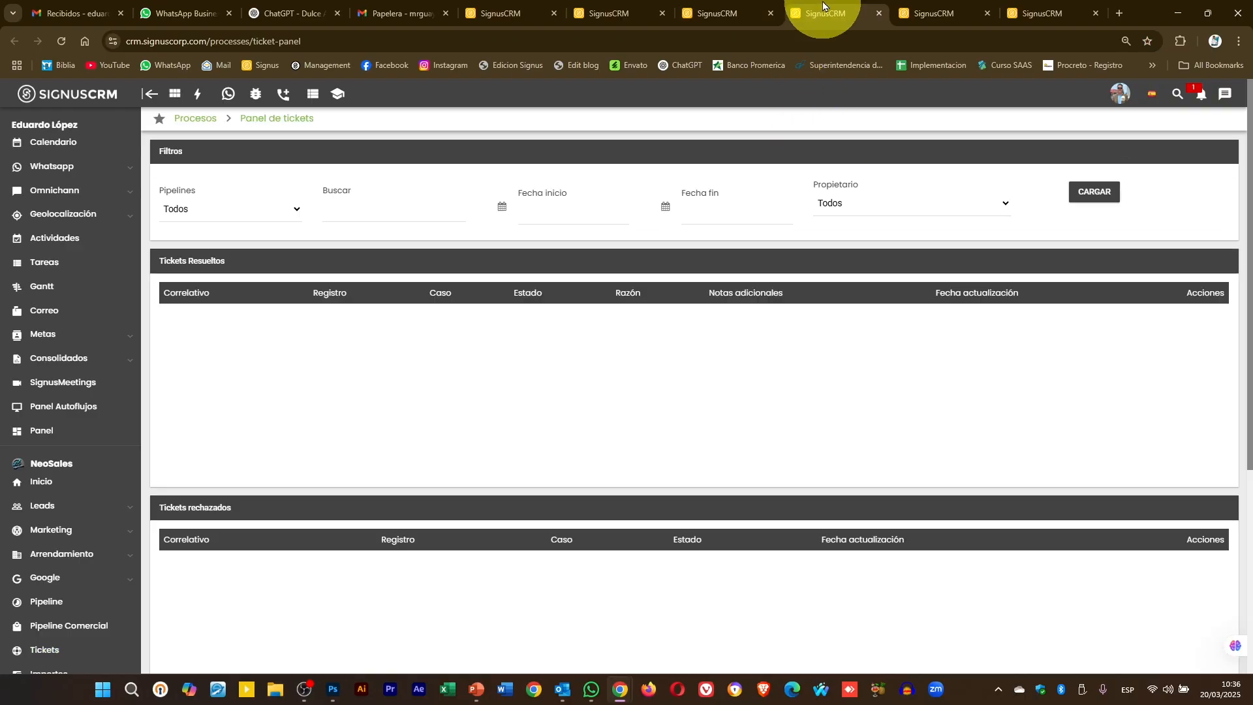
left_click(812, 41)
key("Return")
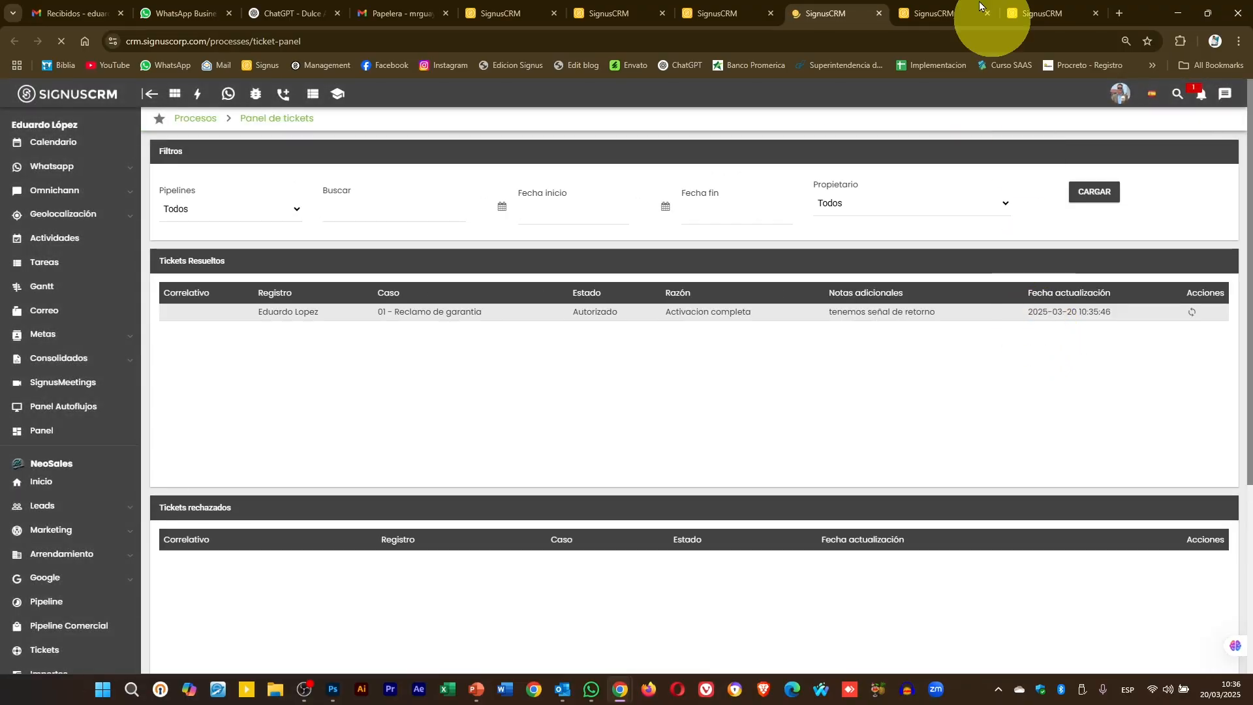
- Toggle the board between resolved and in-process tickets, then return to Panel de tickets
left_click(714, 13)
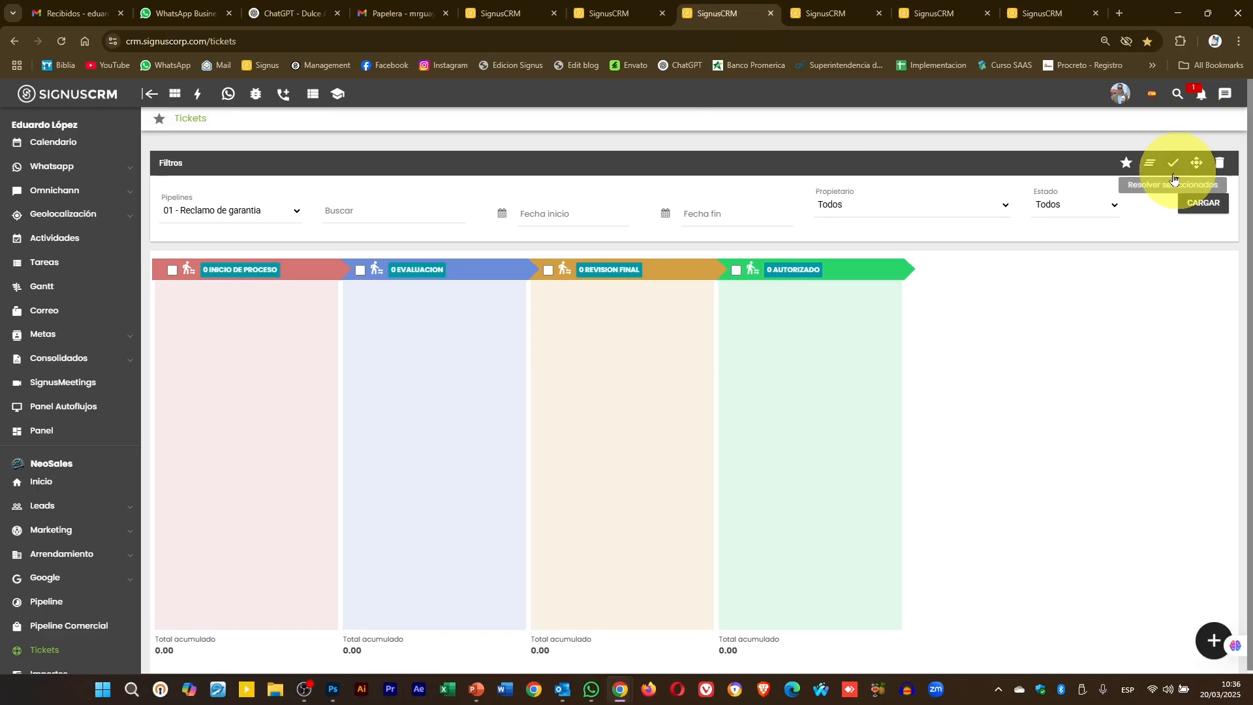
left_click(1126, 164)
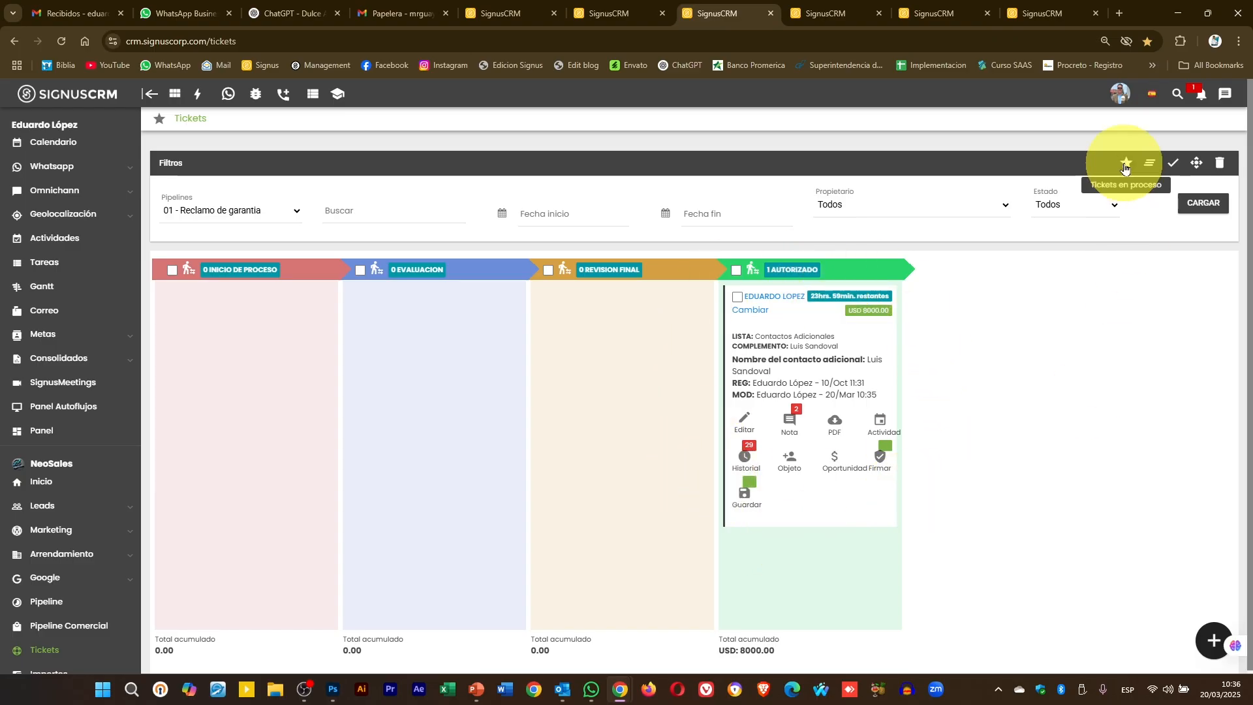
left_click(1125, 165)
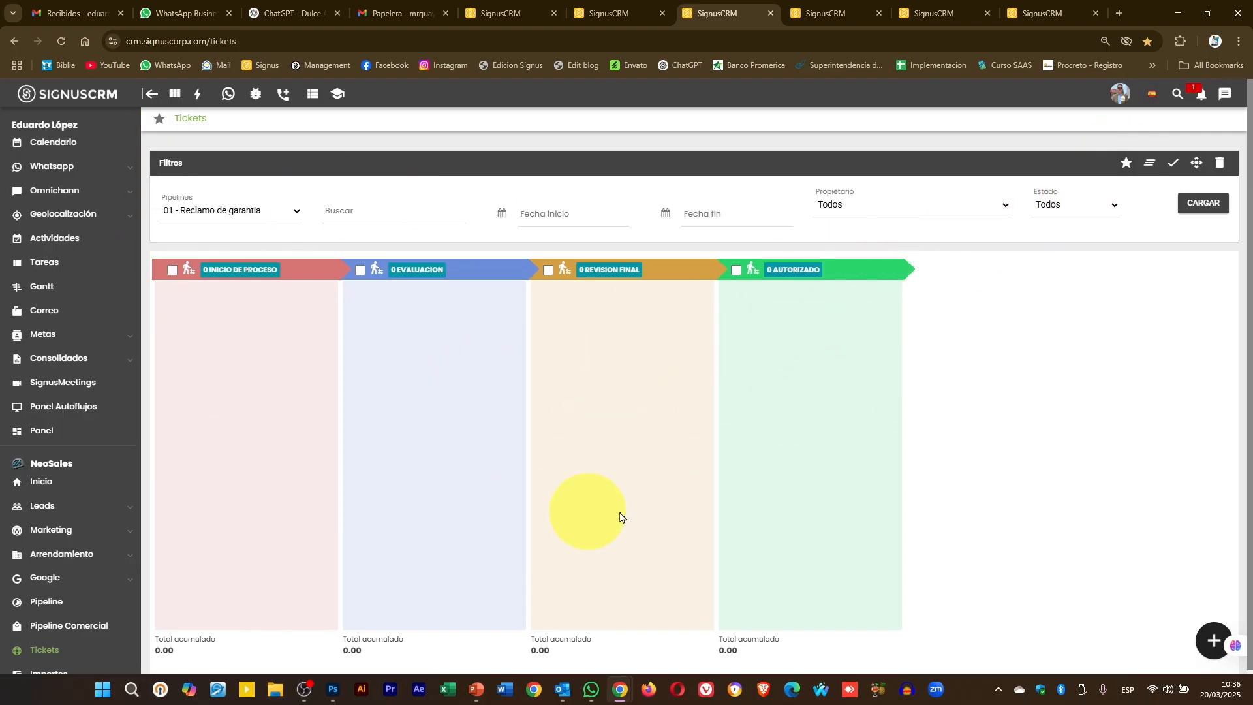
left_click(1125, 163)
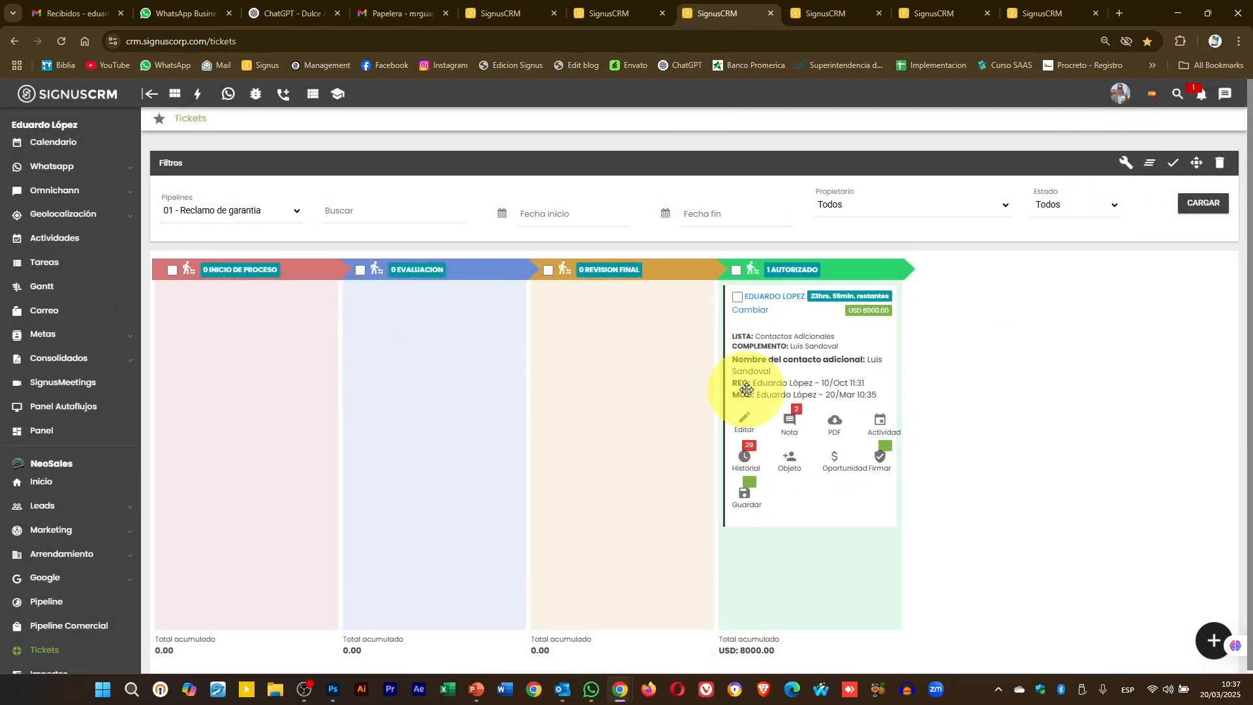
left_click(1124, 163)
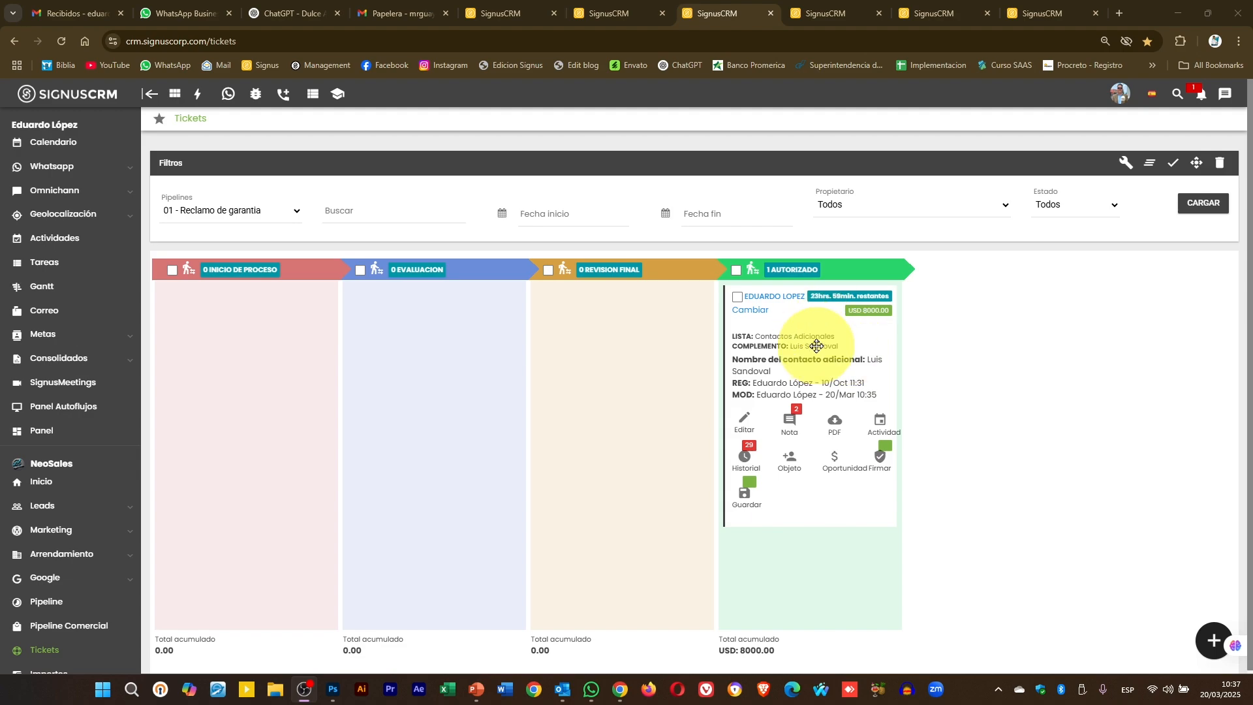
left_click(1125, 172)
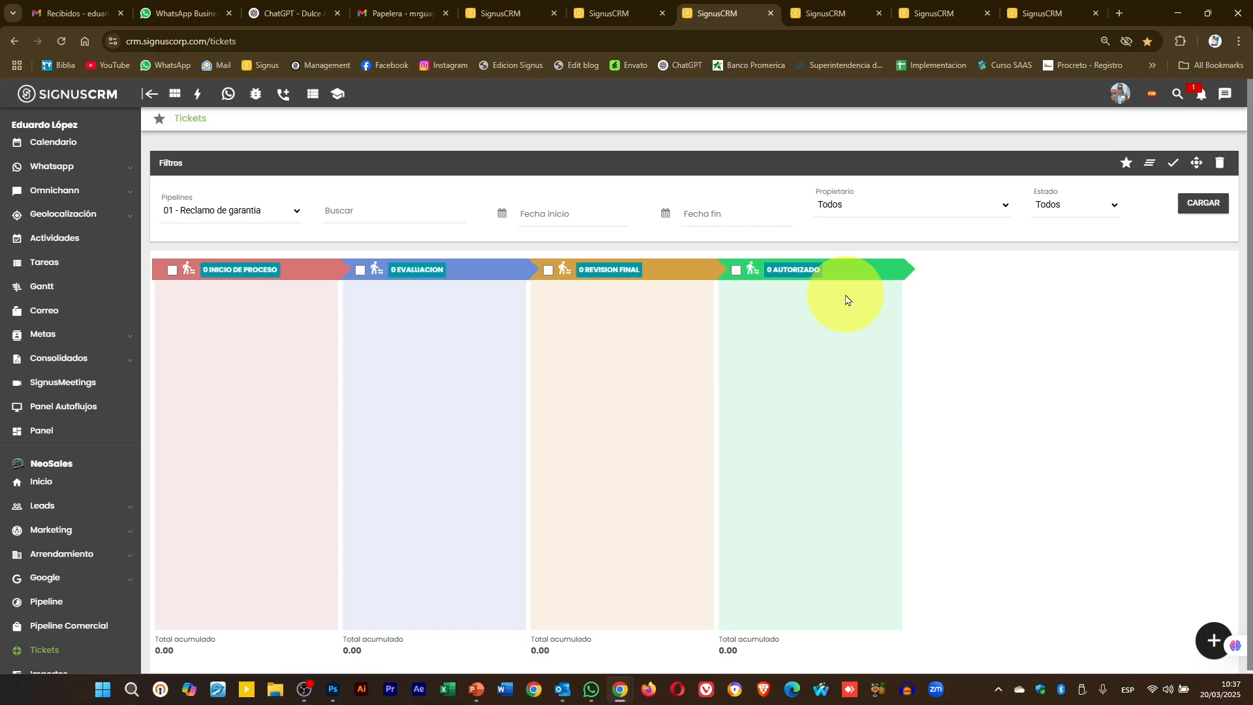
left_click(822, 13)
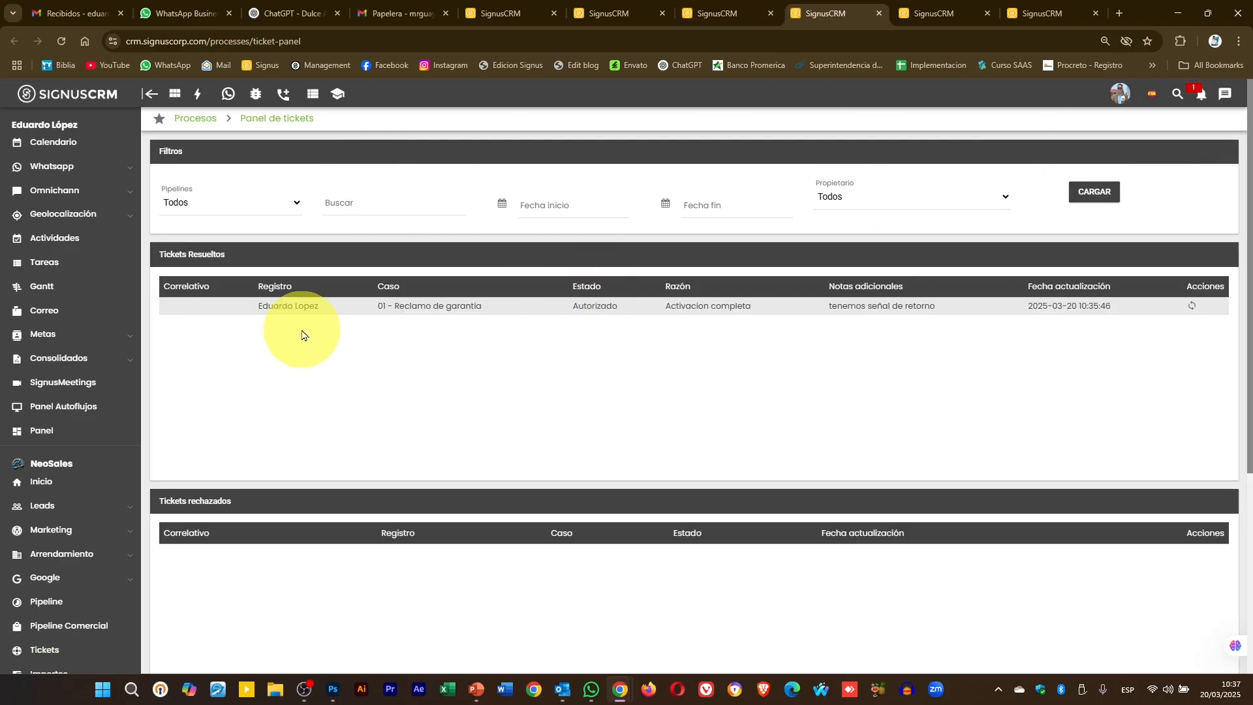
- Revert the resolved warranty ticket and reload the Tickets board to show it in Autorizado
left_click(1193, 306)
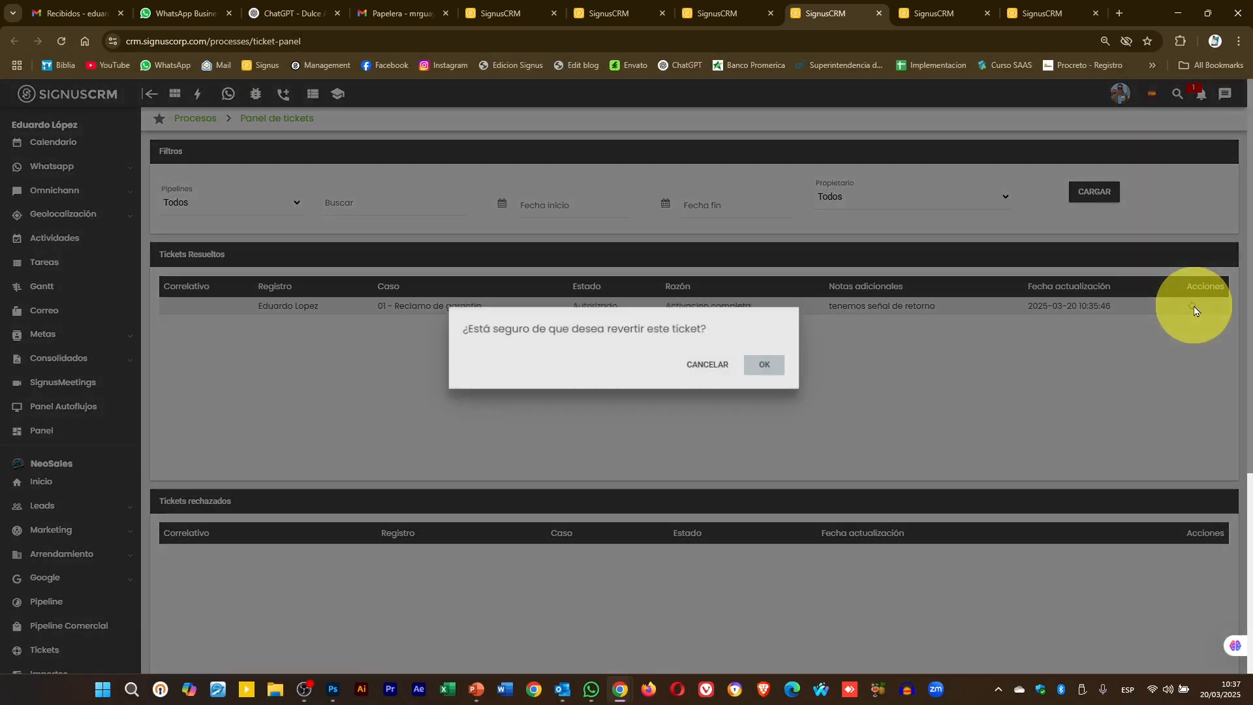
left_click(776, 366)
left_click(722, 15)
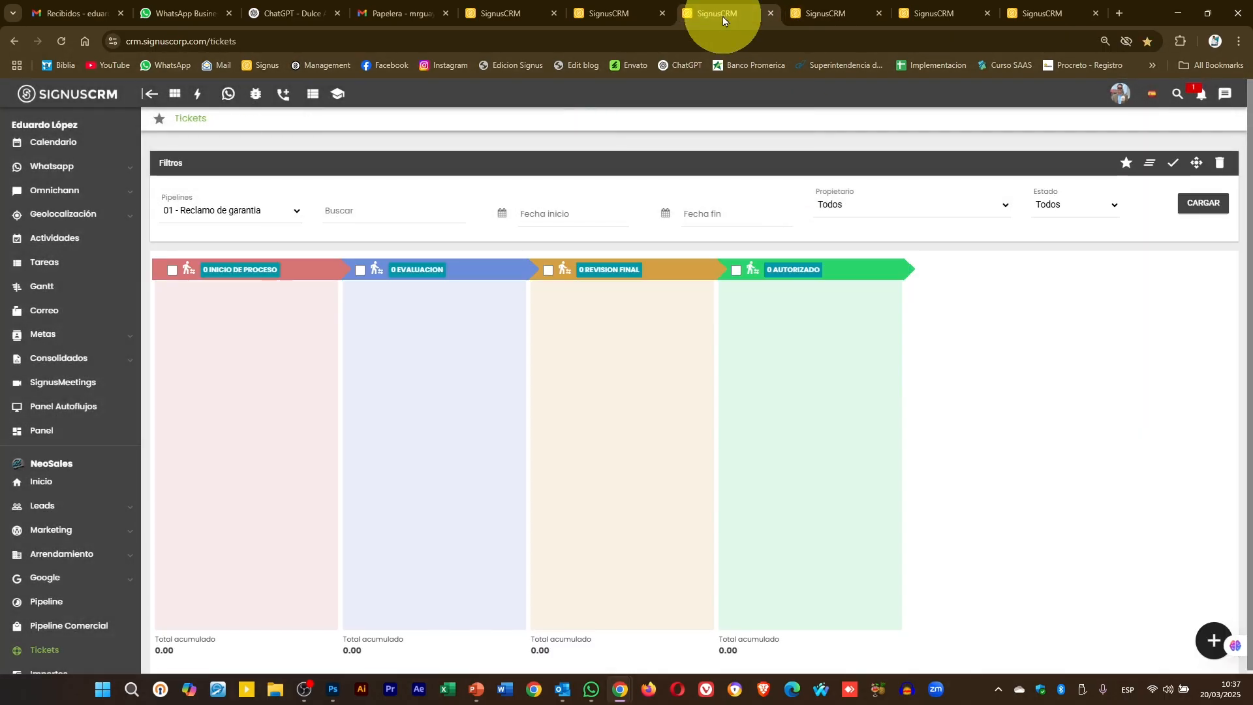
left_click(1202, 202)
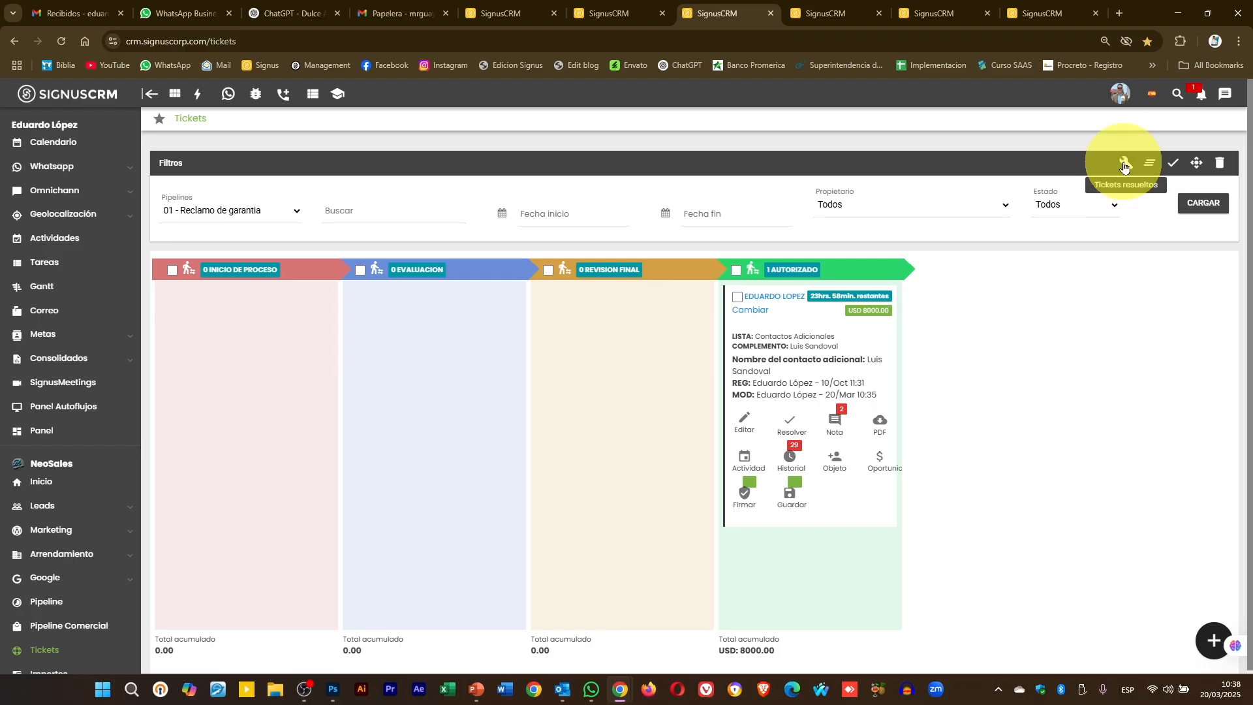
- Resolve the USD 8000 ticket as 'Clilente satisfecho' keeping the return-signal note, then show resolved tickets
left_click(1125, 162)
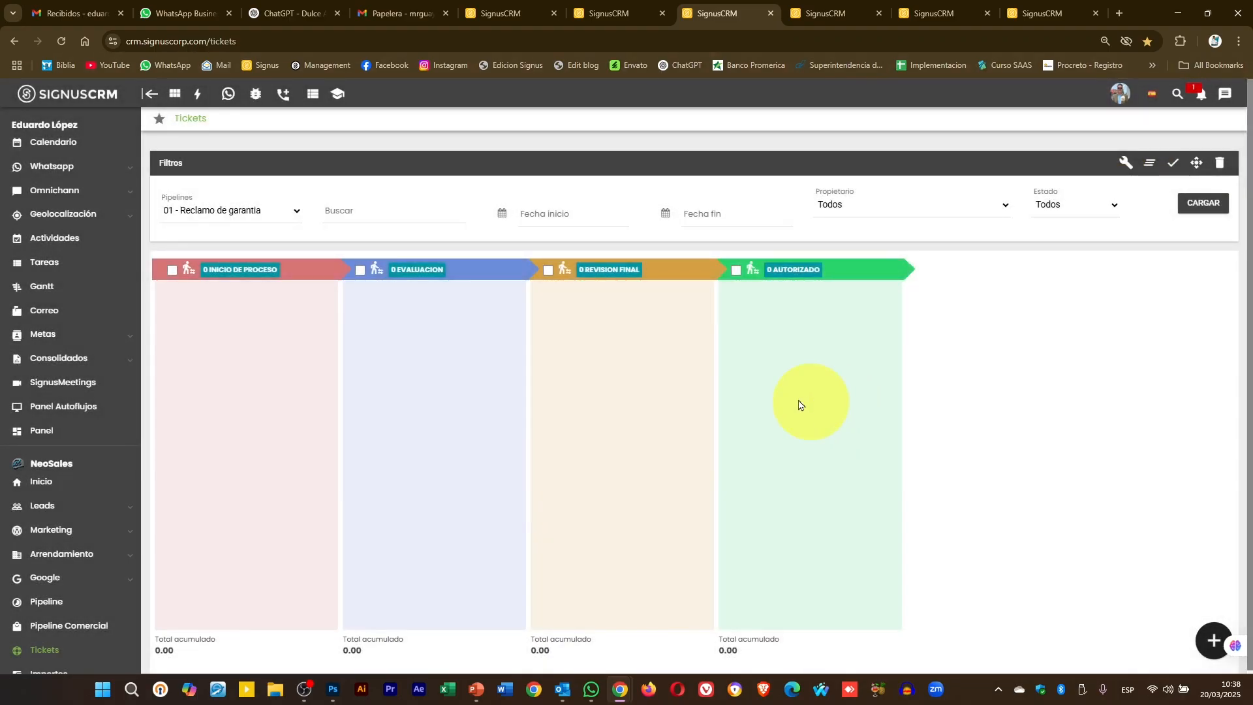
left_click(1122, 162)
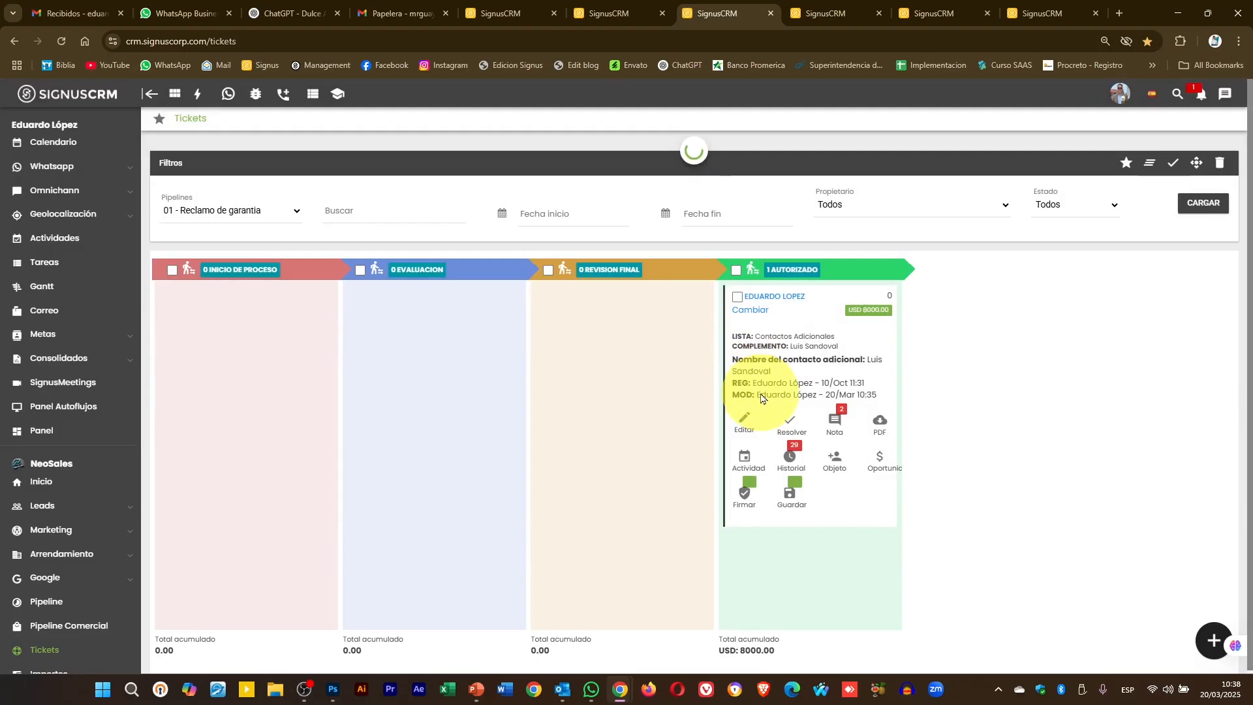
left_click(788, 425)
left_click(620, 341)
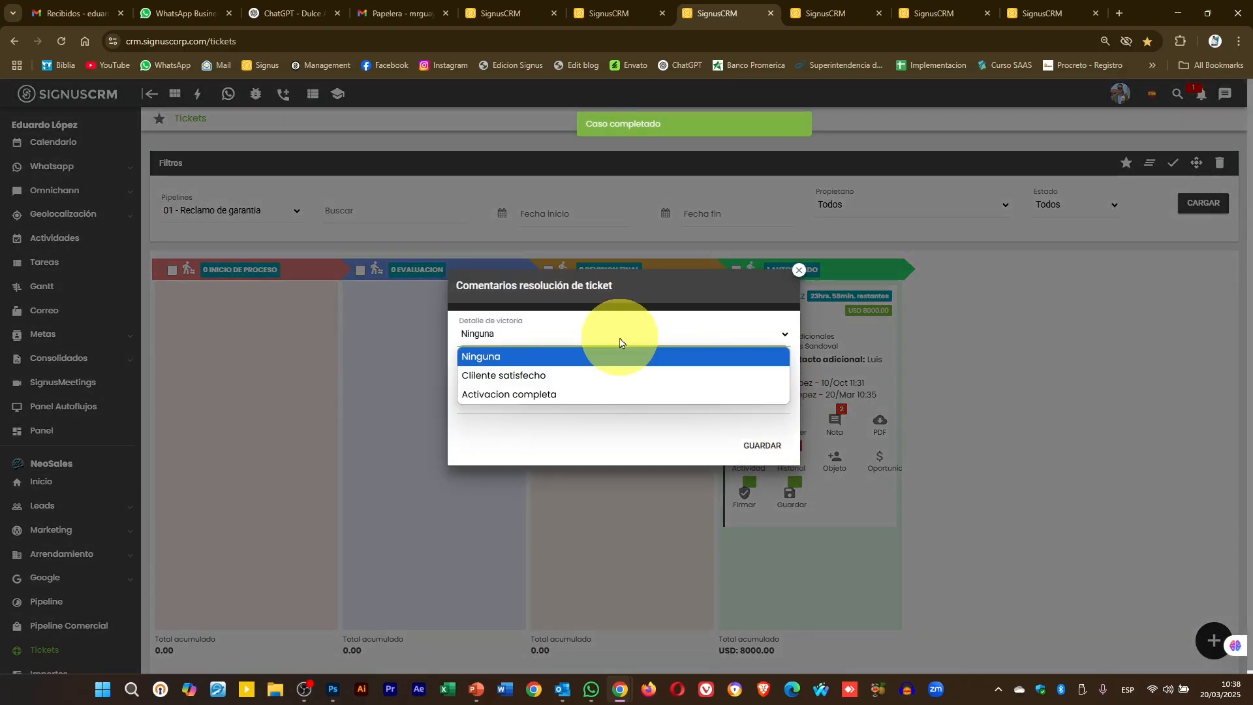
left_click(580, 380)
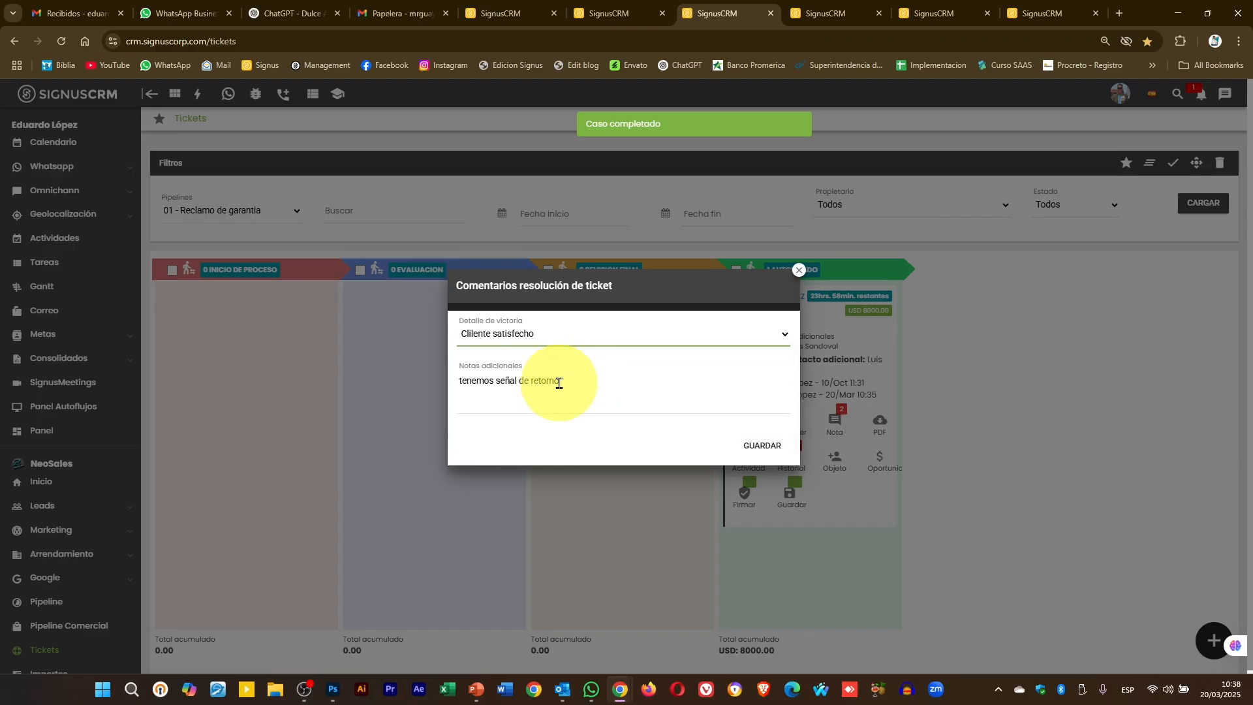
left_click(767, 446)
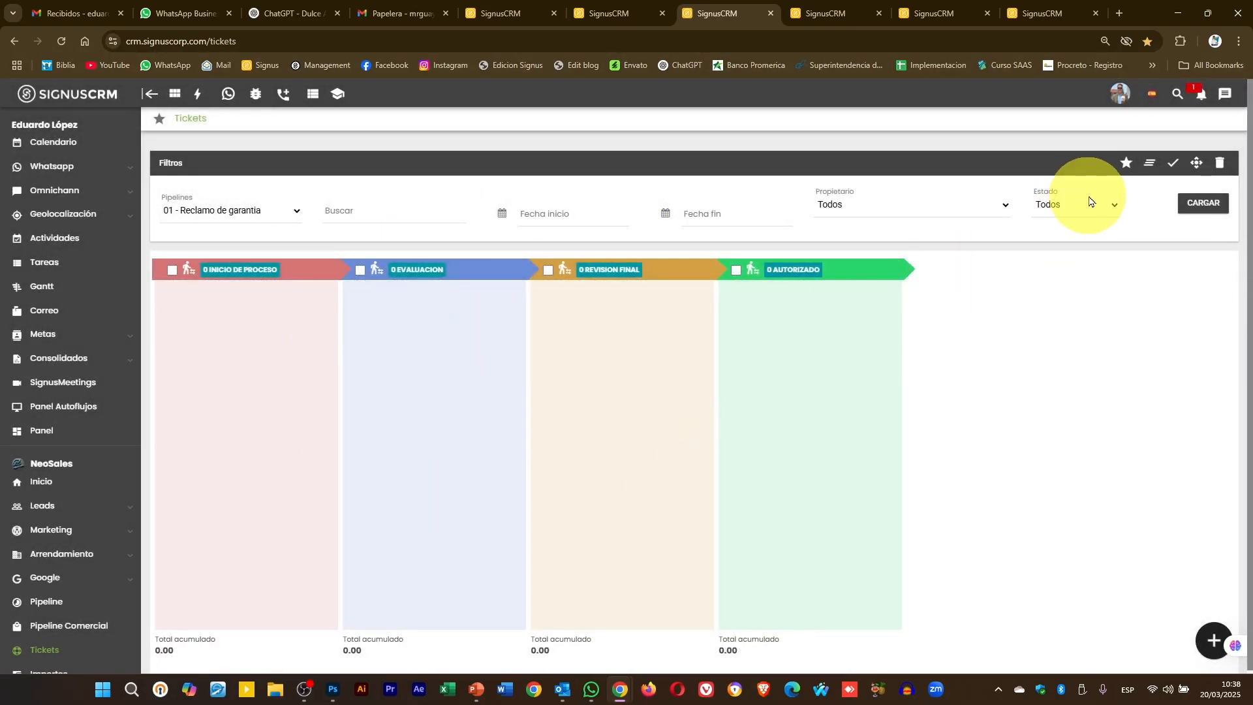
left_click(1125, 163)
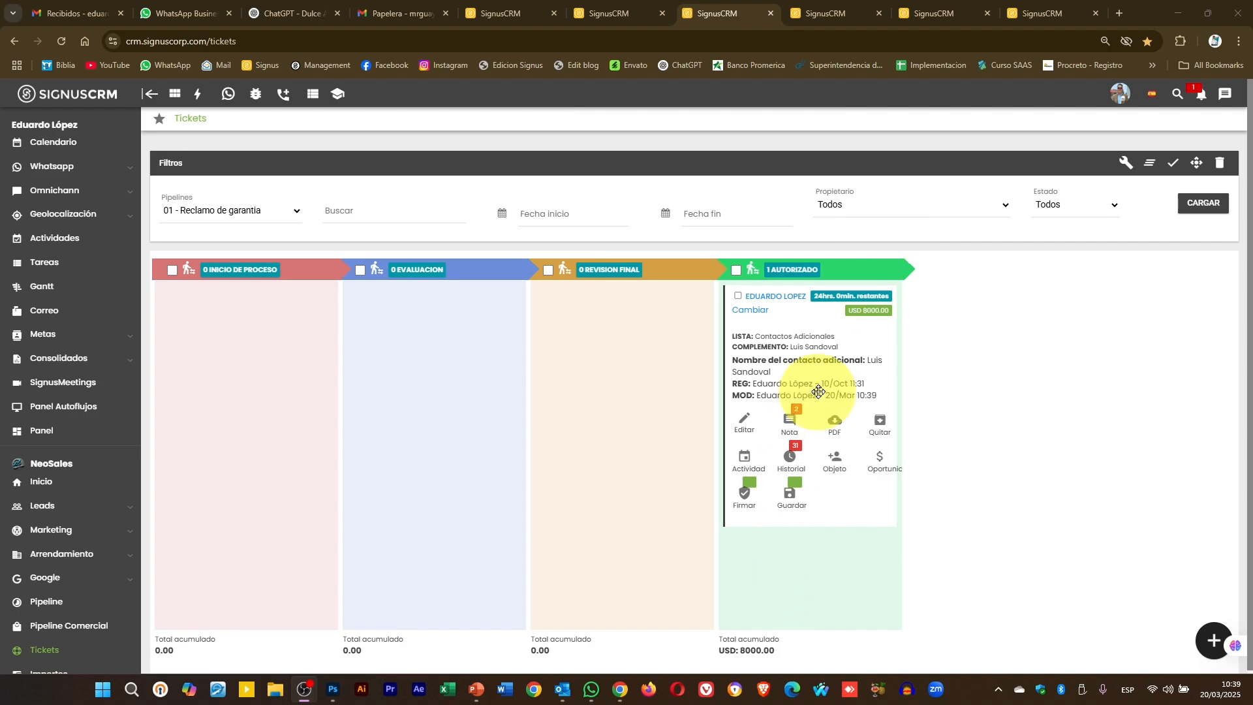
- Drag the warranty ticket via Revision final back to Inicio de proceso and tick its checkbox
left_click_drag(816, 392, 229, 394)
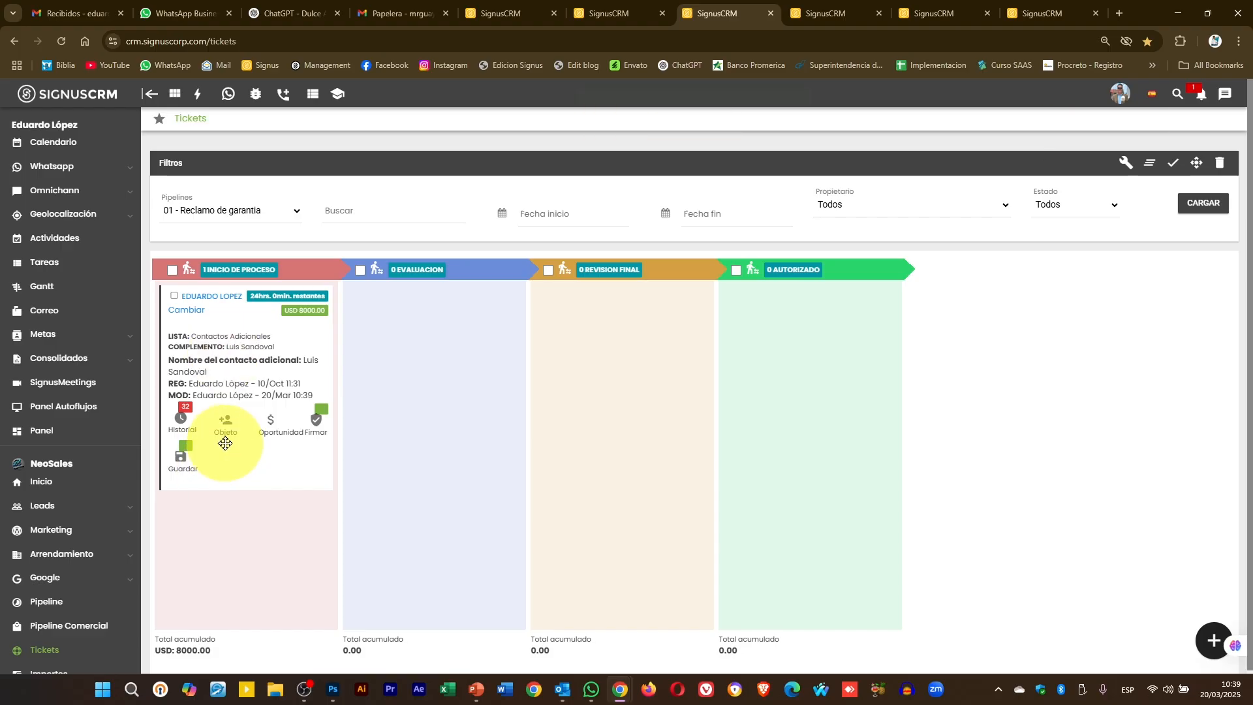
left_click_drag(201, 370, 599, 391)
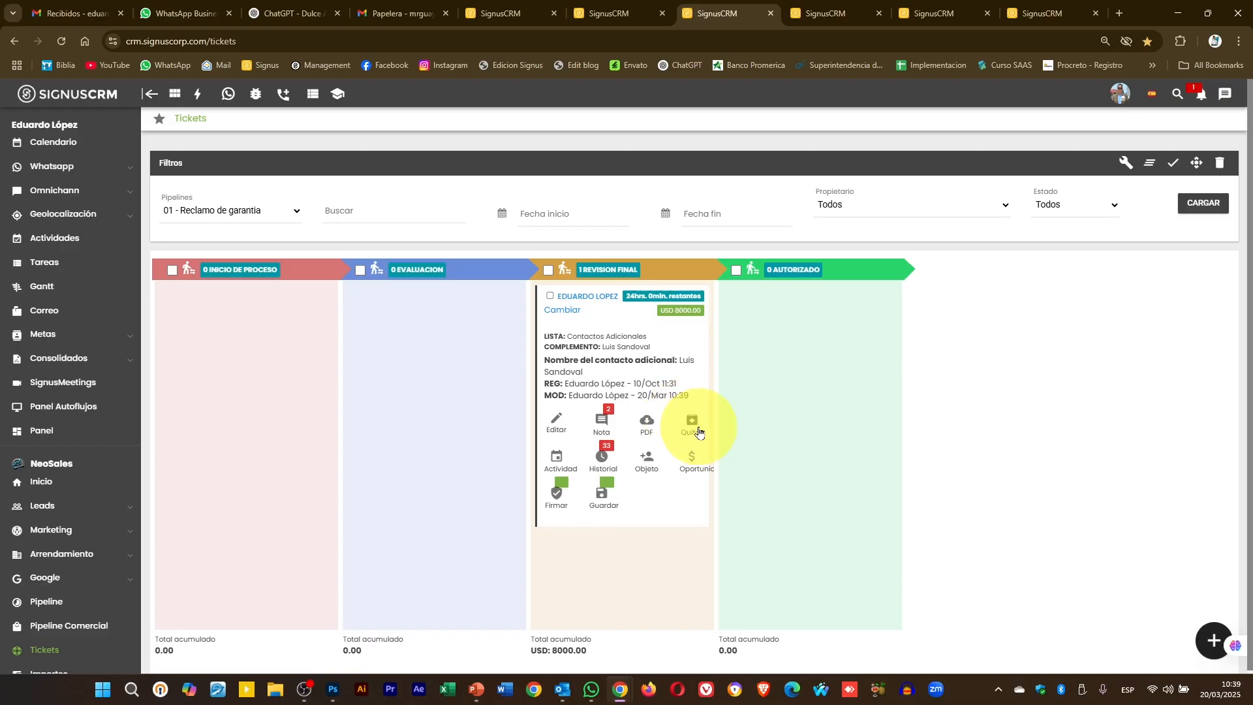
left_click_drag(632, 359, 248, 329)
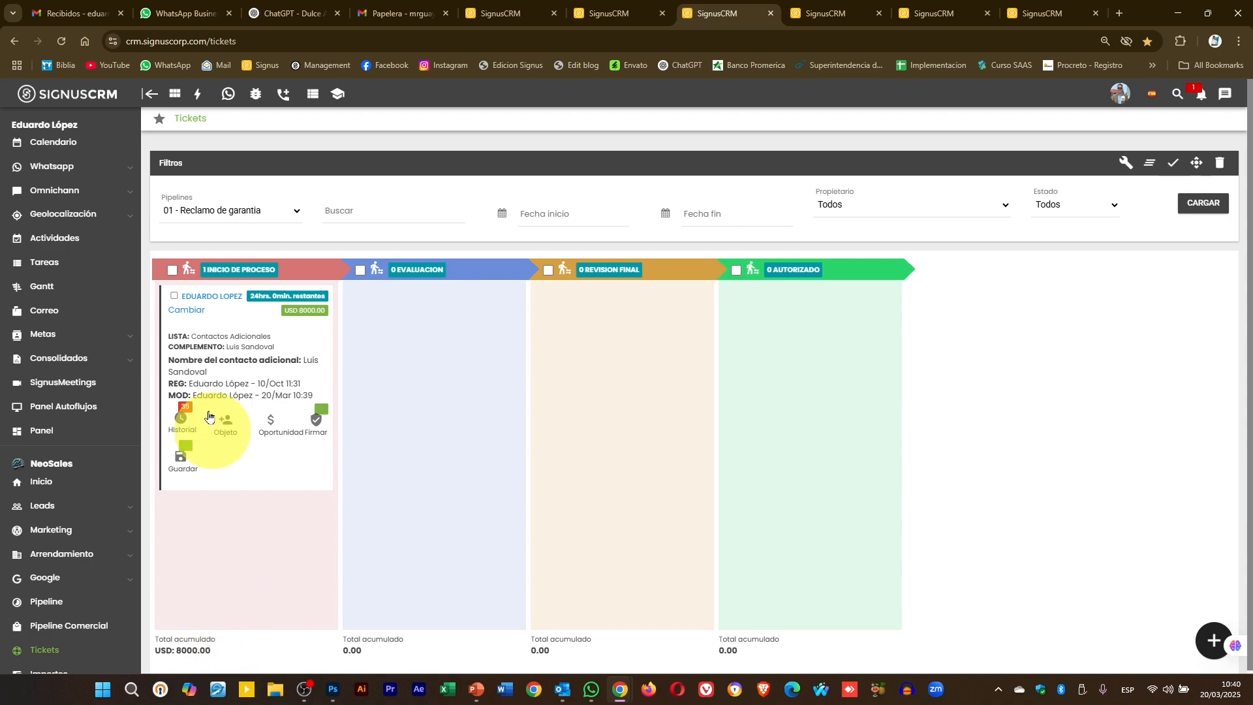
left_click(174, 298)
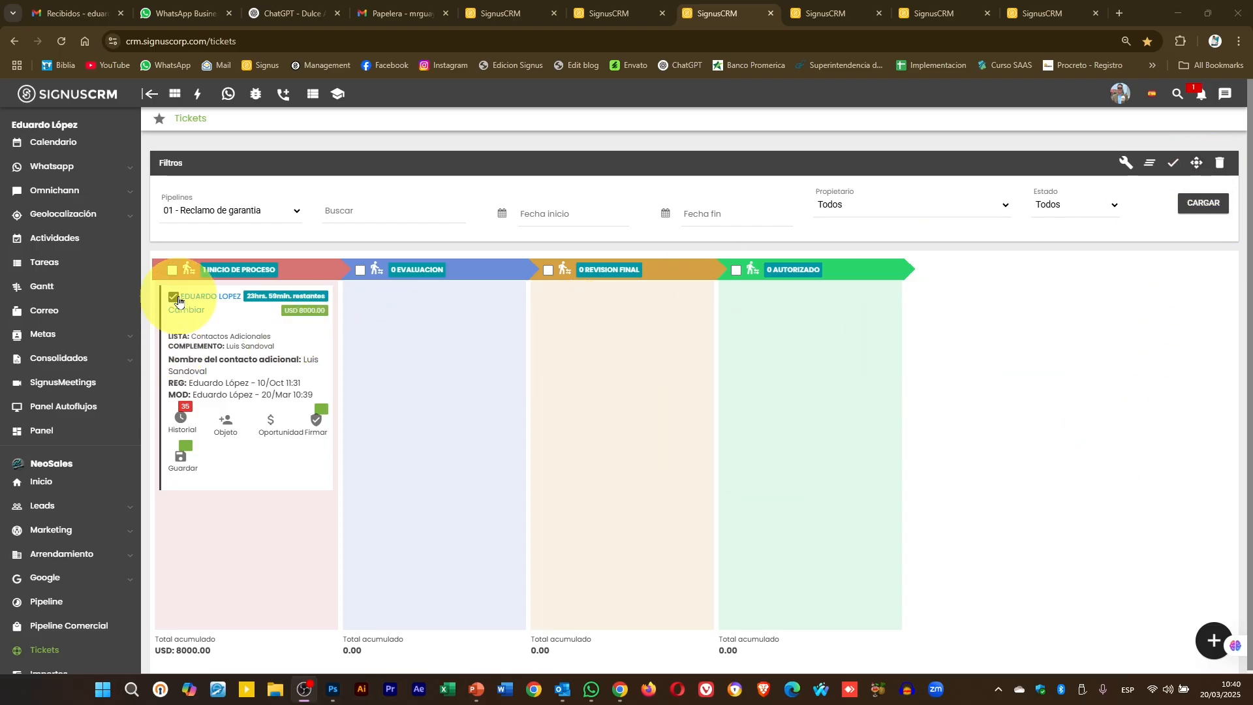
- Use Mover a estado to send the ticked USD 8000 ticket to Autorizado
left_click(1197, 165)
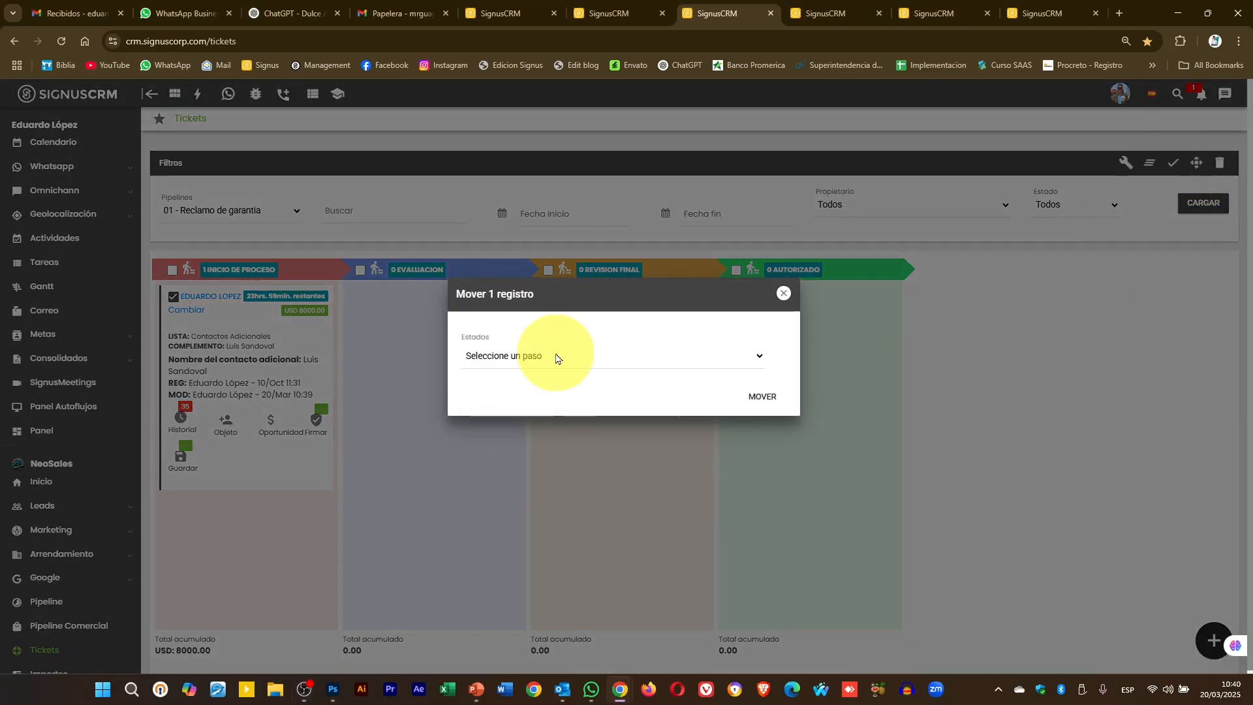
left_click(553, 358)
left_click(515, 454)
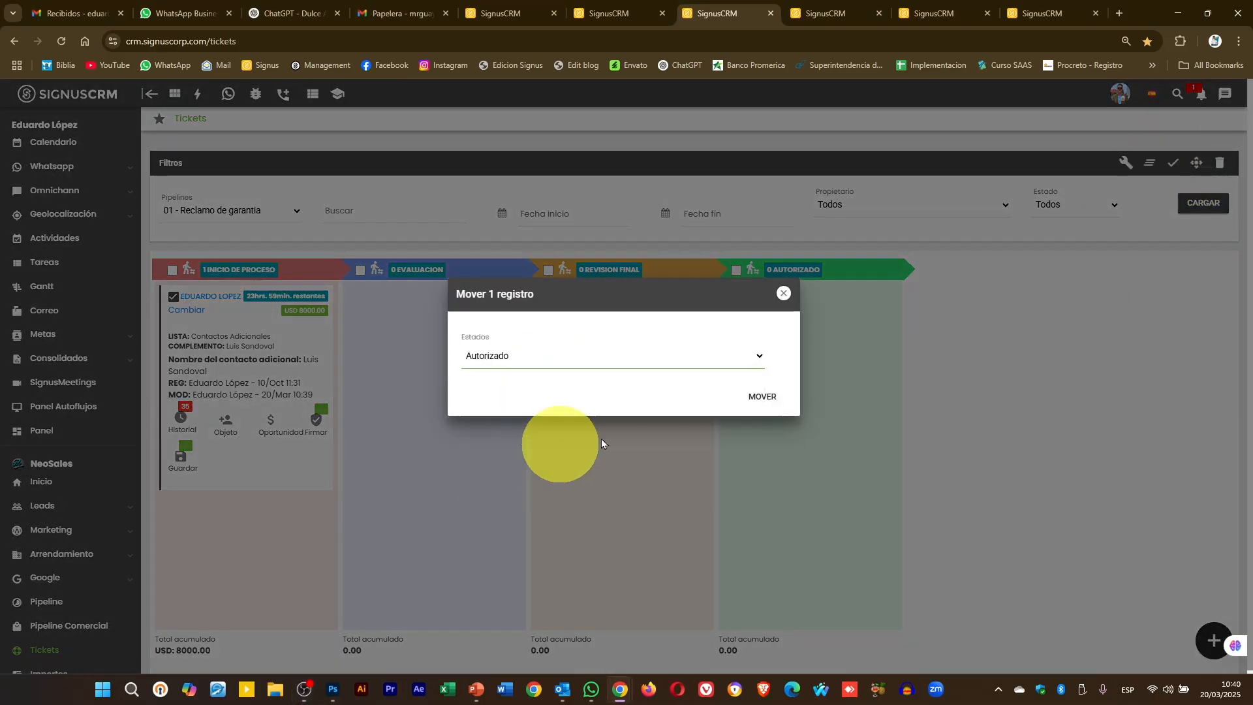
left_click(767, 405)
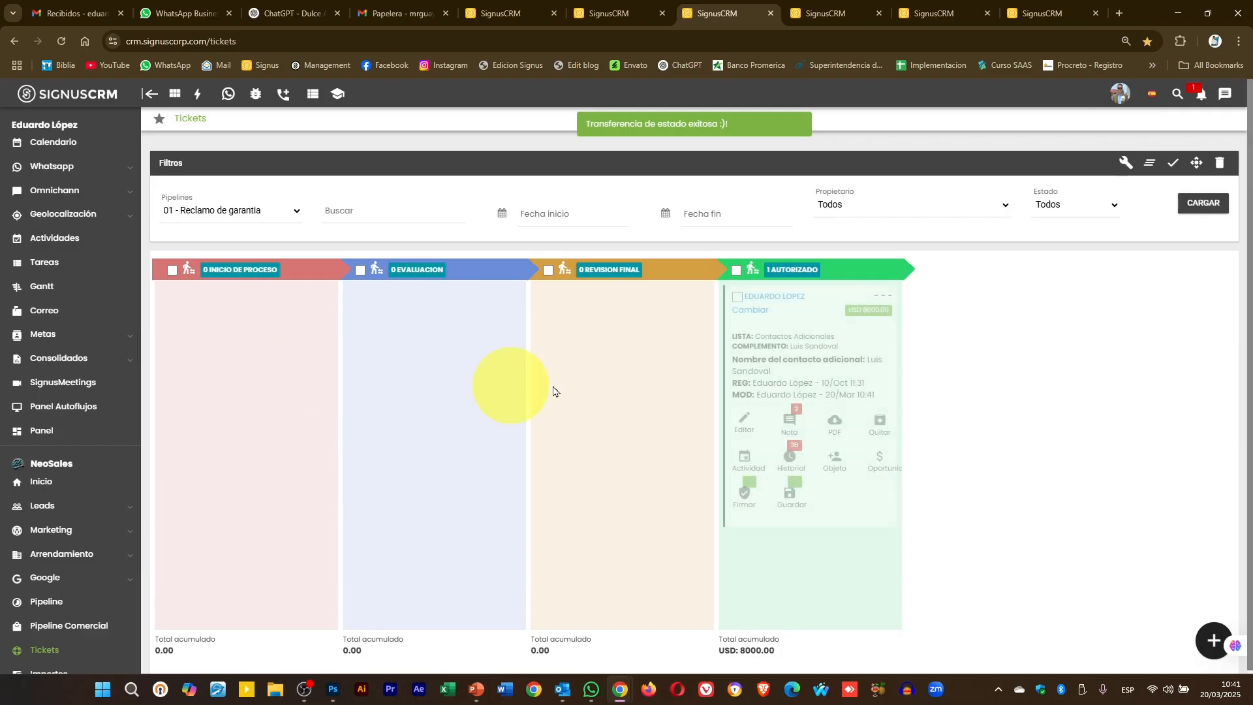